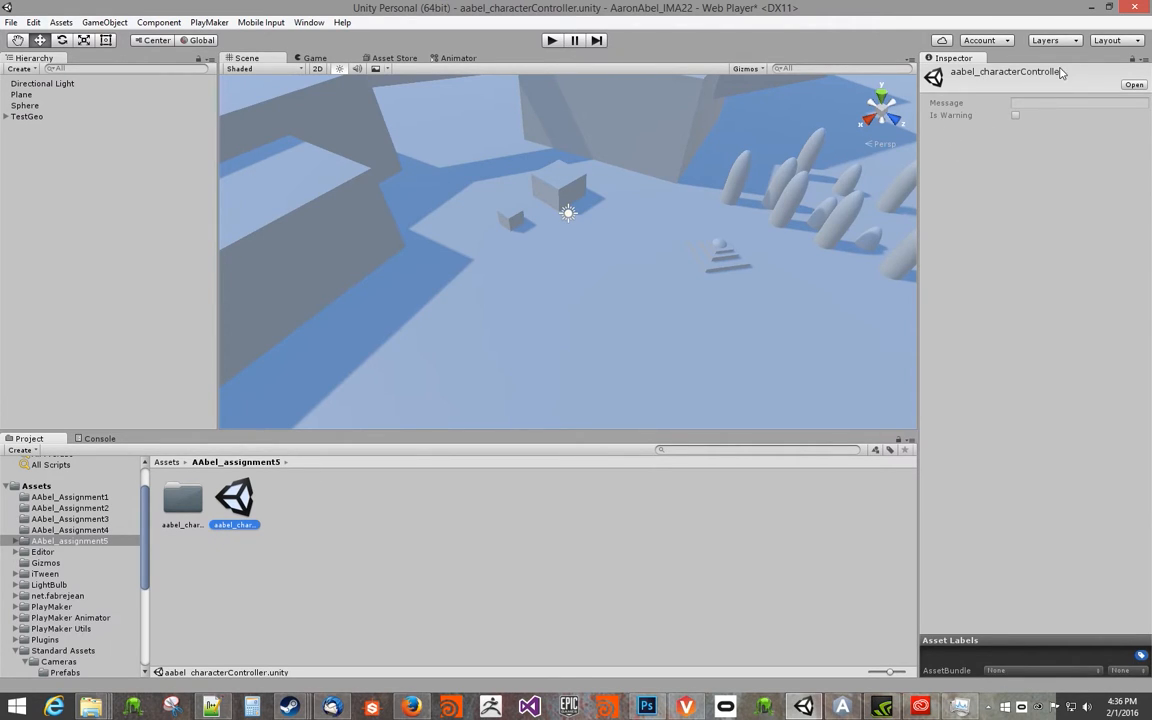
# Examine the test level's blocks, bridge, steps and stacked cubes, checking how each piece is named within the TestGeo group.
pyautogui.keyDown('alt'); pyautogui.moveTo(630, 298); pyautogui.dragTo(460, 239); pyautogui.keyUp('alt')
pyautogui.keyDown('alt'); pyautogui.moveTo(460, 239); pyautogui.dragTo(365, 238, button='right'); pyautogui.keyUp('alt')
pyautogui.keyDown('alt'); pyautogui.moveTo(480, 240); pyautogui.dragTo(872, 265); pyautogui.keyUp('alt')
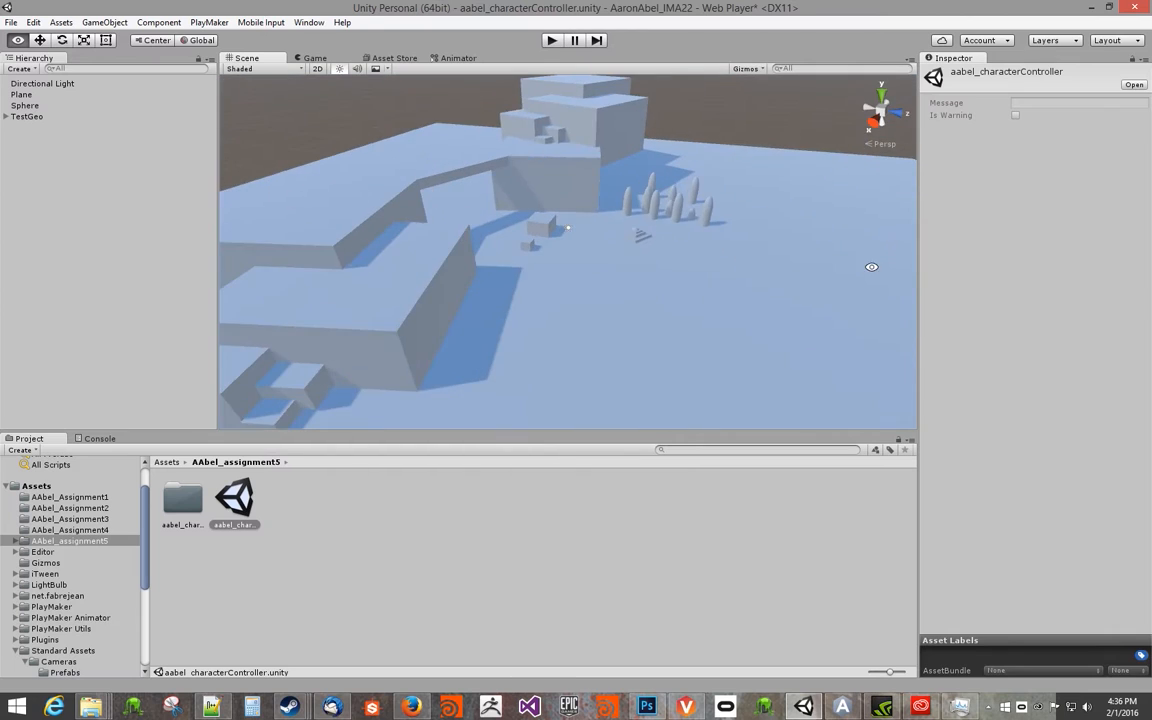
pyautogui.keyDown('alt'); pyautogui.moveTo(516, 266); pyautogui.dragTo(531, 335, button='middle'); pyautogui.keyUp('alt')
pyautogui.keyDown('alt'); pyautogui.moveTo(531, 335); pyautogui.dragTo(398, 272); pyautogui.keyUp('alt')
pyautogui.keyDown('alt'); pyautogui.moveTo(398, 272); pyautogui.dragTo(490, 292, button='right'); pyautogui.keyUp('alt')
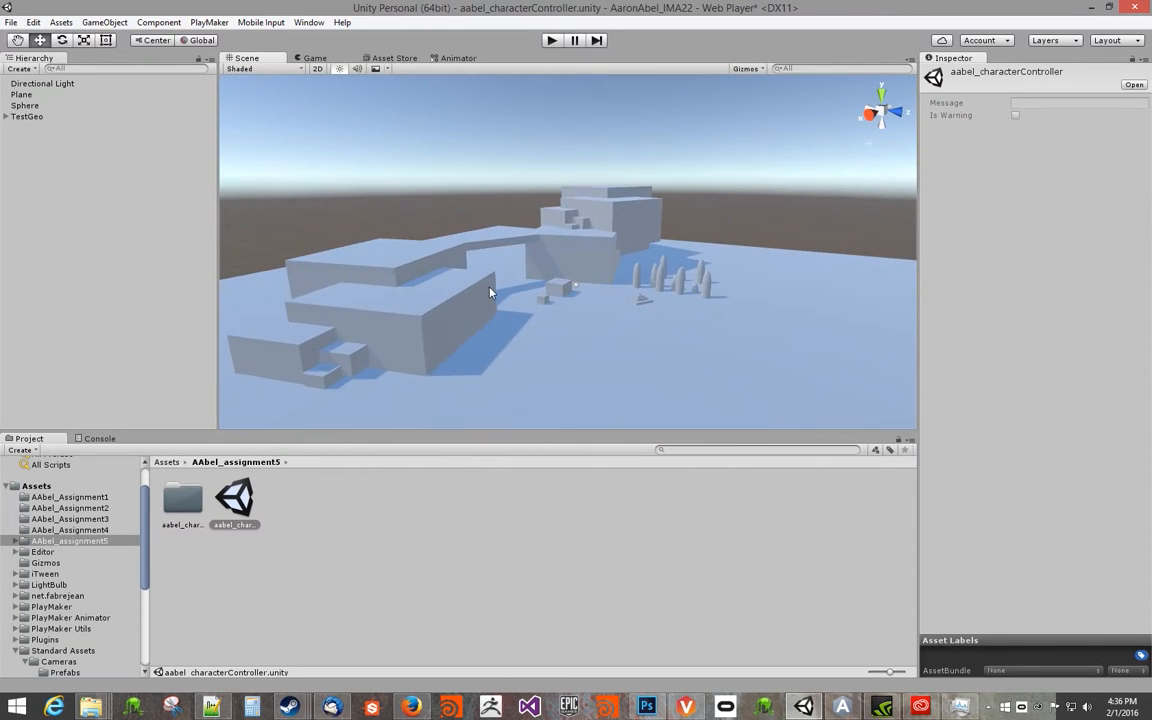
pyautogui.click(637, 267)
pyautogui.click(546, 239)
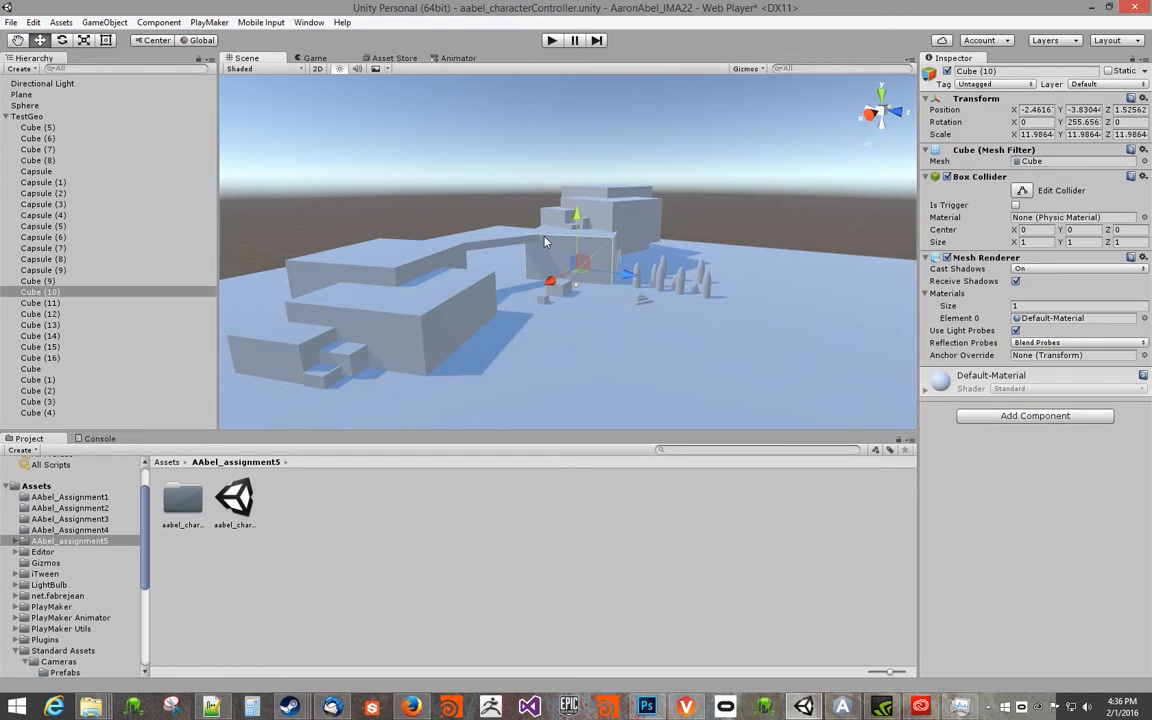
pyautogui.click(501, 251)
pyautogui.click(503, 241)
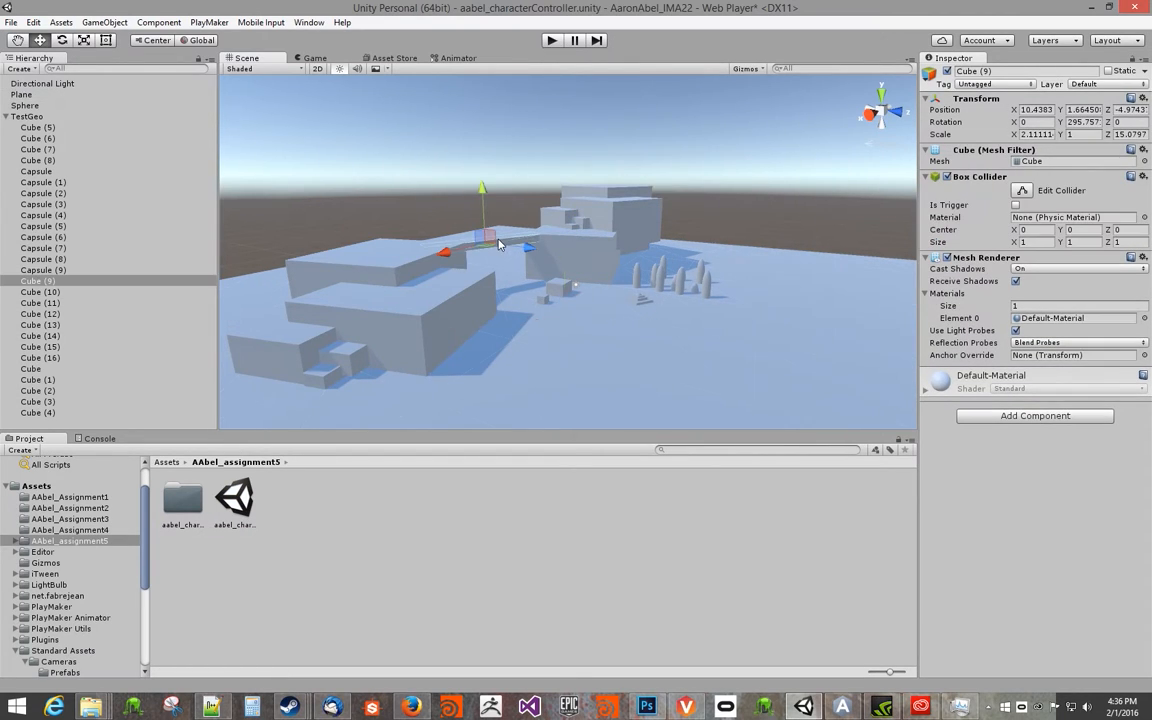
pyautogui.click(397, 280)
pyautogui.click(316, 369)
pyautogui.click(361, 354)
pyautogui.click(449, 308)
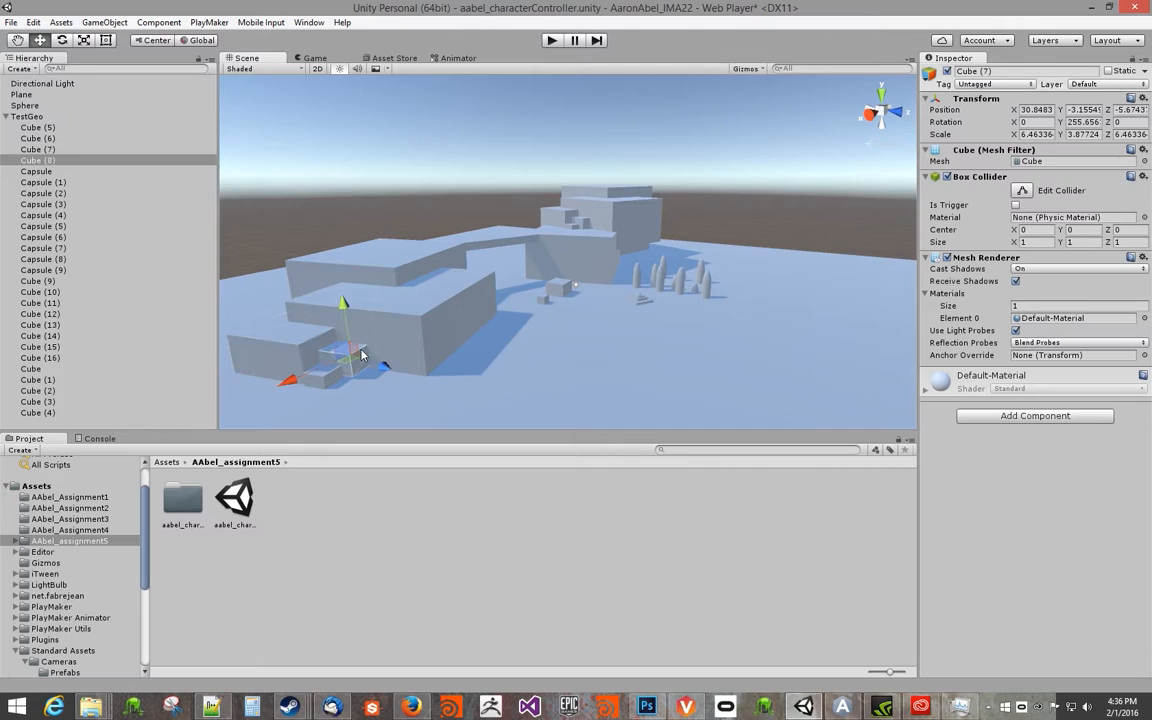
pyautogui.click(611, 235)
pyautogui.click(634, 205)
pyautogui.click(568, 206)
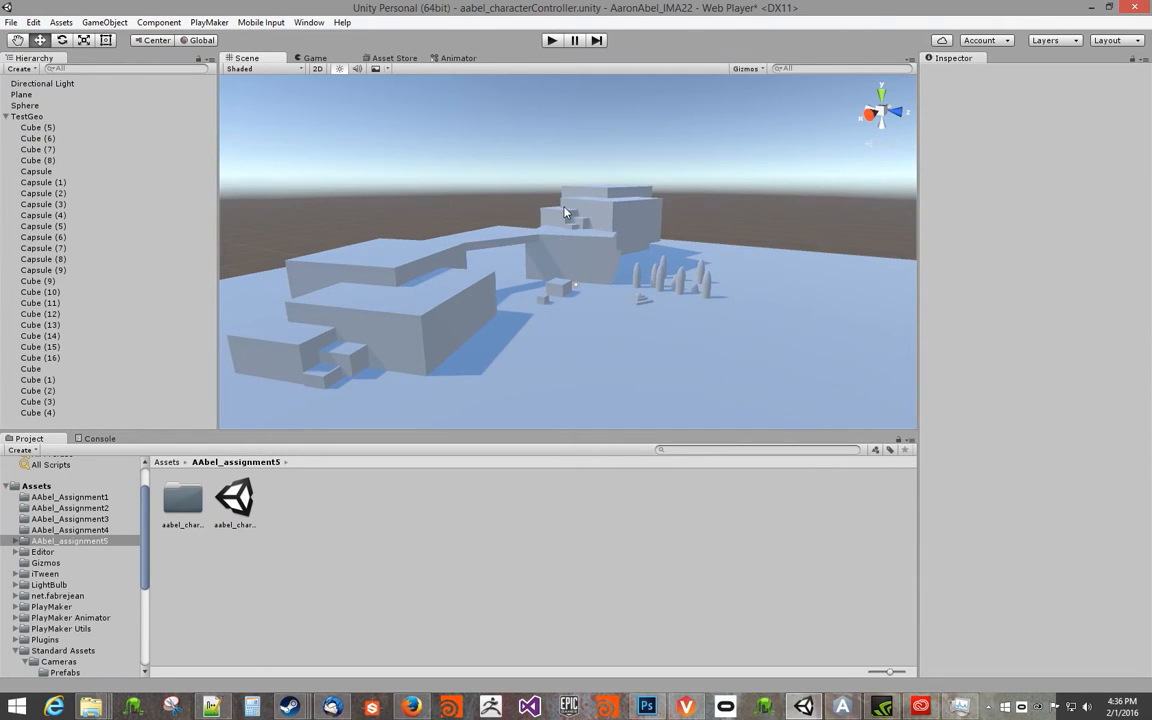
pyautogui.click(6, 116)
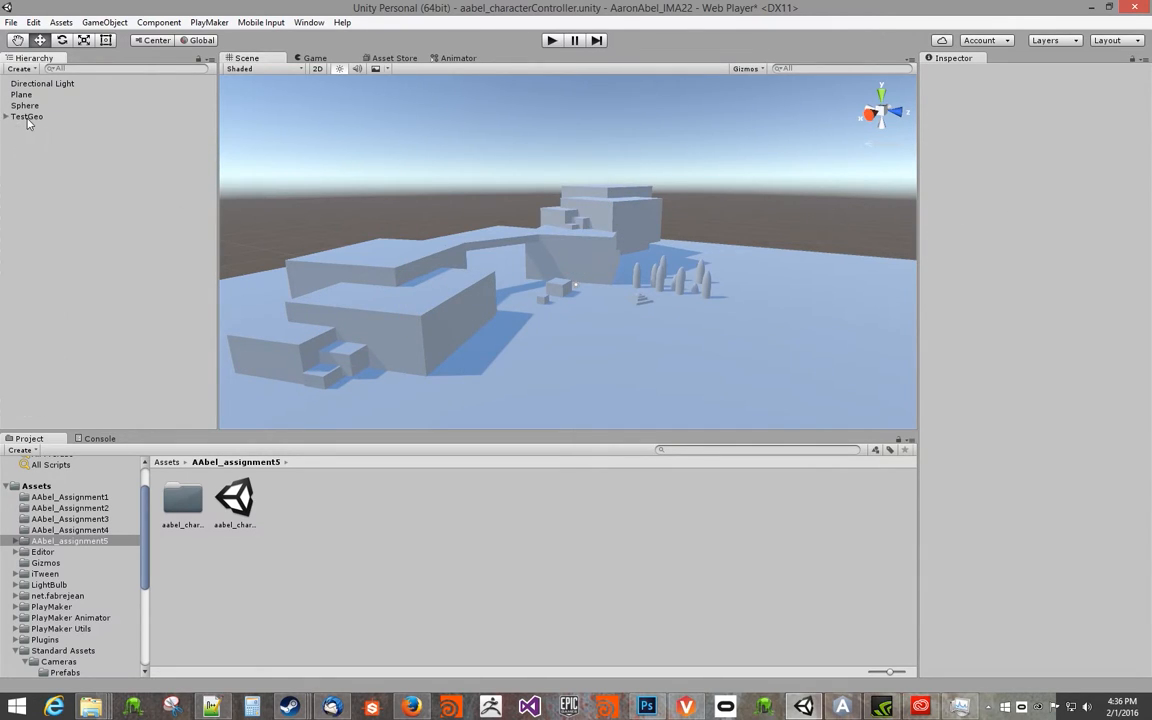
# Inspect the TestGeo parent object, its list of children and the level layout around it.
pyautogui.click(26, 117)
pyautogui.click(106, 22)
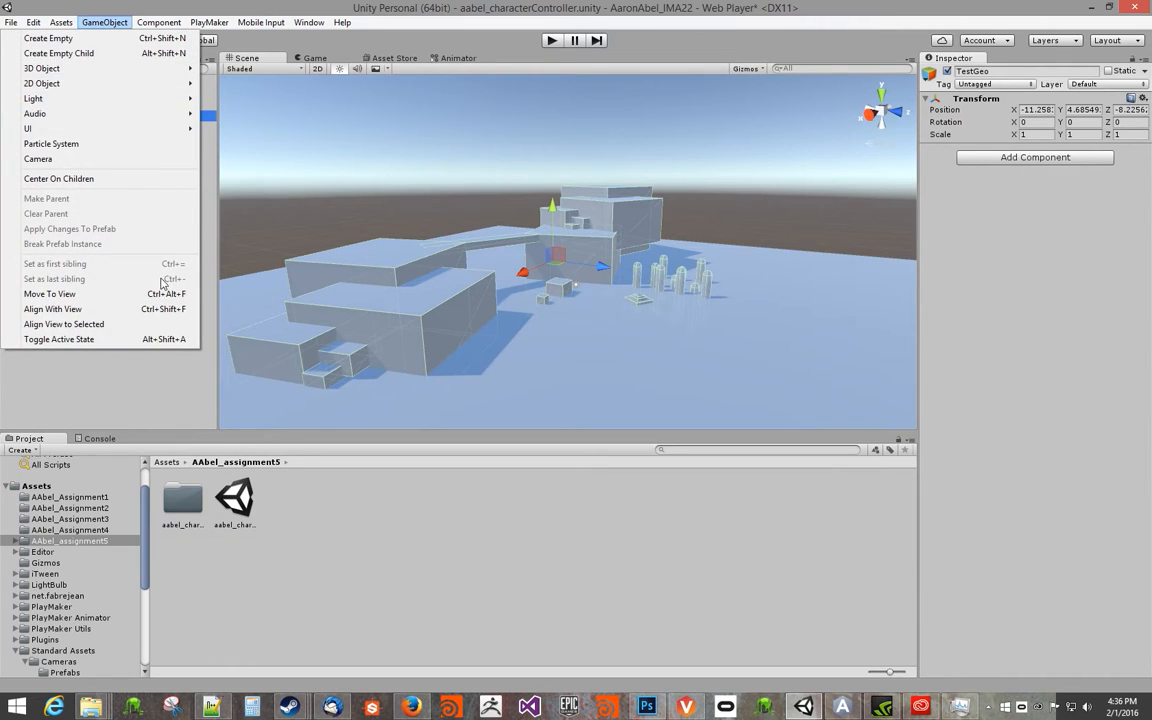
pyautogui.click(115, 335)
pyautogui.click(6, 116)
pyautogui.click(6, 116)
pyautogui.keyDown('alt'); pyautogui.moveTo(500, 260); pyautogui.dragTo(457, 344); pyautogui.keyUp('alt')
pyautogui.moveTo(458, 344); pyautogui.dragTo(501, 301, button='middle')
pyautogui.keyDown('alt'); pyautogui.moveTo(501, 301); pyautogui.dragTo(709, 215); pyautogui.keyUp('alt')
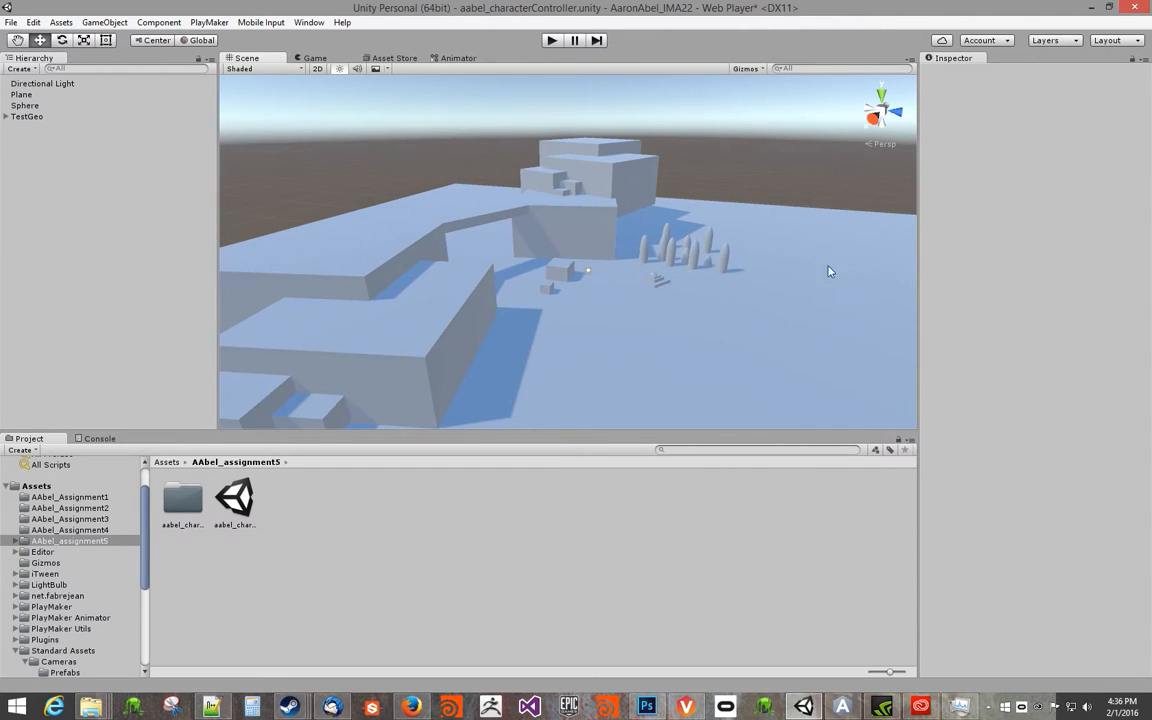
# Review the downloaded packages and the standard packages in the Asset Store's download manager, and return to the scene.
pyautogui.click(398, 60)
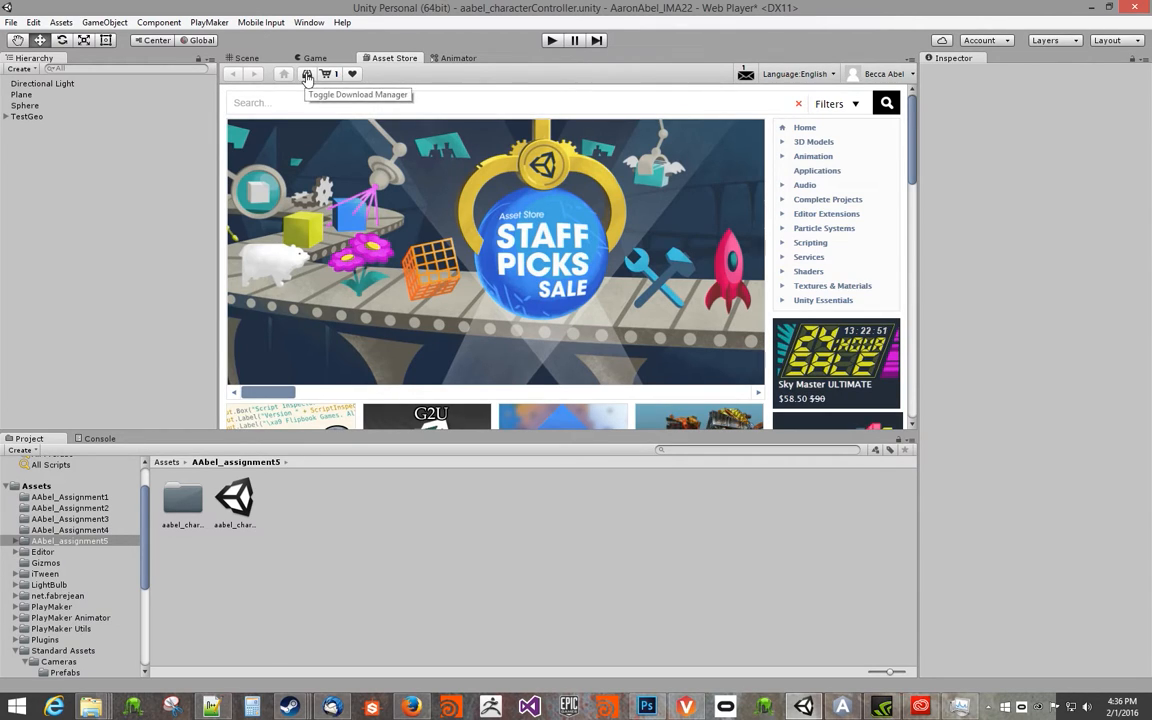
pyautogui.click(306, 75)
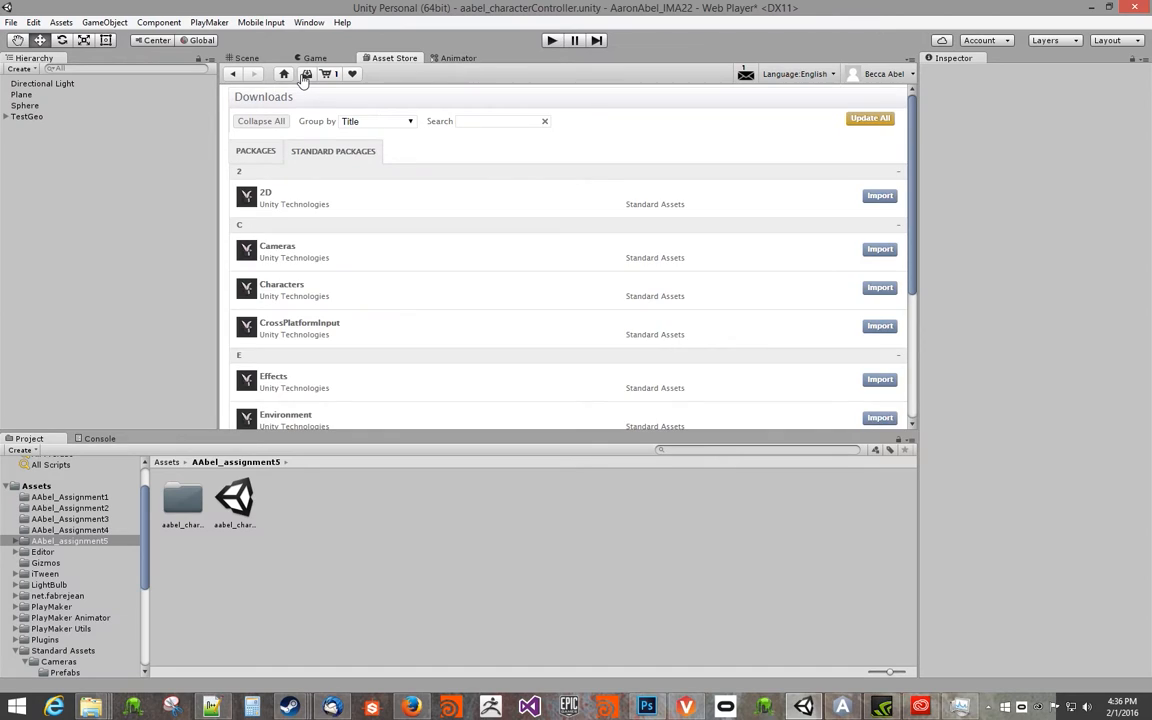
pyautogui.click(250, 150)
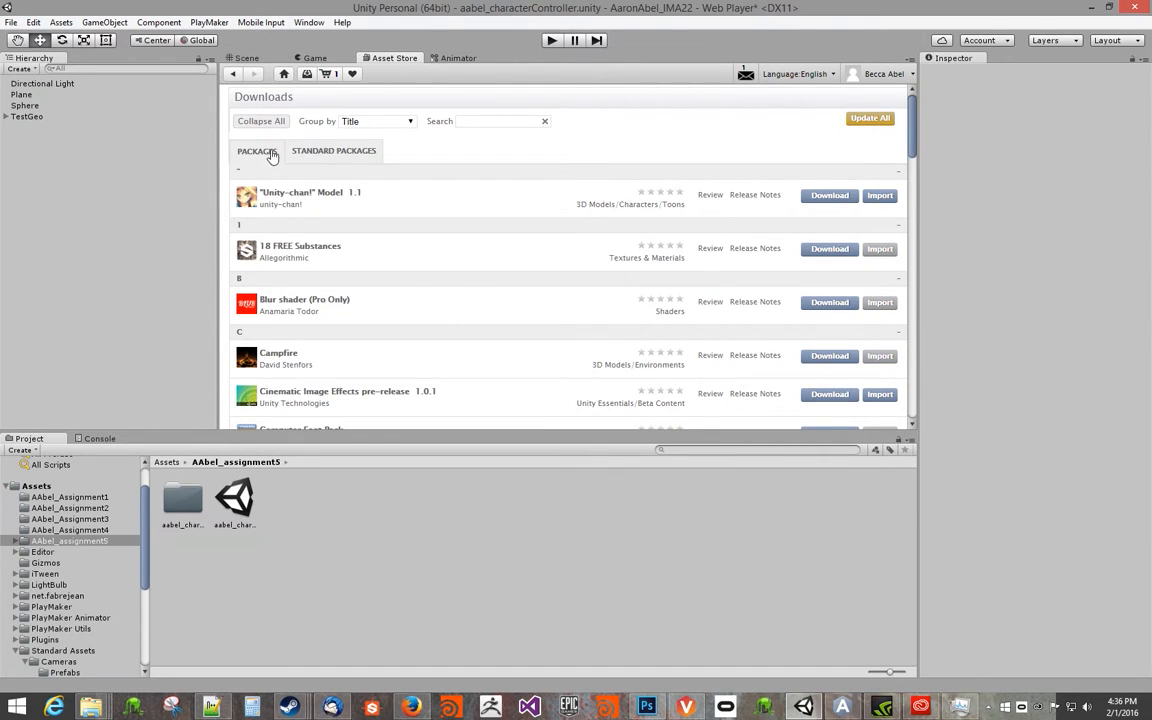
pyautogui.click(322, 152)
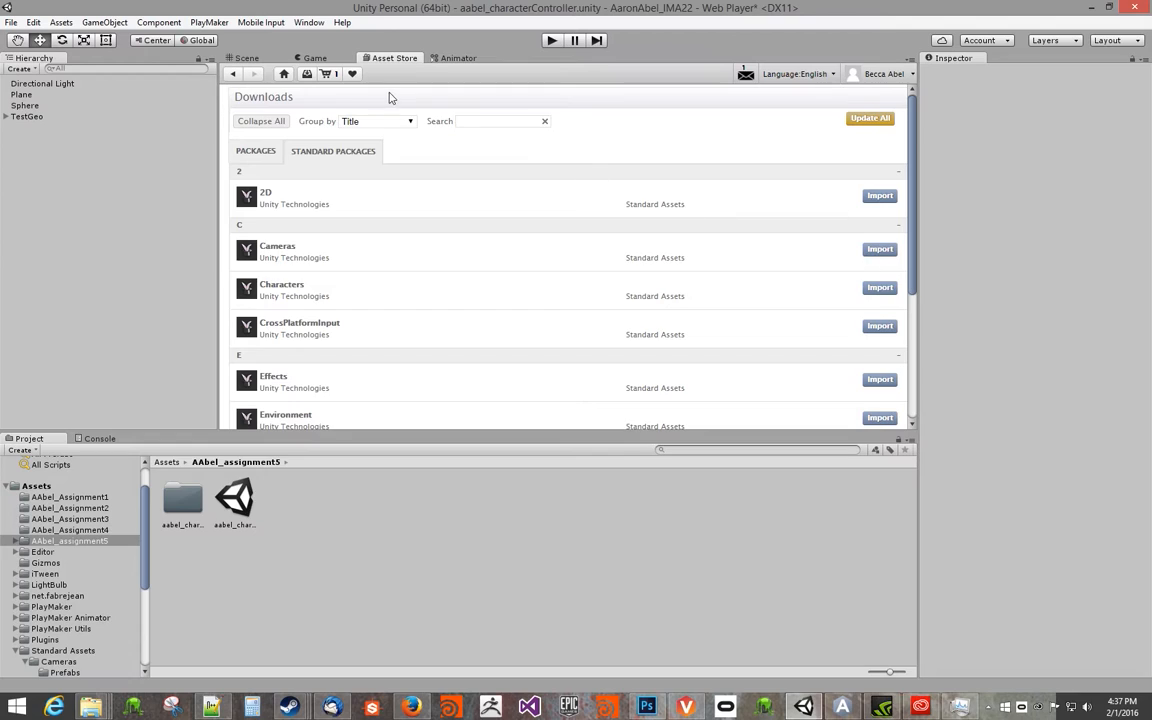
pyautogui.click(246, 58)
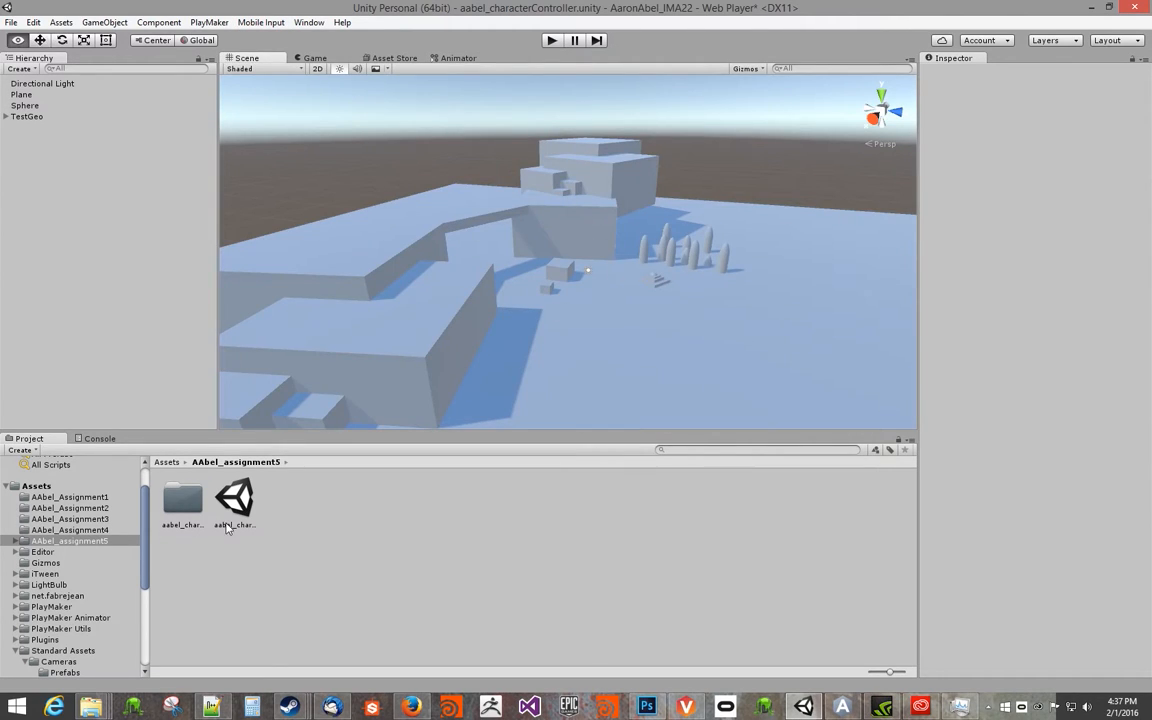
# Look through the subfolders of the project's Standard Assets folder, including Cameras, Characters, PhysicsMaterials and Utility.
pyautogui.click(136, 540)
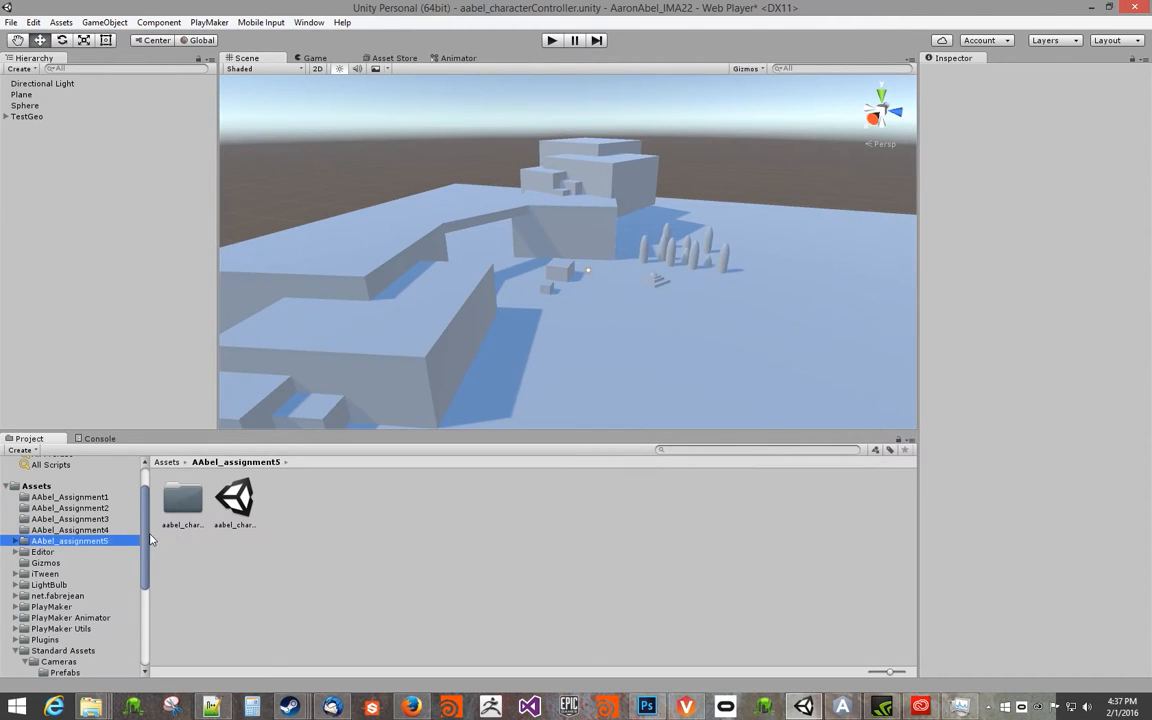
pyautogui.click(16, 652)
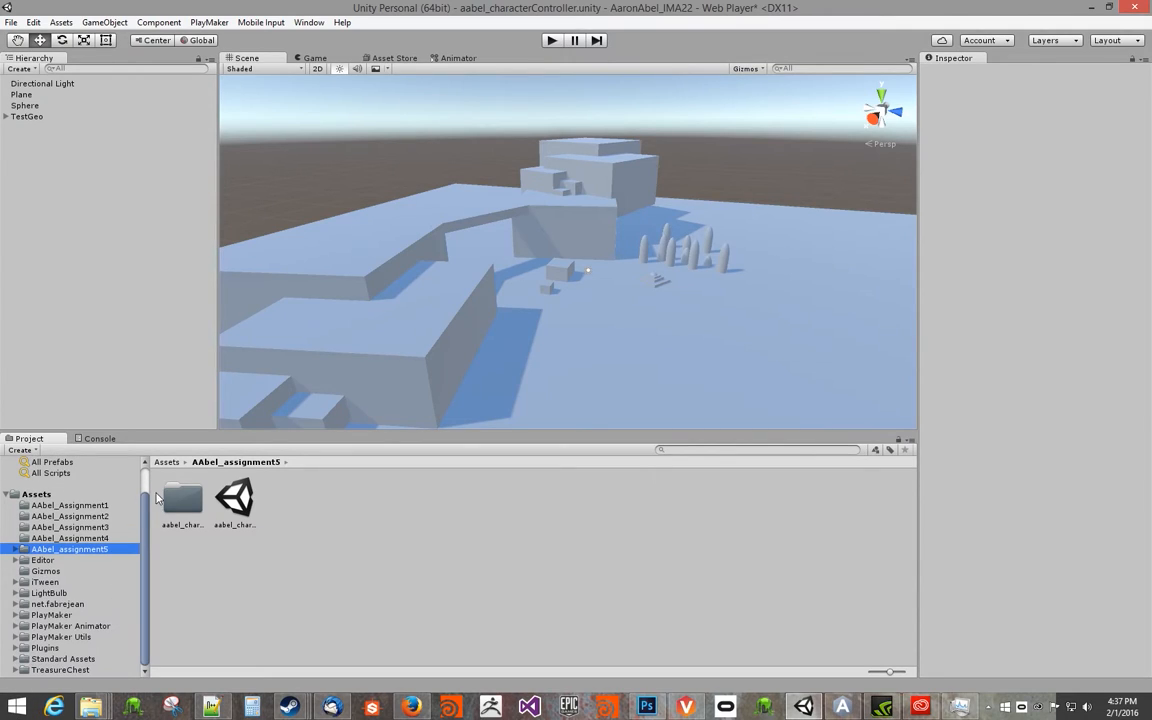
pyautogui.click(59, 659)
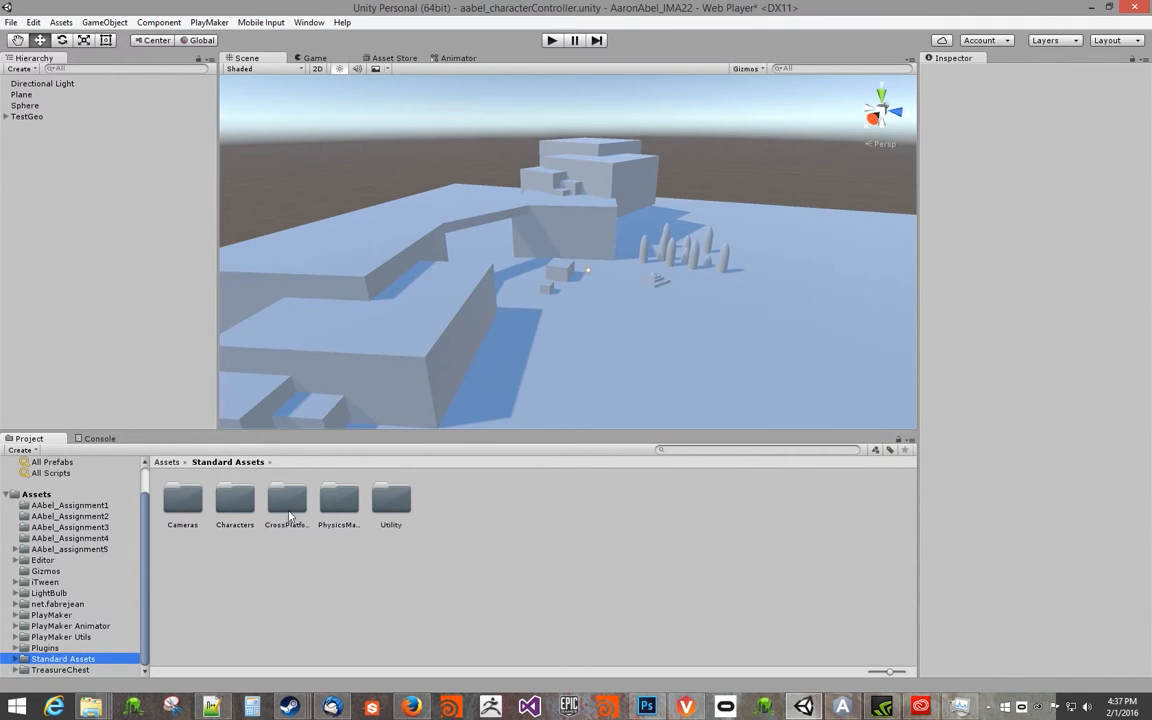
pyautogui.click(236, 503)
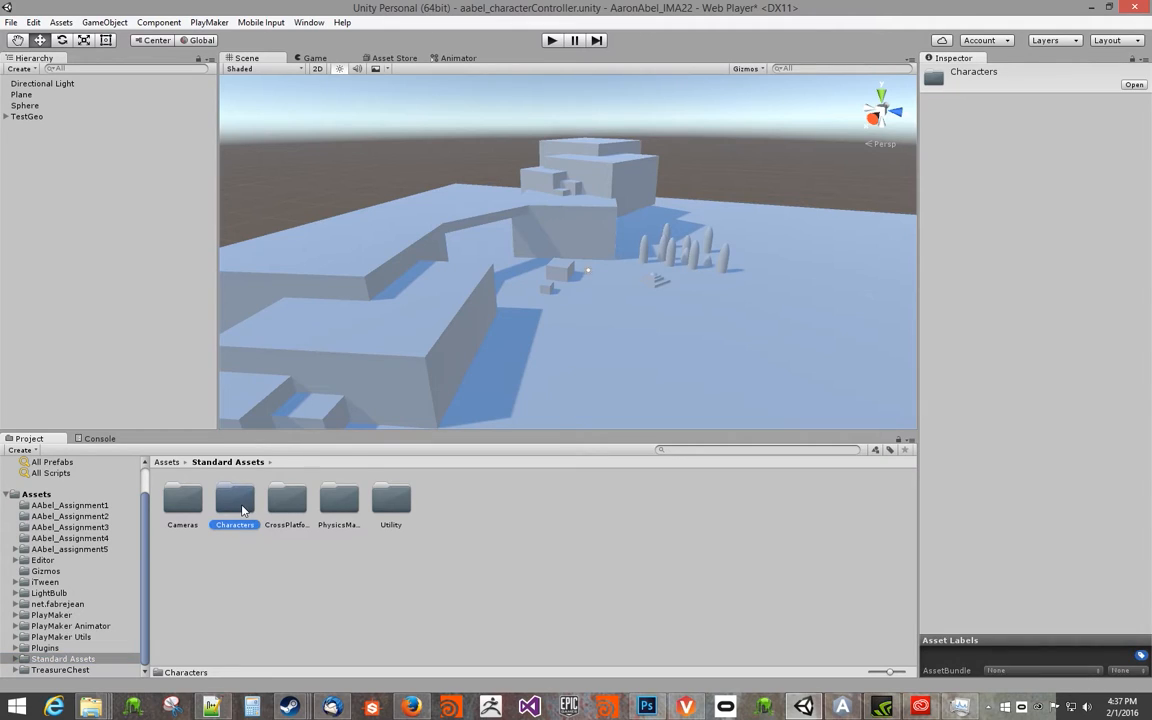
pyautogui.click(188, 512)
pyautogui.click(238, 512)
pyautogui.click(460, 547)
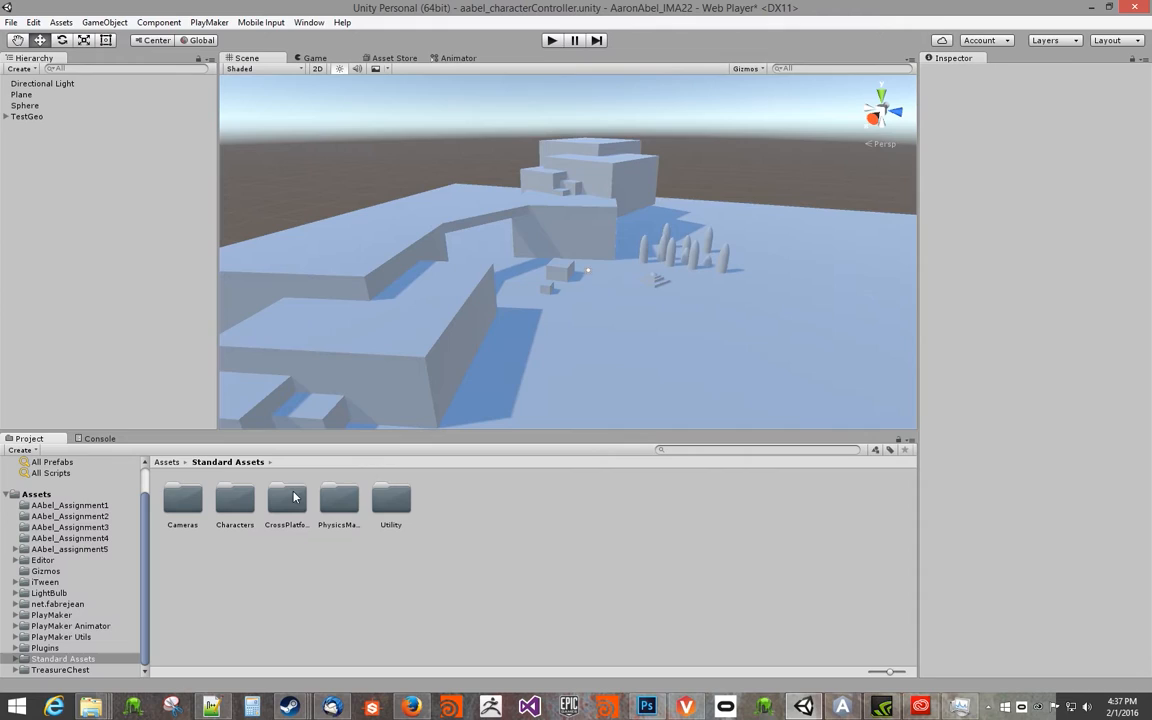
pyautogui.click(340, 507)
pyautogui.click(391, 503)
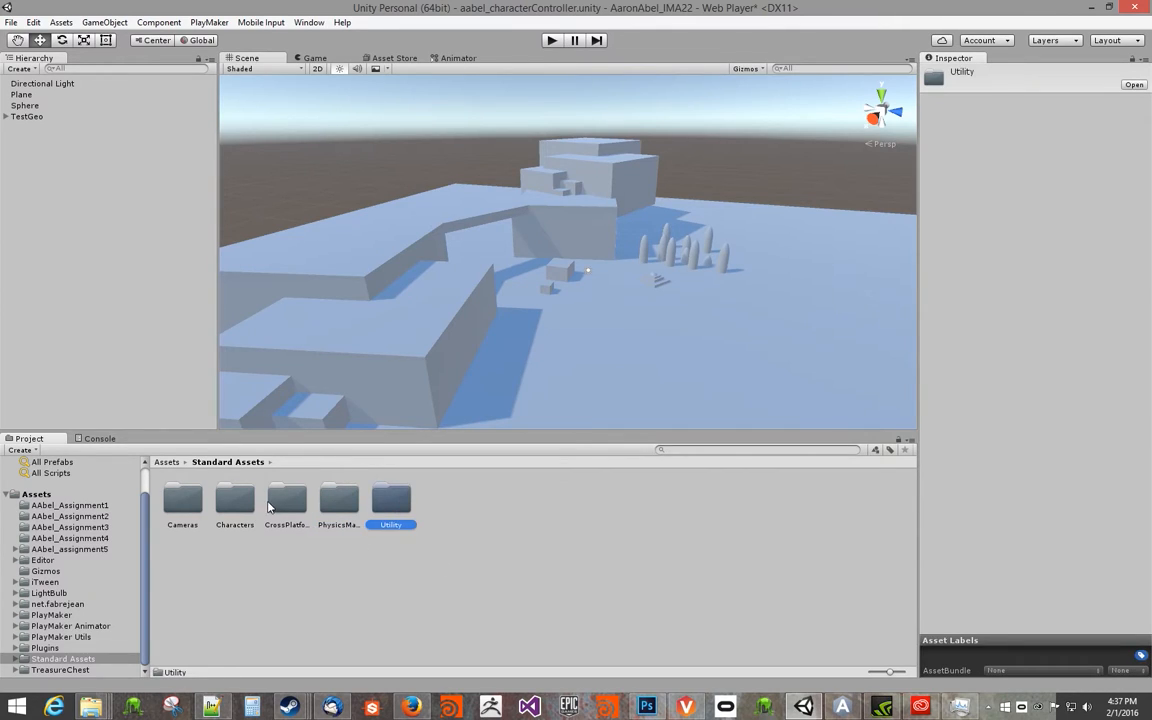
# Open the ThirdPersonCharacter folder under Characters and read the ThirdPersonCharacterGuidelines text file.
pyautogui.click(237, 503)
pyautogui.doubleClick(237, 503)
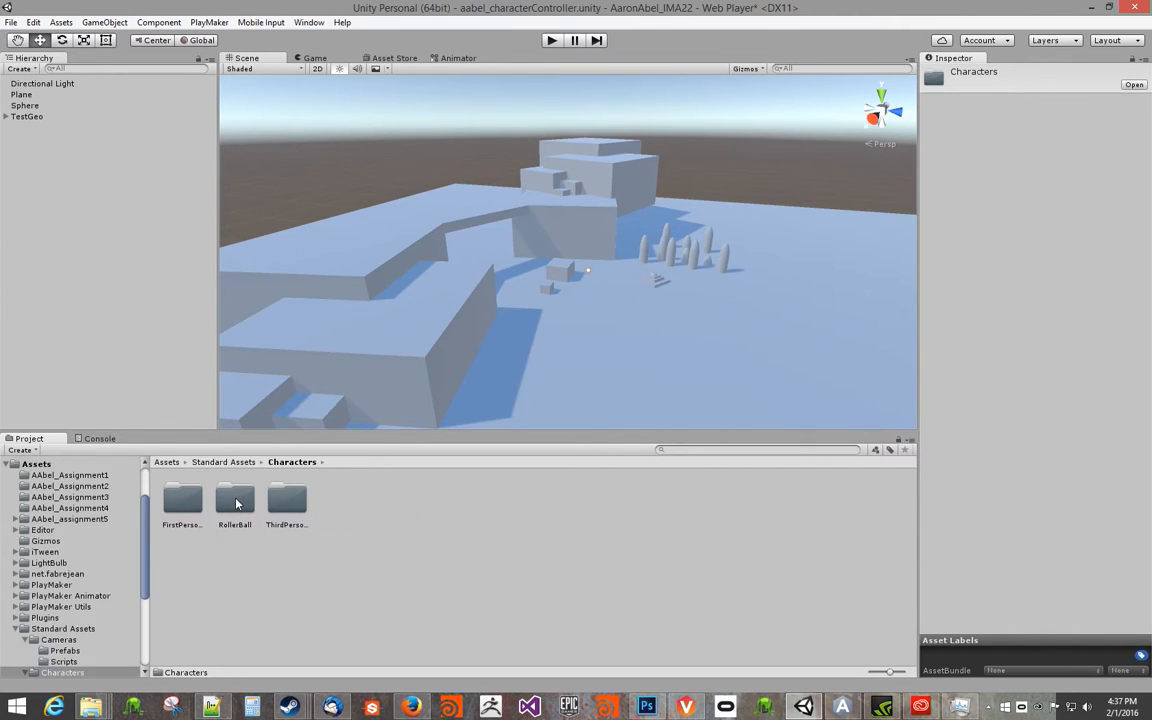
pyautogui.doubleClick(283, 507)
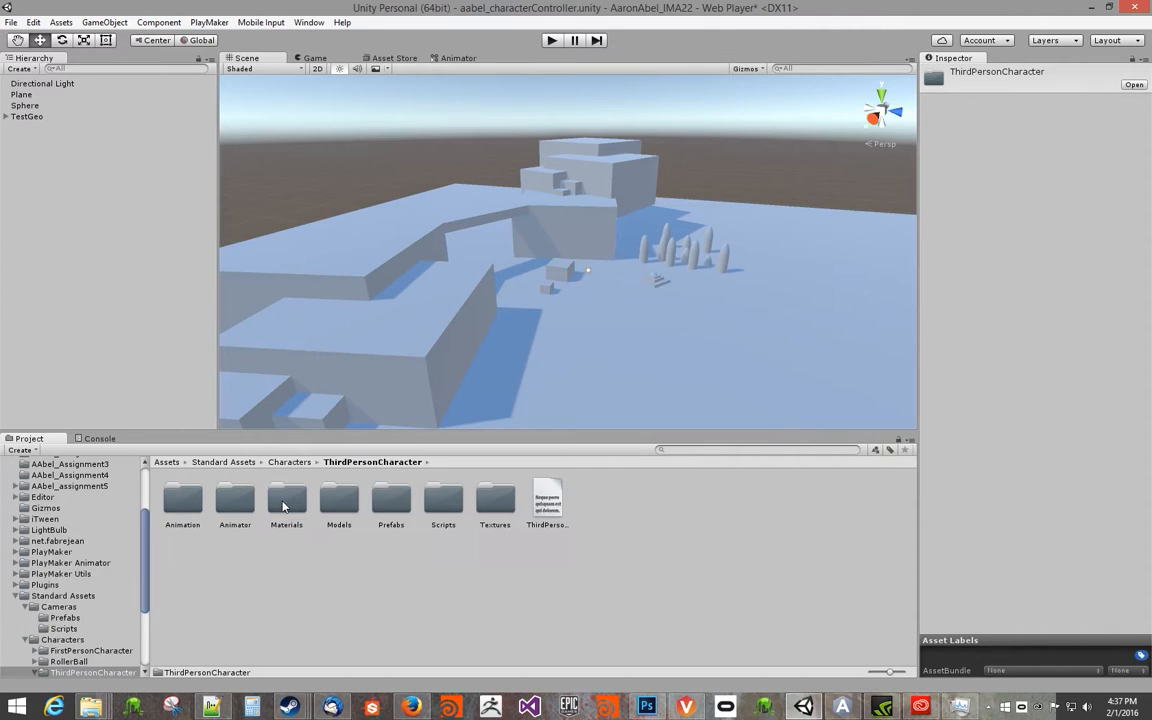
pyautogui.click(549, 511)
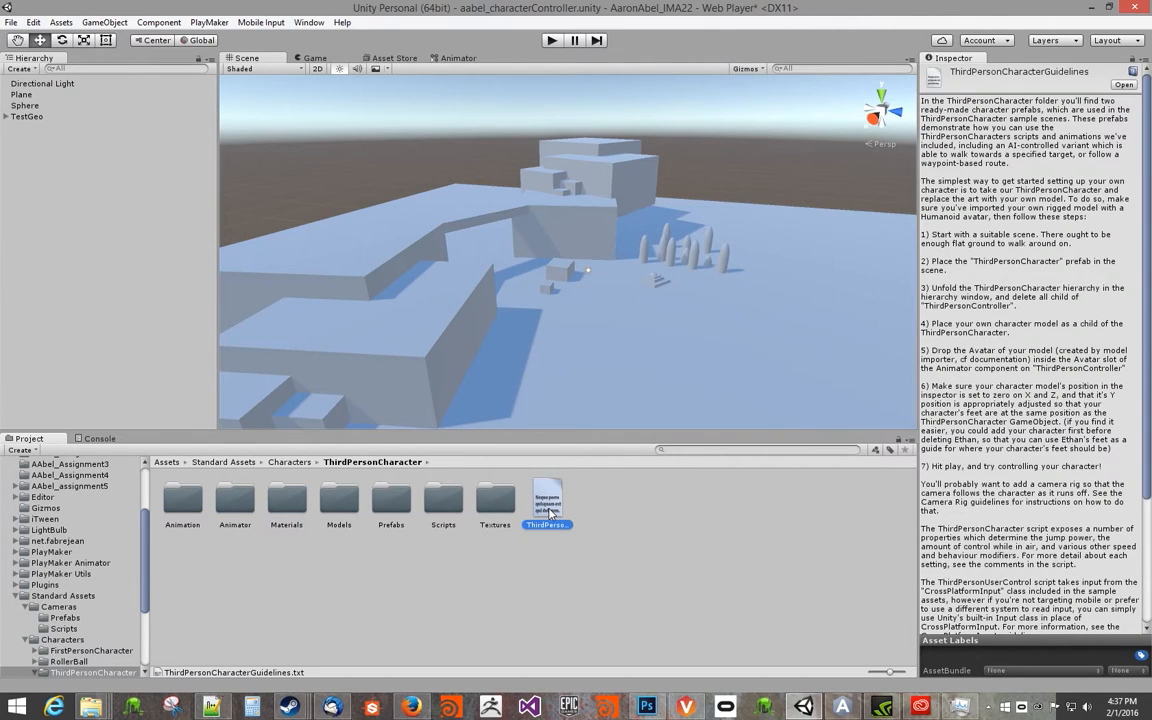
pyautogui.moveTo(1146, 179)
pyautogui.mouseDown()
pyautogui.moveTo(1148, 405)
pyautogui.moveTo(1146, 174)
pyautogui.mouseUp()
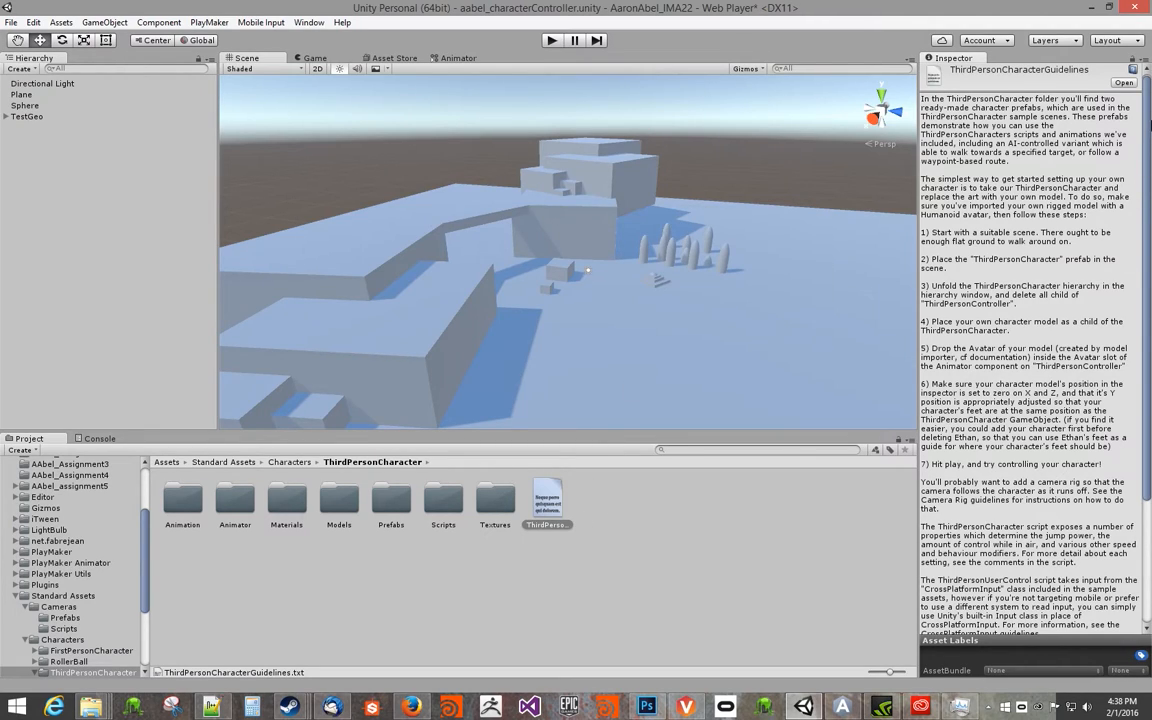
pyautogui.moveTo(1147, 123)
pyautogui.mouseDown()
pyautogui.moveTo(1149, 180)
pyautogui.moveTo(1150, 118)
pyautogui.mouseUp()
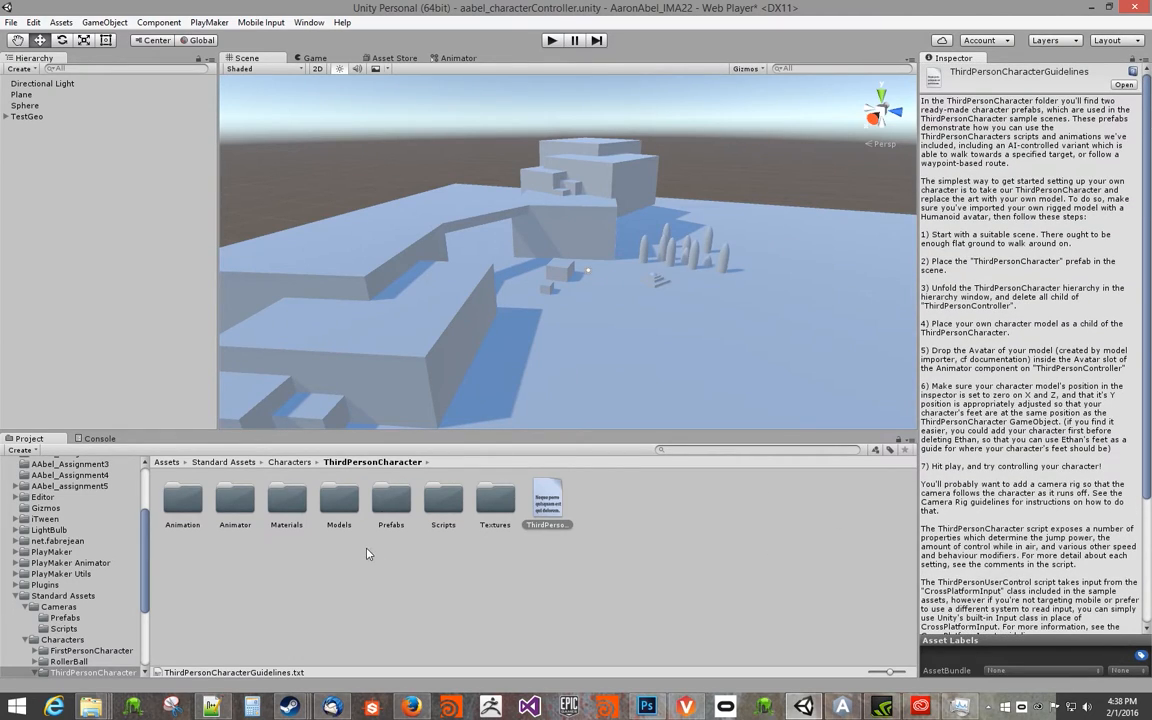
# Add the ThirdPersonController prefab from the ThirdPersonCharacter Prefabs folder to the scene's root level.
pyautogui.doubleClick(398, 503)
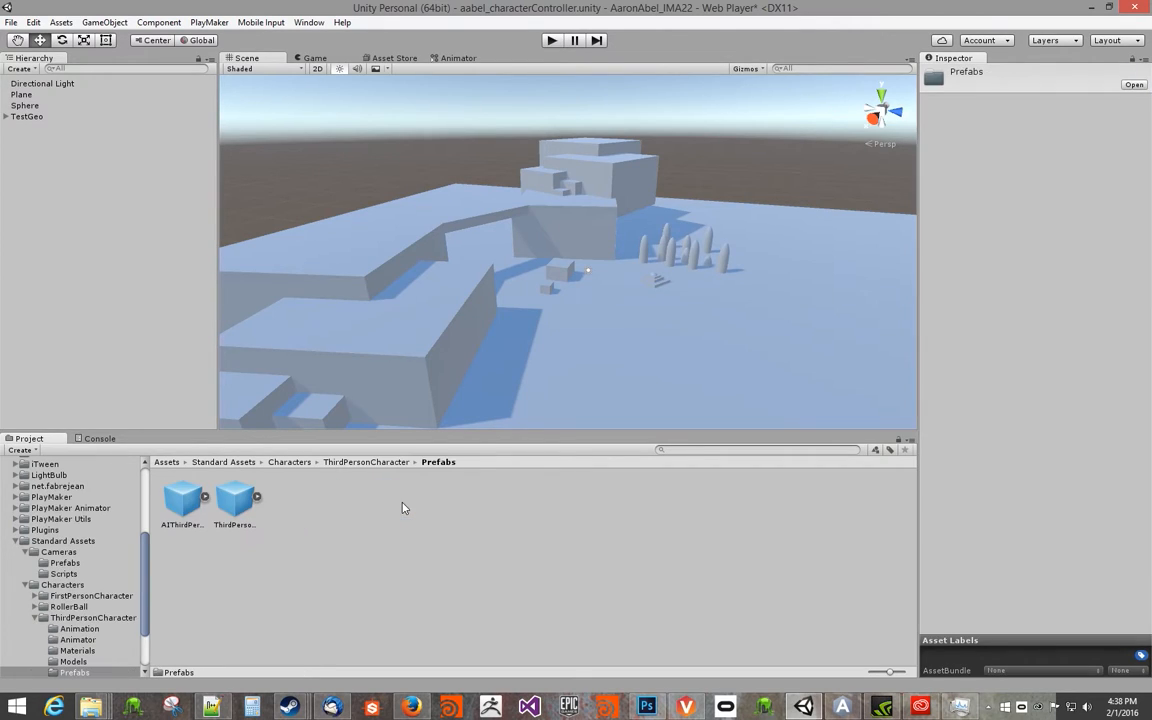
pyautogui.click(236, 505)
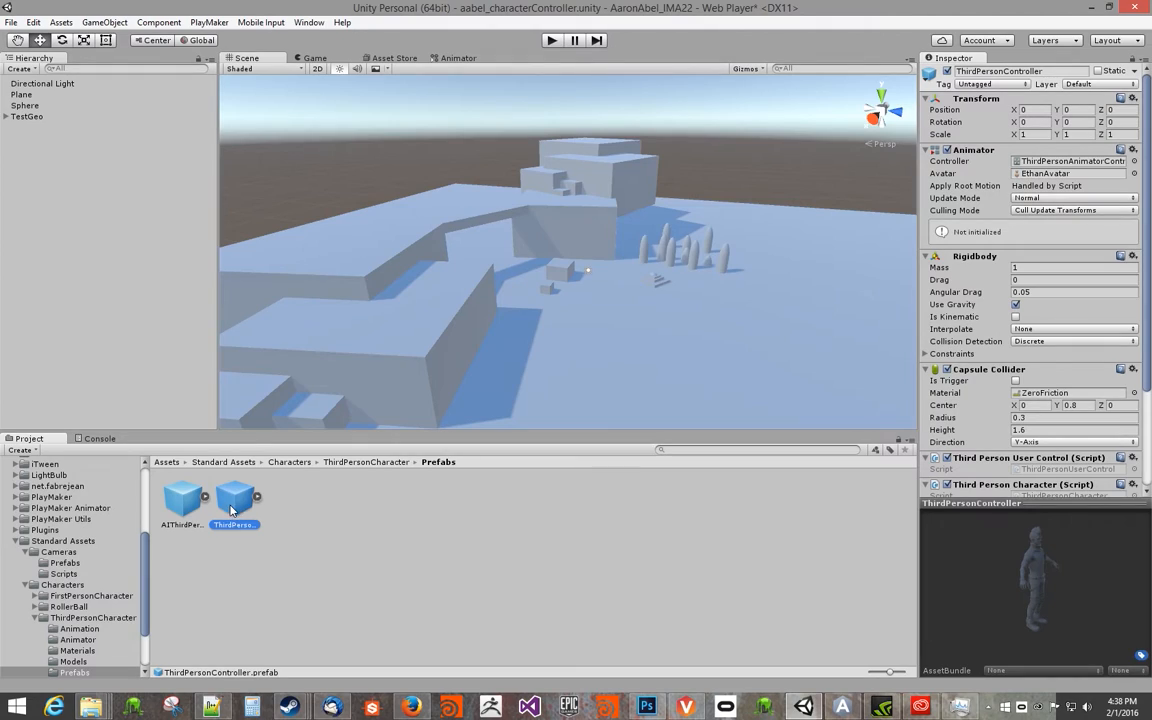
pyautogui.click(183, 500)
pyautogui.moveTo(238, 502); pyautogui.dragTo(98, 352)
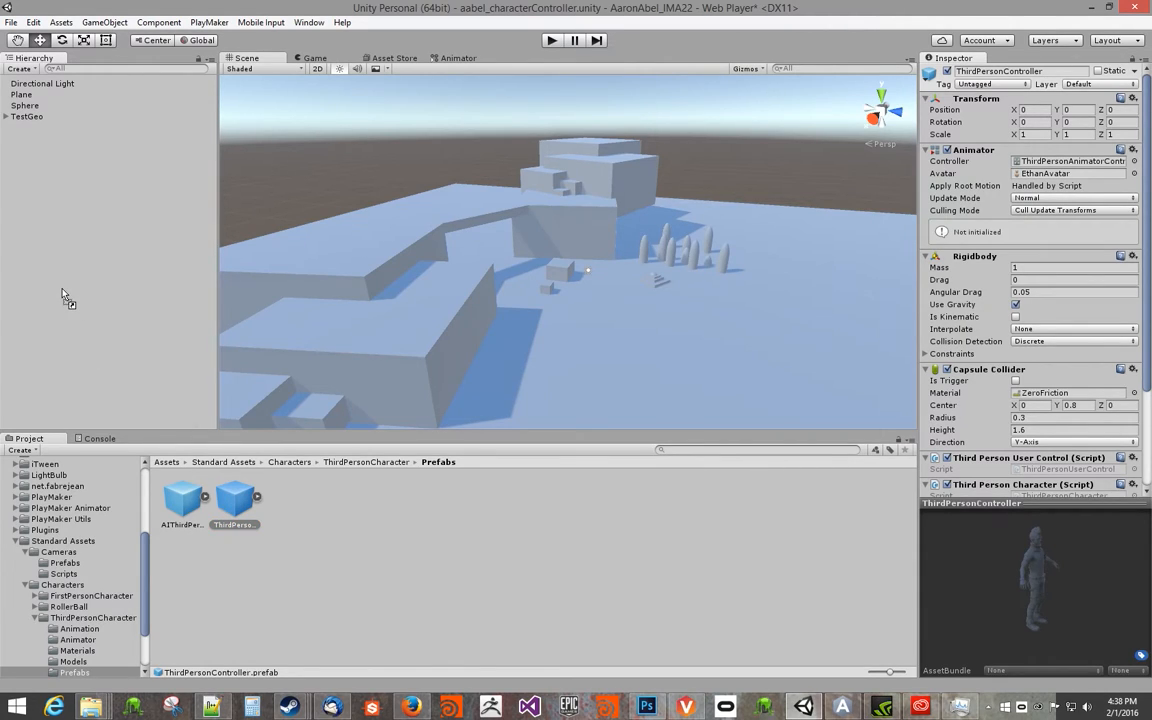
pyautogui.moveTo(62, 255); pyautogui.dragTo(62, 255)
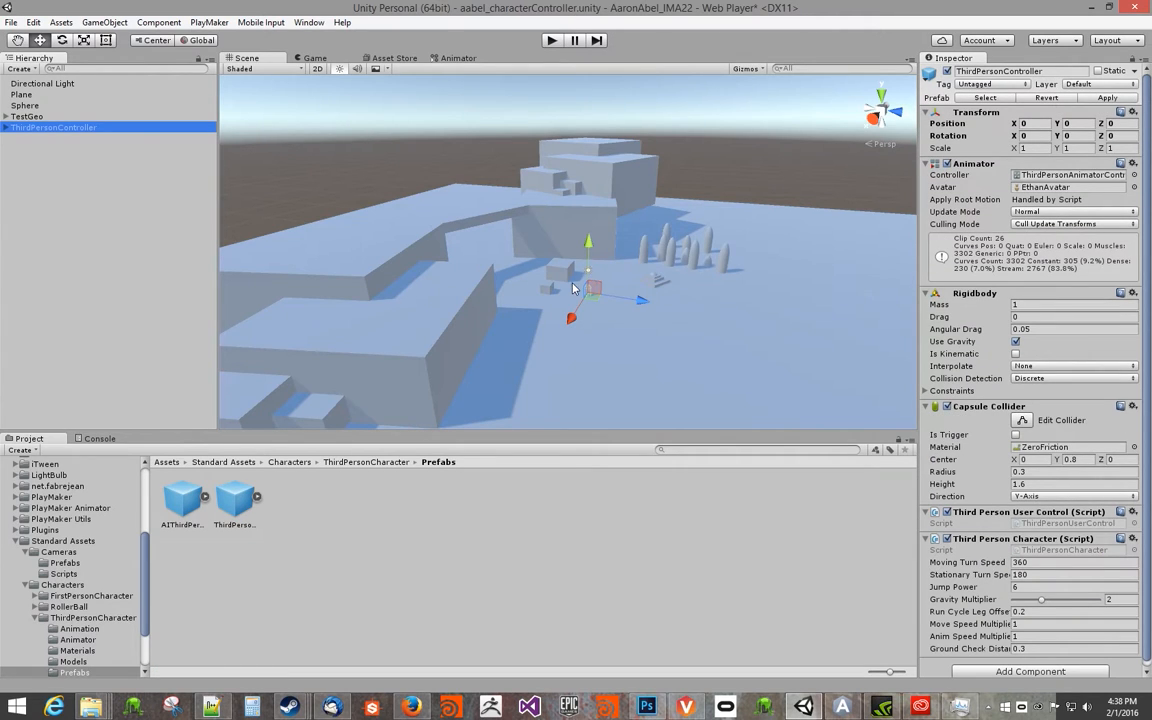
# Raise the ThirdPersonController so its feet rest on the ground plane, at a Y position of about 0.457.
pyautogui.press('f')
pyautogui.keyDown('alt'); pyautogui.moveTo(581, 301); pyautogui.dragTo(472, 237); pyautogui.keyUp('alt')
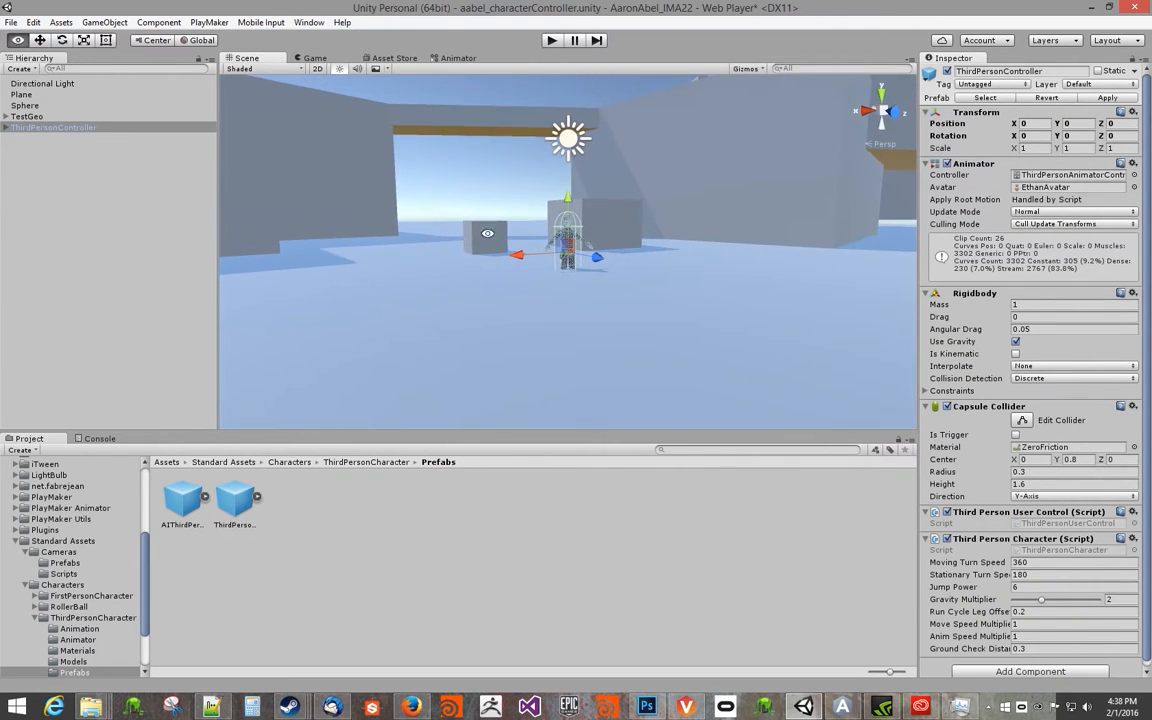
pyautogui.moveTo(567, 198); pyautogui.dragTo(565, 180)
pyautogui.keyDown('alt'); pyautogui.moveTo(666, 259); pyautogui.dragTo(748, 278, button='right'); pyautogui.keyUp('alt')
pyautogui.keyDown('alt'); pyautogui.moveTo(750, 279); pyautogui.dragTo(800, 301); pyautogui.keyUp('alt')
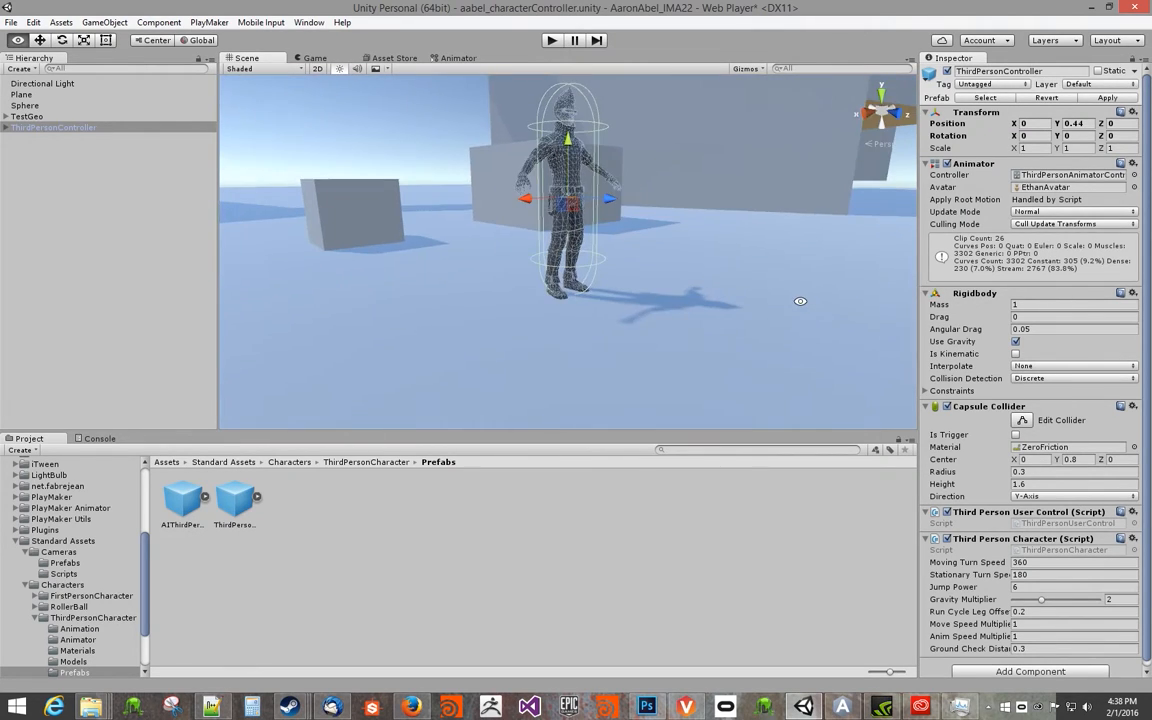
pyautogui.moveTo(565, 150); pyautogui.dragTo(565, 143)
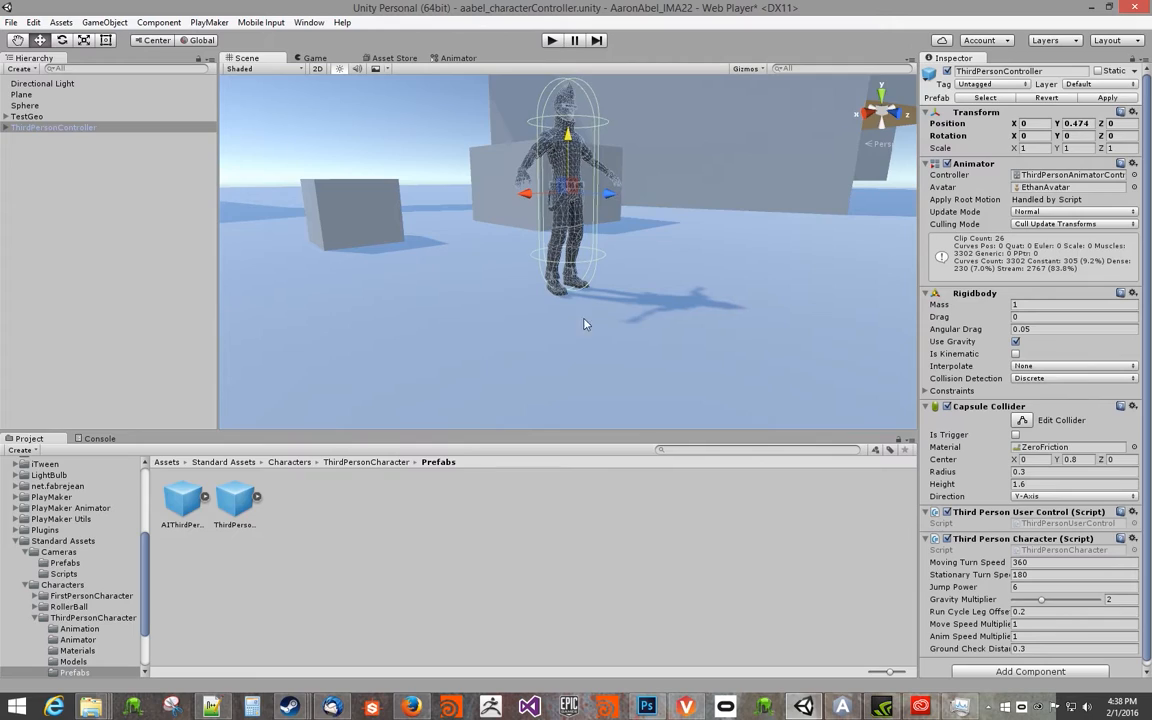
pyautogui.press('v')
pyautogui.moveTo(565, 145); pyautogui.dragTo(560, 147)
# Check the character's placement from the side, and run the scene briefly as a test before stopping it.
pyautogui.keyDown('alt'); pyautogui.moveTo(426, 205); pyautogui.dragTo(578, 228); pyautogui.keyUp('alt')
pyautogui.scroll(-4, 578, 228)
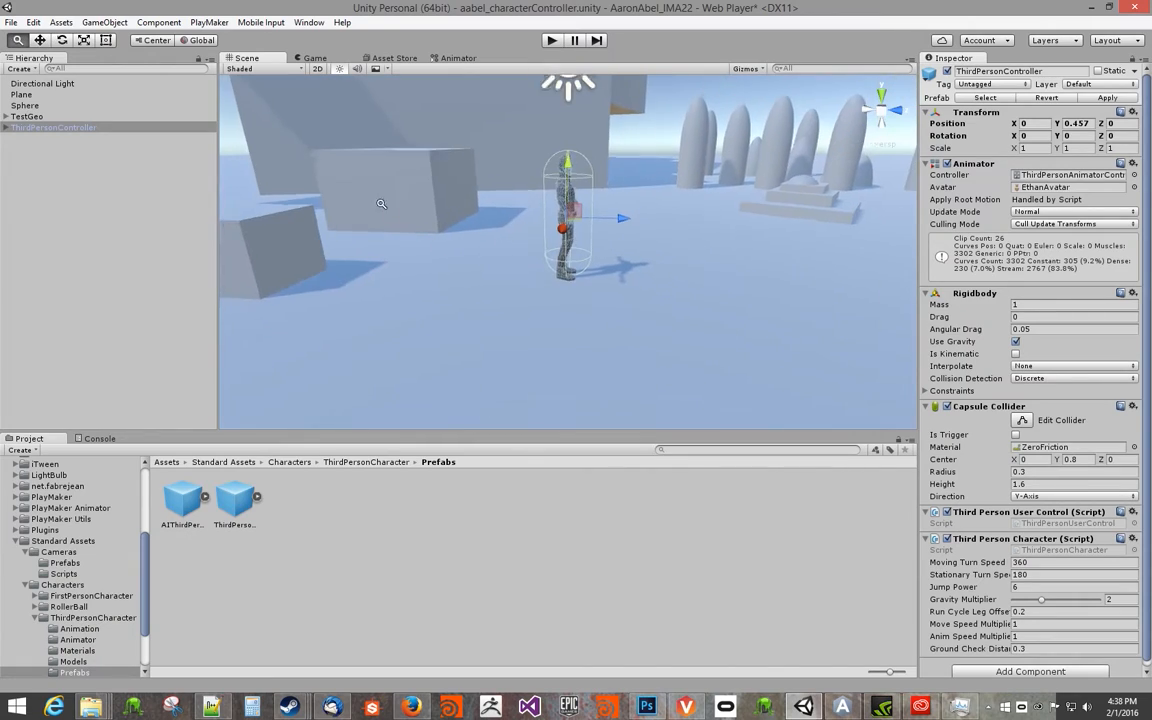
pyautogui.click(551, 40)
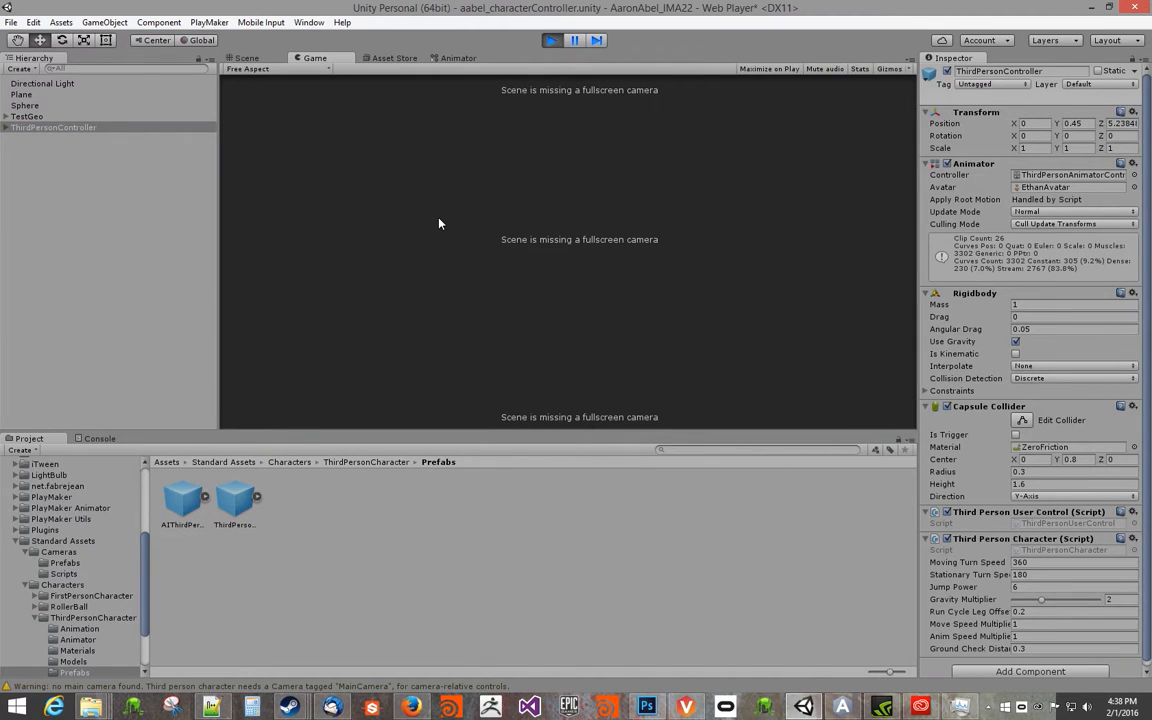
pyautogui.click(551, 40)
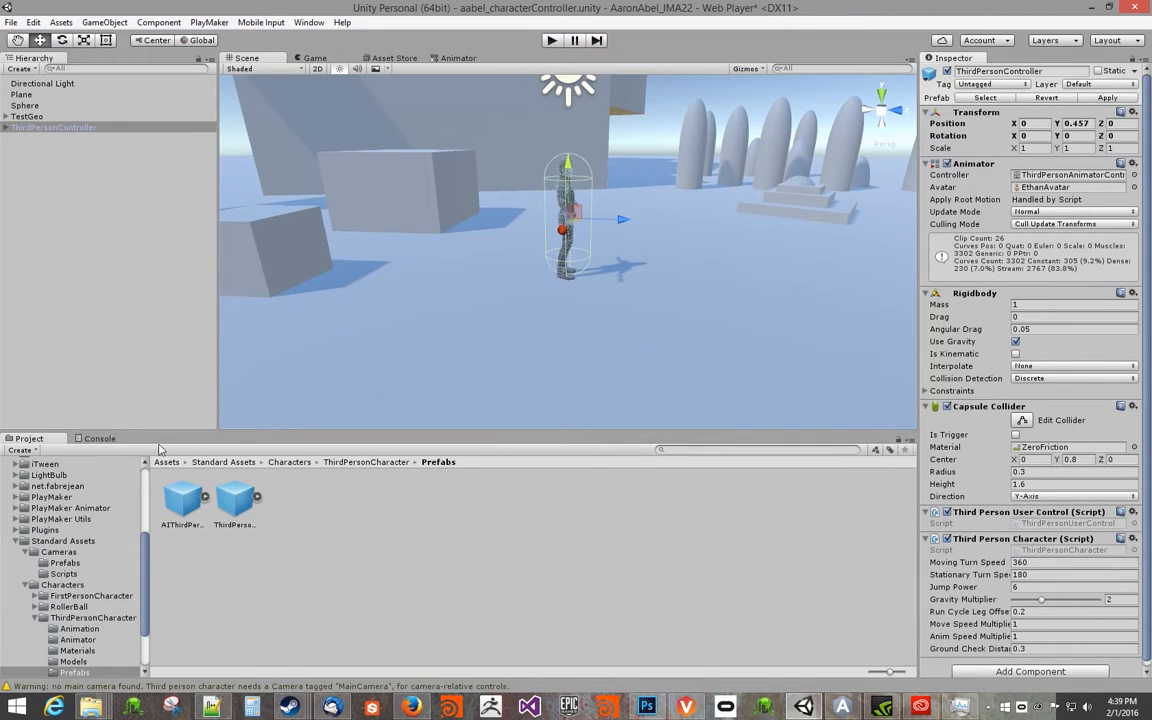
# Open the Cameras folder in Standard Assets and read the CameraGuidelines text file.
pyautogui.scroll(-3, 126, 554)
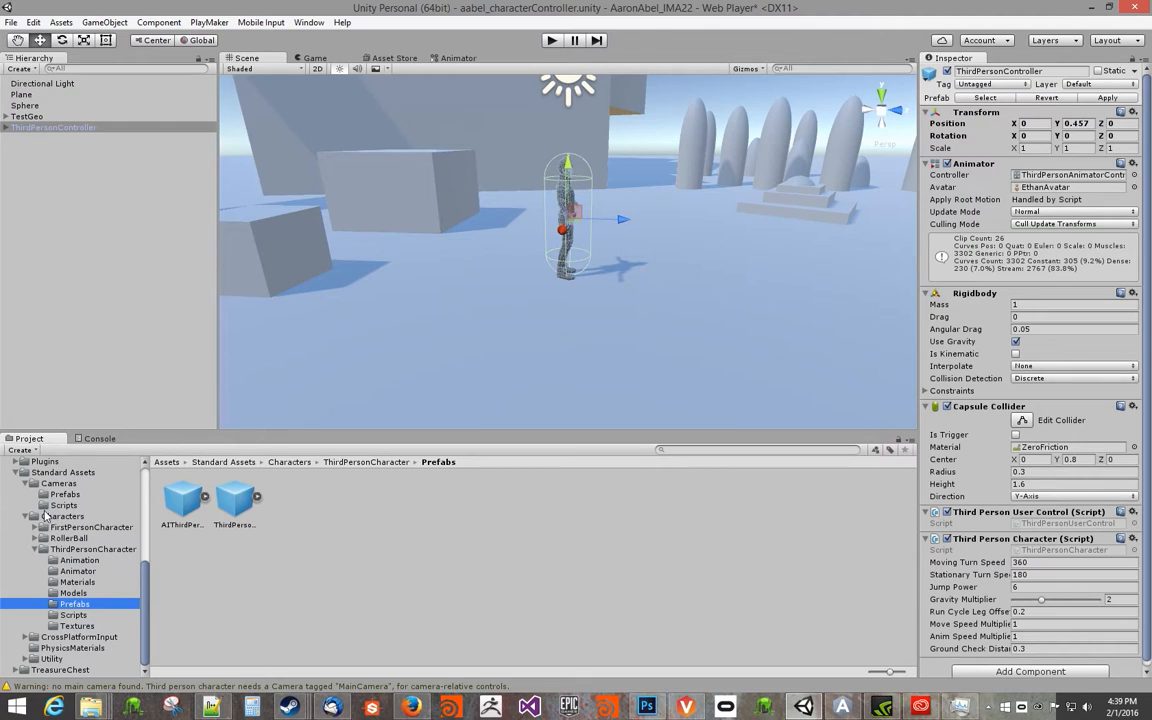
pyautogui.click(60, 473)
pyautogui.click(66, 484)
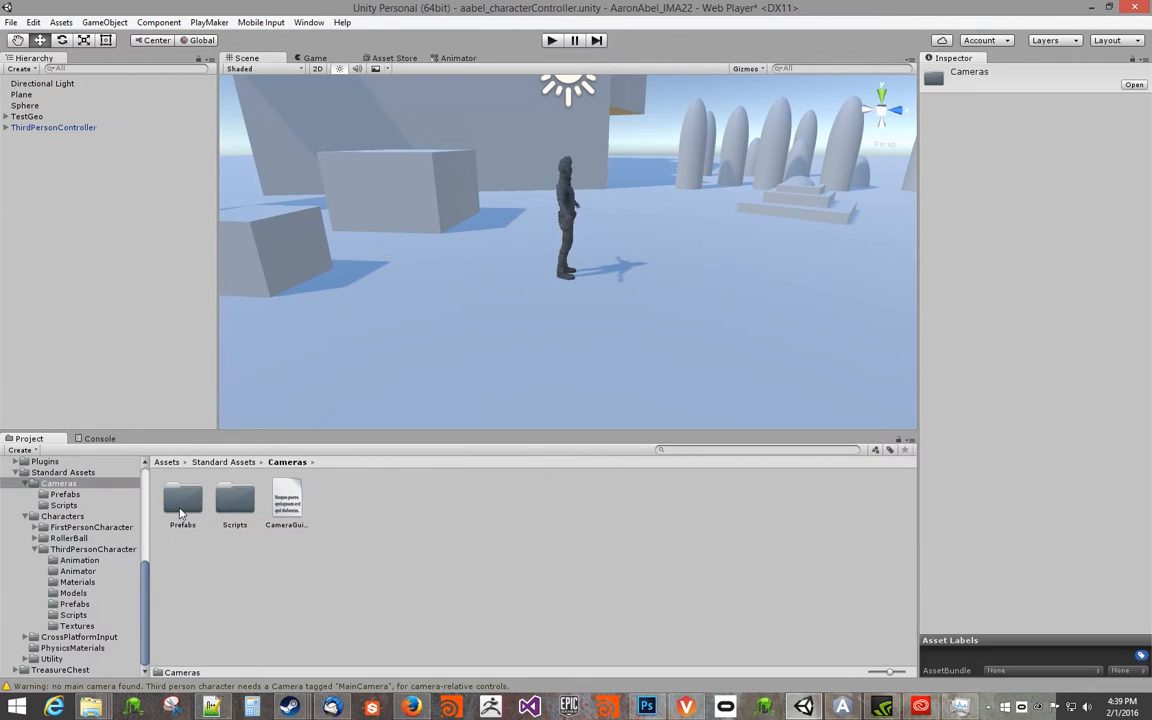
pyautogui.click(285, 499)
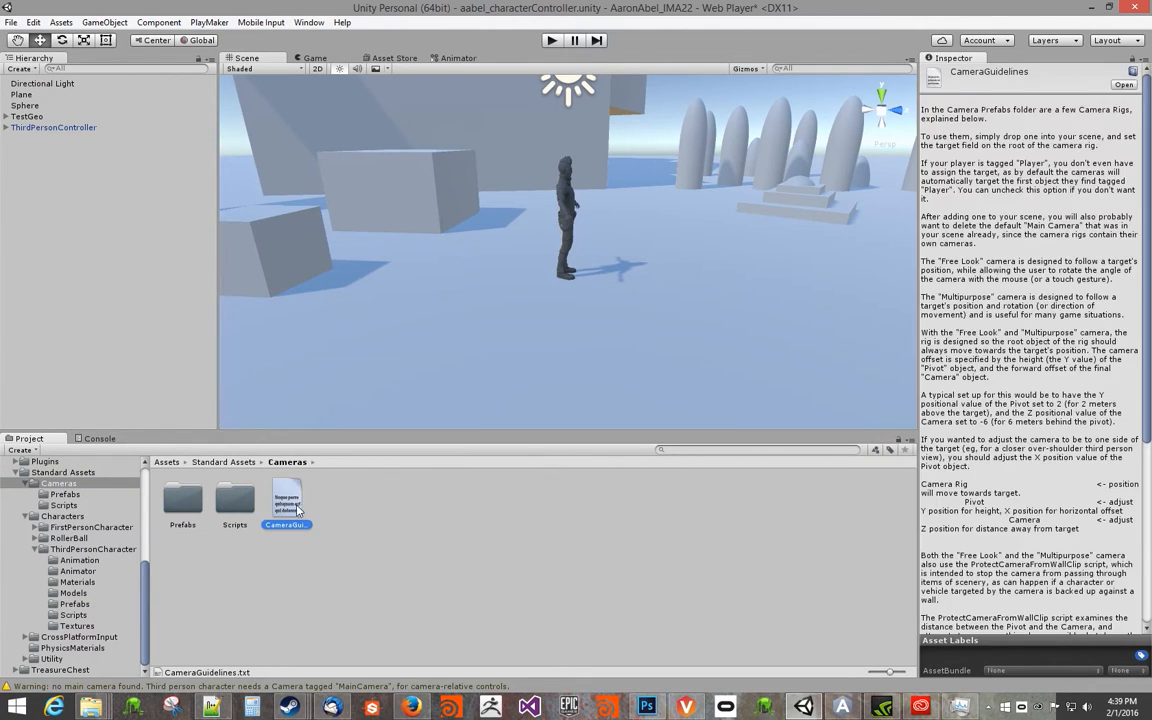
pyautogui.moveTo(1147, 138); pyautogui.dragTo(1147, 92)
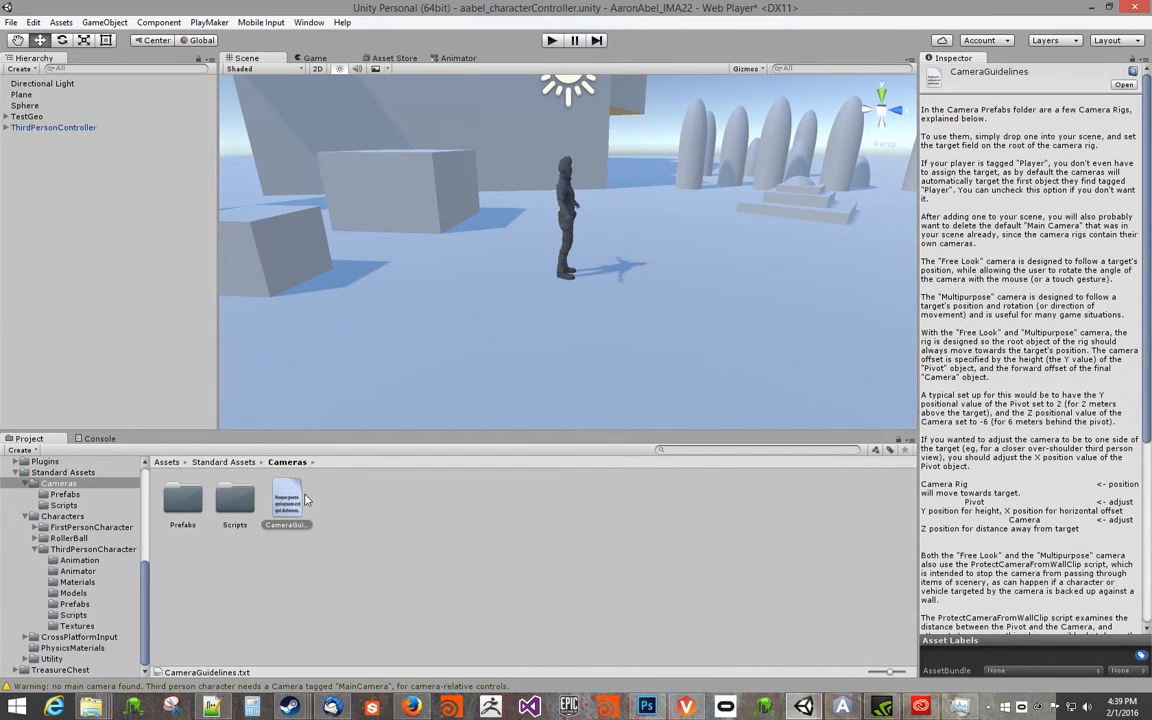
# Look through the Scripts and Prefabs subfolders of the Cameras folder to see the available camera scripts and rigs.
pyautogui.doubleClick(240, 500)
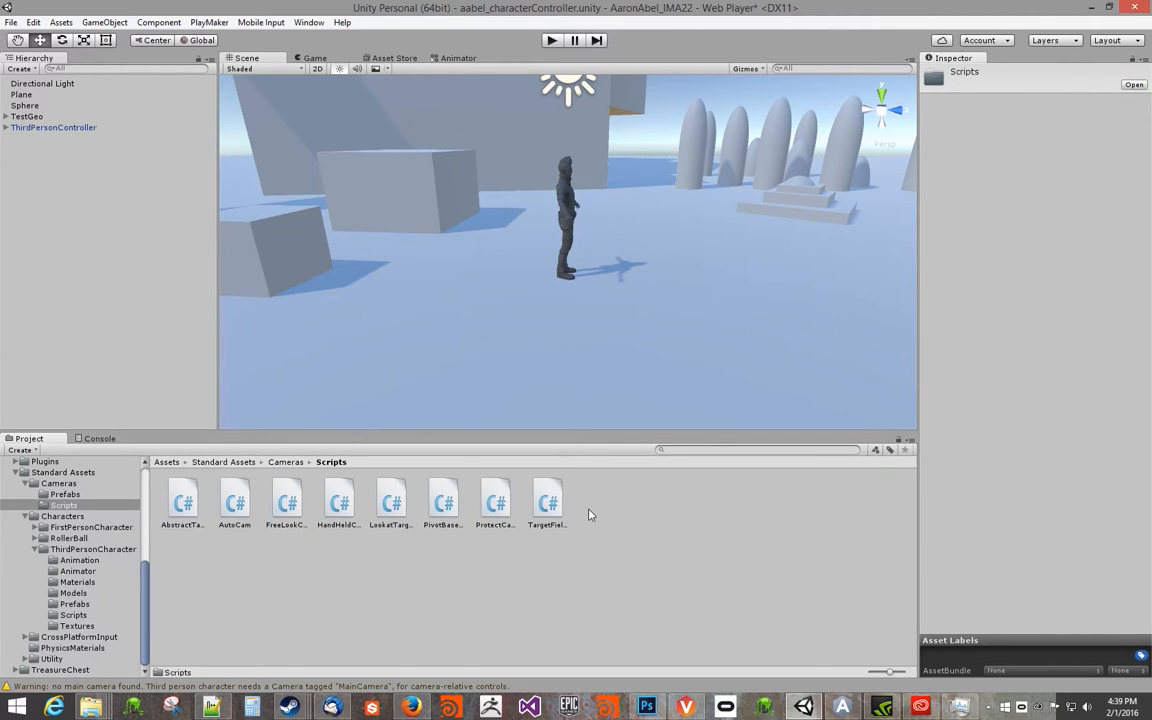
pyautogui.click(285, 462)
pyautogui.click(196, 500)
pyautogui.doubleClick(196, 500)
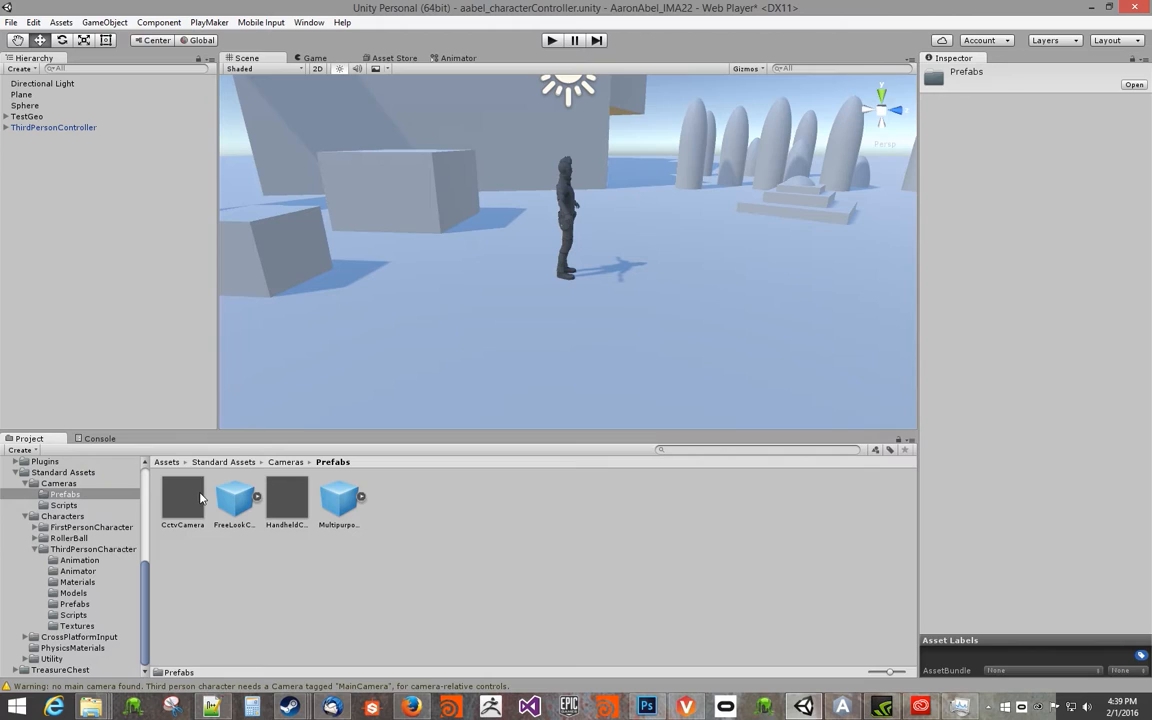
pyautogui.click(285, 462)
pyautogui.click(287, 500)
pyautogui.doubleClick(240, 505)
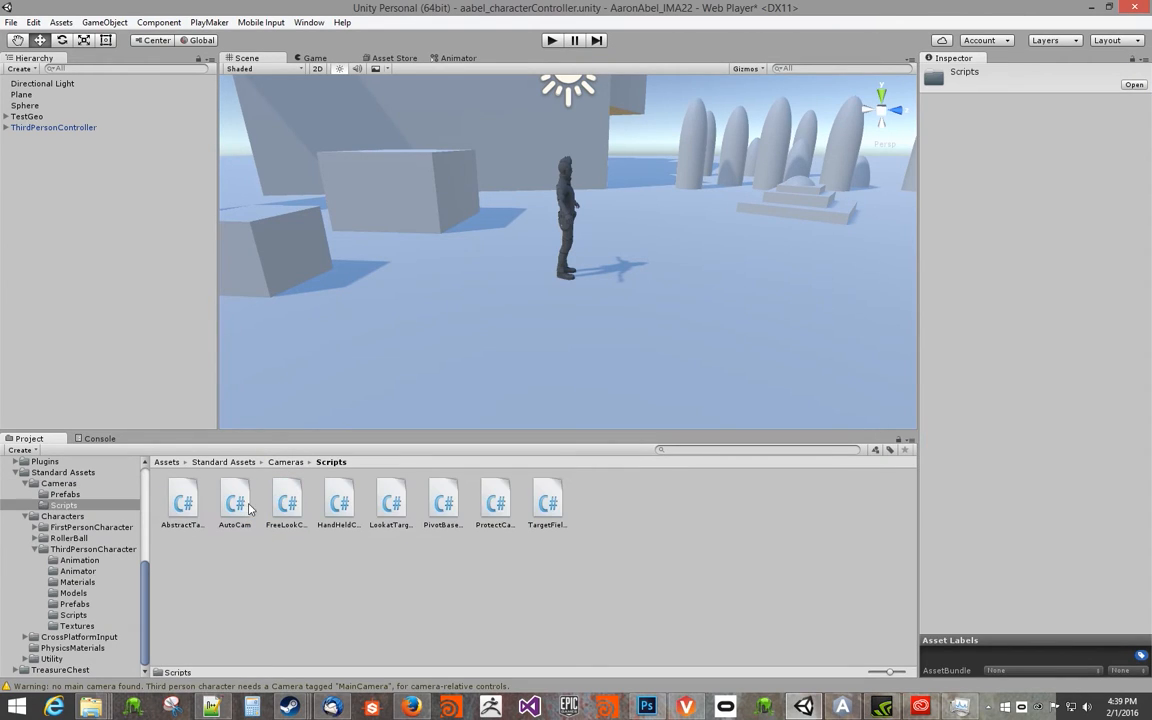
pyautogui.click(228, 462)
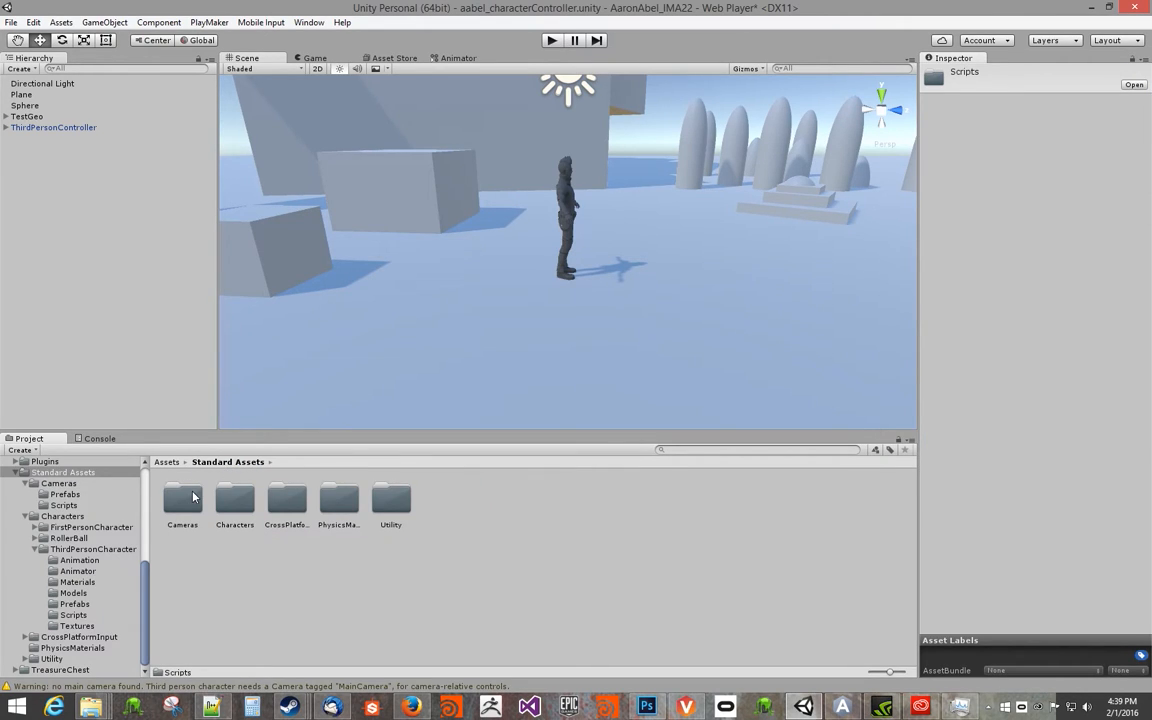
# Add the MultipurposeCameraRig prefab from the Cameras Prefabs folder to the scene's root level.
pyautogui.doubleClick(183, 500)
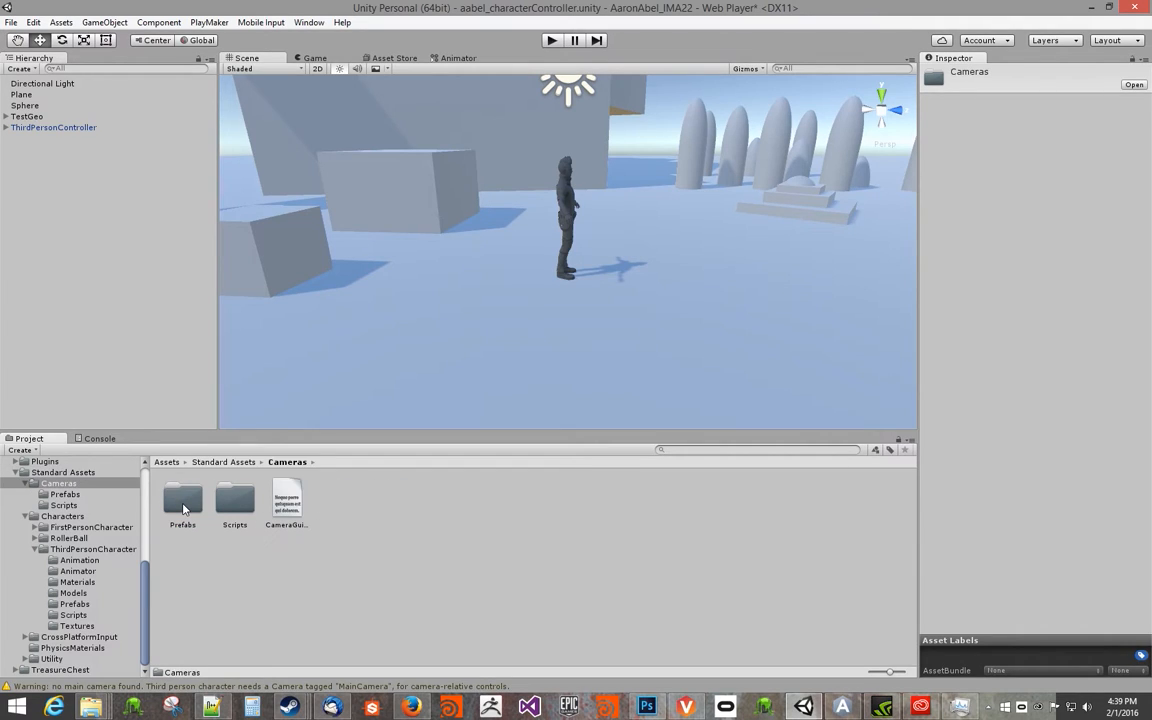
pyautogui.doubleClick(183, 500)
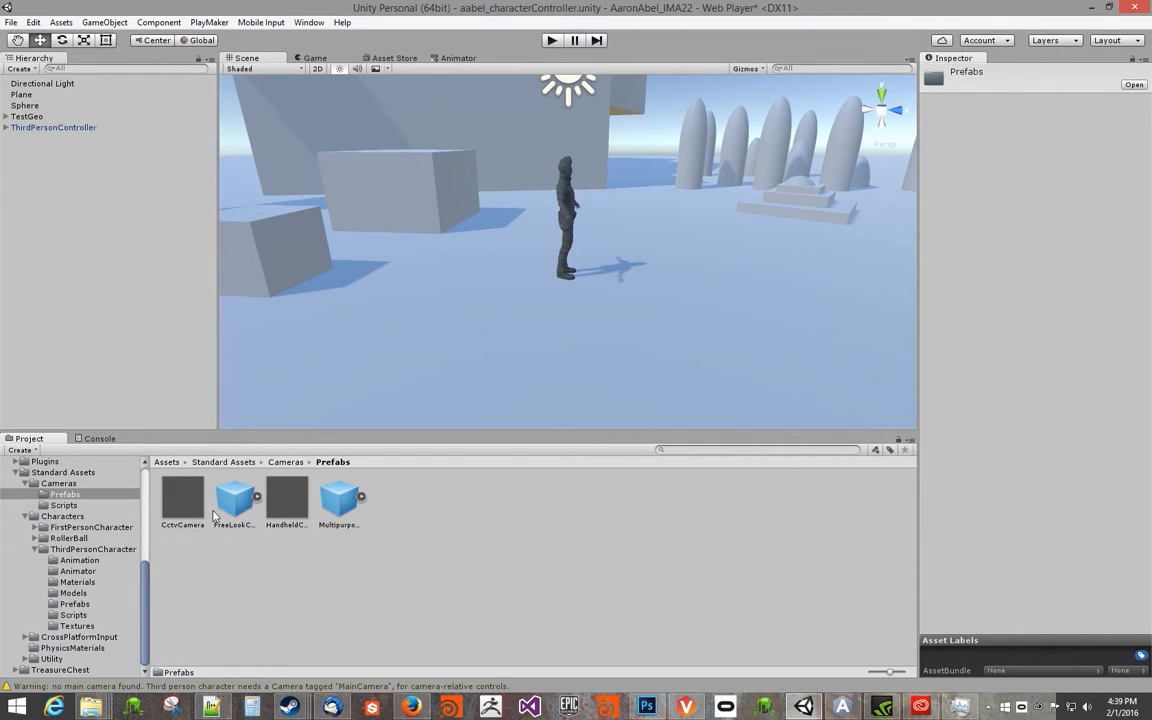
pyautogui.click(342, 508)
pyautogui.moveTo(357, 520); pyautogui.dragTo(50, 262)
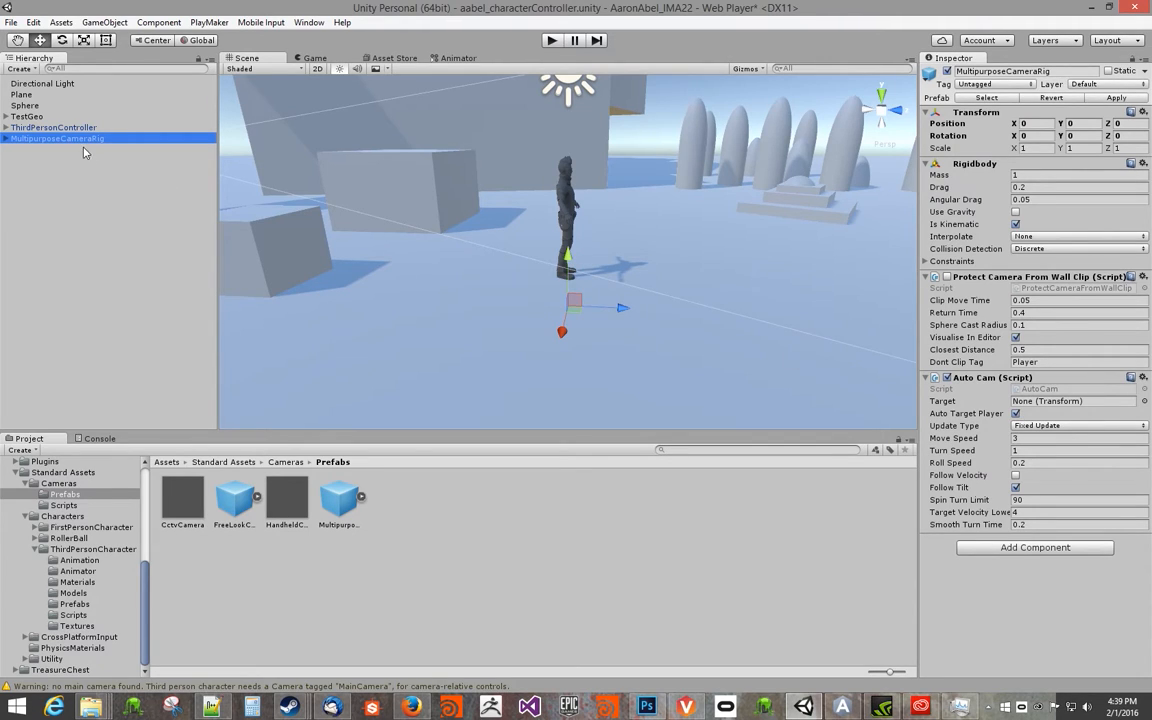
# Tag the ThirdPersonController object as Player.
pyautogui.click(62, 128)
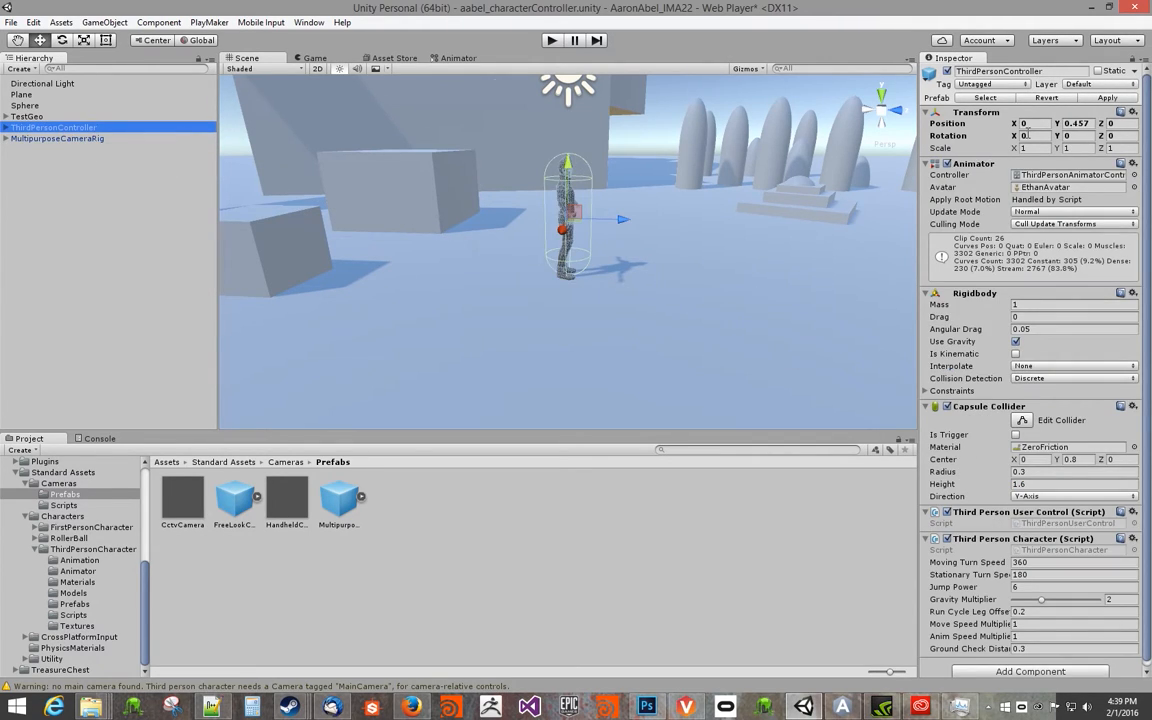
pyautogui.click(976, 86)
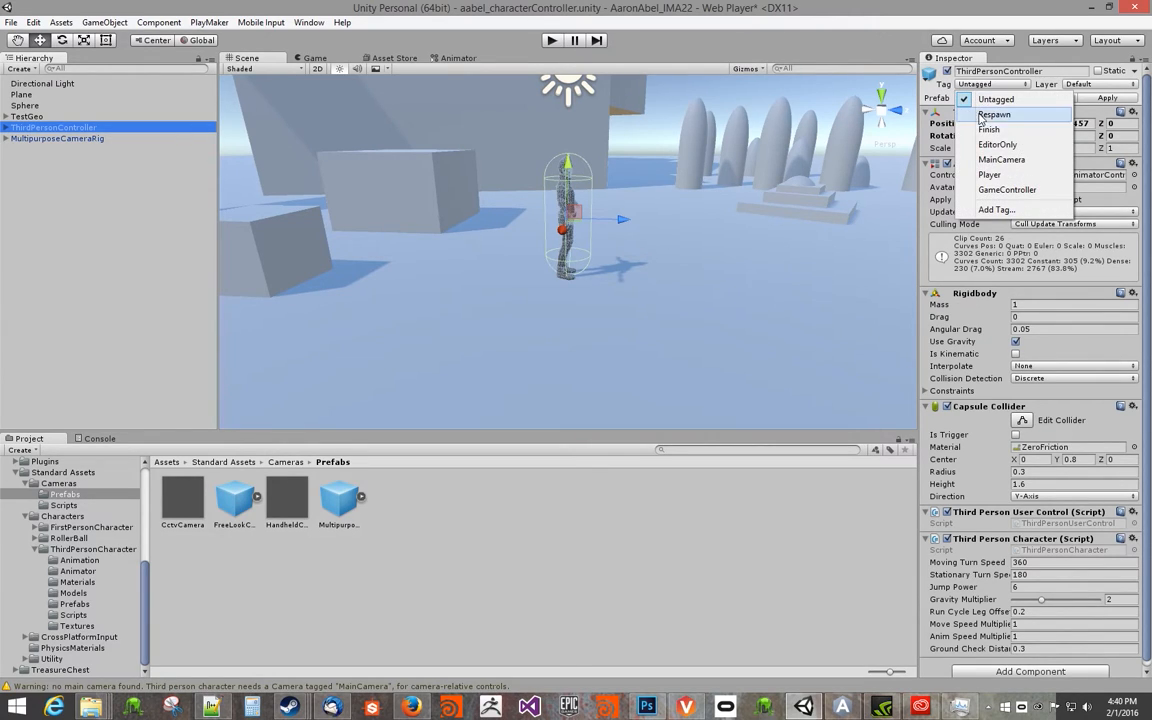
pyautogui.click(992, 176)
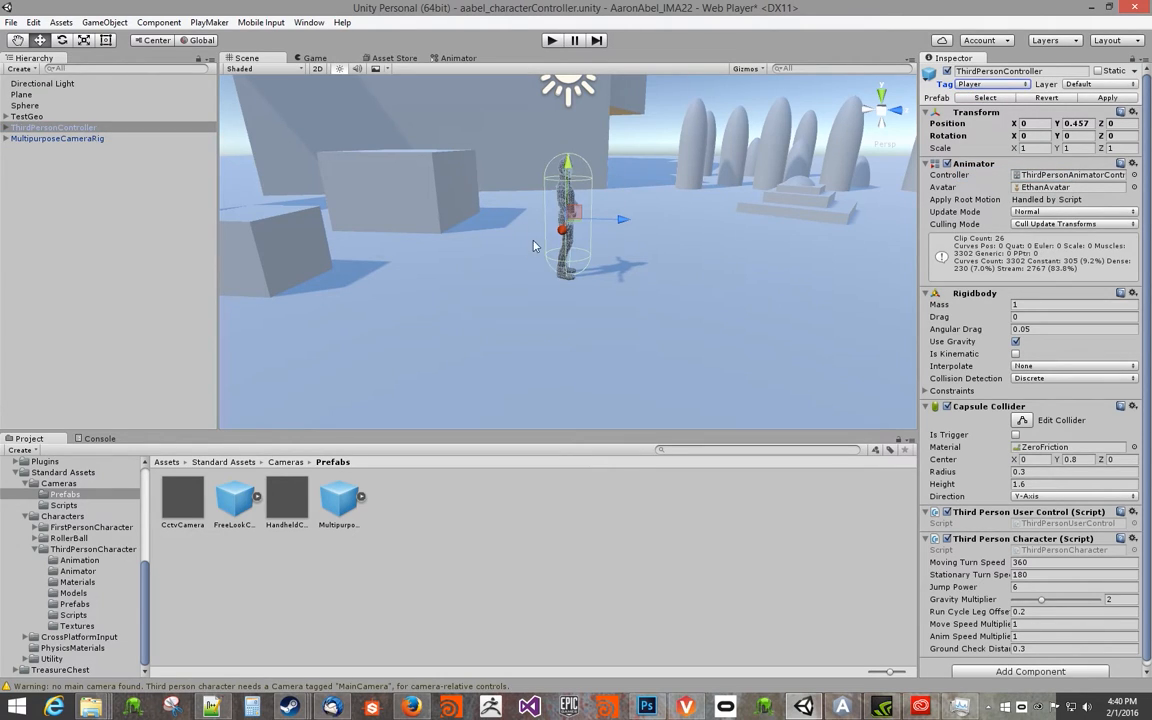
# Play the scene, run the character around in all directions to test the following camera, and stop playback.
pyautogui.click(553, 40)
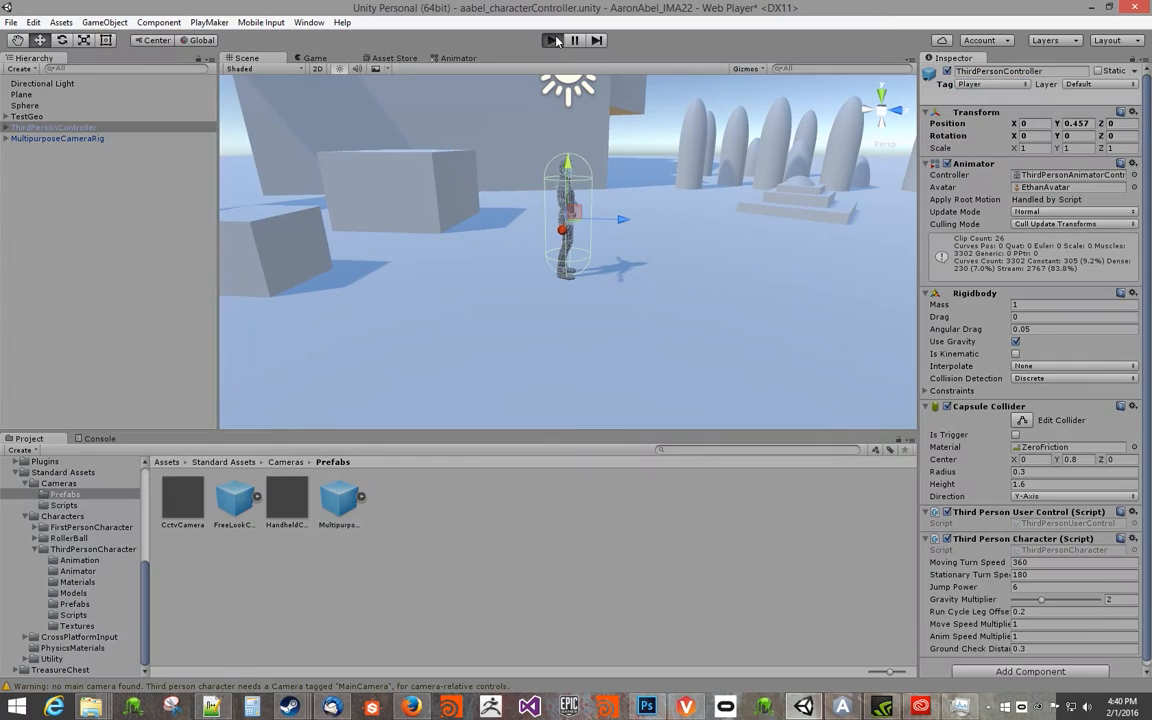
pyautogui.press('a')
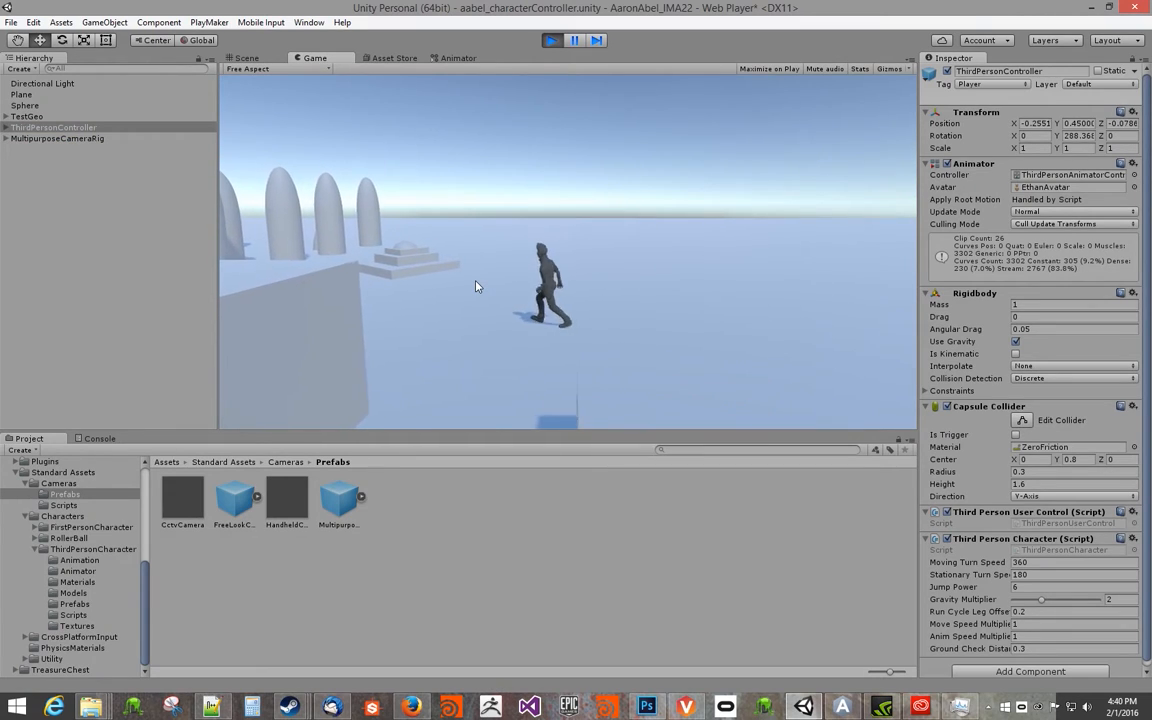
pyautogui.press('w')
pyautogui.press('d')
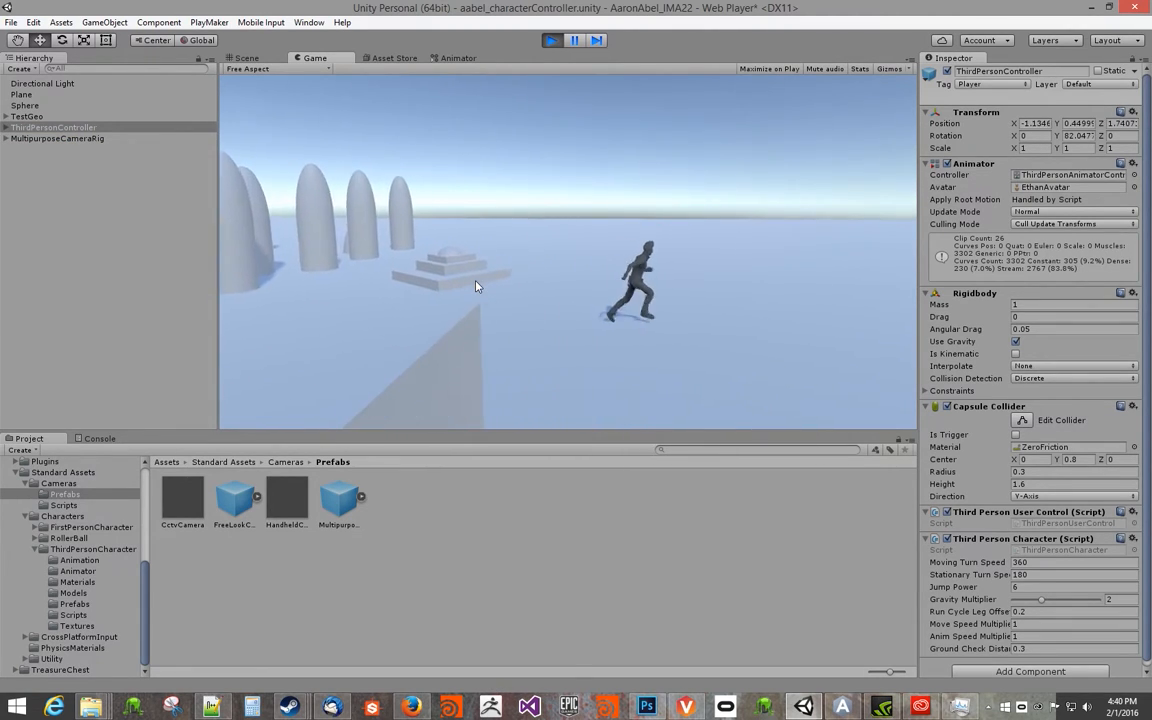
pyautogui.press('w')
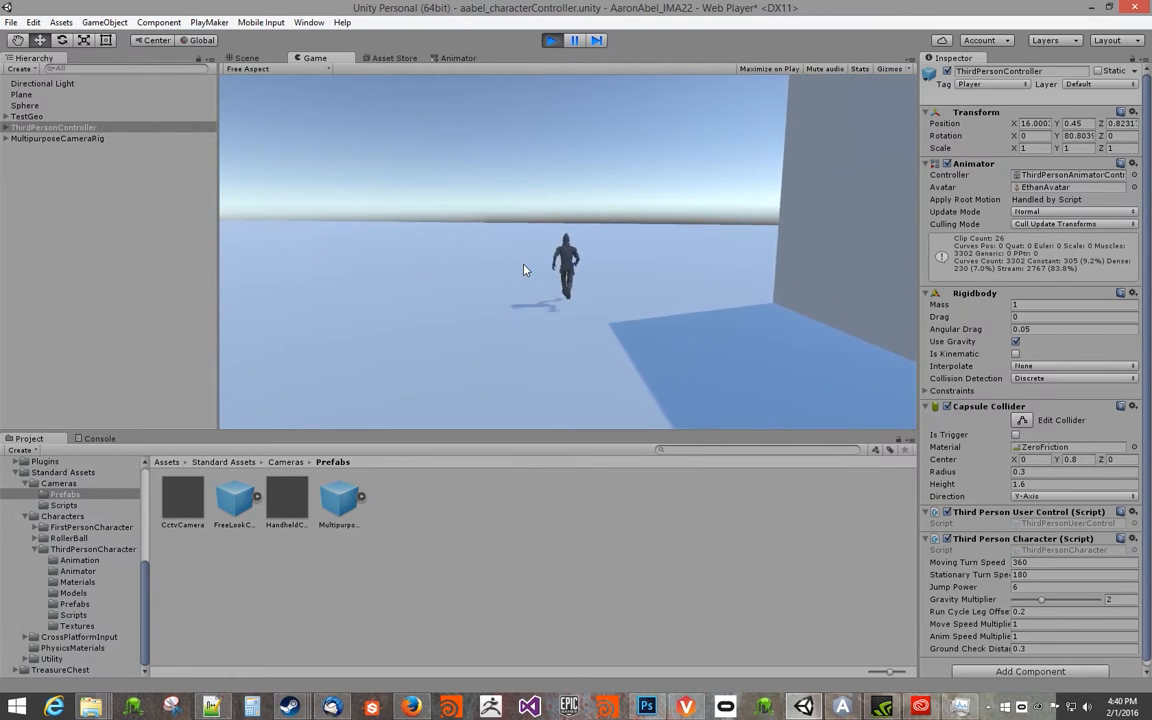
pyautogui.press('s')
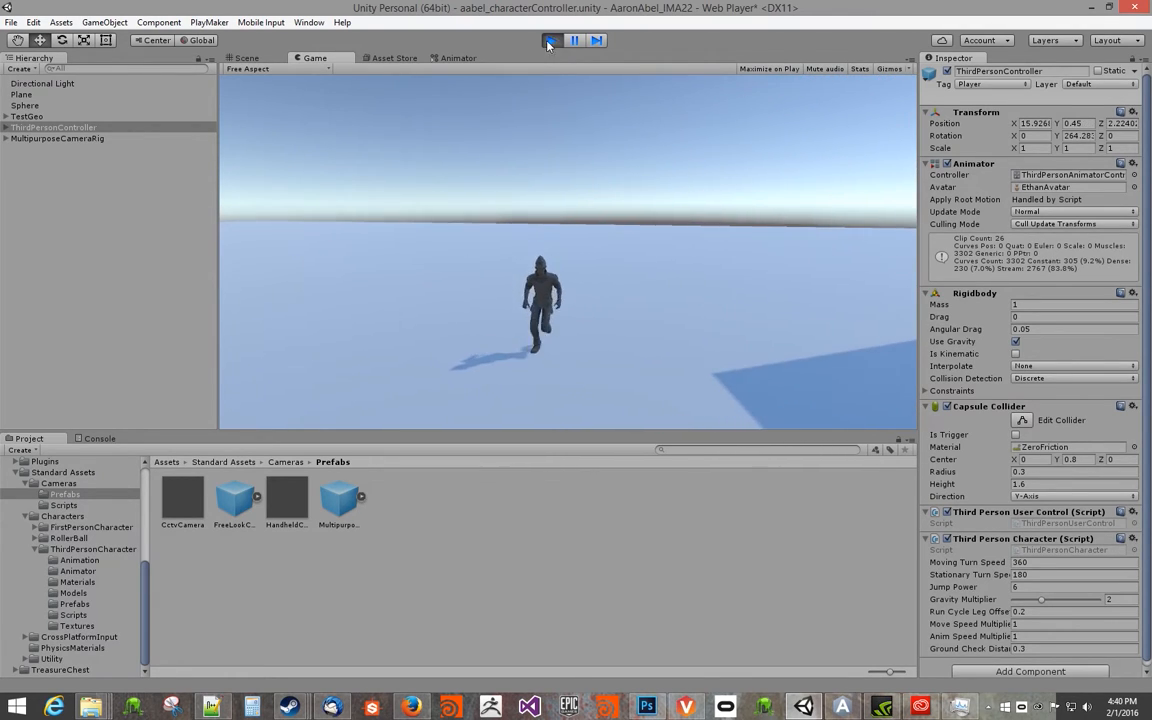
pyautogui.click(551, 40)
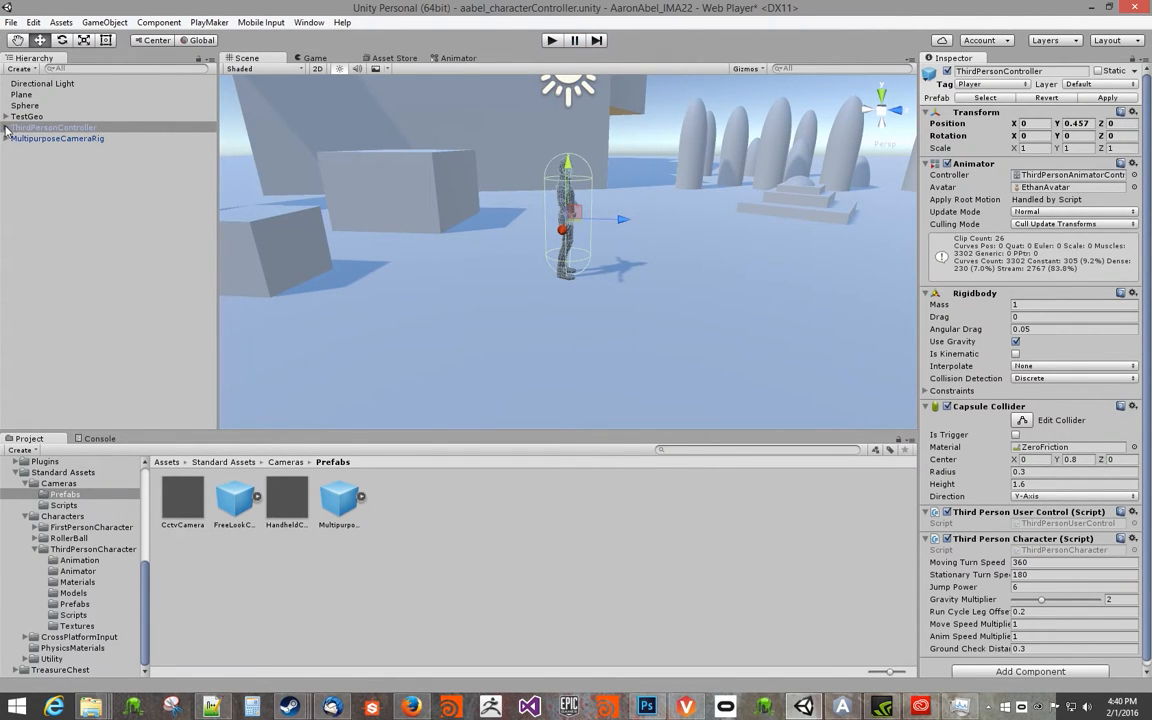
# Inspect the ThirdPersonController character in the scene from several angles, ending with a close view from behind.
pyautogui.keyDown('alt'); pyautogui.moveTo(463, 211); pyautogui.dragTo(309, 267); pyautogui.keyUp('alt')
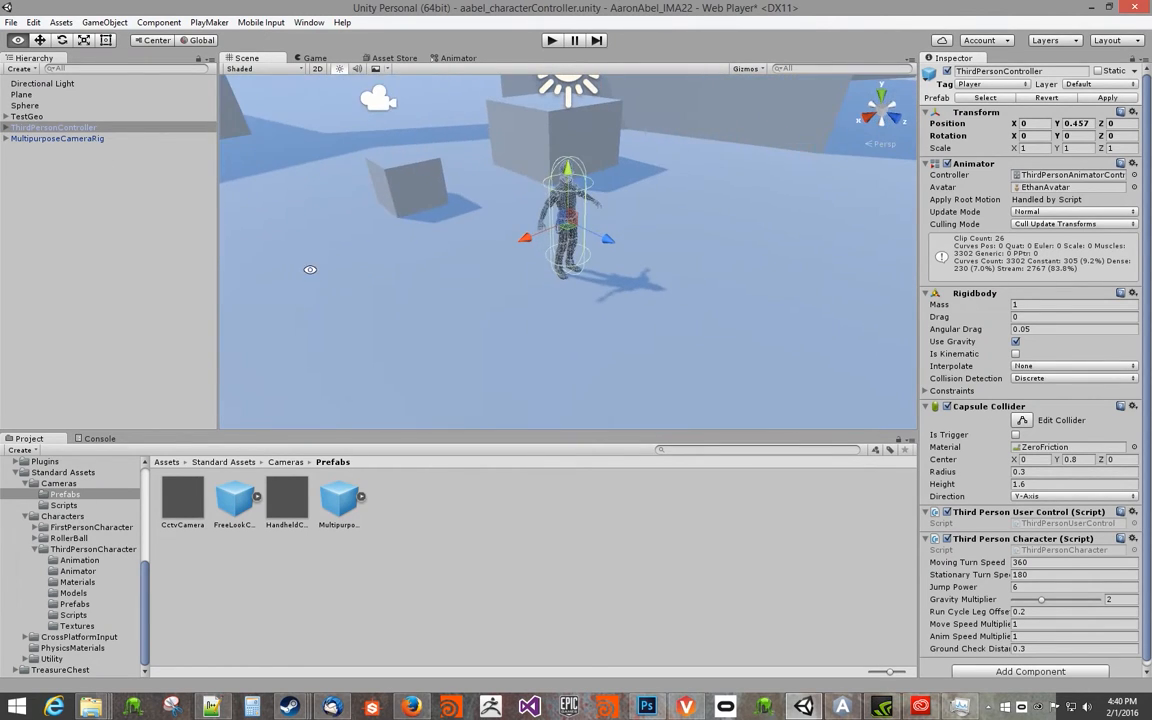
pyautogui.keyDown('alt'); pyautogui.scroll(-5, 501, 258); pyautogui.keyUp('alt')
pyautogui.keyDown('alt'); pyautogui.moveTo(501, 258); pyautogui.dragTo(761, 265); pyautogui.keyUp('alt')
pyautogui.keyDown('alt'); pyautogui.scroll(5, 795, 211); pyautogui.keyUp('alt')
pyautogui.keyDown('alt'); pyautogui.moveTo(587, 273); pyautogui.dragTo(581, 314, button='middle'); pyautogui.keyUp('alt')
pyautogui.keyDown('alt'); pyautogui.scroll(3, 581, 314); pyautogui.keyUp('alt')
pyautogui.keyDown('alt'); pyautogui.moveTo(787, 249); pyautogui.dragTo(583, 182); pyautogui.keyUp('alt')
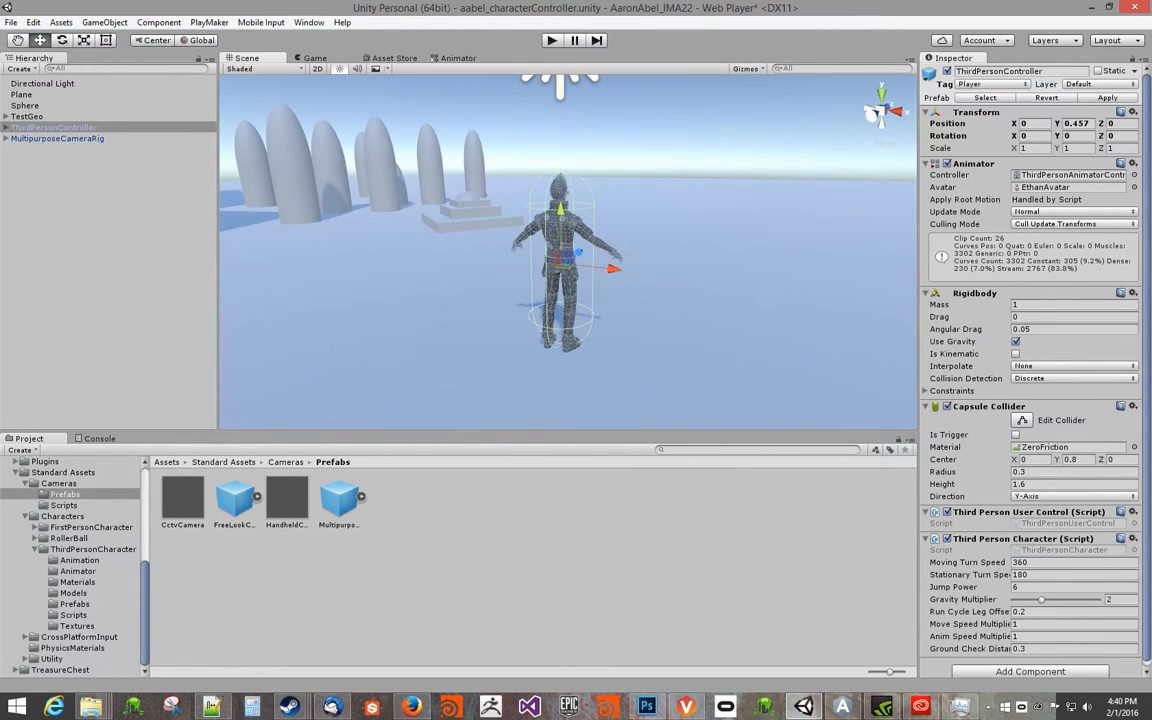
# Show the project's AAbel_assignment5 assets folder in Windows File Explorer and open it there.
pyautogui.moveTo(143, 598); pyautogui.dragTo(153, 438)
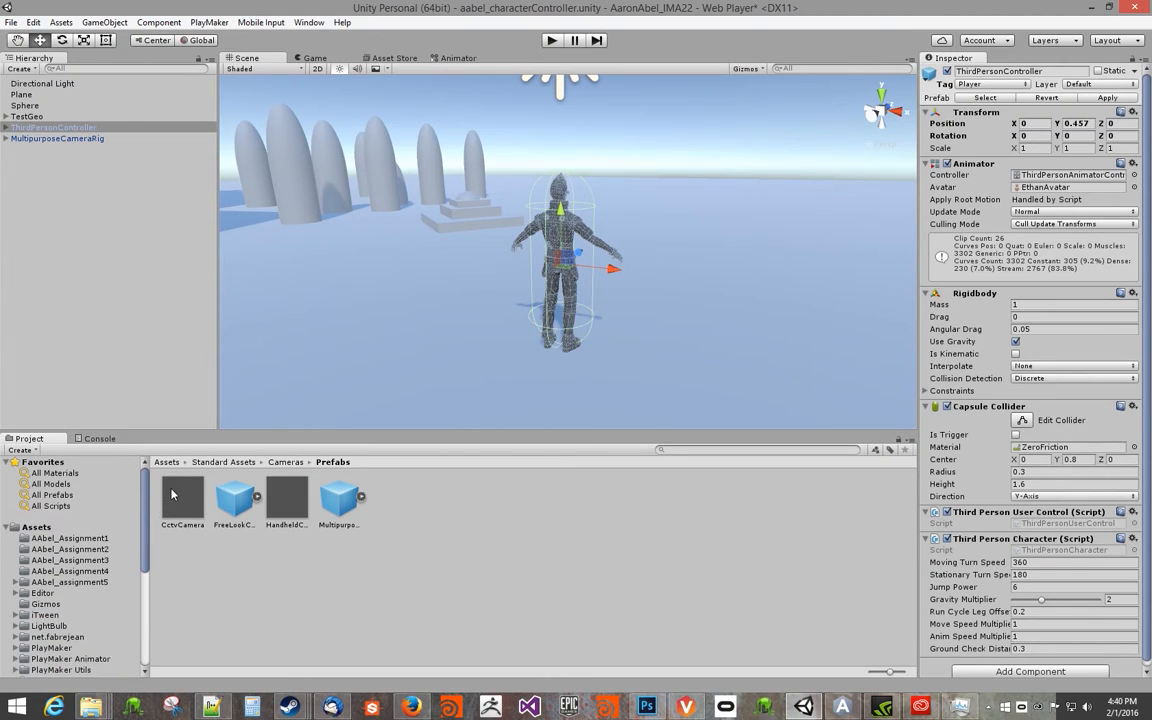
pyautogui.click(60, 582)
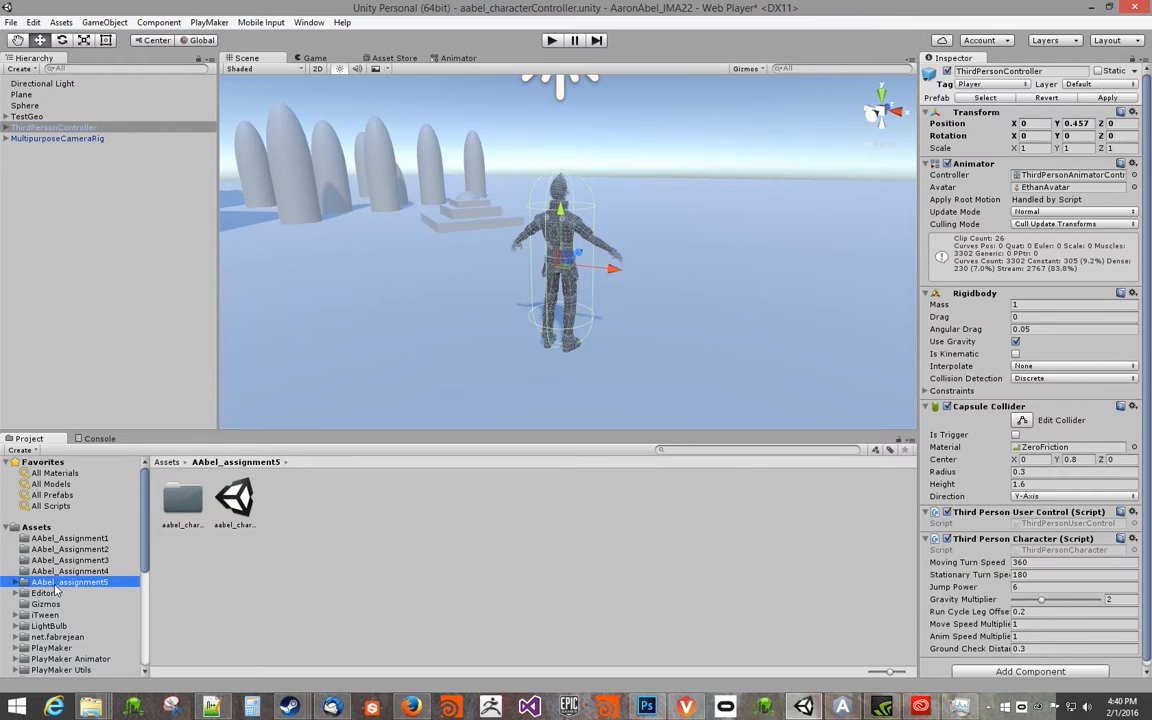
pyautogui.rightClick(334, 571)
pyautogui.click(370, 332)
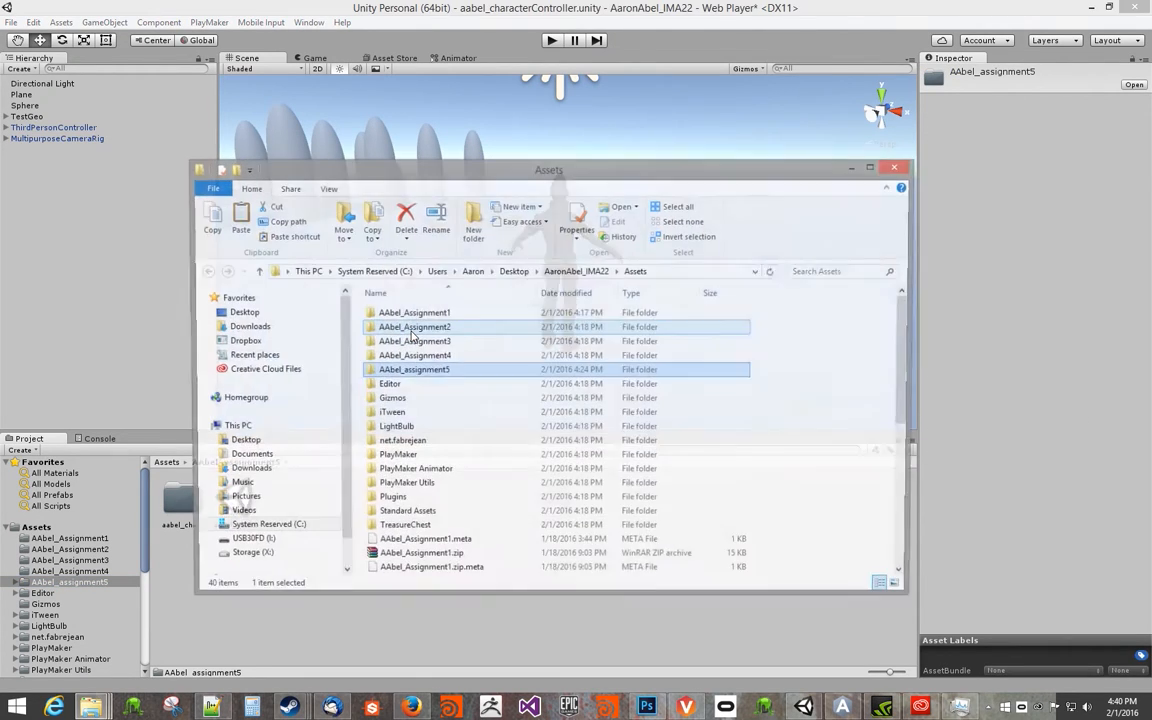
pyautogui.doubleClick(414, 369)
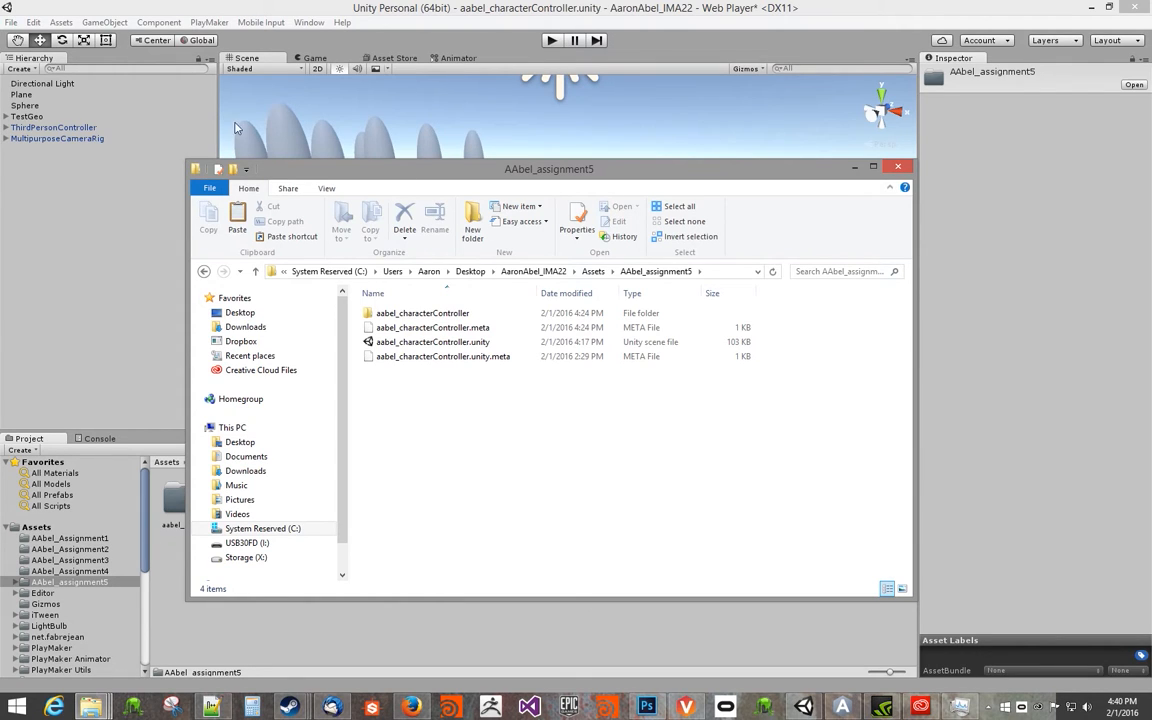
# Paste DemoGirl.fbx into the AAbel_assignment5 folder, return to Unity, and fix the imported textures' normal map settings.
pyautogui.moveTo(490, 176); pyautogui.dragTo(699, 222)
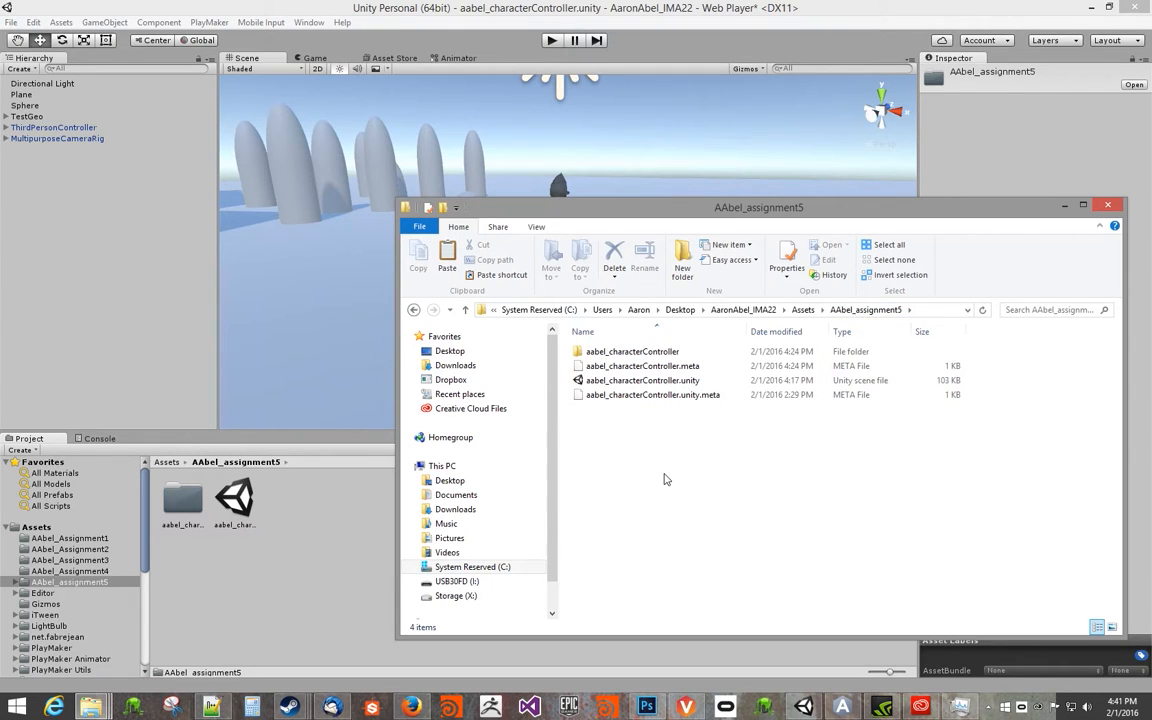
pyautogui.hotkey('ctrl', 'v')
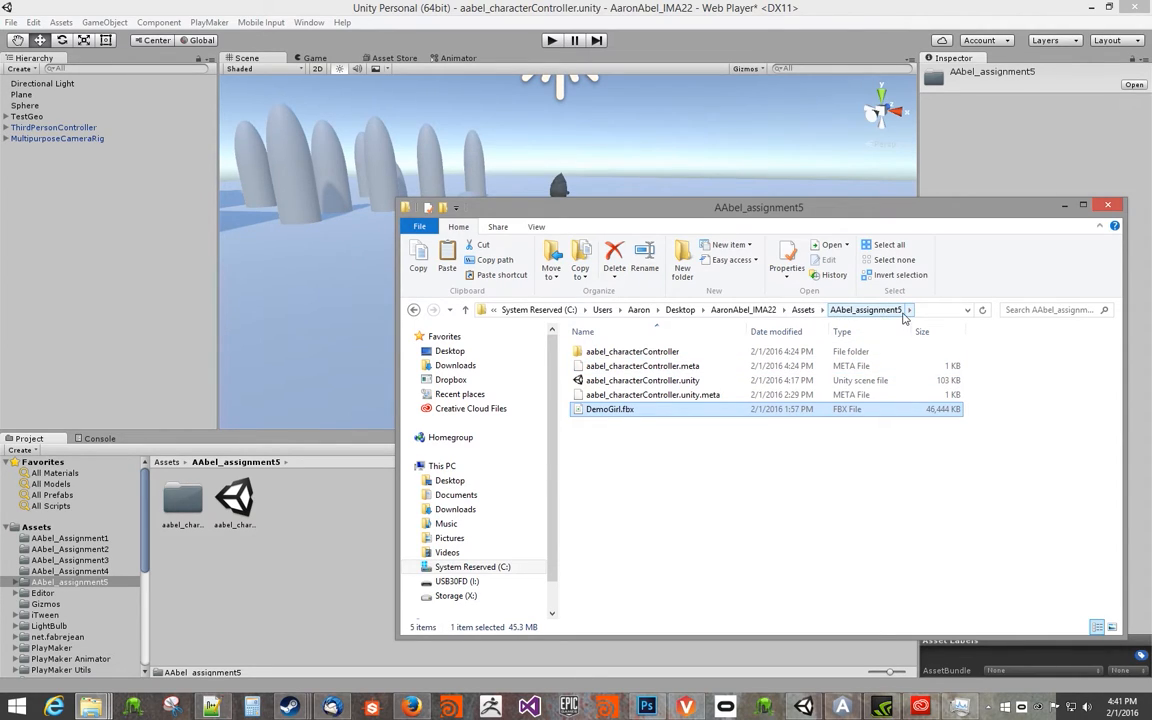
pyautogui.moveTo(885, 215); pyautogui.dragTo(692, 360)
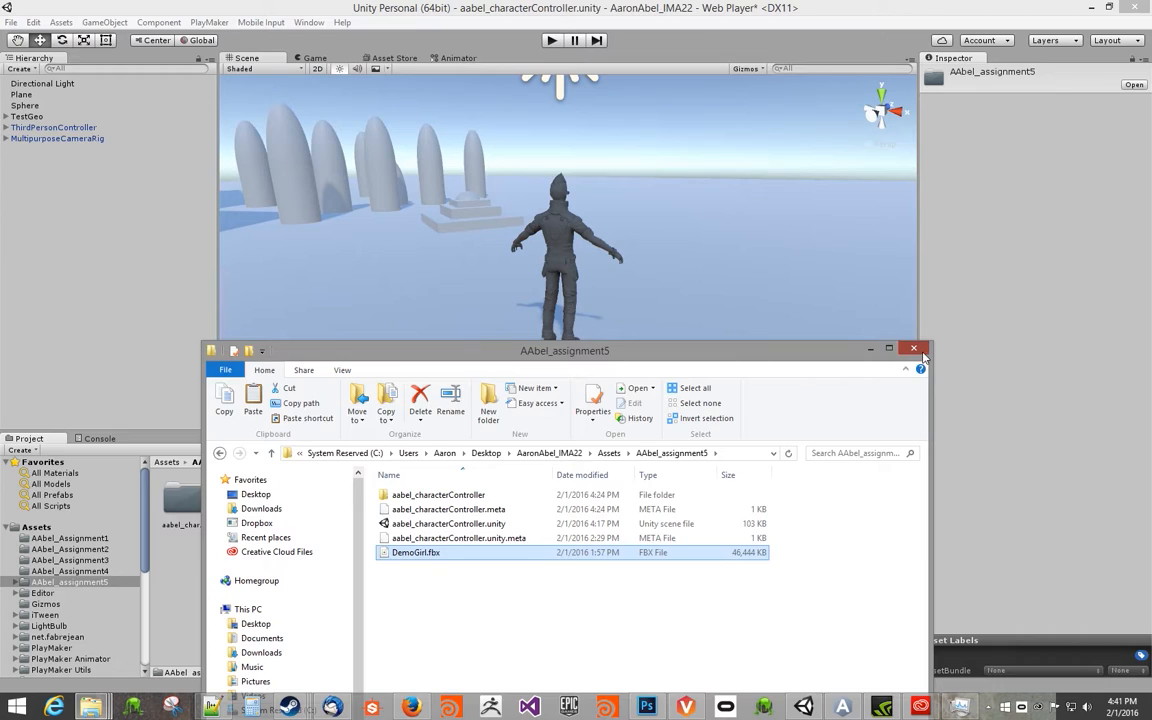
pyautogui.click(915, 351)
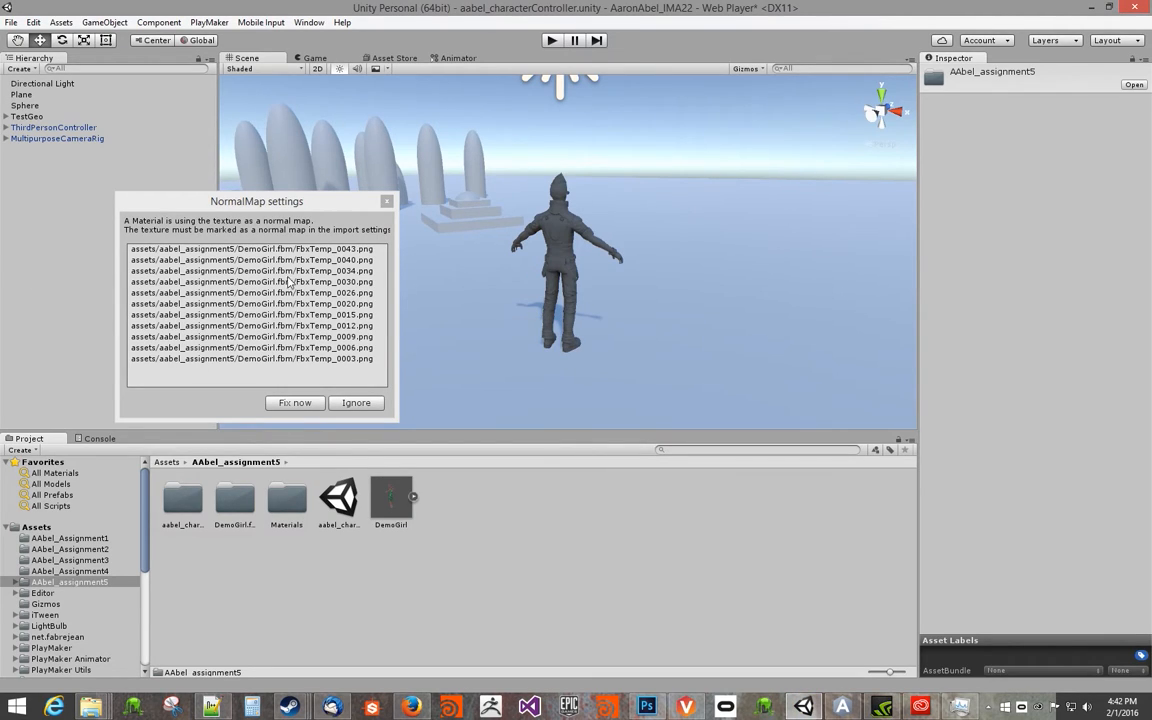
pyautogui.click(286, 402)
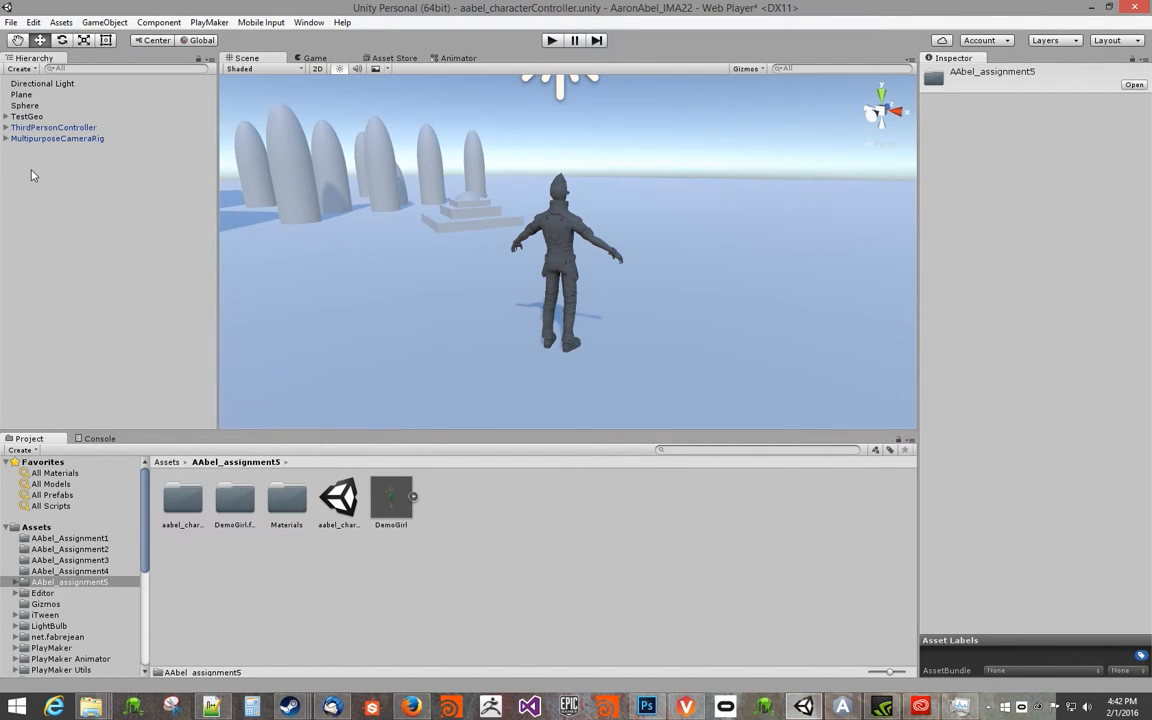
# Preview the DemoGirl model and add it to the scene as a child of ThirdPersonController.
pyautogui.click(7, 127)
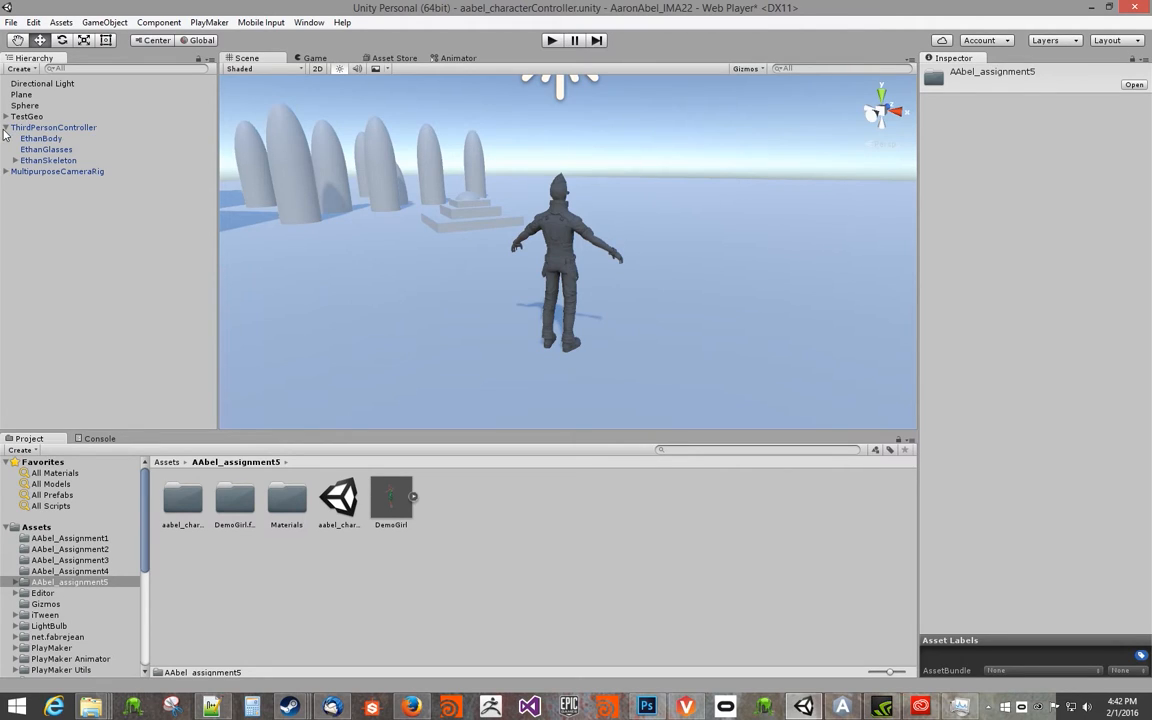
pyautogui.click(406, 505)
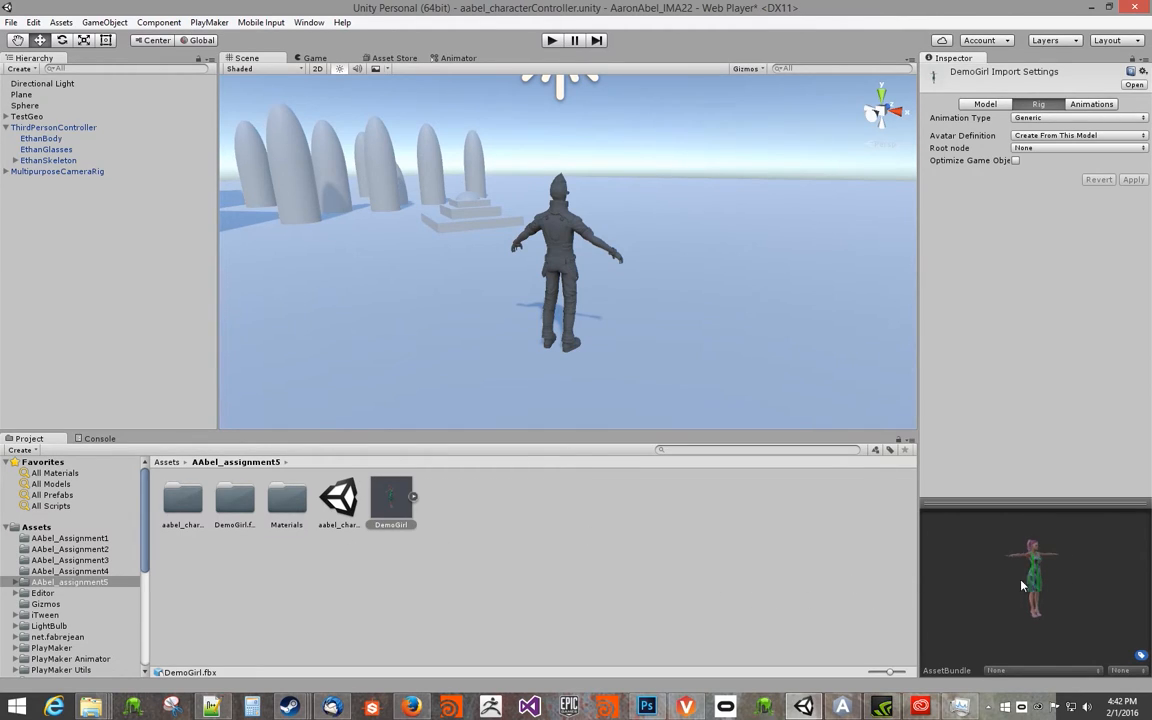
pyautogui.moveTo(1005, 577); pyautogui.dragTo(1047, 589)
pyautogui.moveTo(390, 500); pyautogui.dragTo(45, 133)
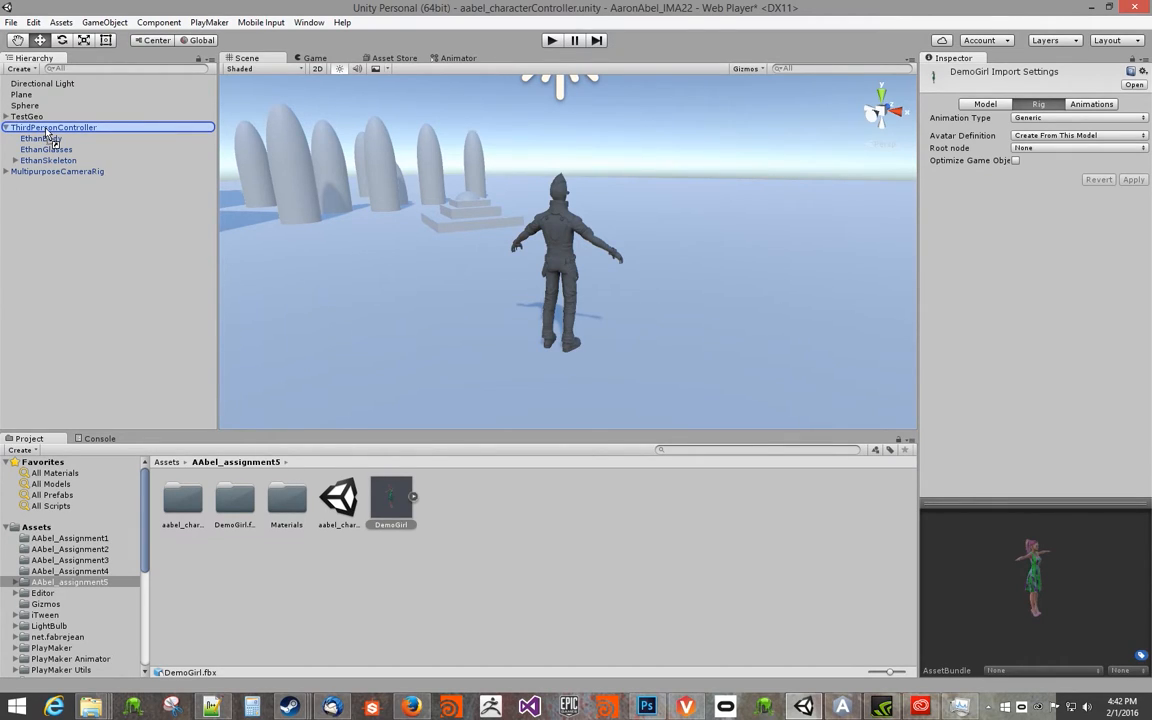
pyautogui.moveTo(47, 134); pyautogui.dragTo(46, 133)
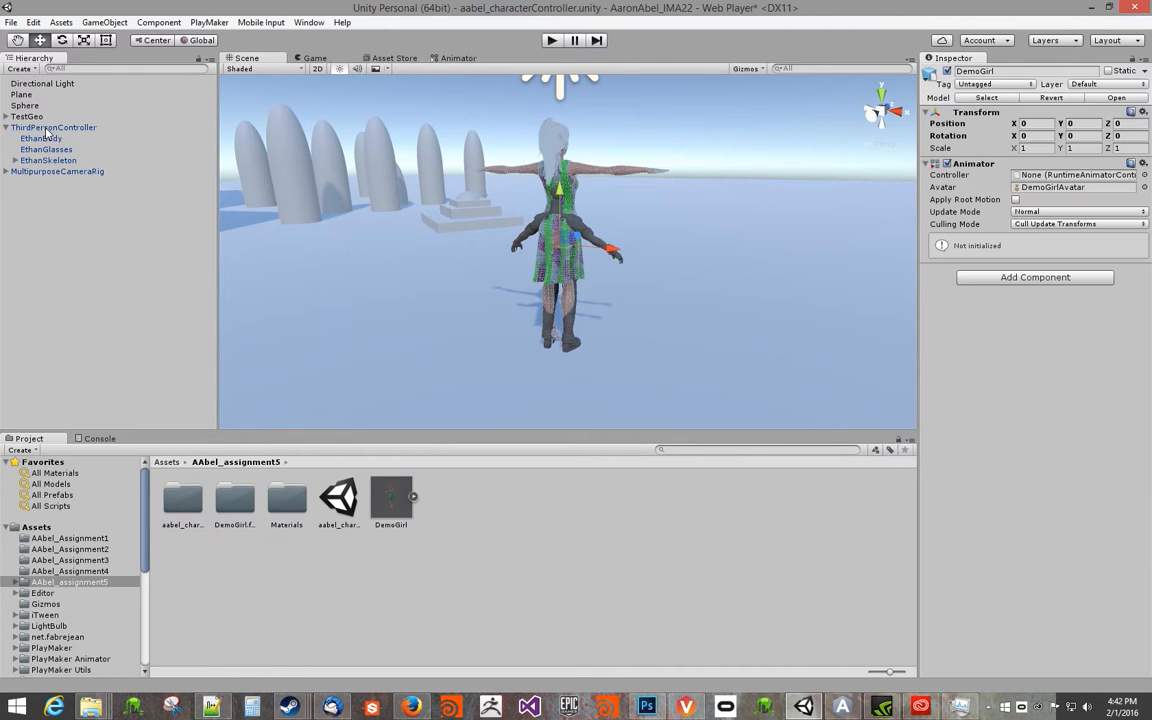
# Change the DemoGirl model's rig animation type to Humanoid and apply the import settings.
pyautogui.keyDown('alt'); pyautogui.moveTo(552, 270); pyautogui.dragTo(405, 283); pyautogui.keyUp('alt')
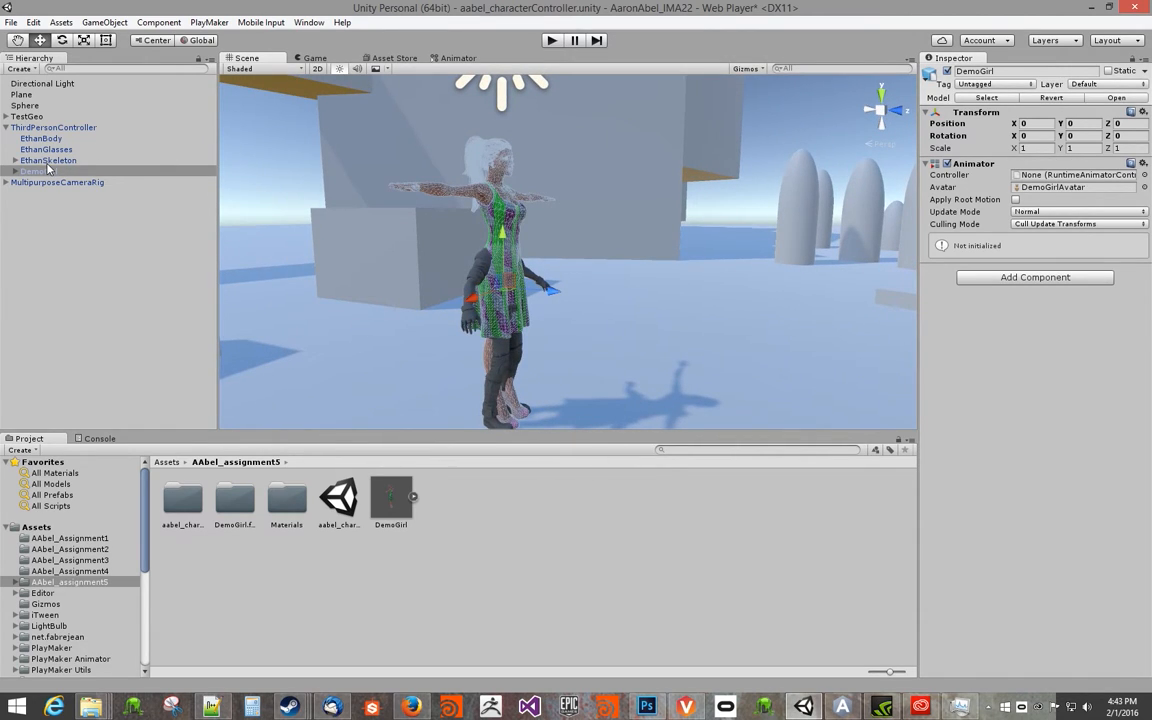
pyautogui.click(384, 499)
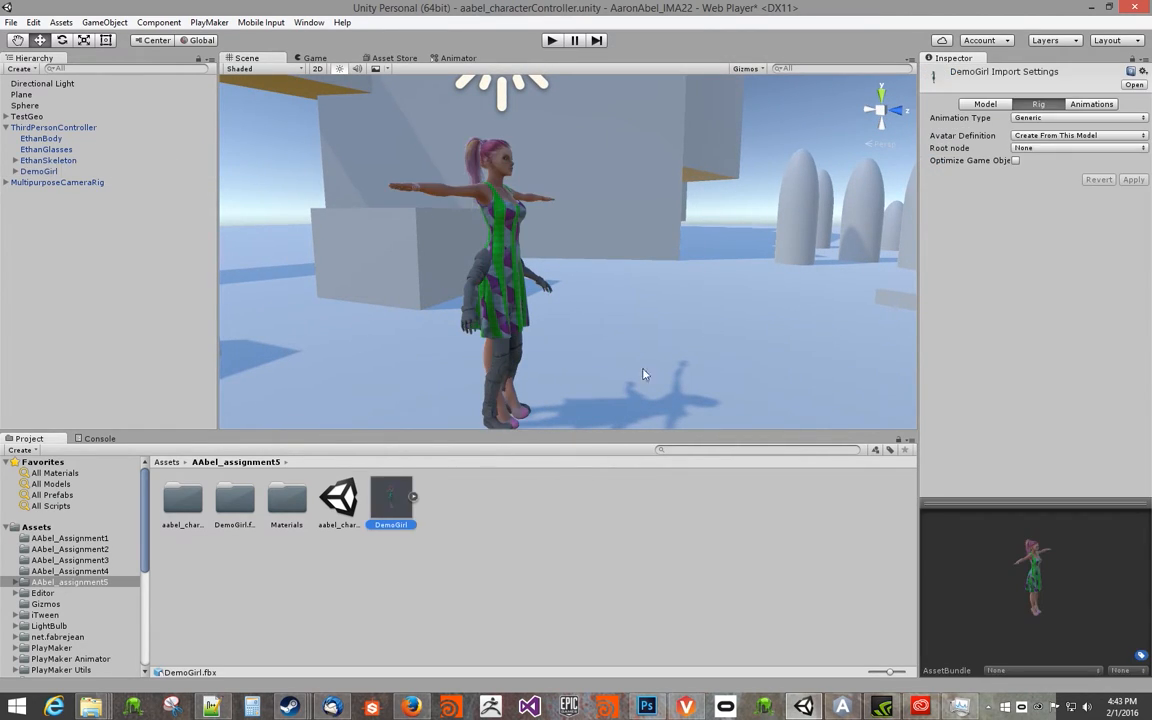
pyautogui.click(1041, 118)
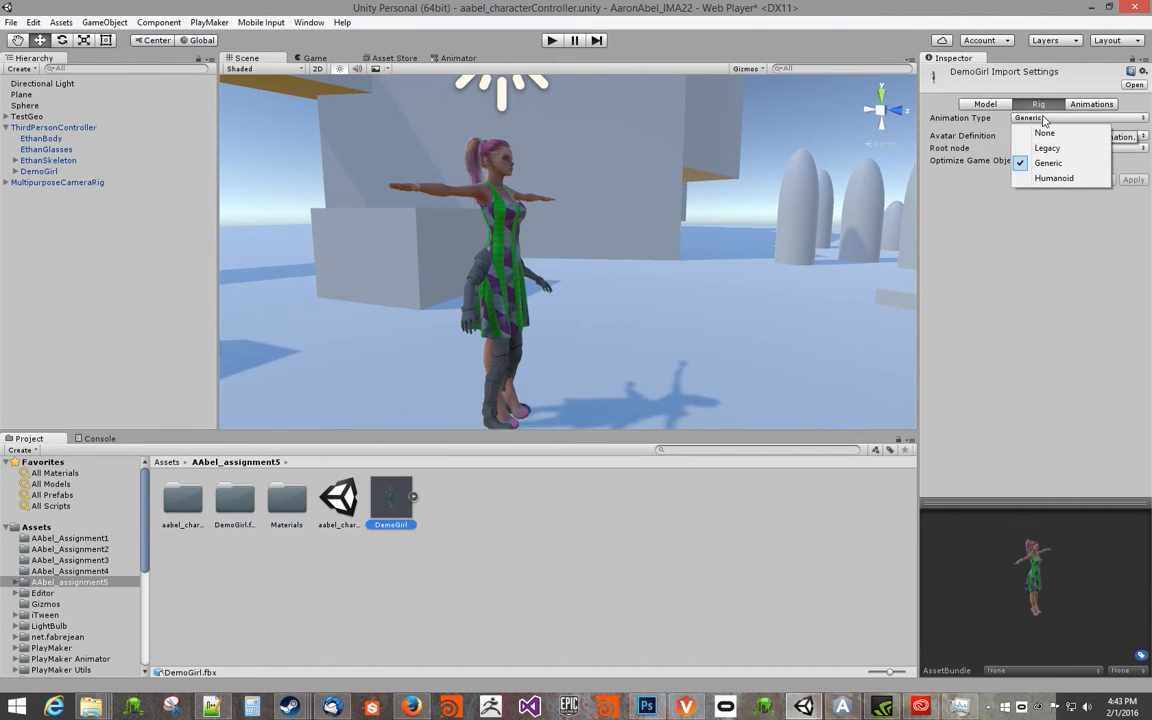
pyautogui.click(1056, 177)
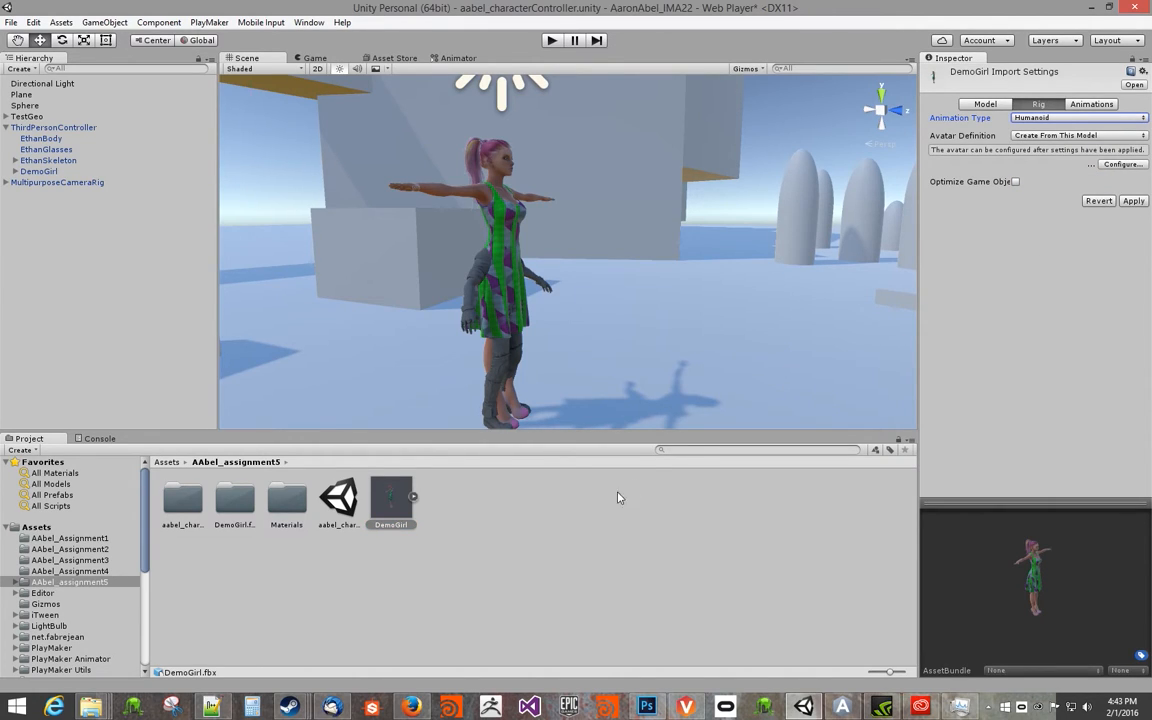
pyautogui.click(1133, 201)
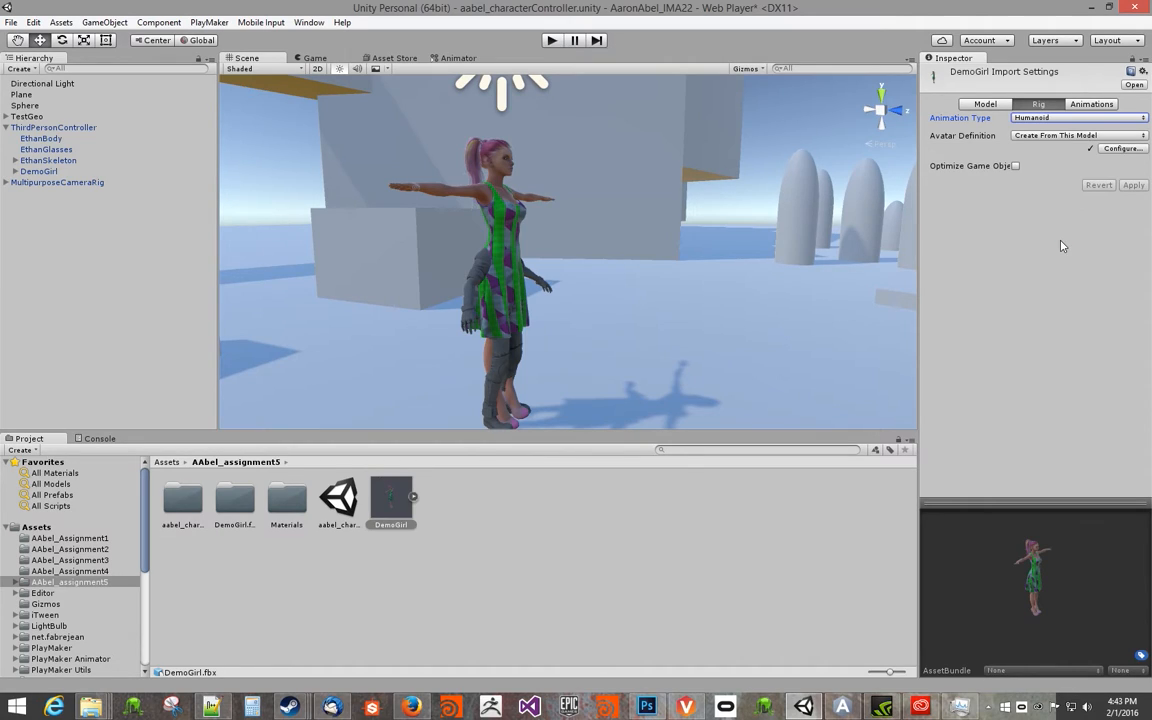
# Revert ThirdPersonController to its prefab, then add the DemoGirl model again as its child and frame it.
pyautogui.click(67, 128)
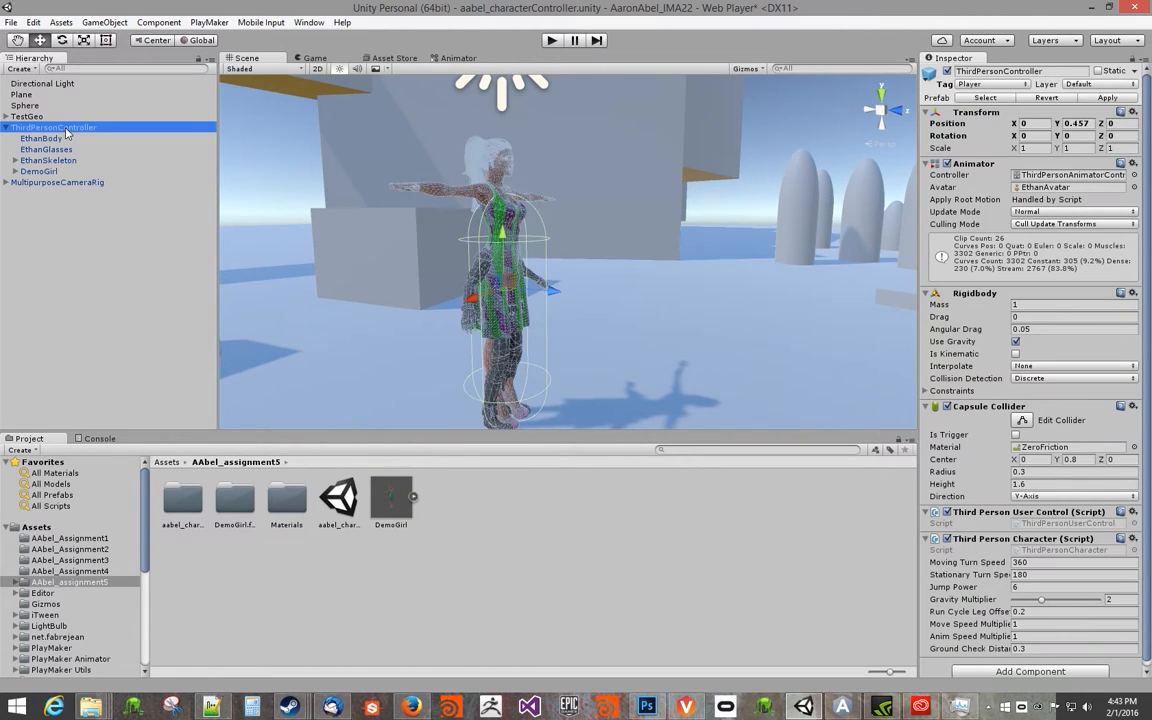
pyautogui.click(1045, 99)
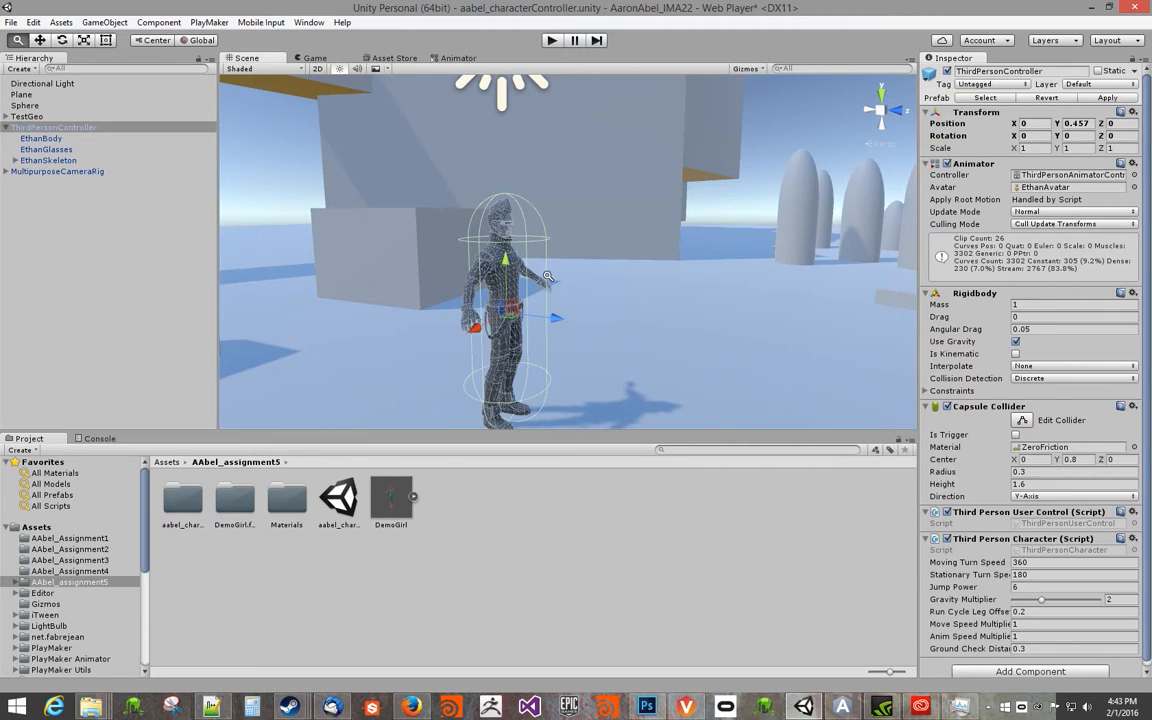
pyautogui.keyDown('alt'); pyautogui.moveTo(548, 276); pyautogui.dragTo(194, 264, button='right'); pyautogui.keyUp('alt')
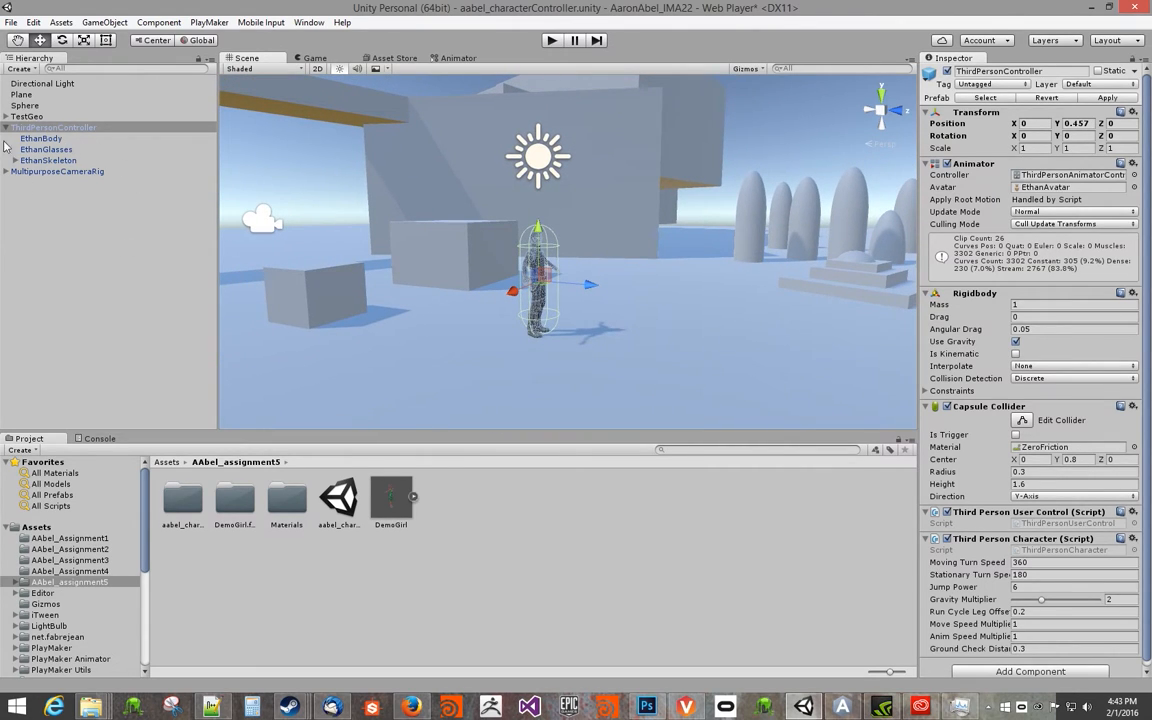
pyautogui.moveTo(399, 509); pyautogui.dragTo(66, 135)
pyautogui.press('f')
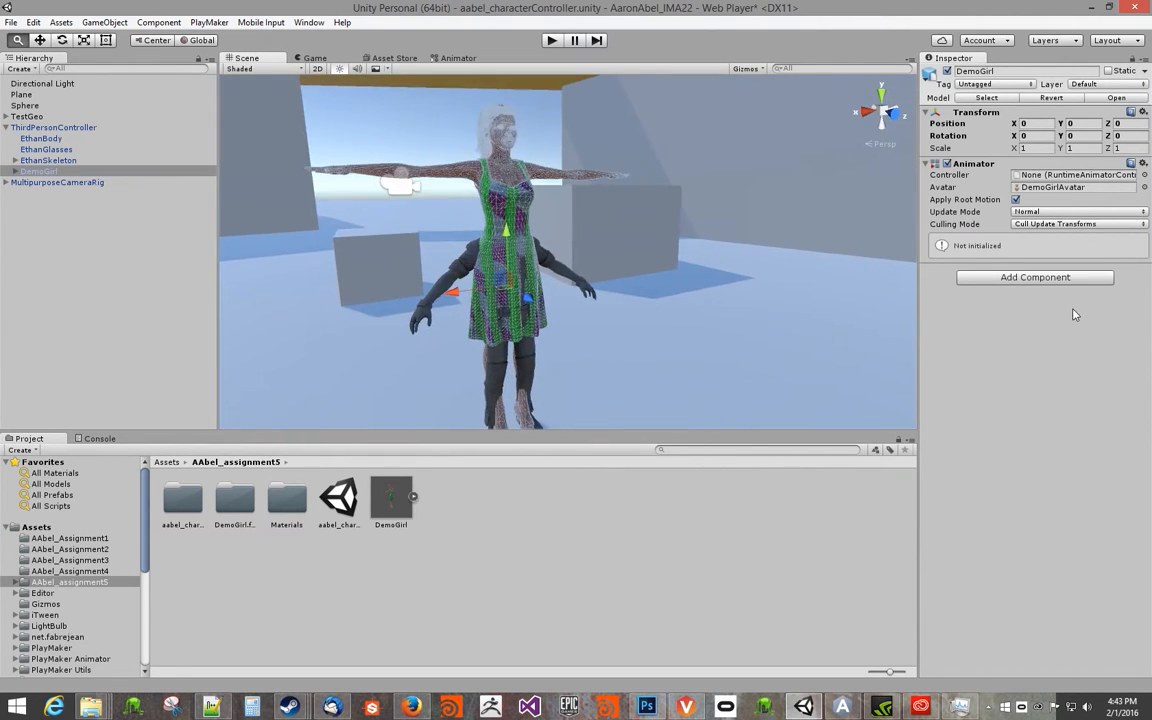
pyautogui.click(387, 497)
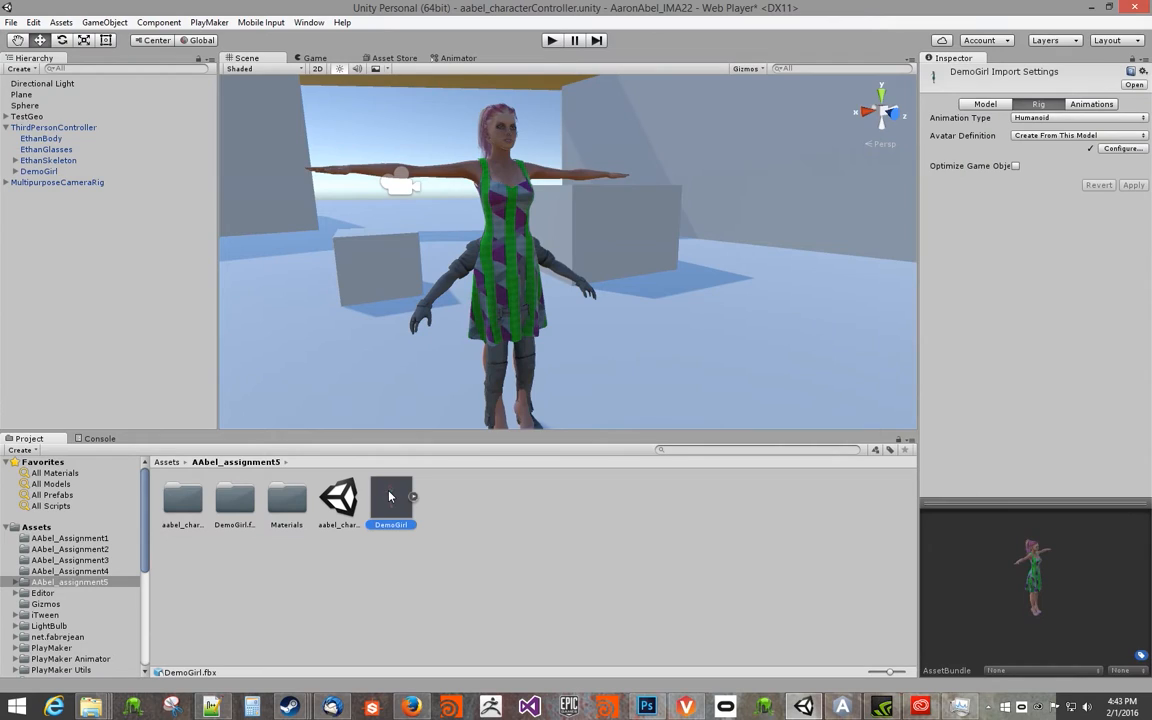
pyautogui.click(530, 525)
pyautogui.keyDown('alt'); pyautogui.moveTo(400, 250); pyautogui.dragTo(420, 234); pyautogui.keyUp('alt')
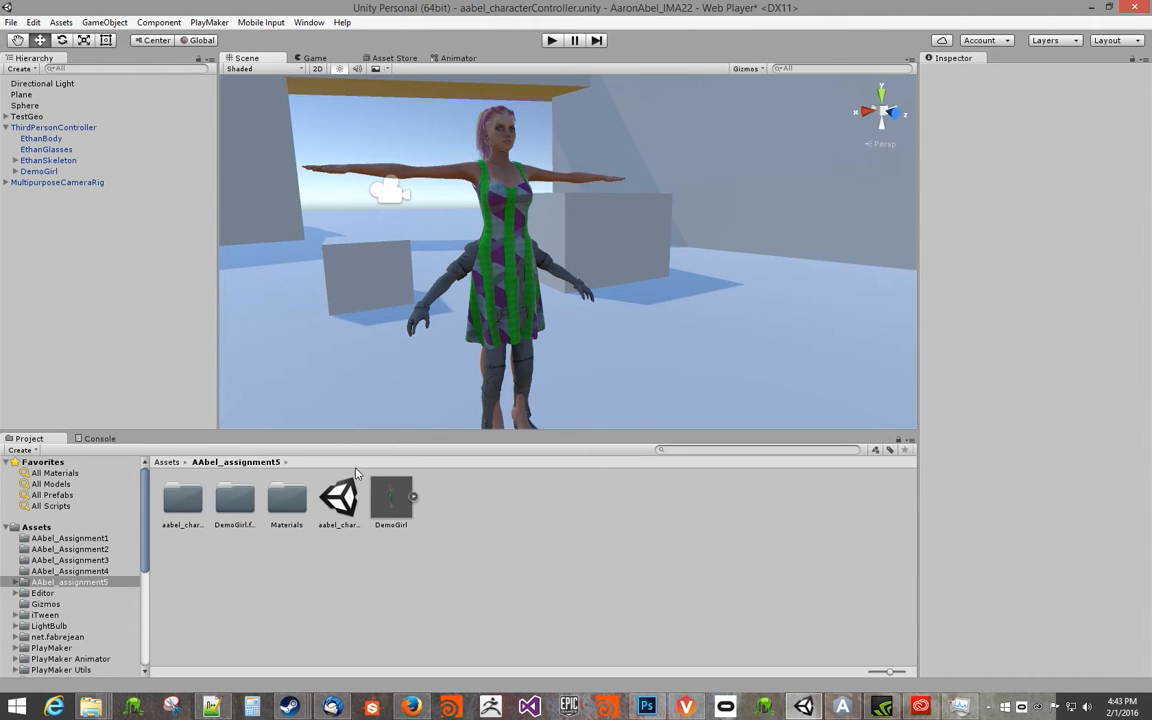
# Examine ThirdPersonController's Animator avatar, the sub-assets inside the DemoGirl model, and the list of selectable avatars.
pyautogui.click(60, 128)
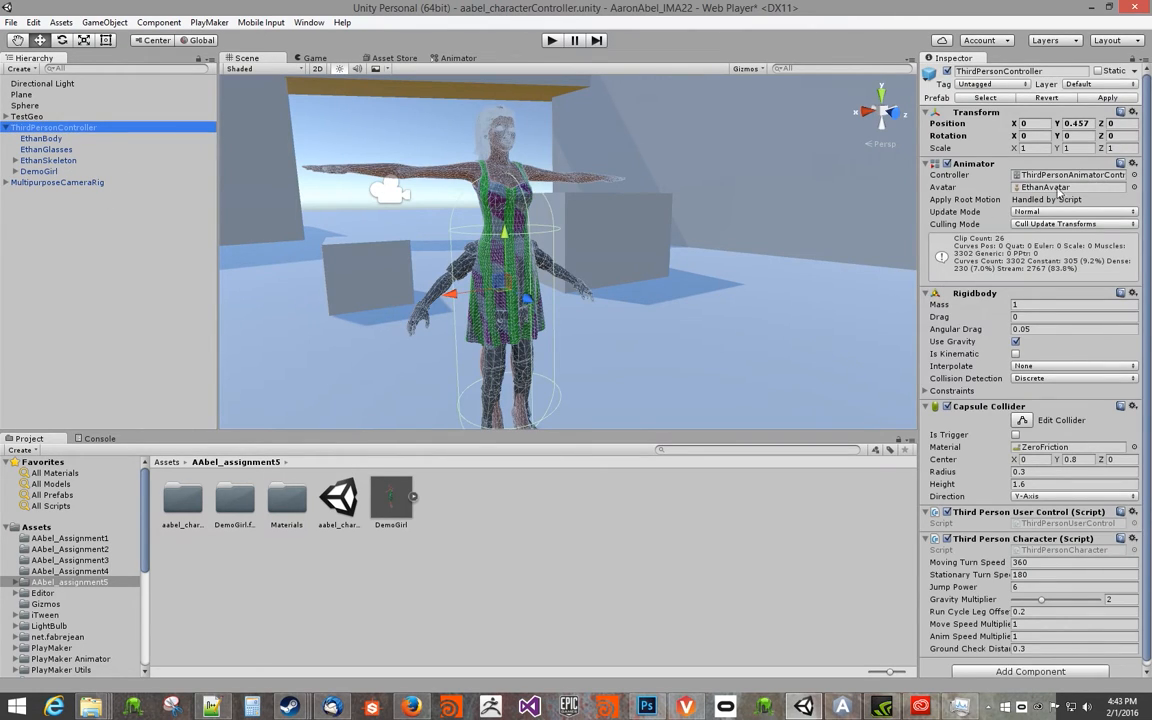
pyautogui.moveTo(1146, 164); pyautogui.dragTo(1148, 170)
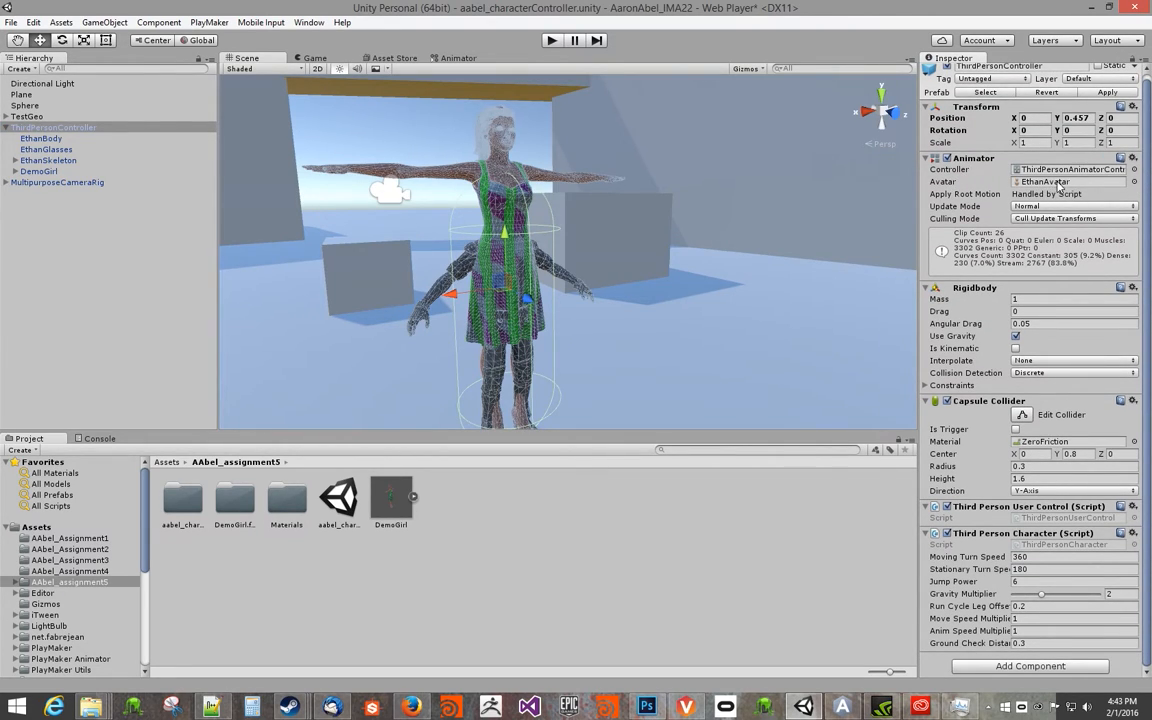
pyautogui.click(413, 498)
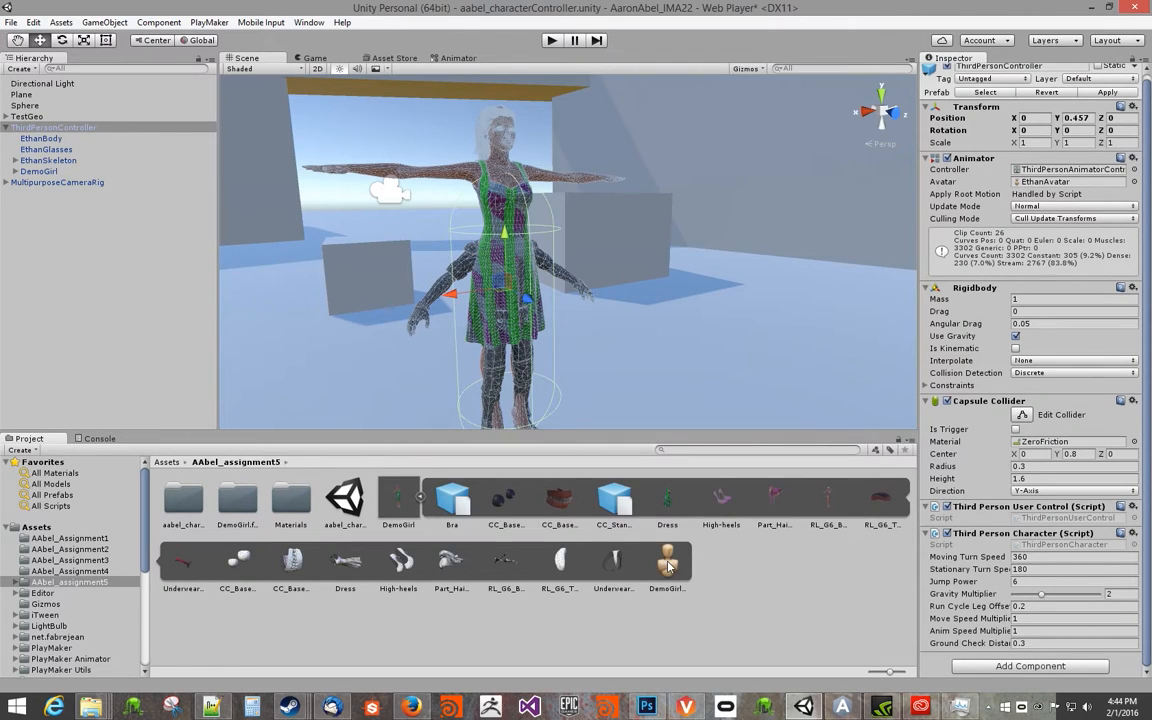
pyautogui.click(420, 498)
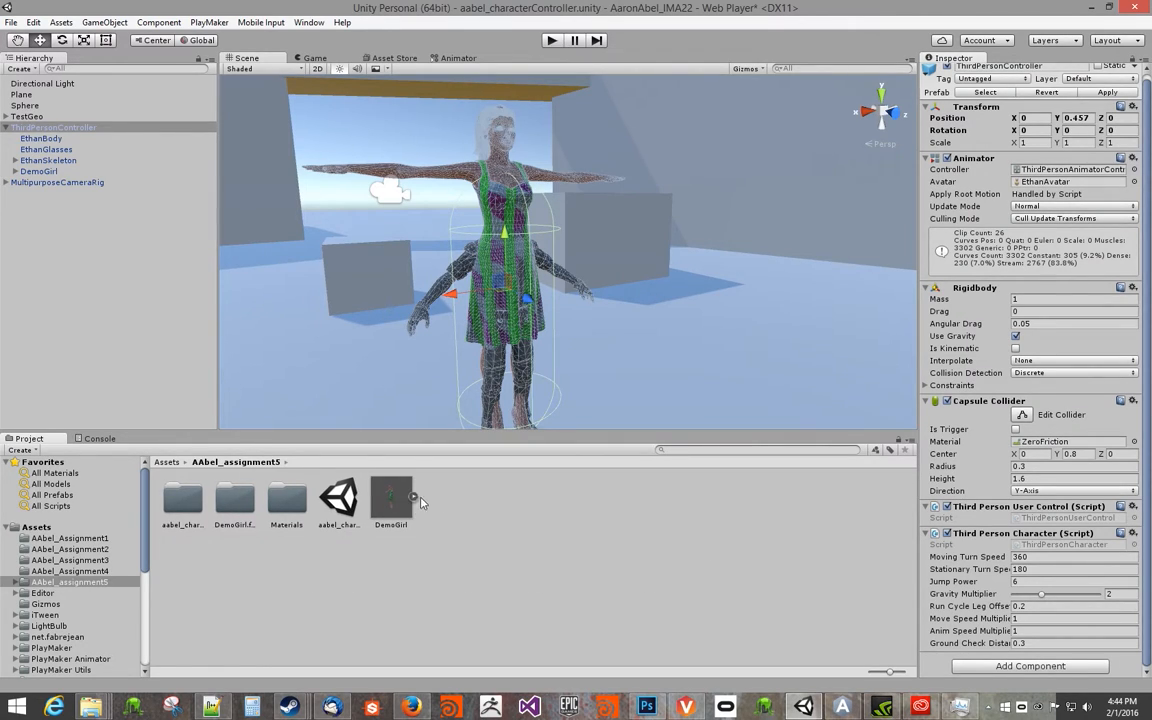
pyautogui.click(1134, 182)
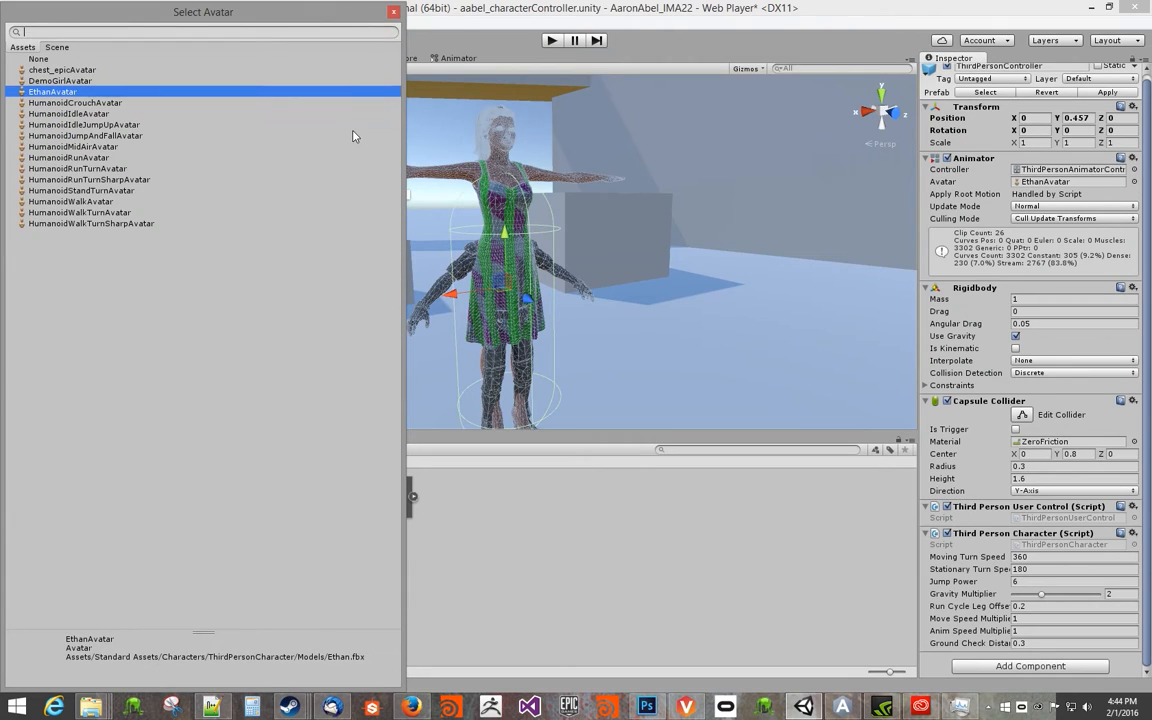
pyautogui.moveTo(151, 13); pyautogui.dragTo(343, 87)
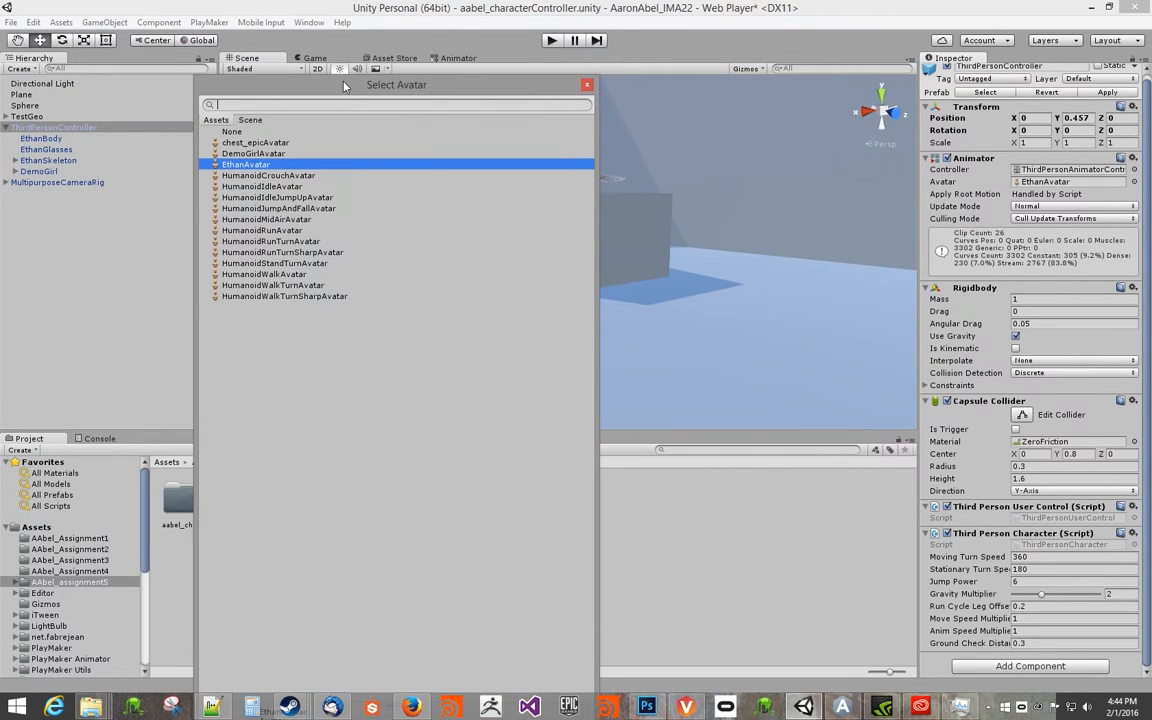
pyautogui.moveTo(297, 86); pyautogui.dragTo(726, 119)
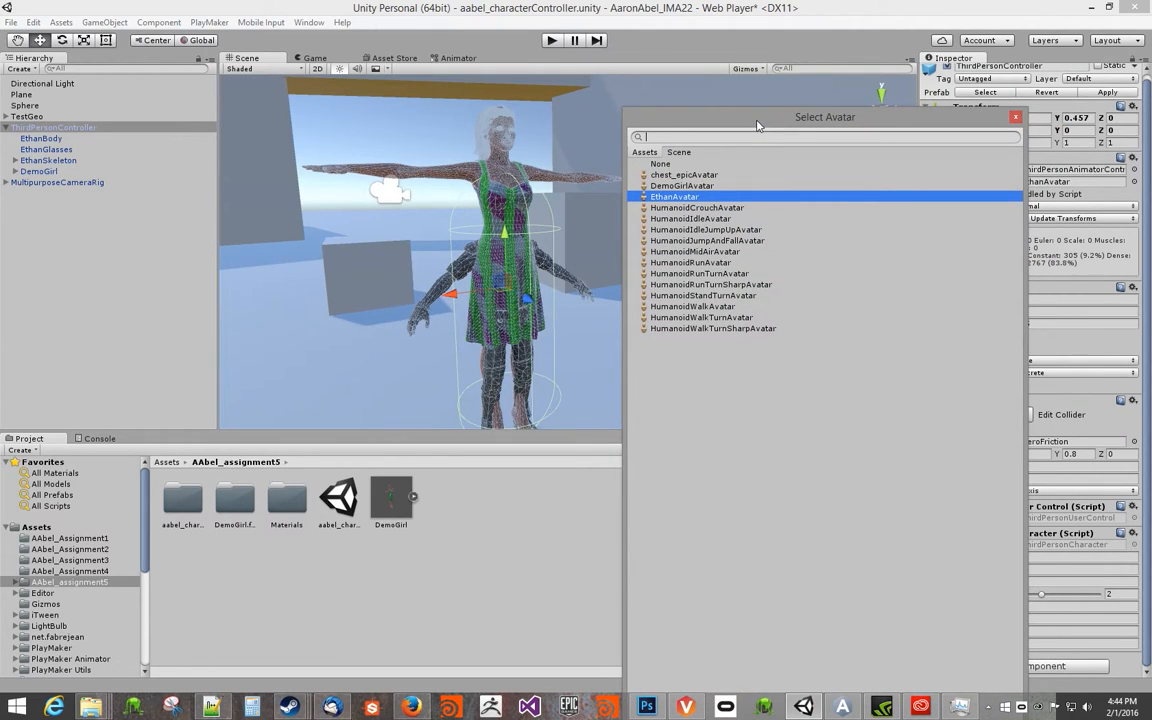
pyautogui.click(394, 497)
pyautogui.click(391, 498)
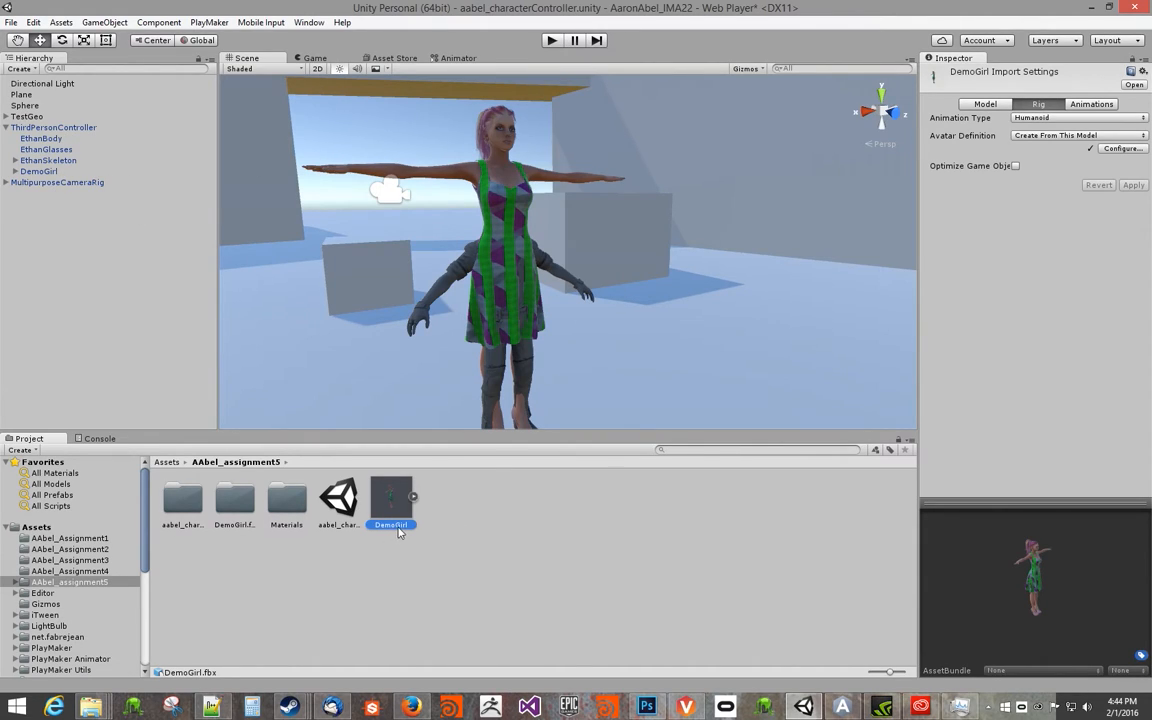
# Assign DemoGirlAvatar as the avatar of ThirdPersonController's Animator.
pyautogui.click(44, 128)
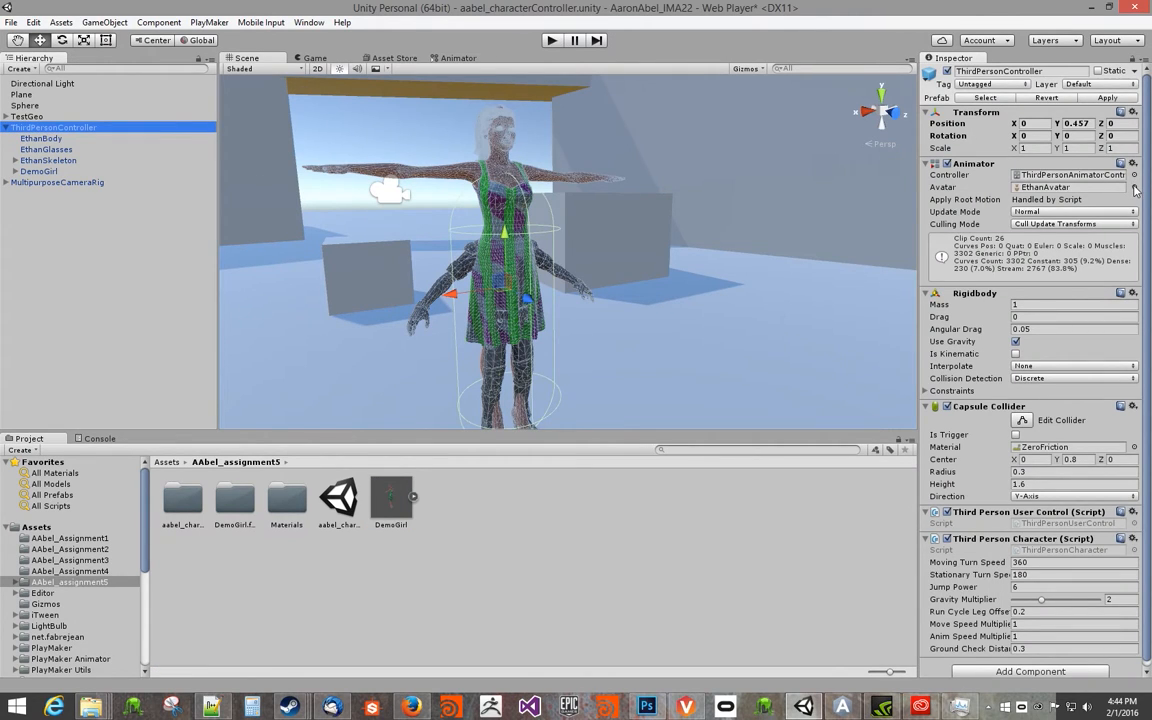
pyautogui.click(1134, 188)
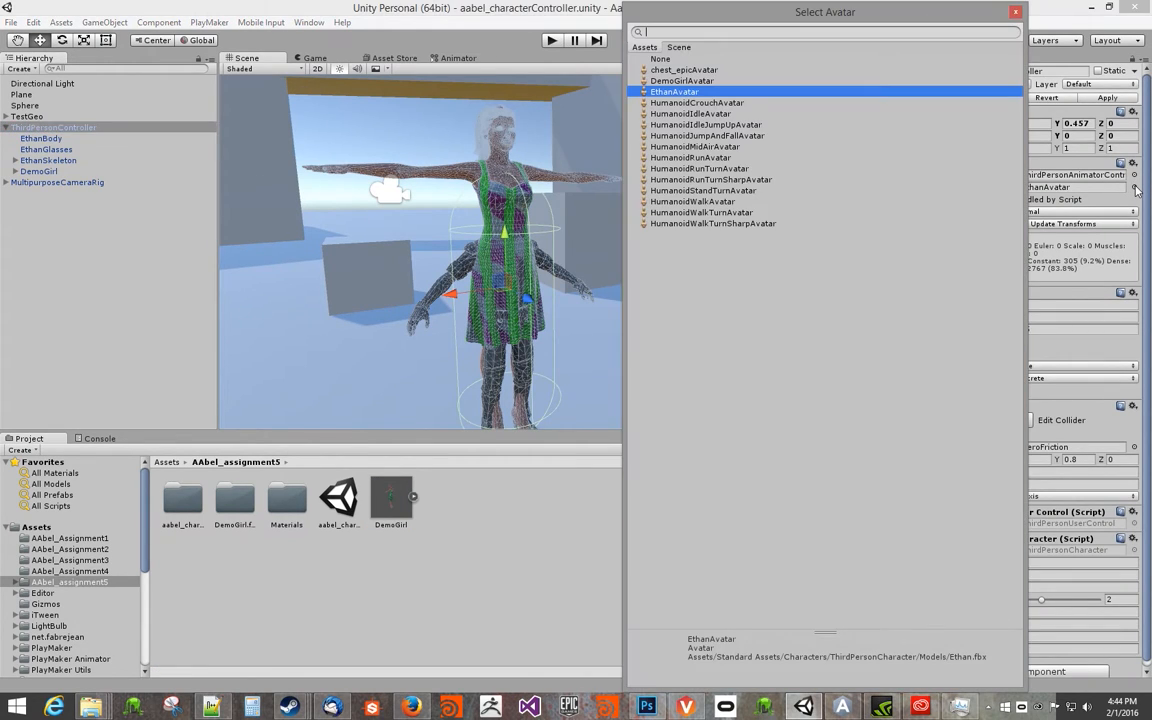
pyautogui.click(676, 81)
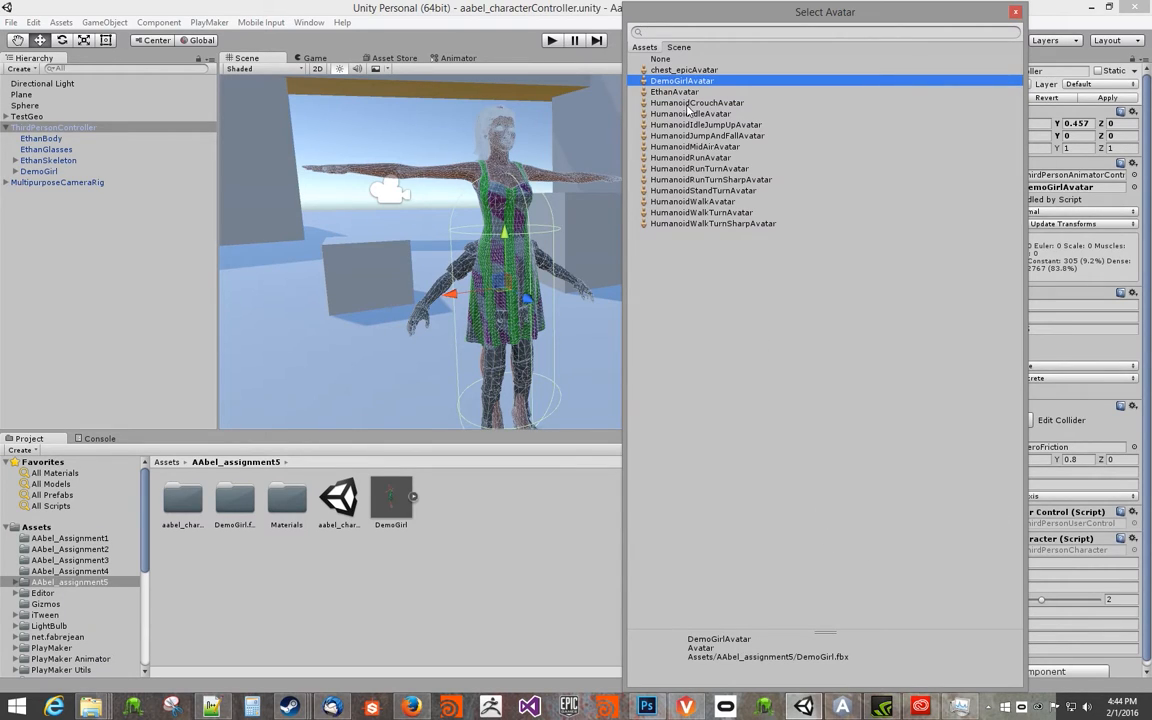
pyautogui.doubleClick(688, 82)
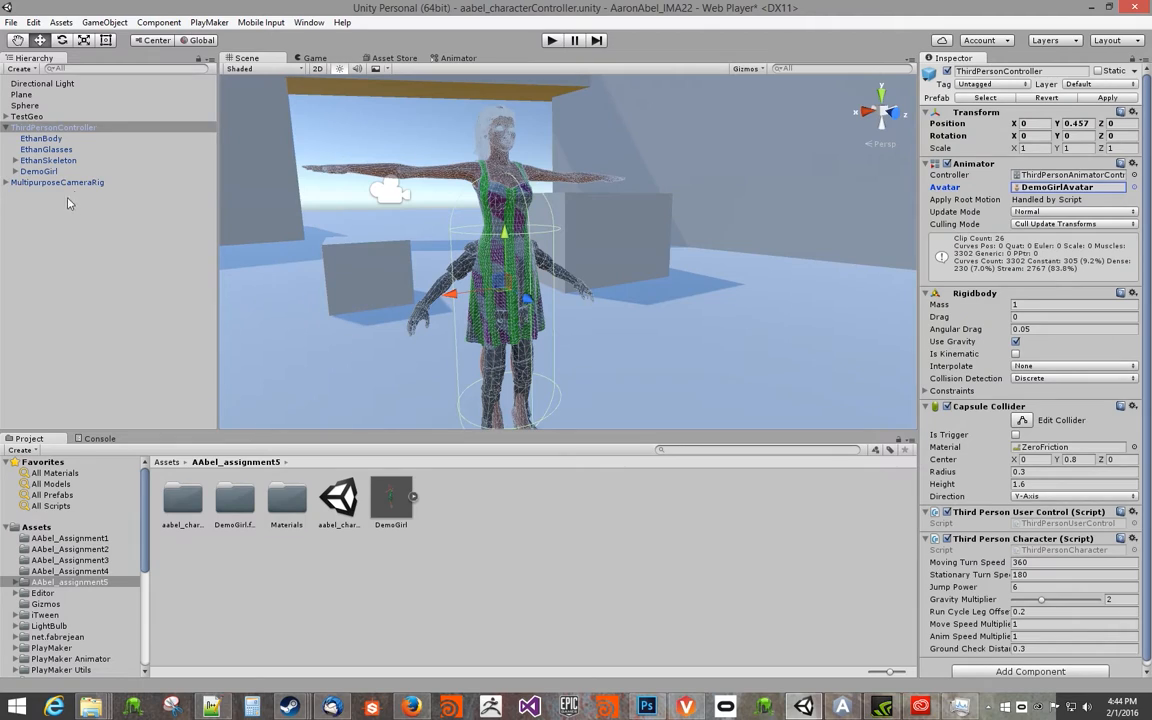
# Delete EthanBody, EthanGlasses and EthanSkeleton from ThirdPersonController, accepting the break of the prefab instance.
pyautogui.click(44, 138)
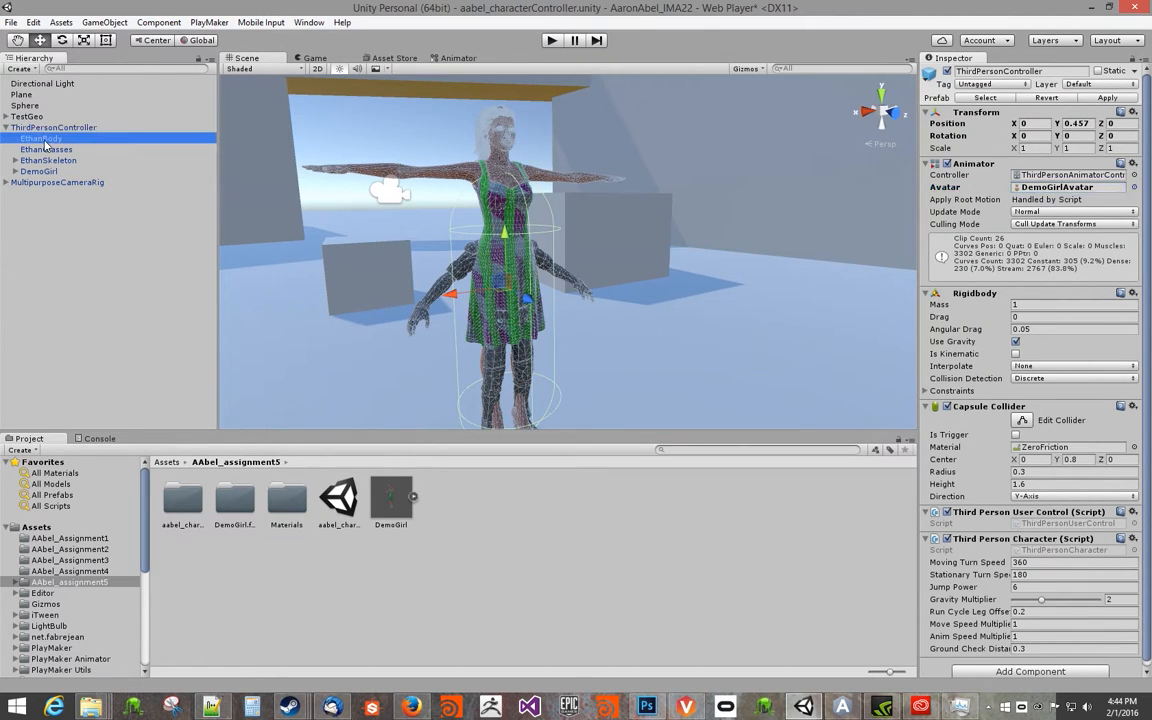
pyautogui.keyDown('shift'); pyautogui.click(55, 161); pyautogui.keyUp('shift')
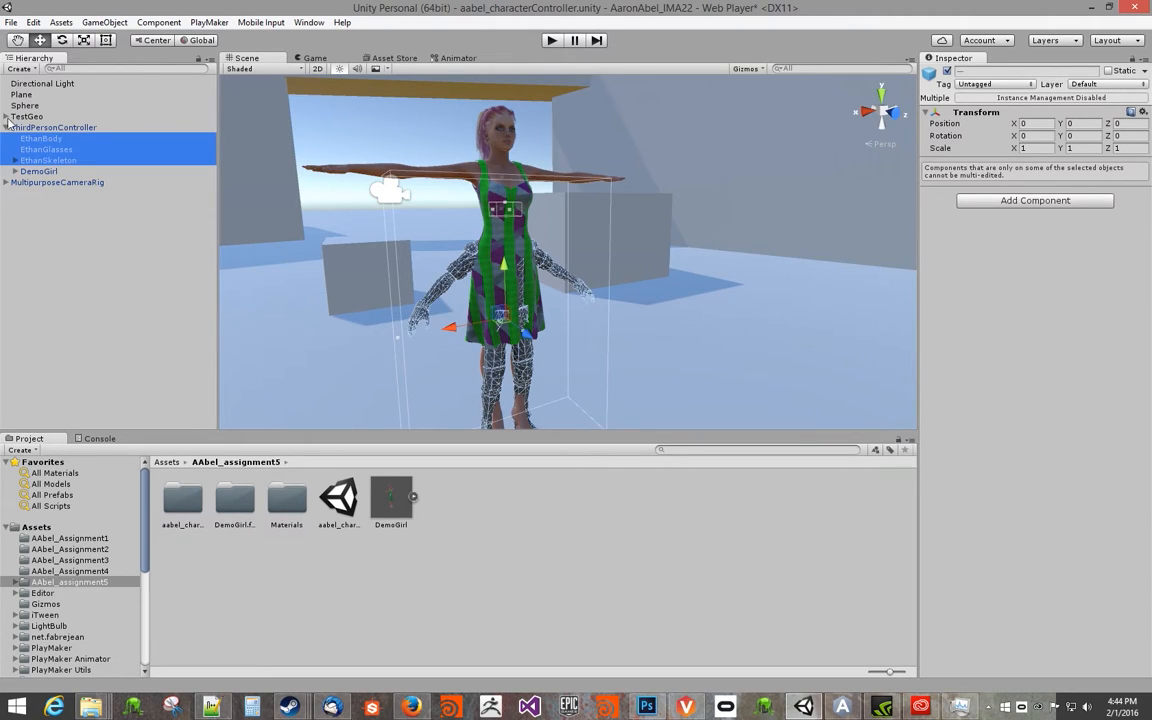
pyautogui.press('Delete')
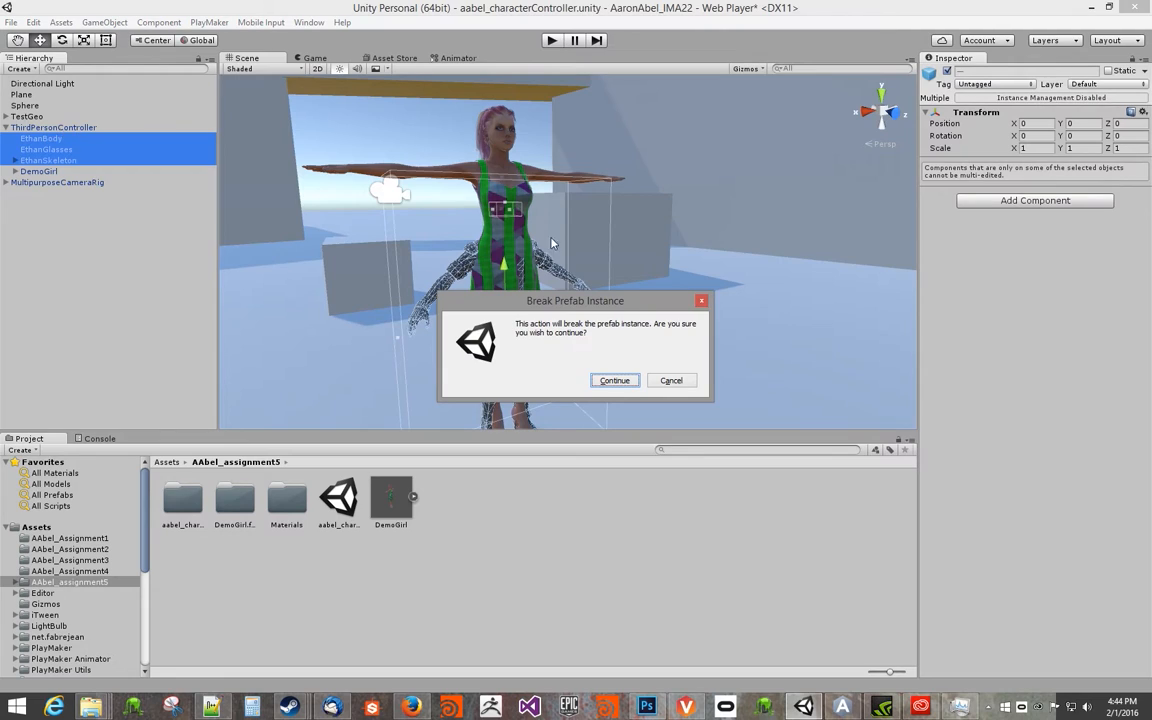
pyautogui.click(610, 379)
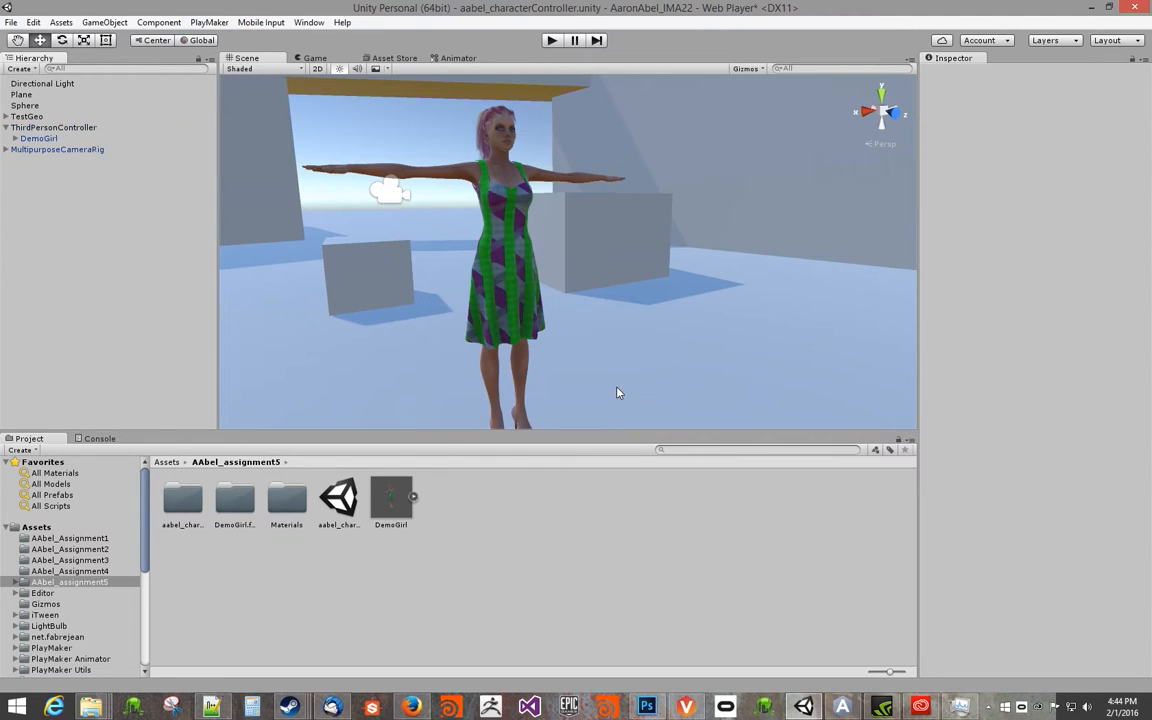
# Play-test the scene by moving the DemoGirl character around in all directions, then stop the game.
pyautogui.click(553, 40)
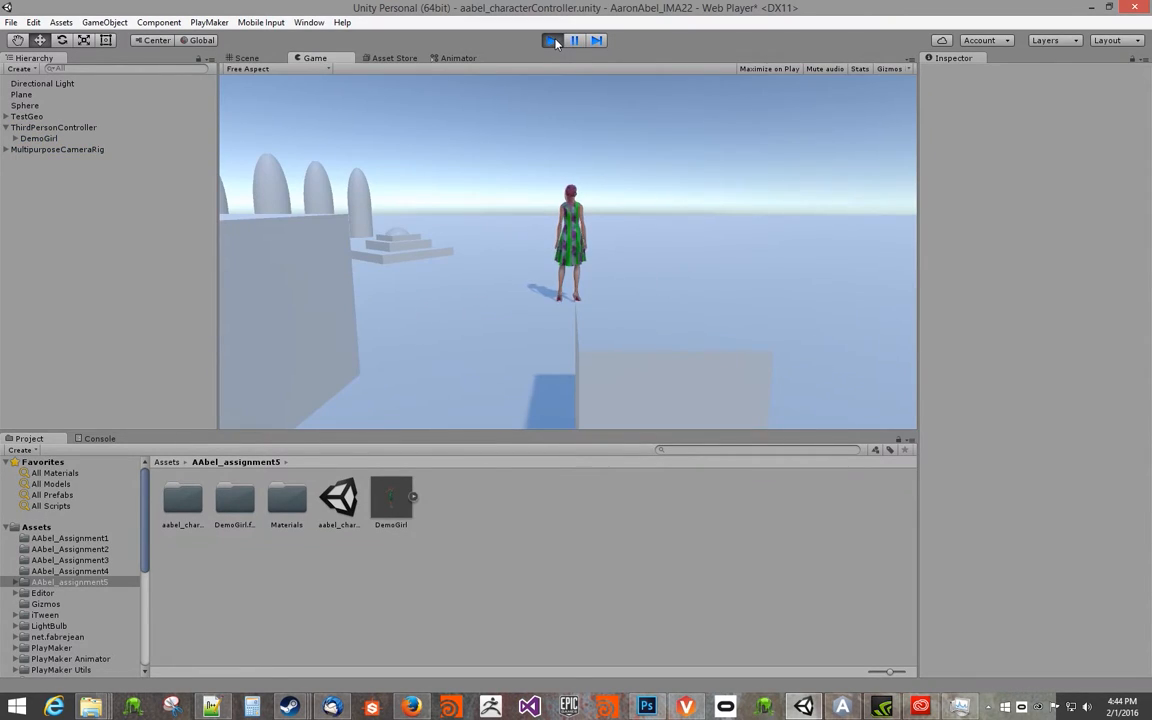
pyautogui.press('a')
pyautogui.press('w')
pyautogui.press('d')
pyautogui.press('s')
pyautogui.press('d')
pyautogui.press('a')
pyautogui.press('s')
pyautogui.press('d')
pyautogui.press('w')
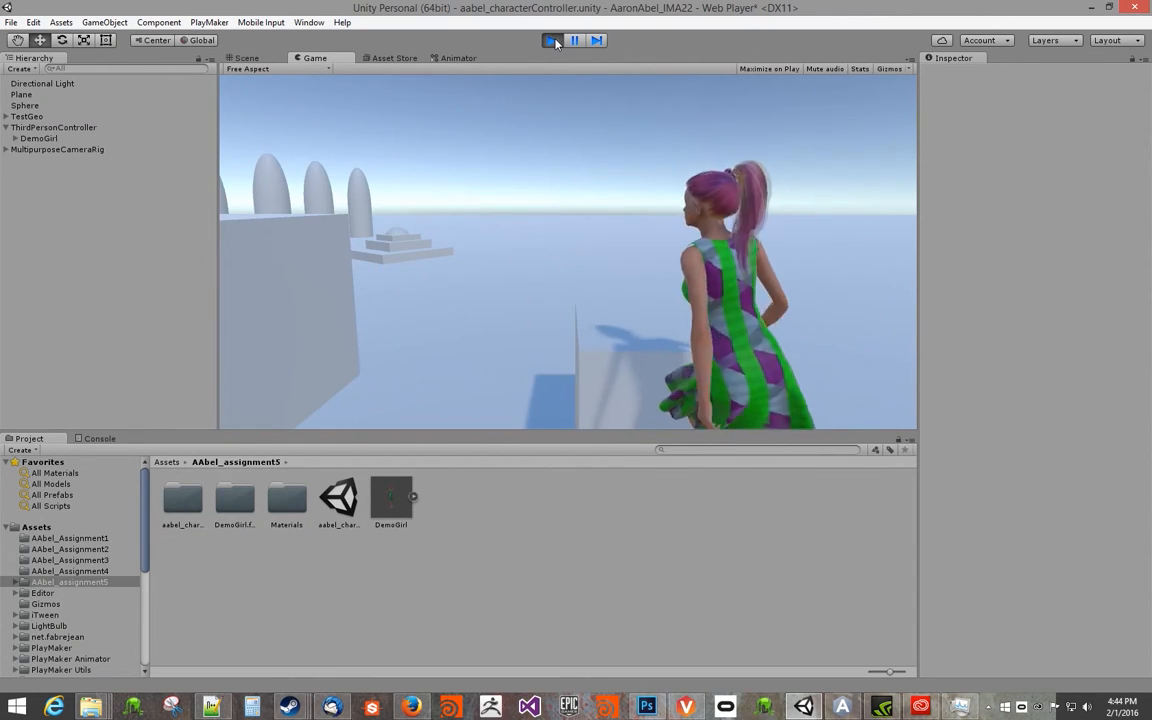
pyautogui.press('a')
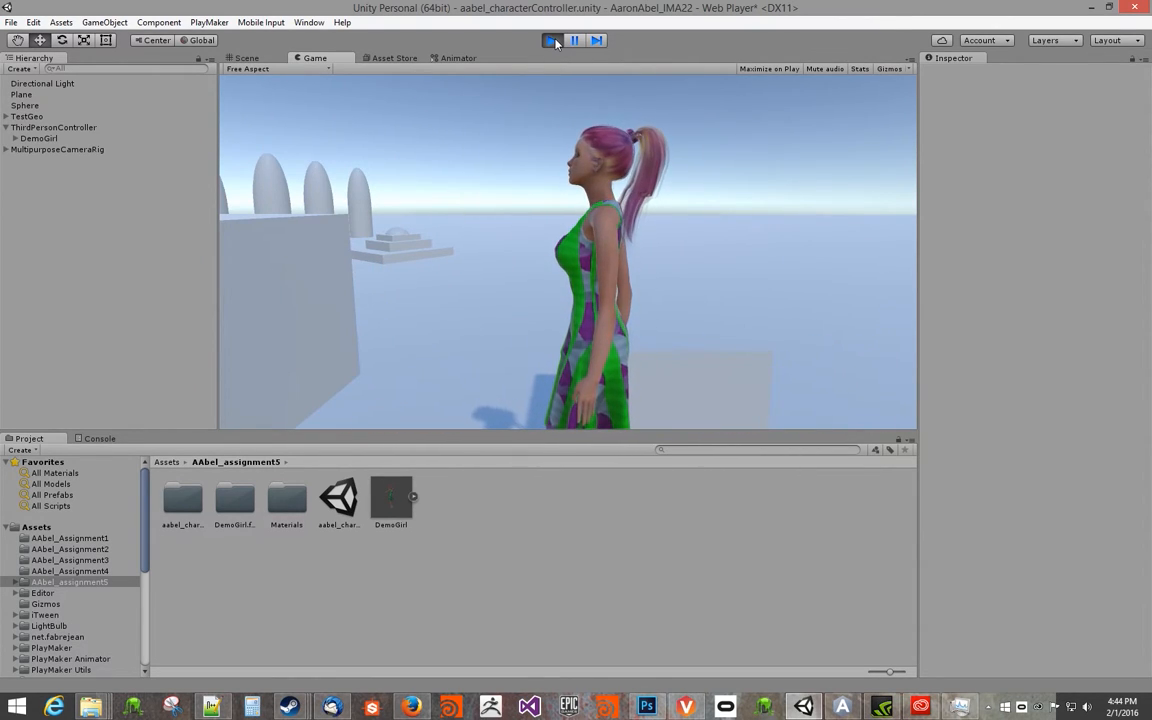
pyautogui.press('a')
pyautogui.press('d')
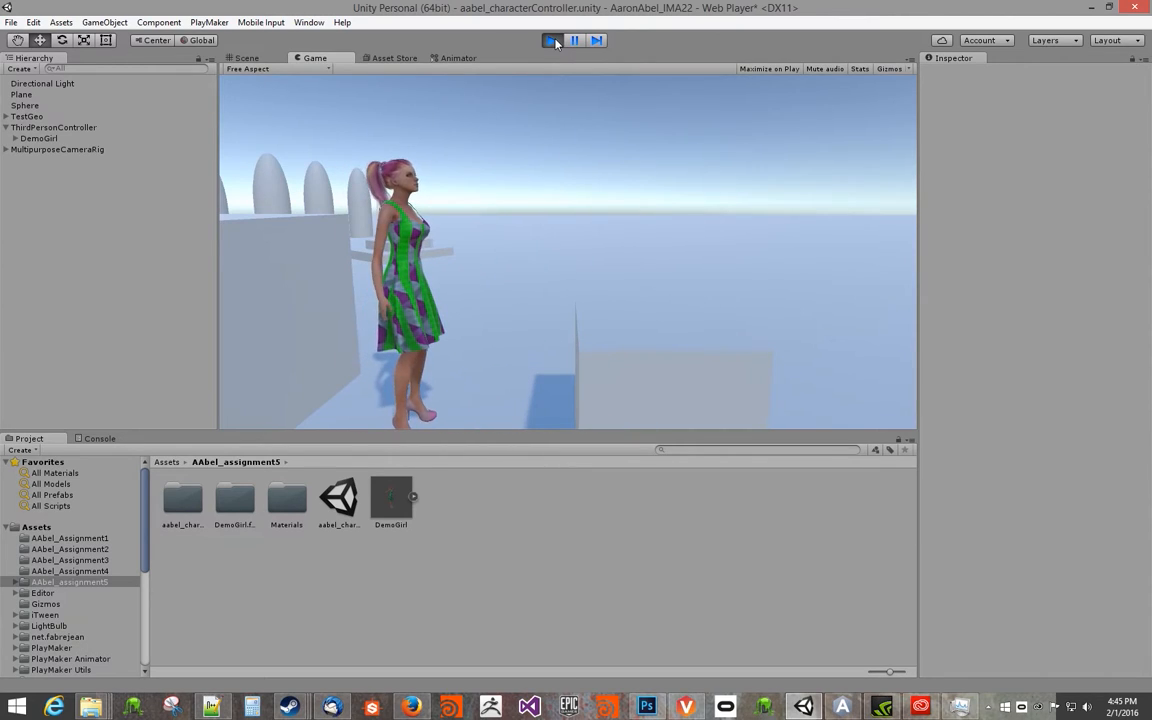
pyautogui.click(553, 41)
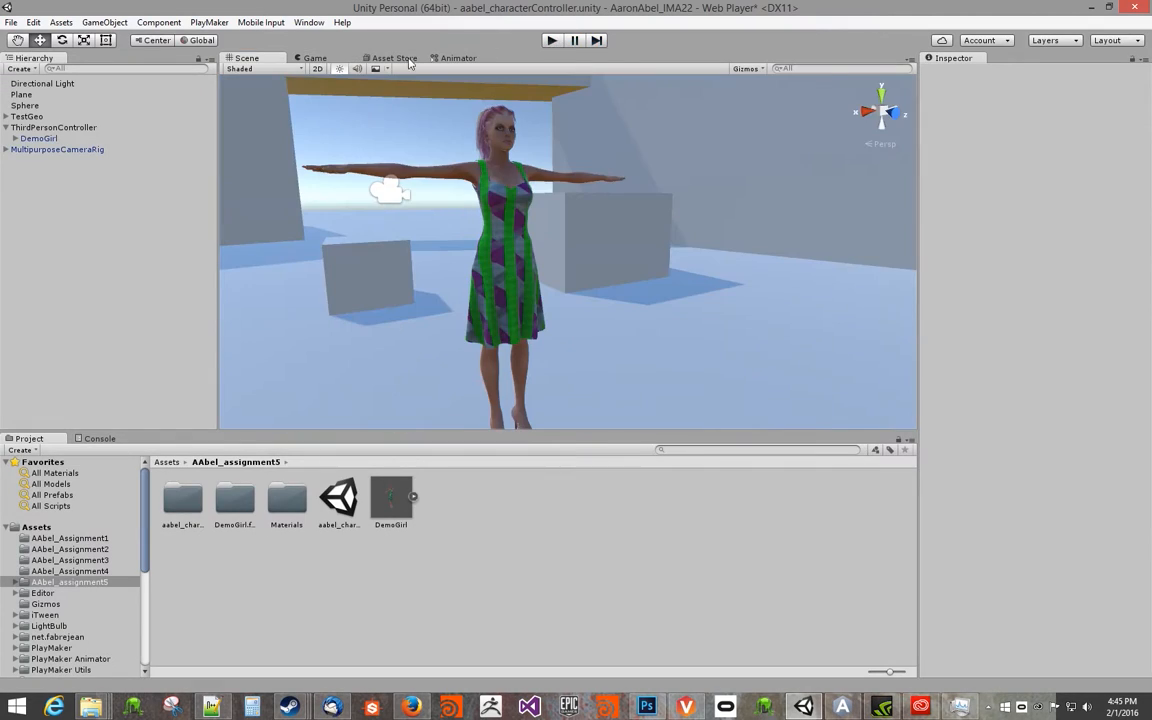
# Assign the Player tag to ThirdPersonController so the MultipurposeCameraRig can target it automatically.
pyautogui.click(28, 149)
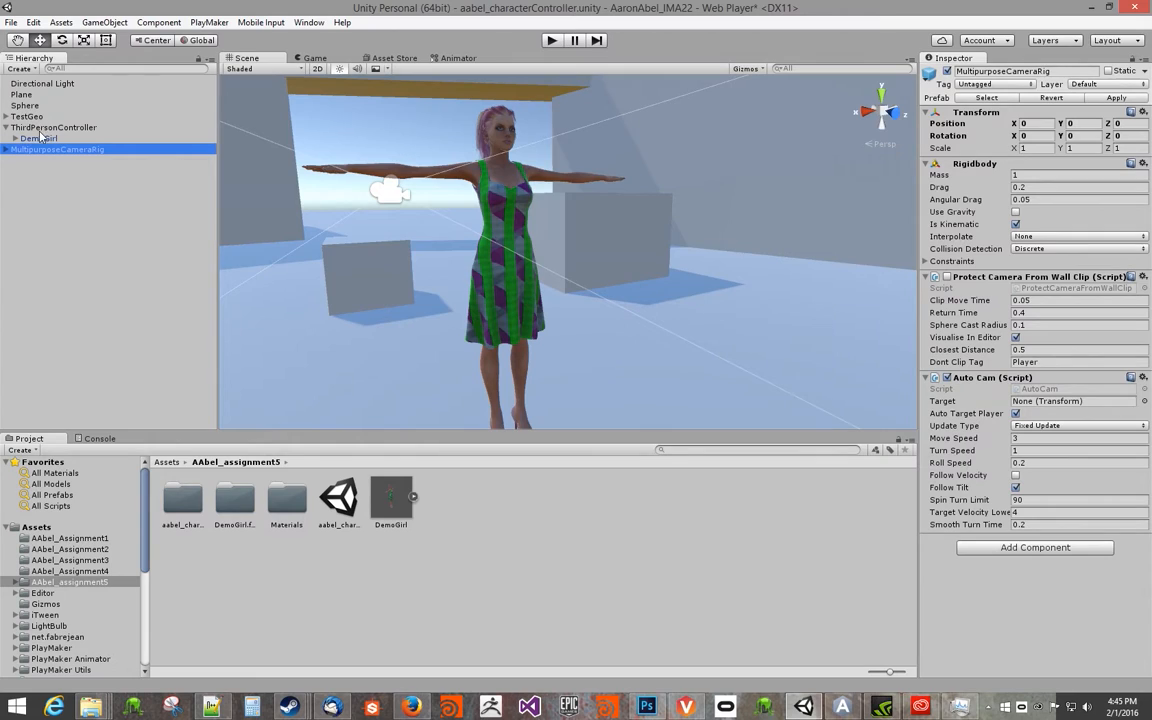
pyautogui.click(40, 129)
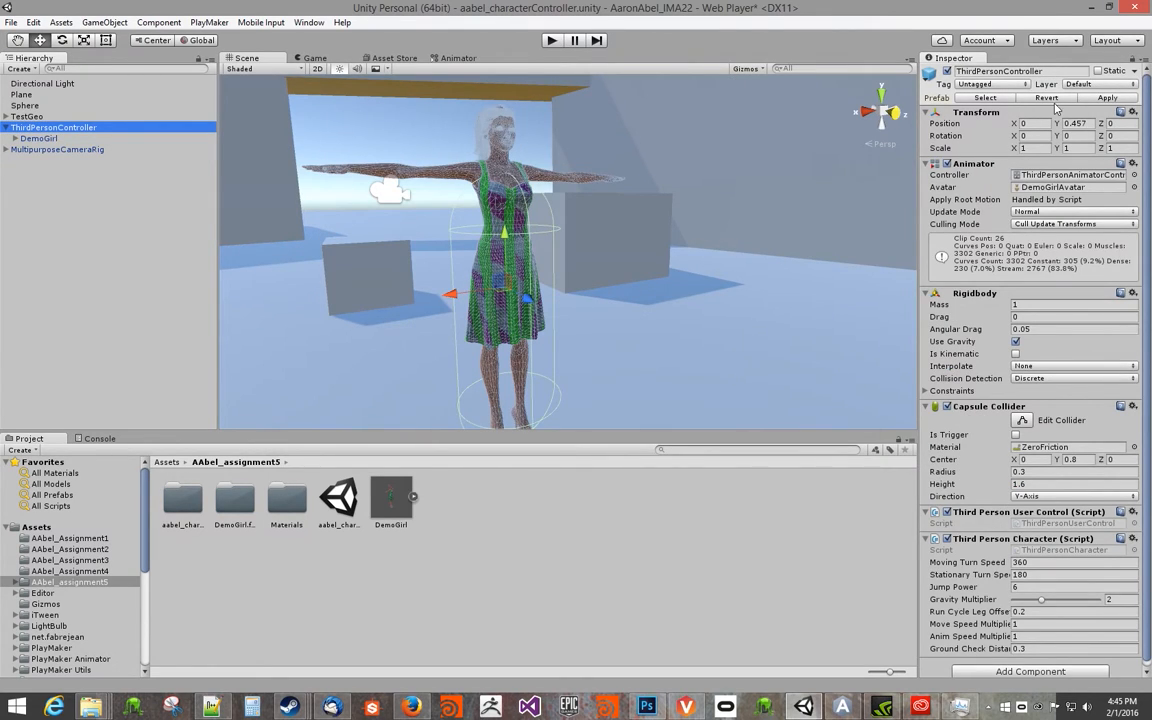
pyautogui.click(994, 86)
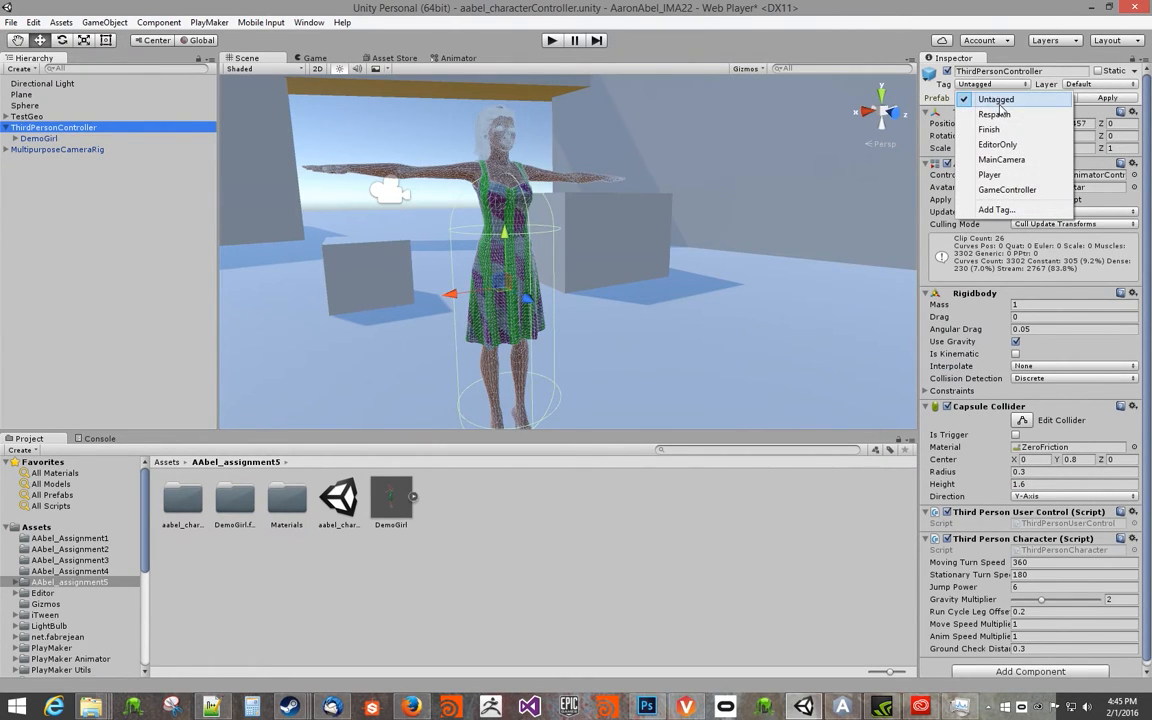
pyautogui.click(1000, 176)
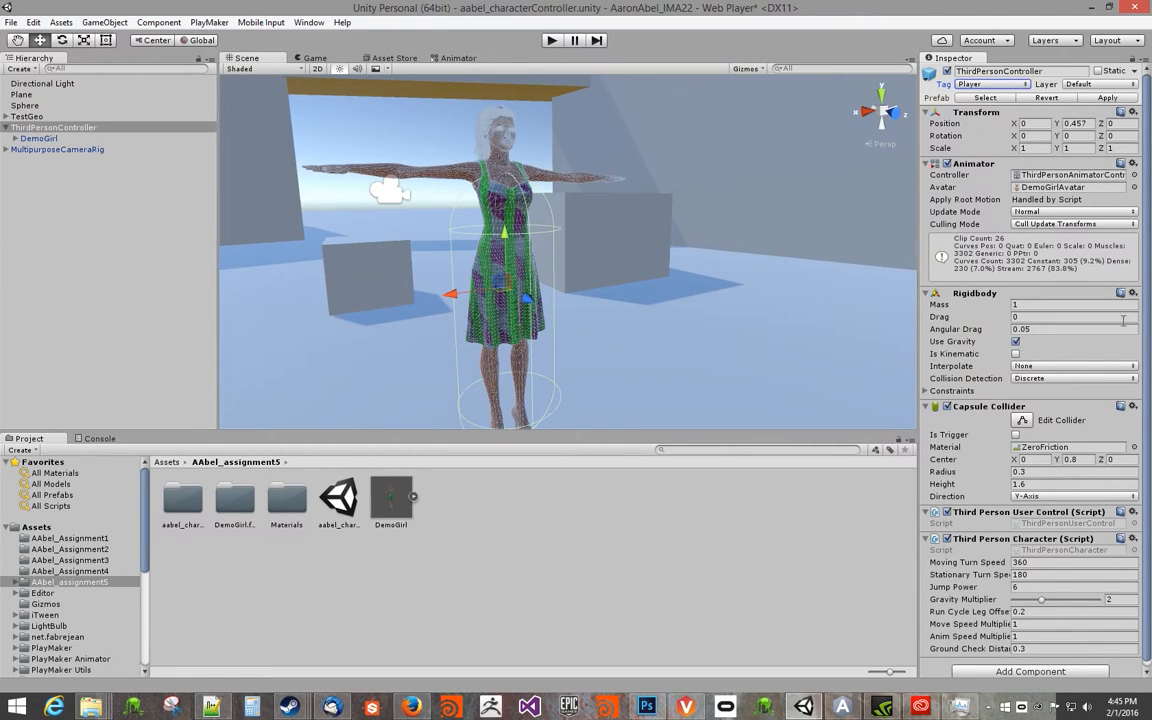
# Fit ThirdPersonController's Capsule Collider to DemoGirl with a height of 1.89 and a Y center of 0.98.
pyautogui.scroll(-1, 1147, 287)
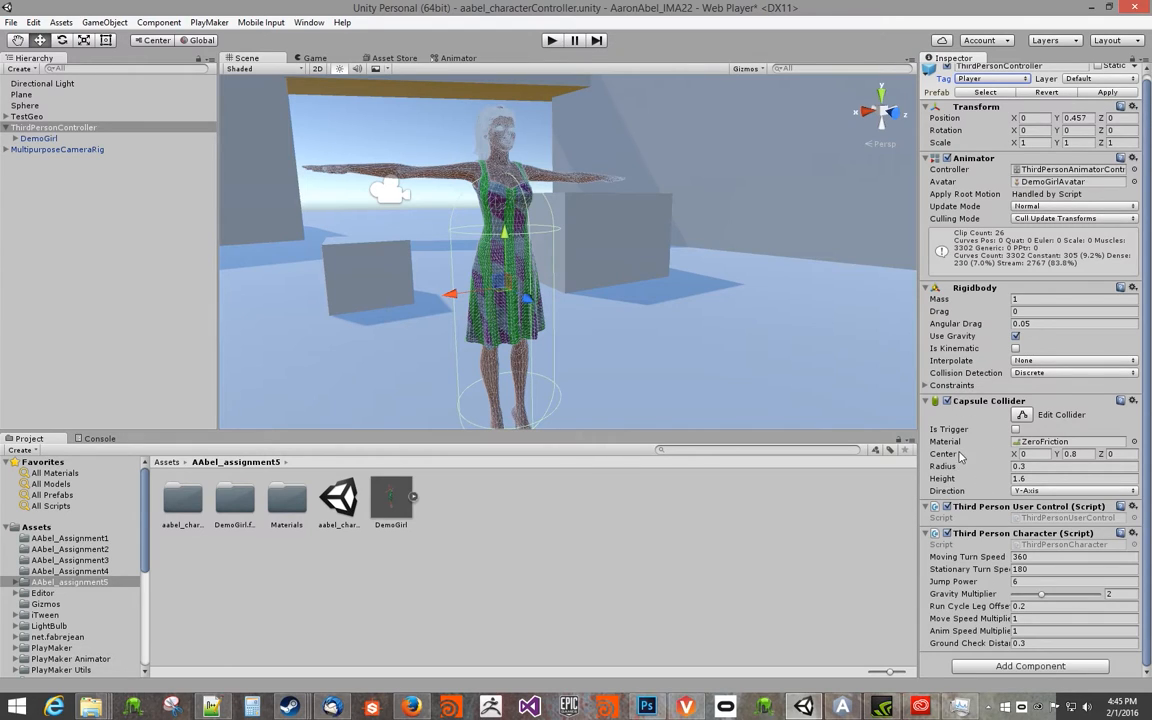
pyautogui.moveTo(946, 479); pyautogui.dragTo(951, 467)
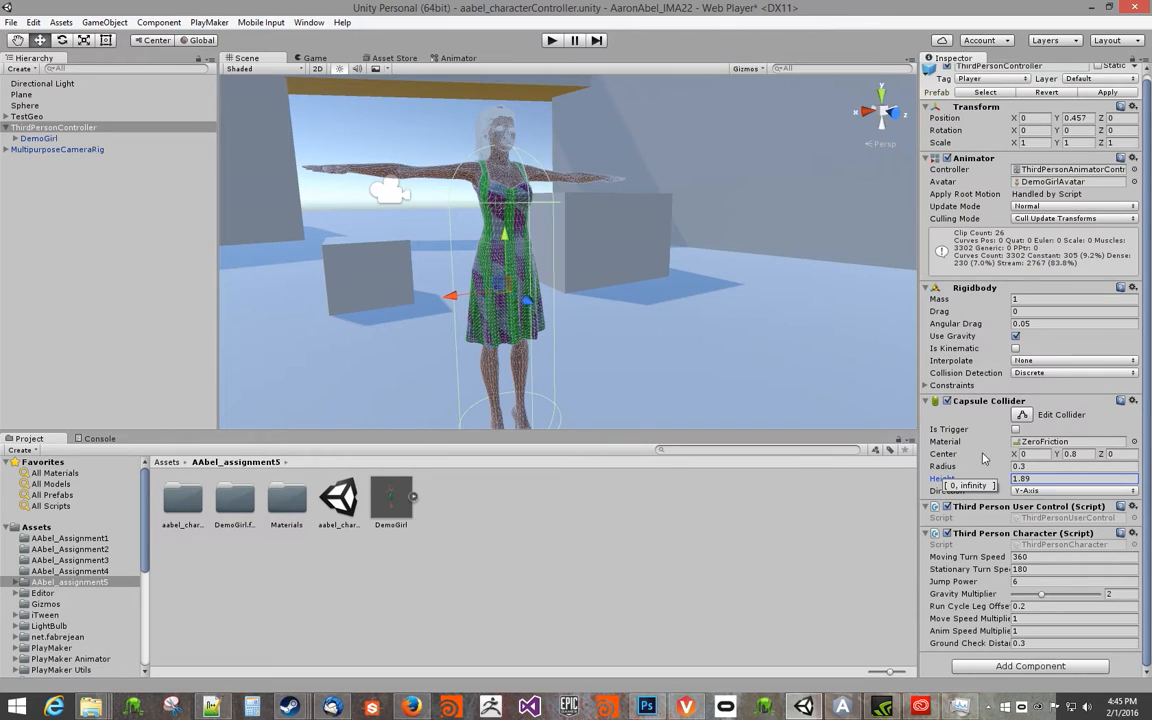
pyautogui.moveTo(1062, 455); pyautogui.dragTo(1070, 455)
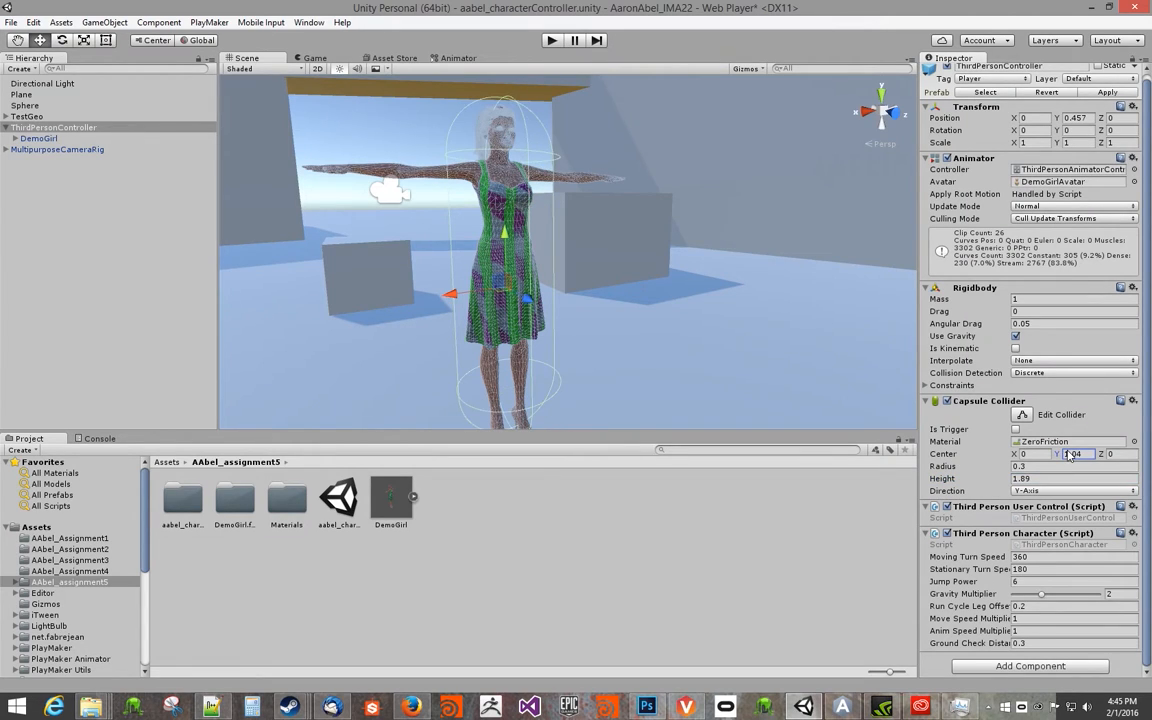
pyautogui.scroll(-5, 717, 321)
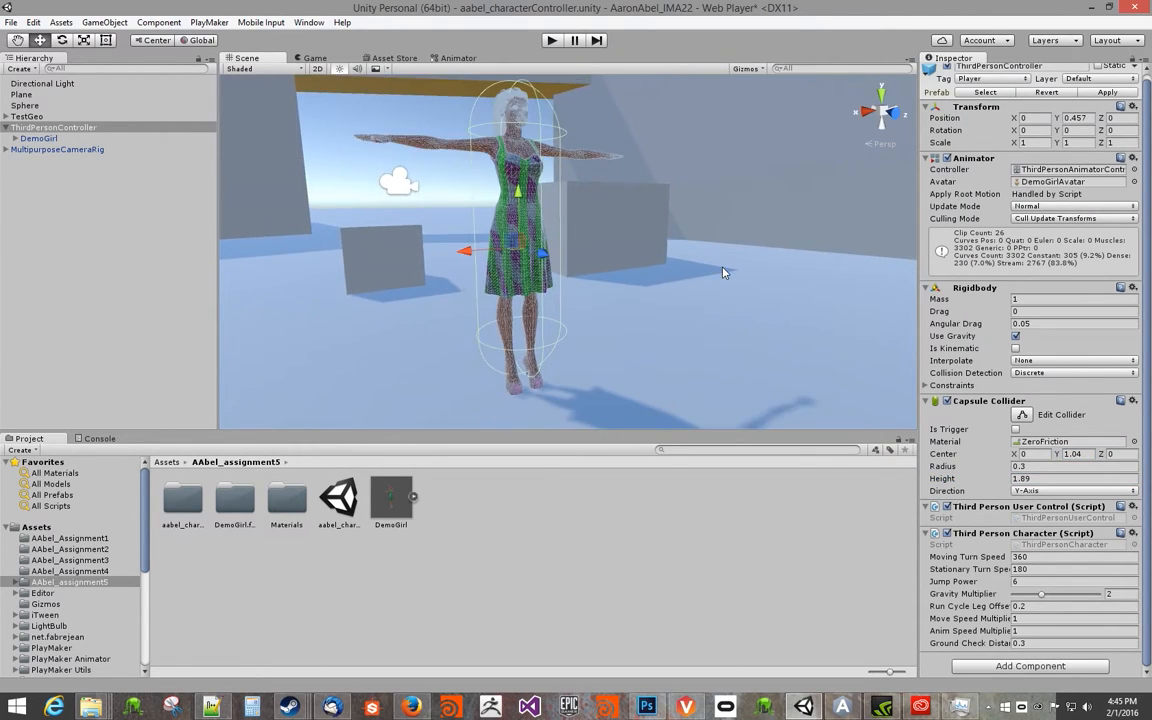
pyautogui.keyDown('alt'); pyautogui.moveTo(629, 333); pyautogui.dragTo(632, 294); pyautogui.keyUp('alt')
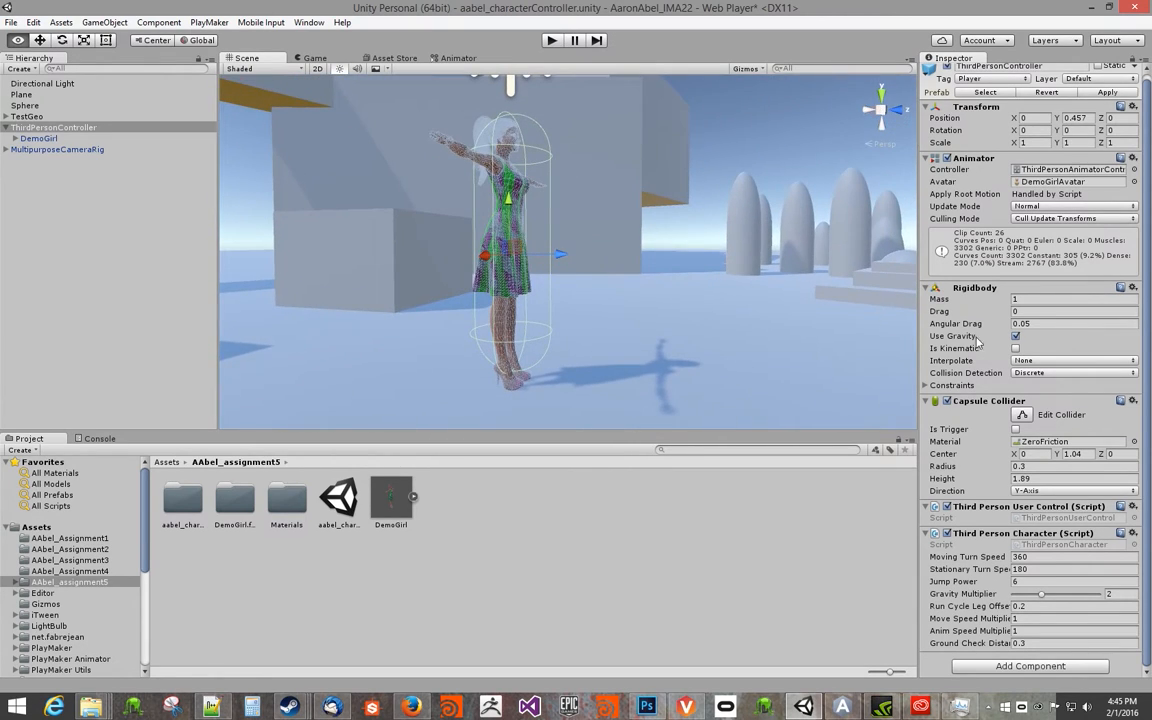
pyautogui.keyDown('alt'); pyautogui.moveTo(661, 243); pyautogui.dragTo(531, 232); pyautogui.keyUp('alt')
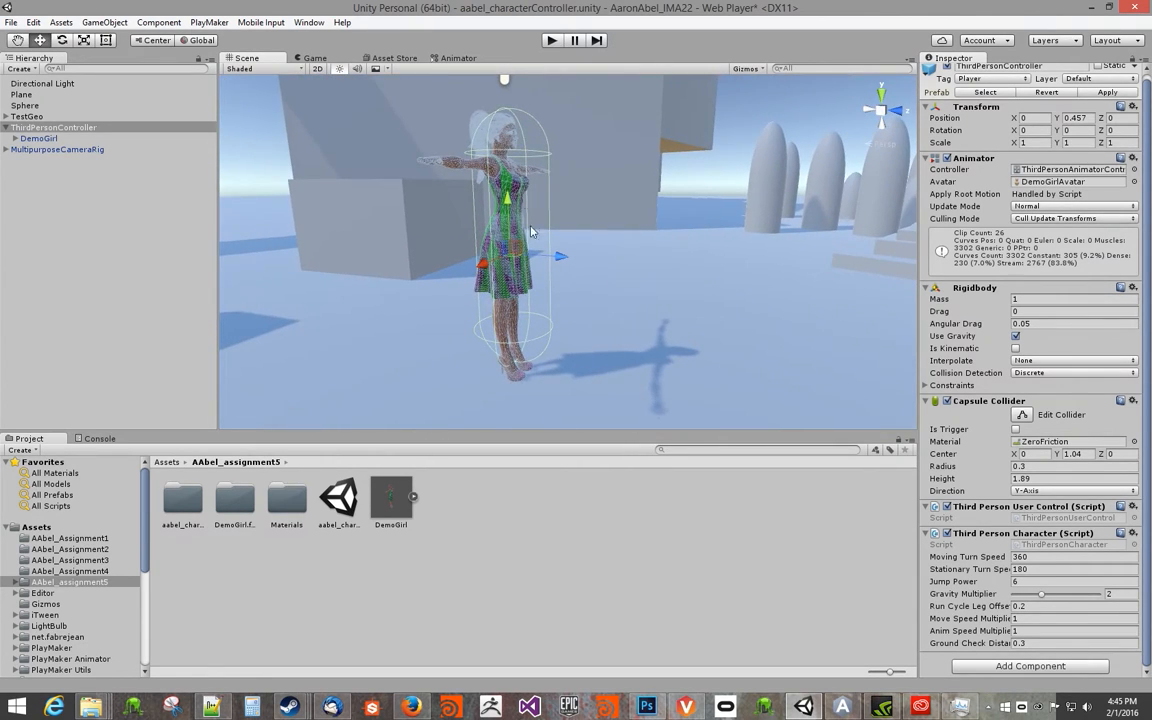
pyautogui.click(1060, 457)
pyautogui.moveTo(1057, 461); pyautogui.dragTo(1055, 461)
pyautogui.keyDown('alt'); pyautogui.moveTo(603, 361); pyautogui.dragTo(666, 278); pyautogui.keyUp('alt')
# Play-test the scene by running DemoGirl around in all directions to check that the camera follows her.
pyautogui.click(553, 40)
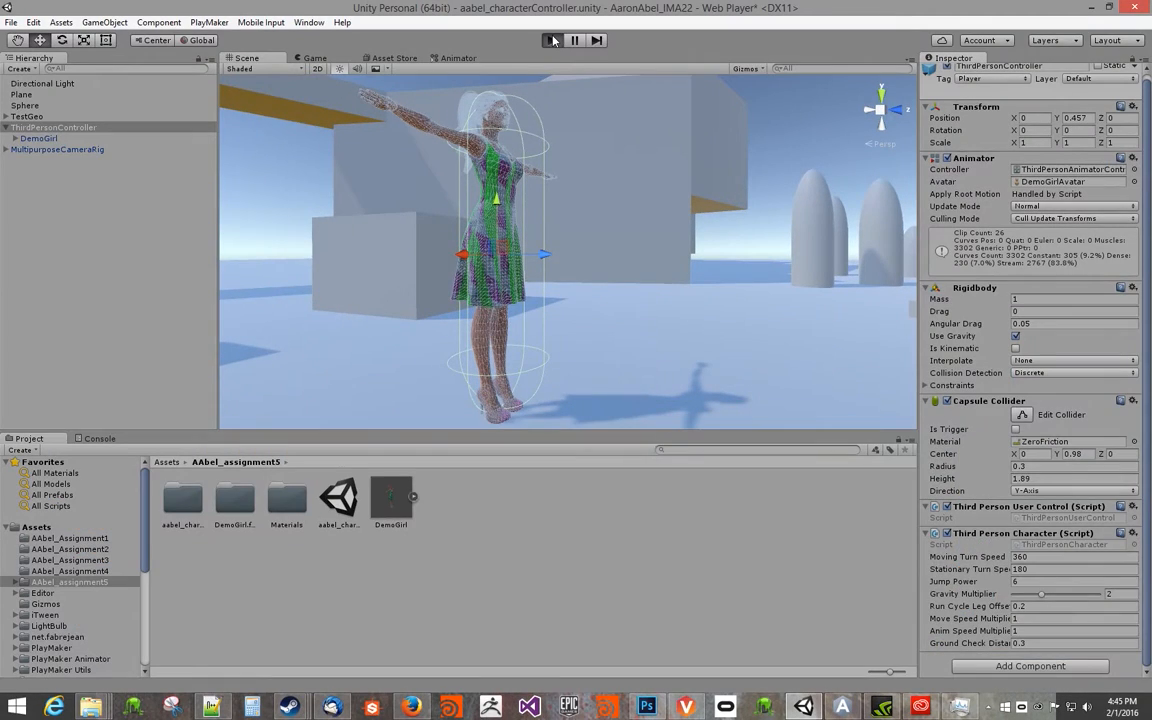
pyautogui.press('w')
pyautogui.press('a')
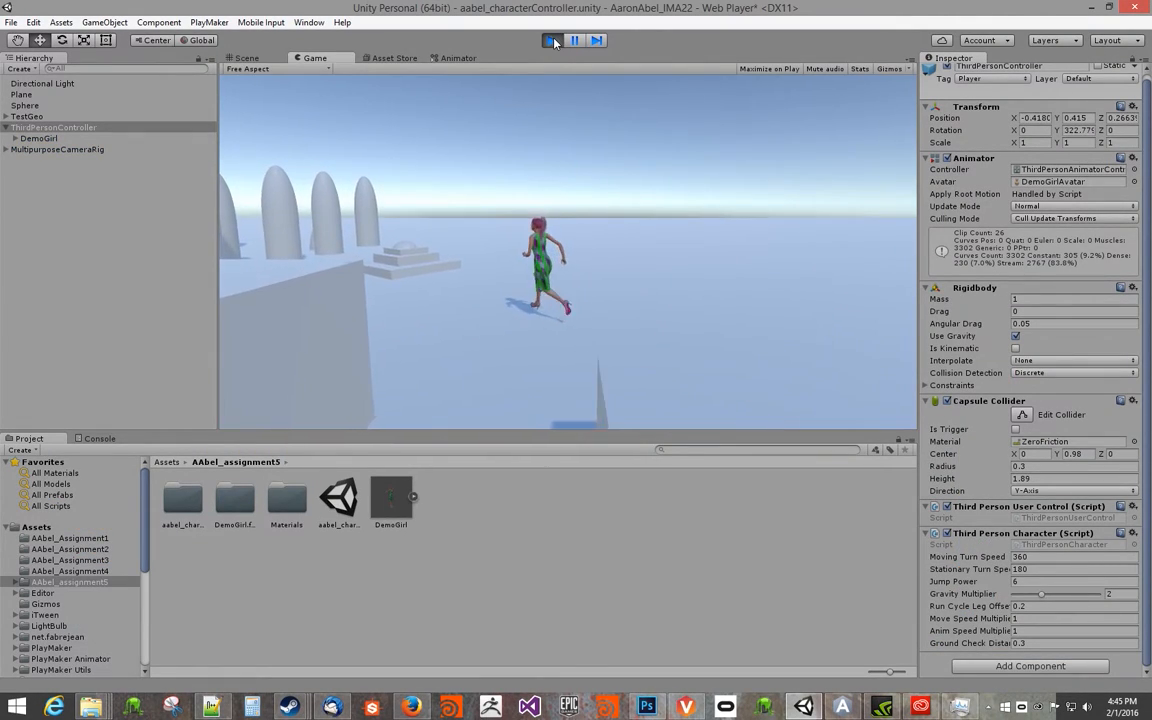
pyautogui.press('s')
pyautogui.press('d')
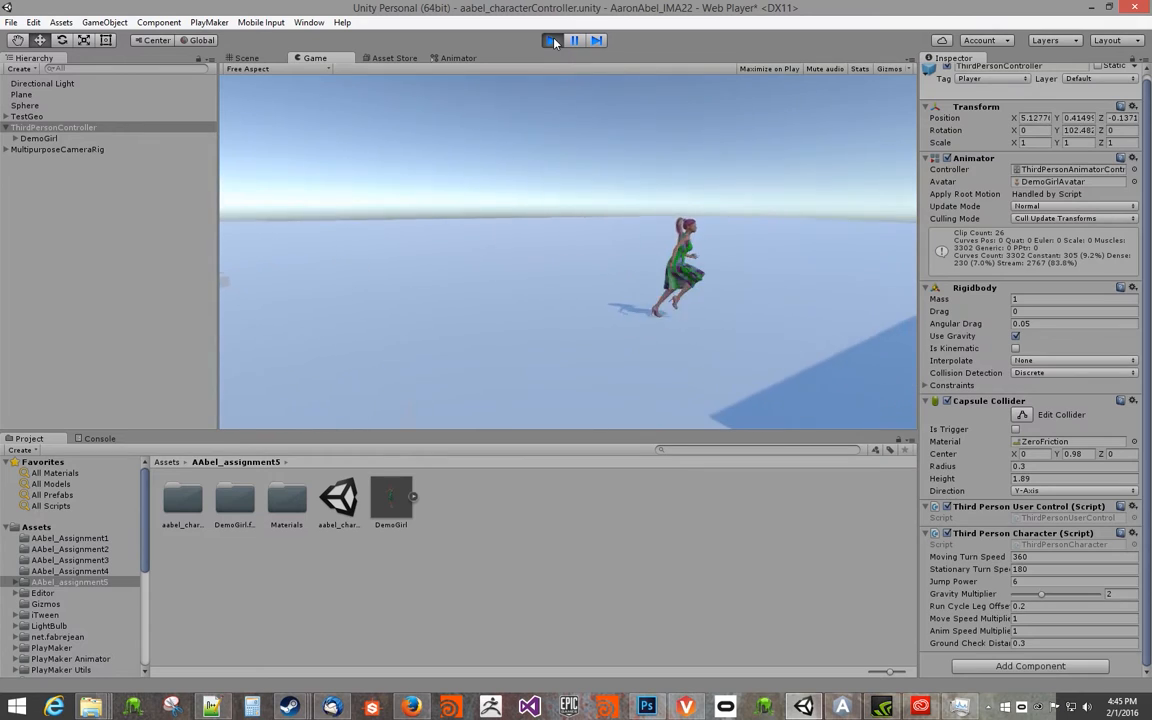
pyautogui.press('w')
pyautogui.press('d')
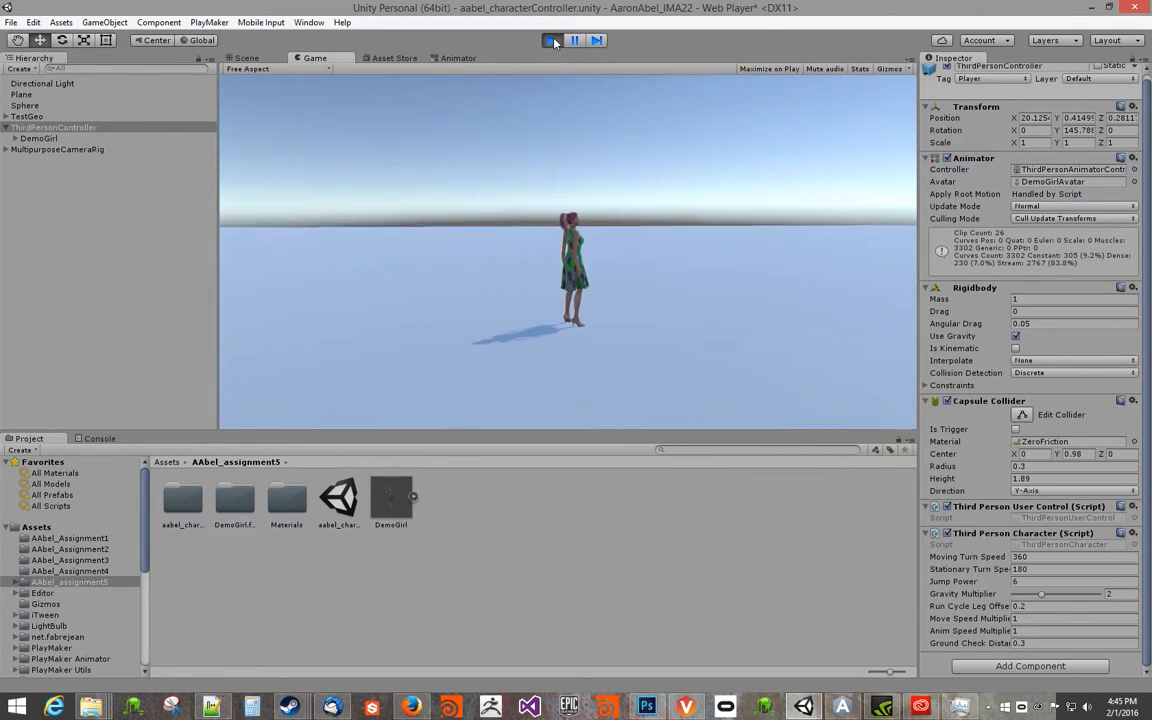
pyautogui.press('w')
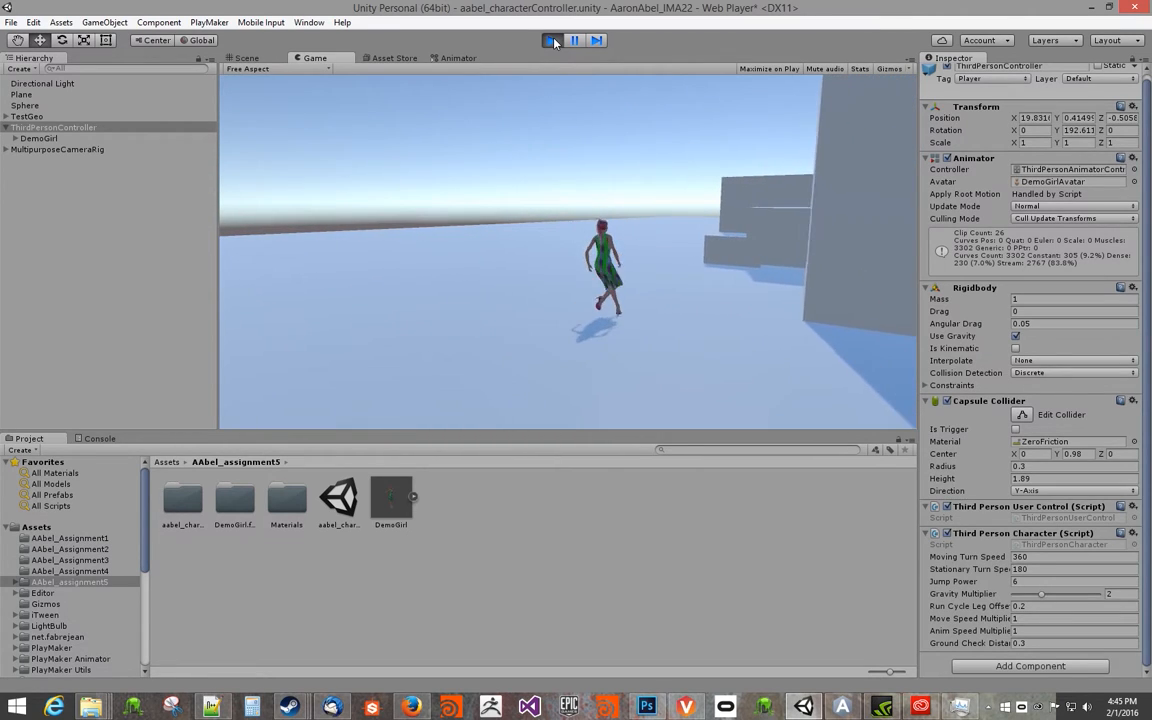
pyautogui.press('s')
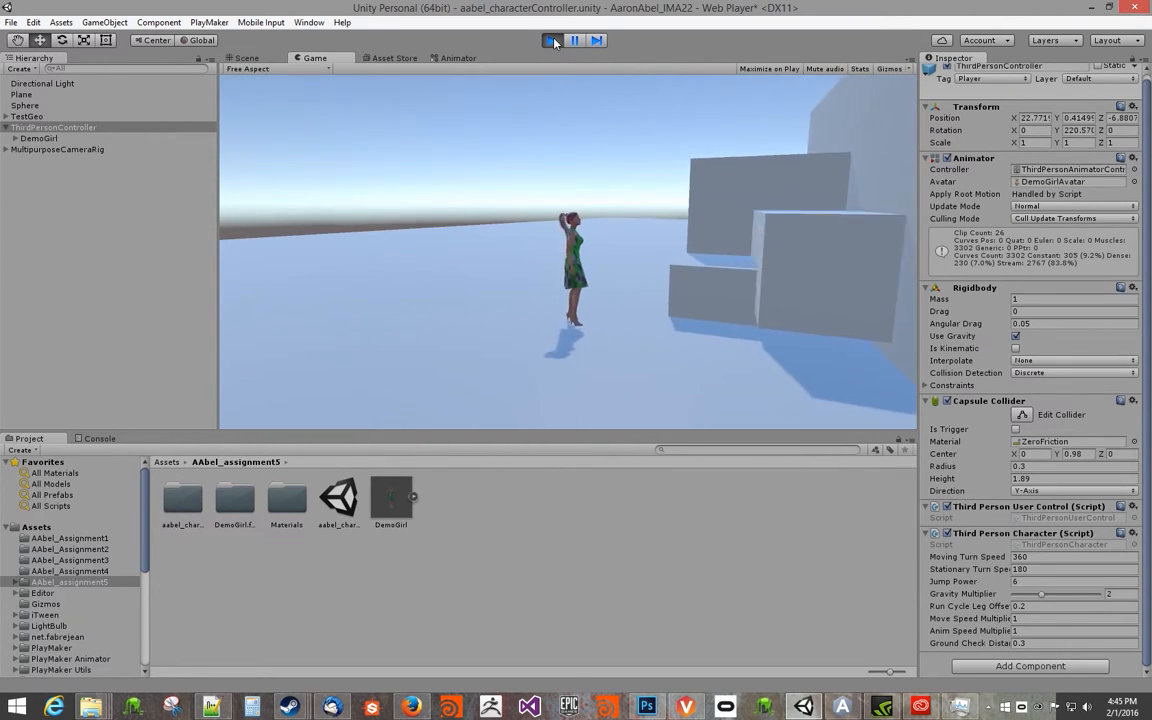
pyautogui.press('a')
pyautogui.press('d')
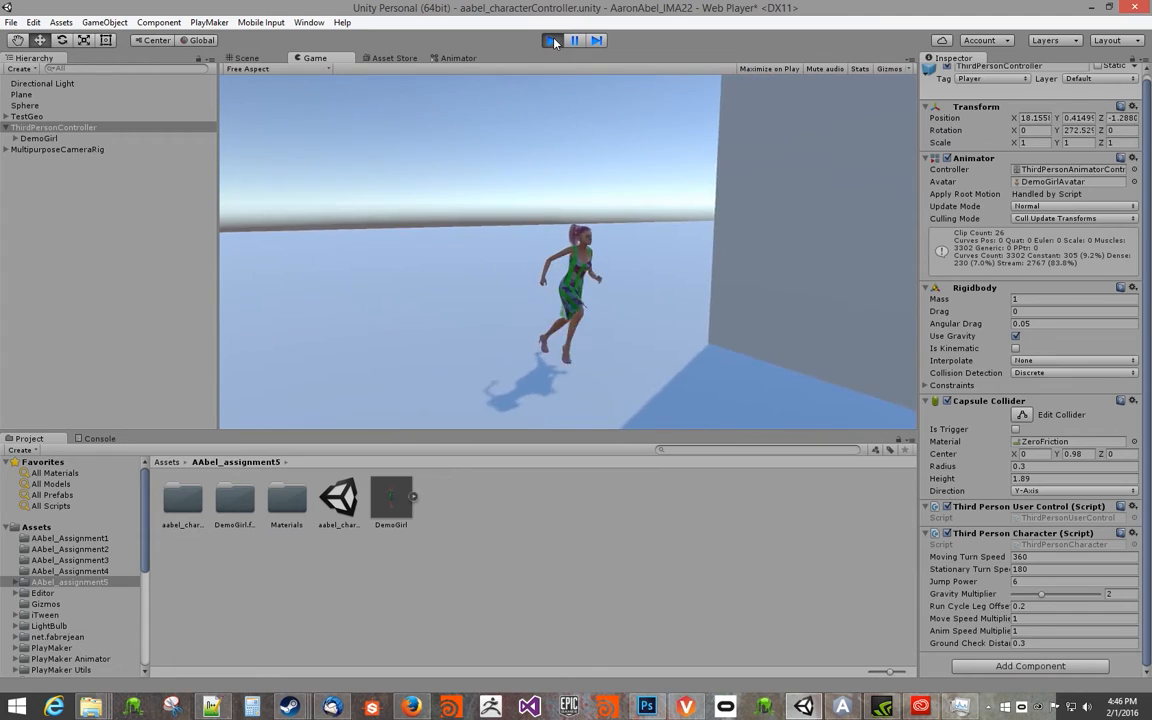
pyautogui.press('d')
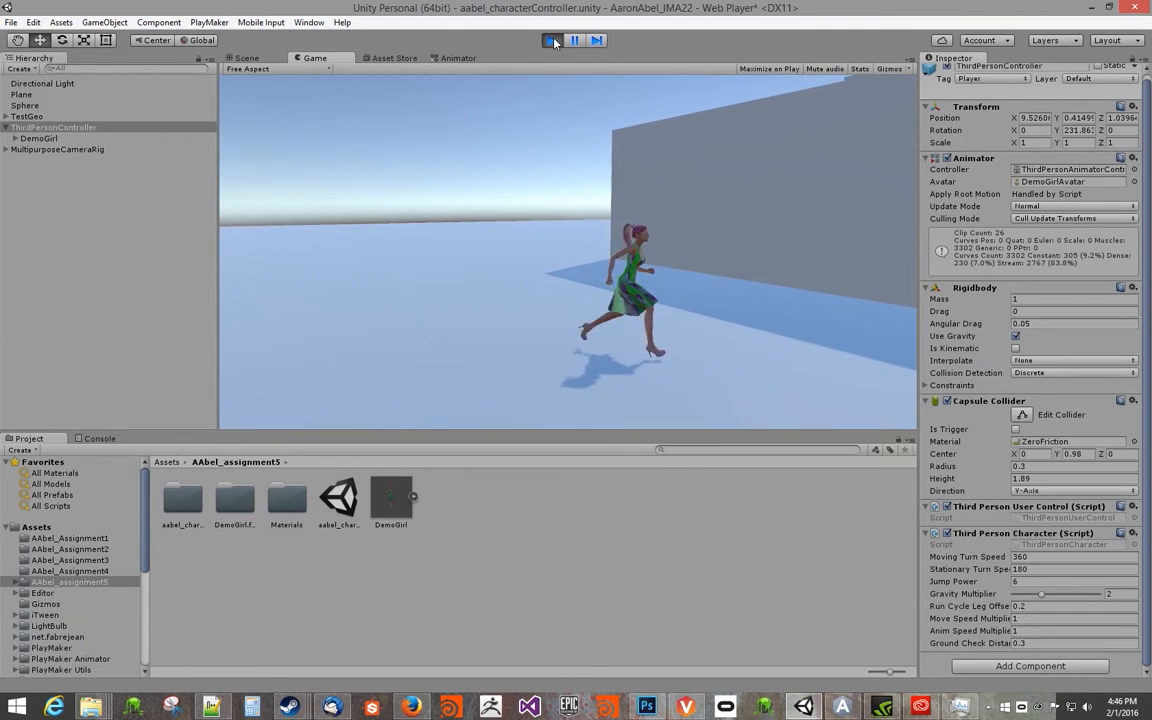
pyautogui.press('s')
pyautogui.press('a')
pyautogui.press('w')
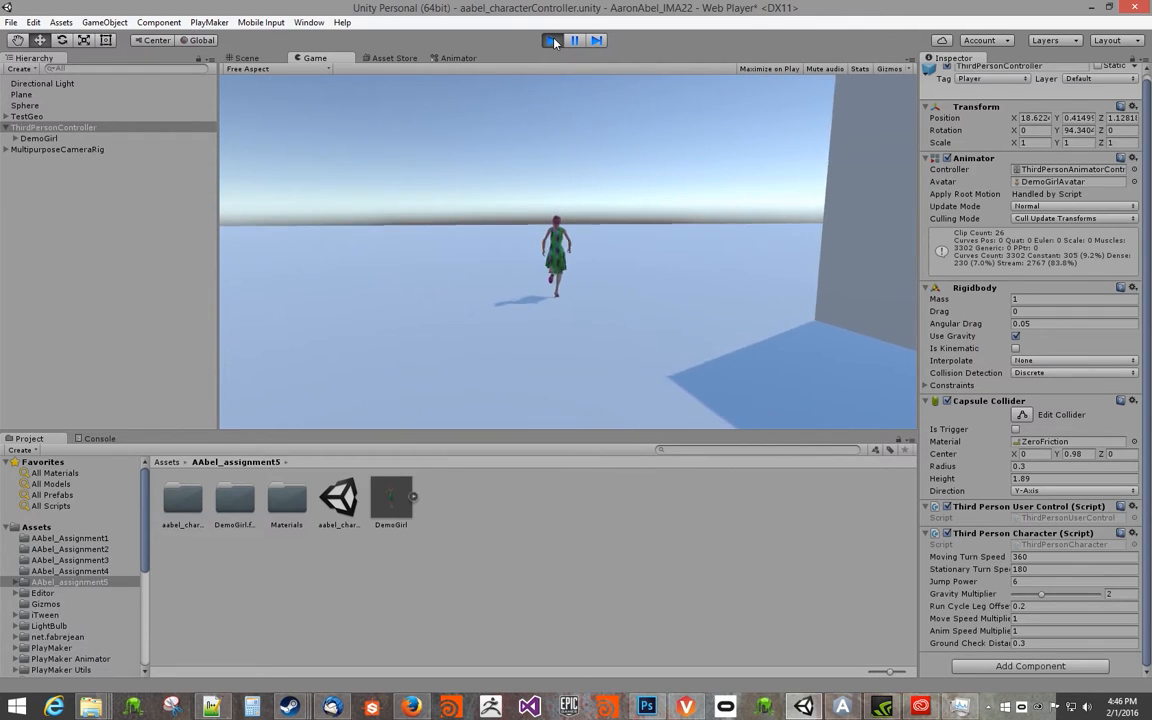
pyautogui.press('d')
pyautogui.press('d')
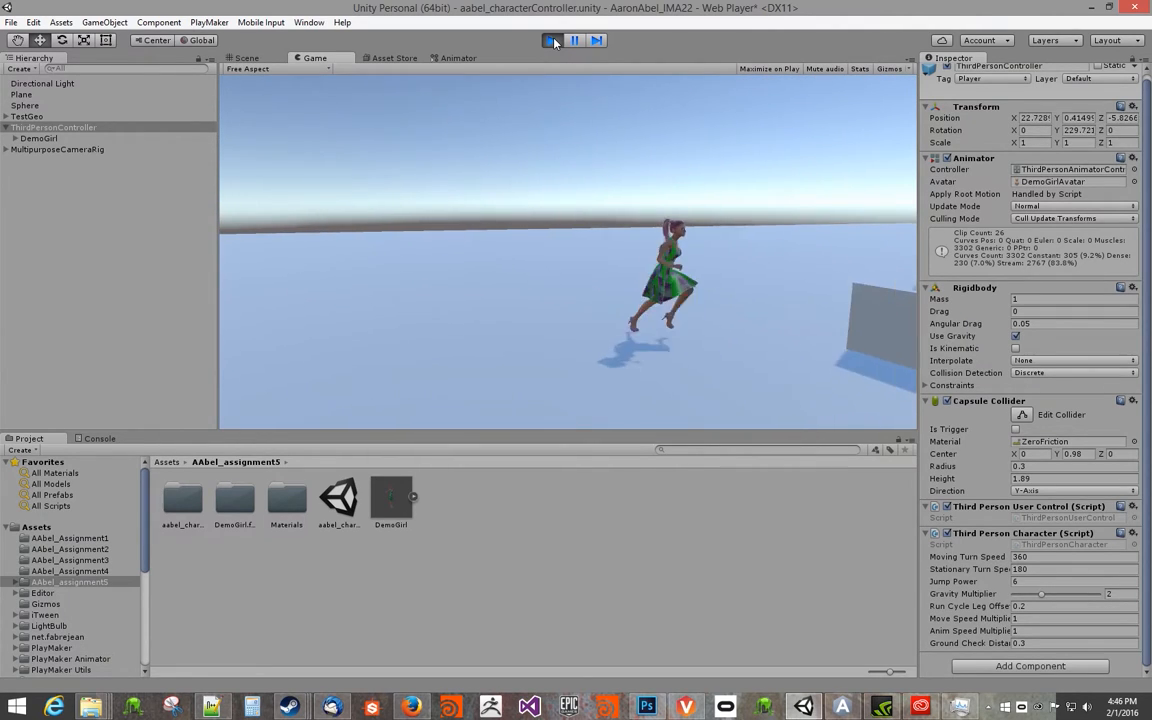
# Test DemoGirl's jumping and turning while running back and forth beside the stacked grey blocks.
pyautogui.press('space')
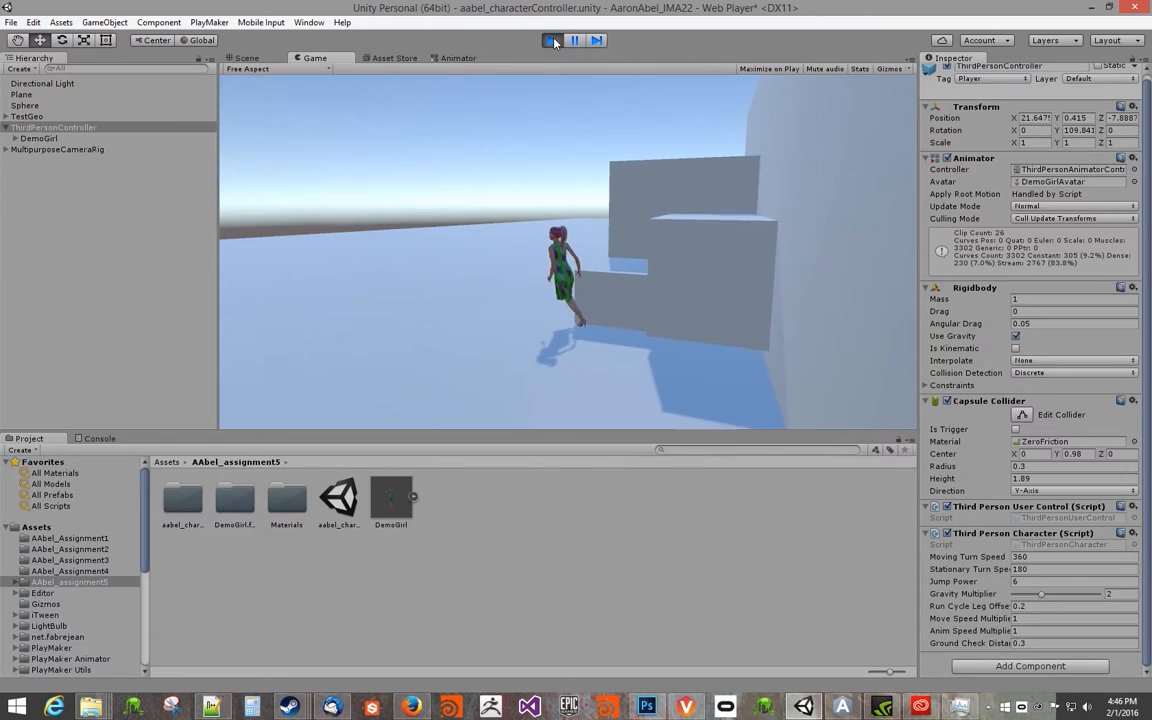
pyautogui.press('w')
pyautogui.press('space')
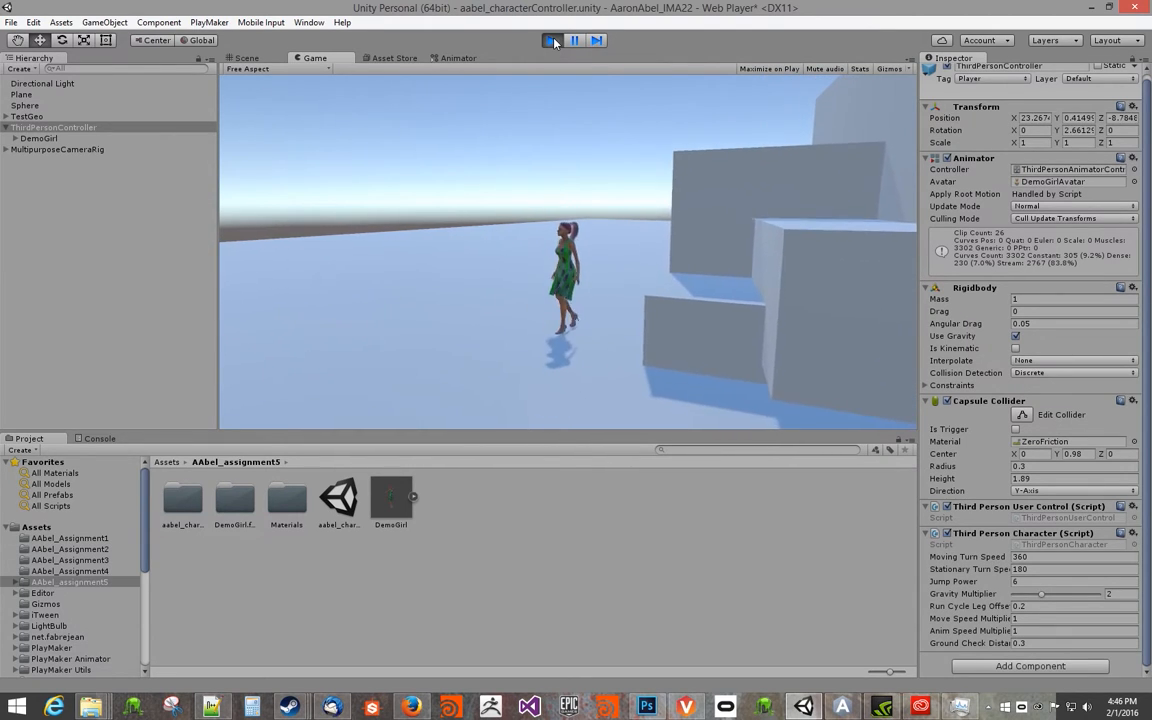
pyautogui.press('a')
pyautogui.press('d')
pyautogui.press('space')
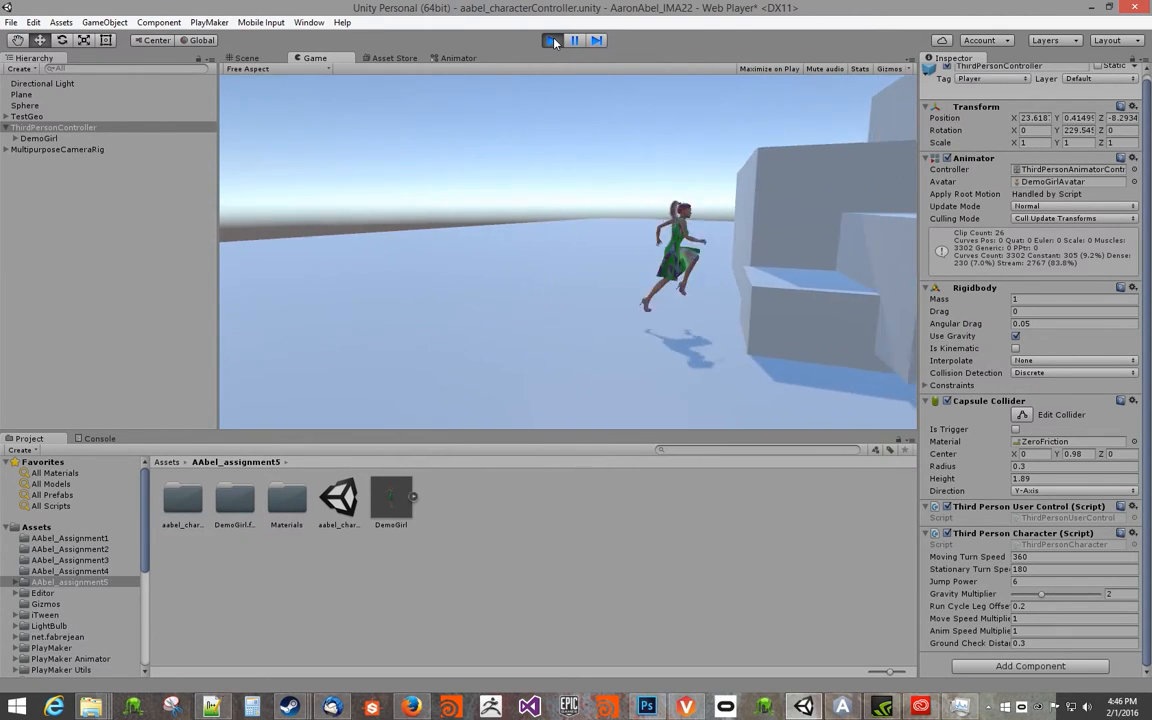
pyautogui.press('s')
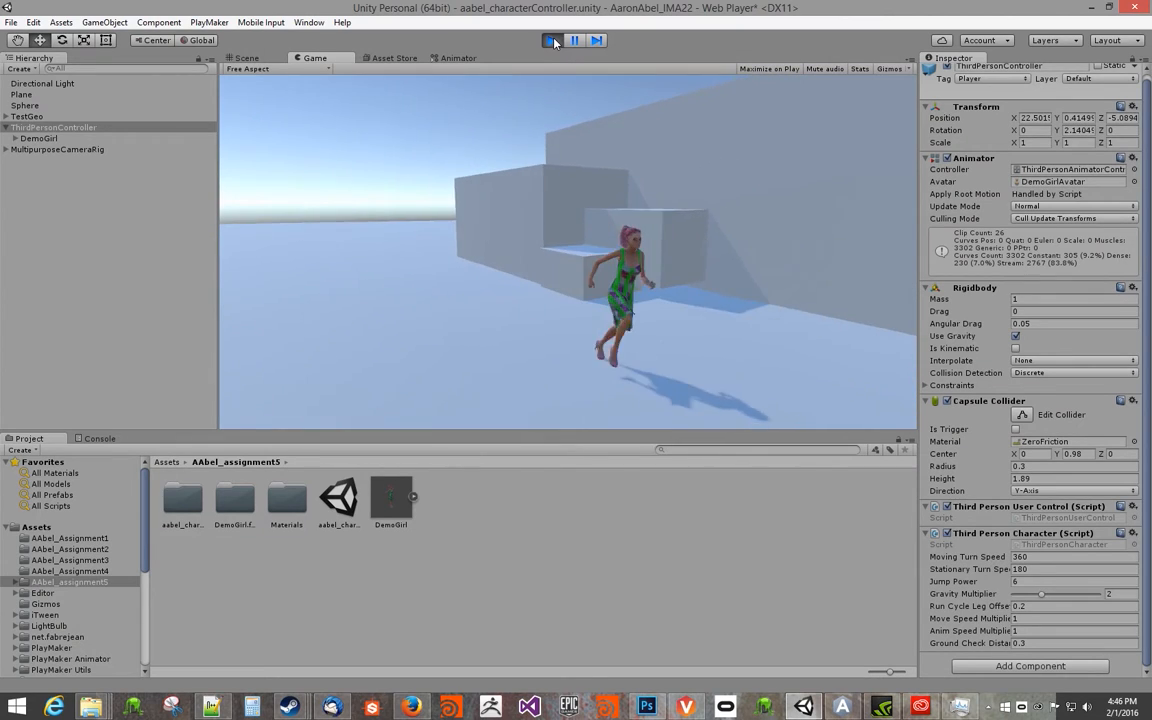
pyautogui.press('w')
pyautogui.press('a')
pyautogui.press('w')
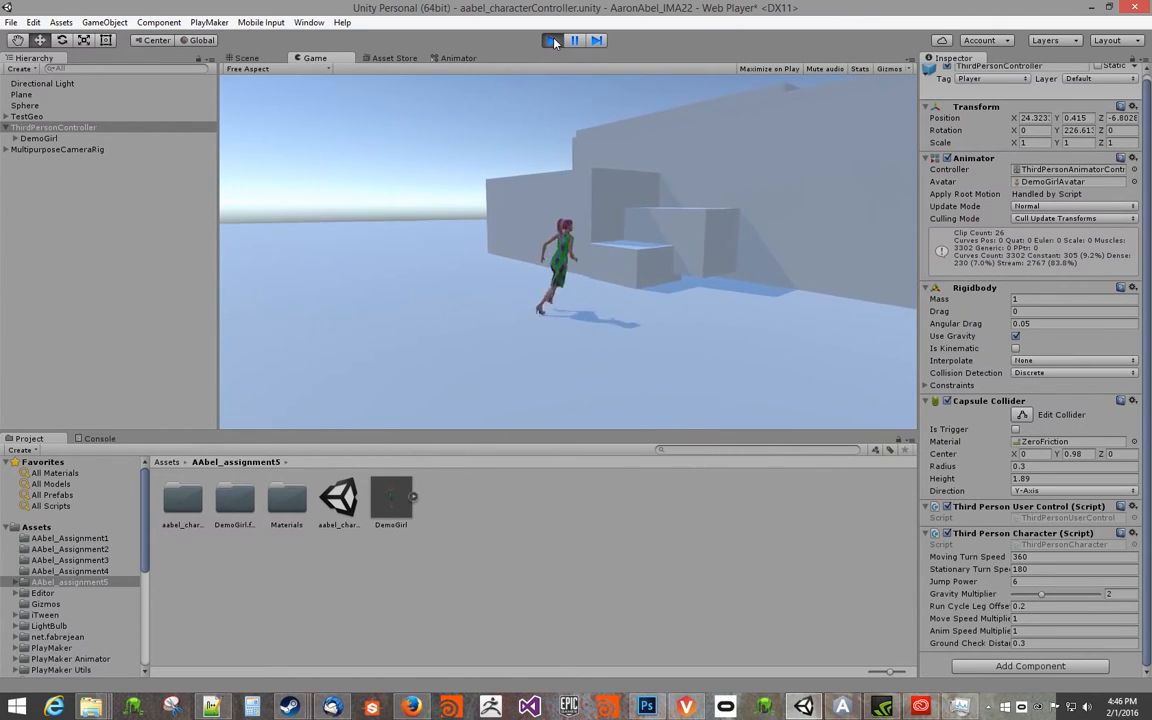
pyautogui.press('space')
pyautogui.press('s')
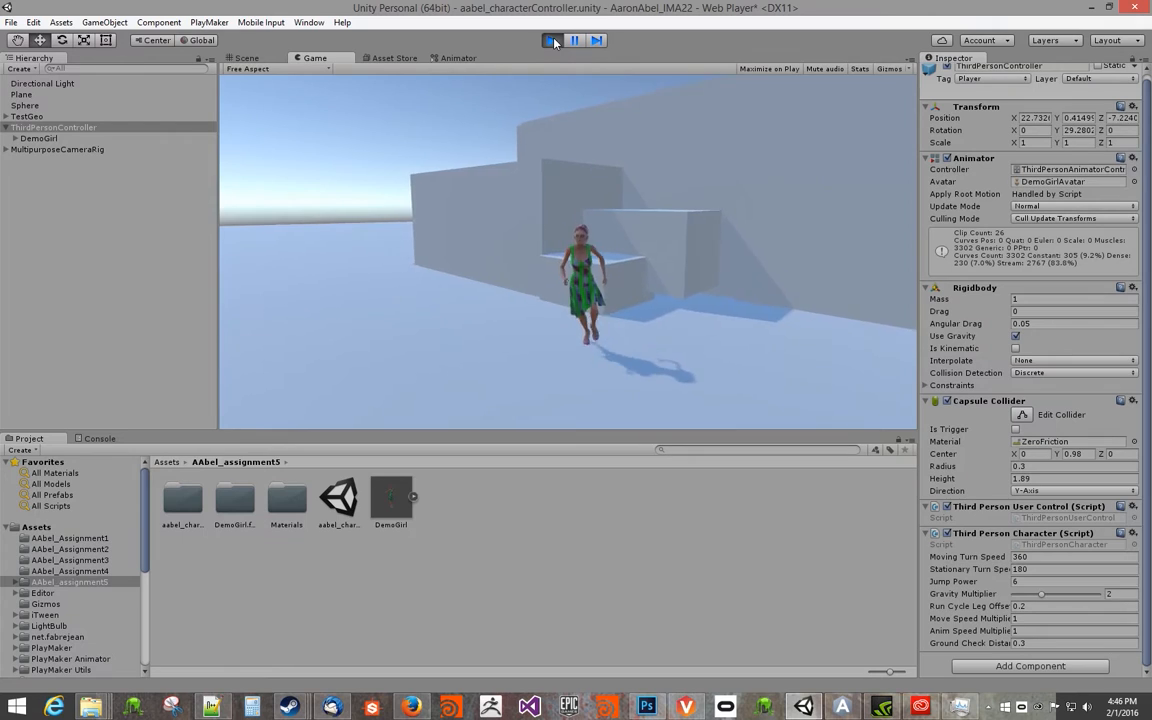
pyautogui.press('d')
pyautogui.press('w')
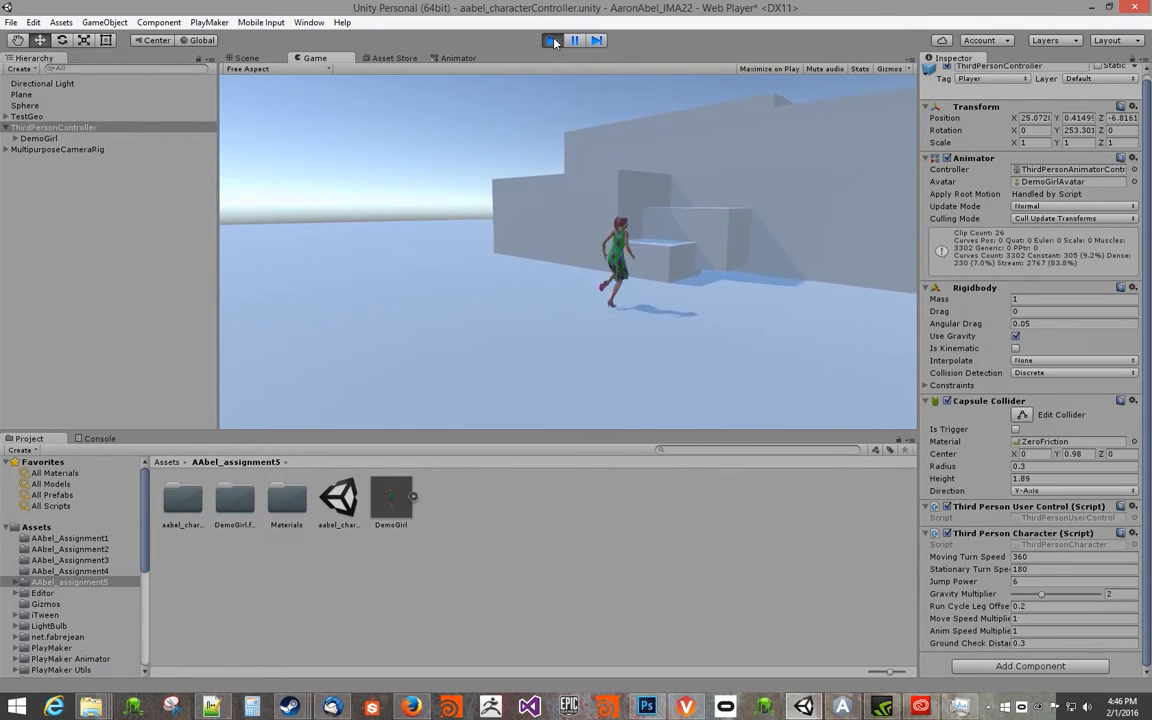
pyautogui.press('space')
pyautogui.press('s')
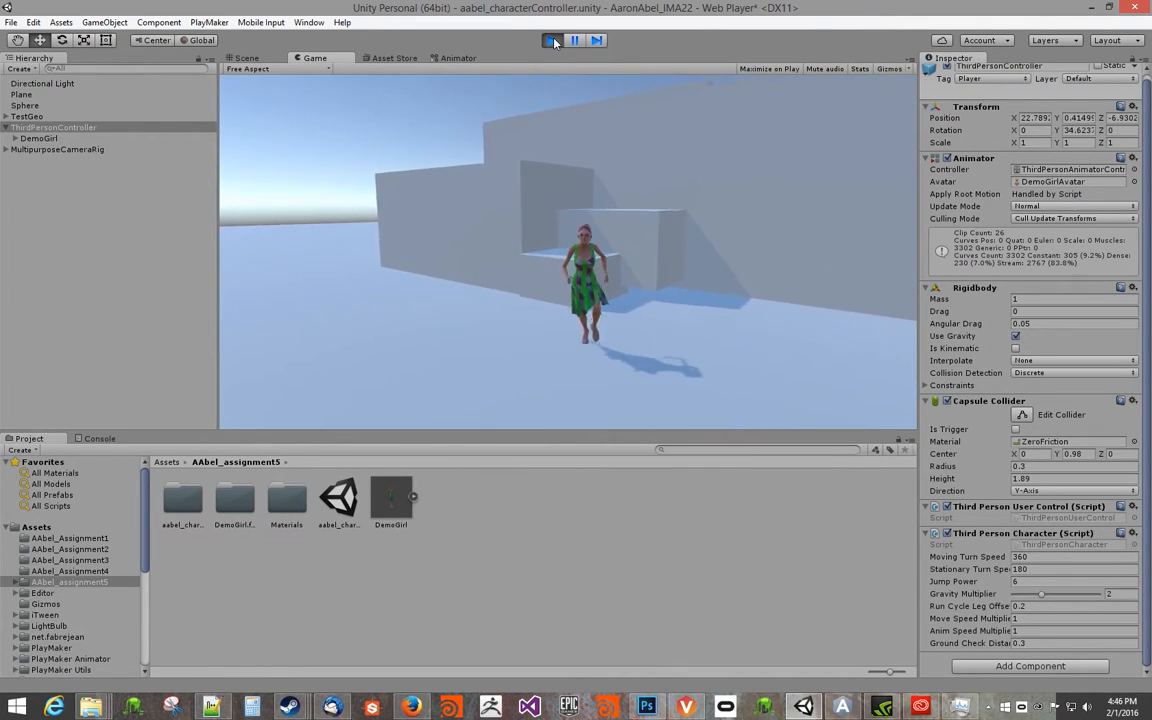
pyautogui.press('d')
pyautogui.press('a')
pyautogui.press('w')
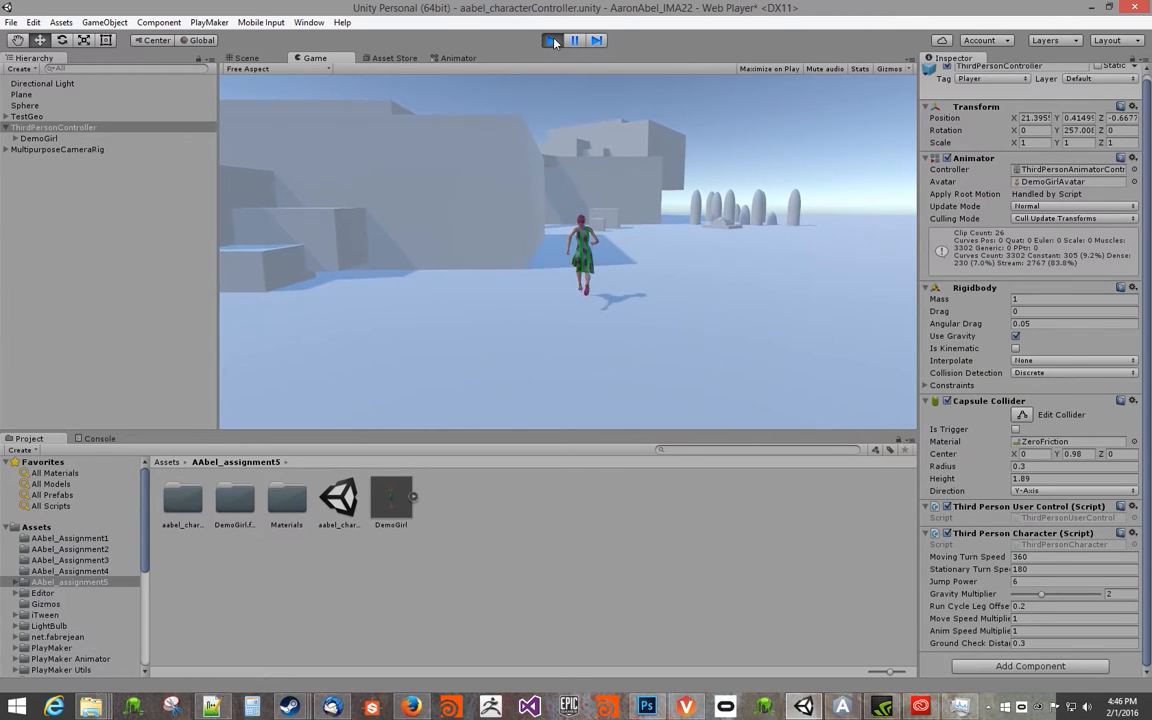
# Run DemoGirl past the small boxes to the rounded pillars, testing jumps and the crouch with the following camera.
pyautogui.press('w')
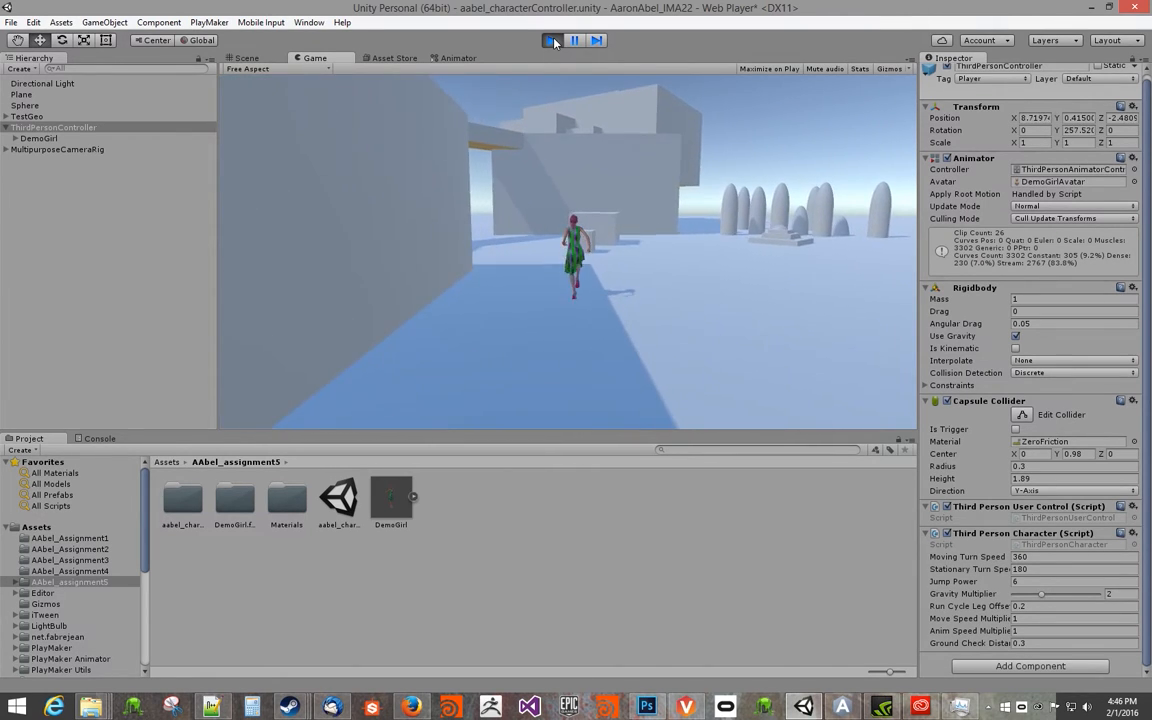
pyautogui.press('space')
pyautogui.press('s')
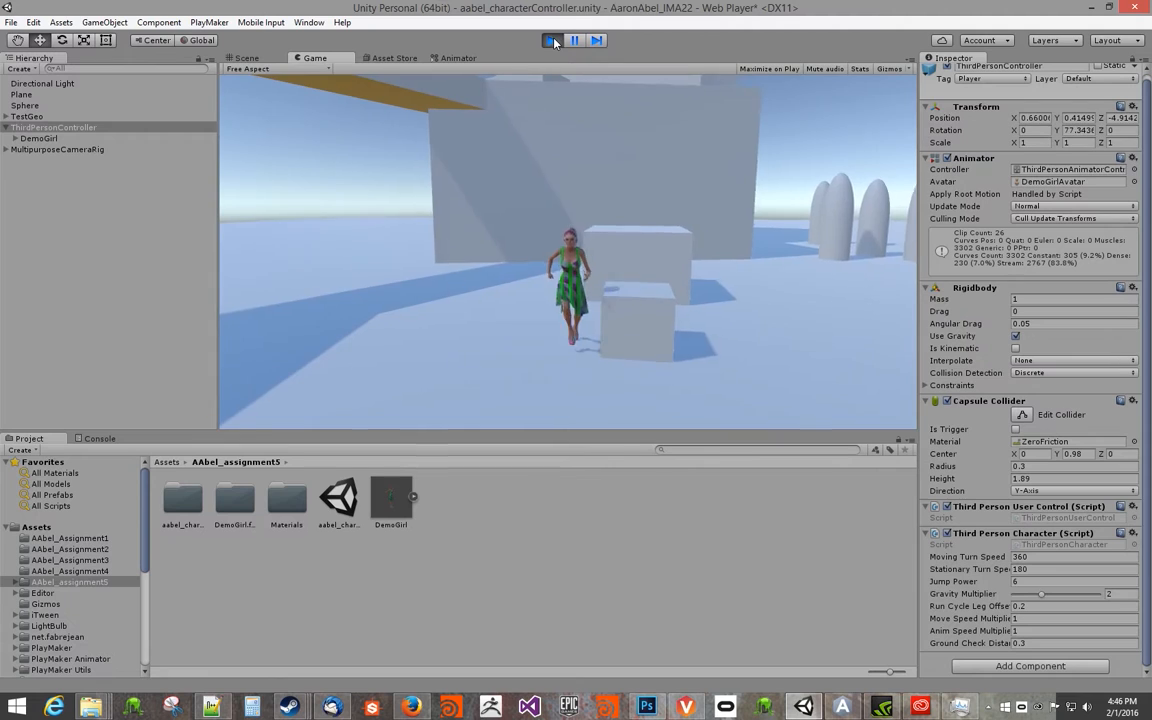
pyautogui.press('d')
pyautogui.press('w')
pyautogui.press('w')
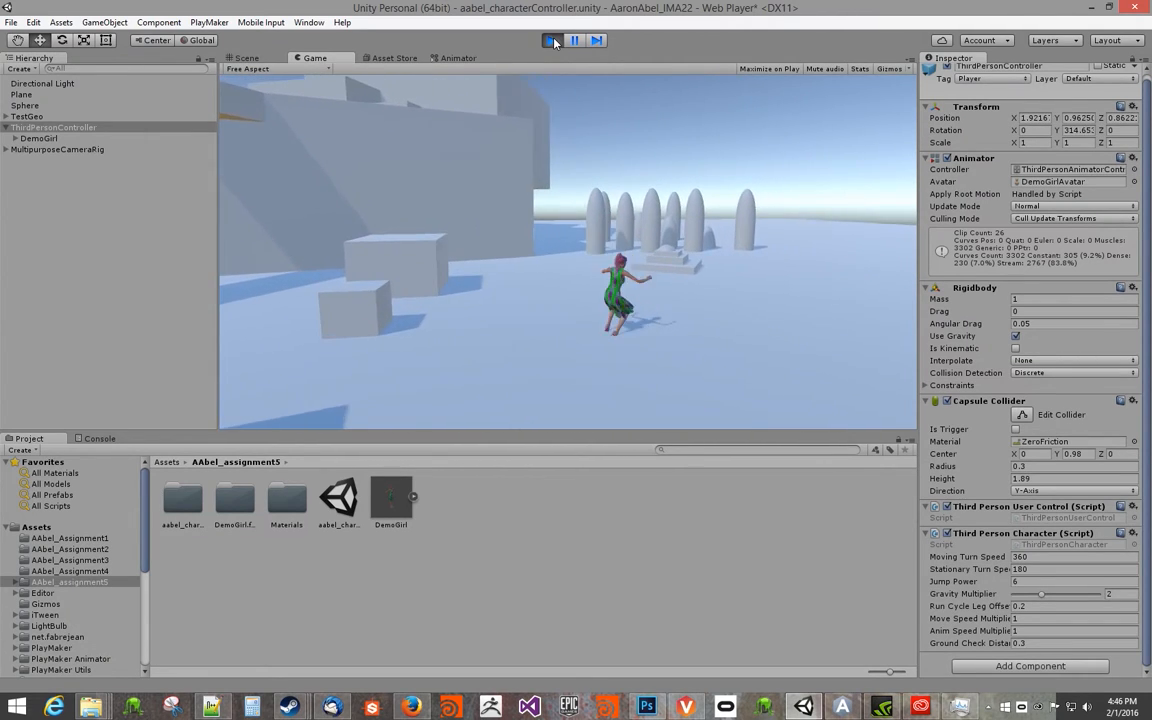
pyautogui.press('w')
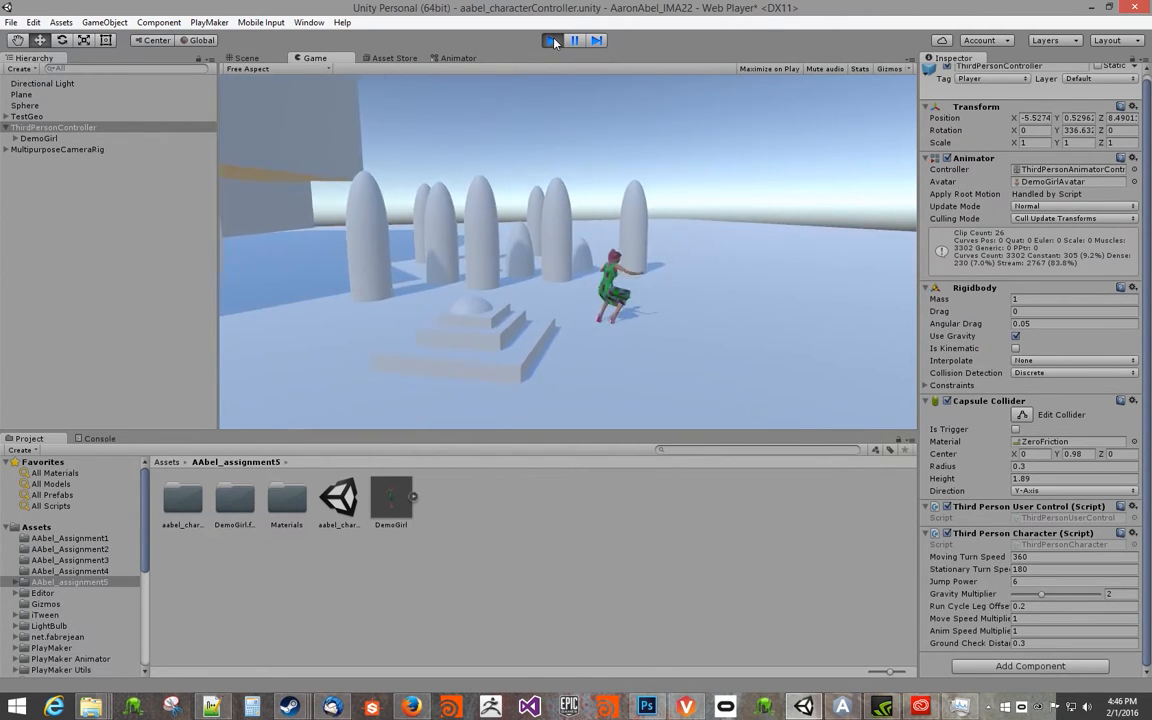
pyautogui.press('d')
pyautogui.press('s')
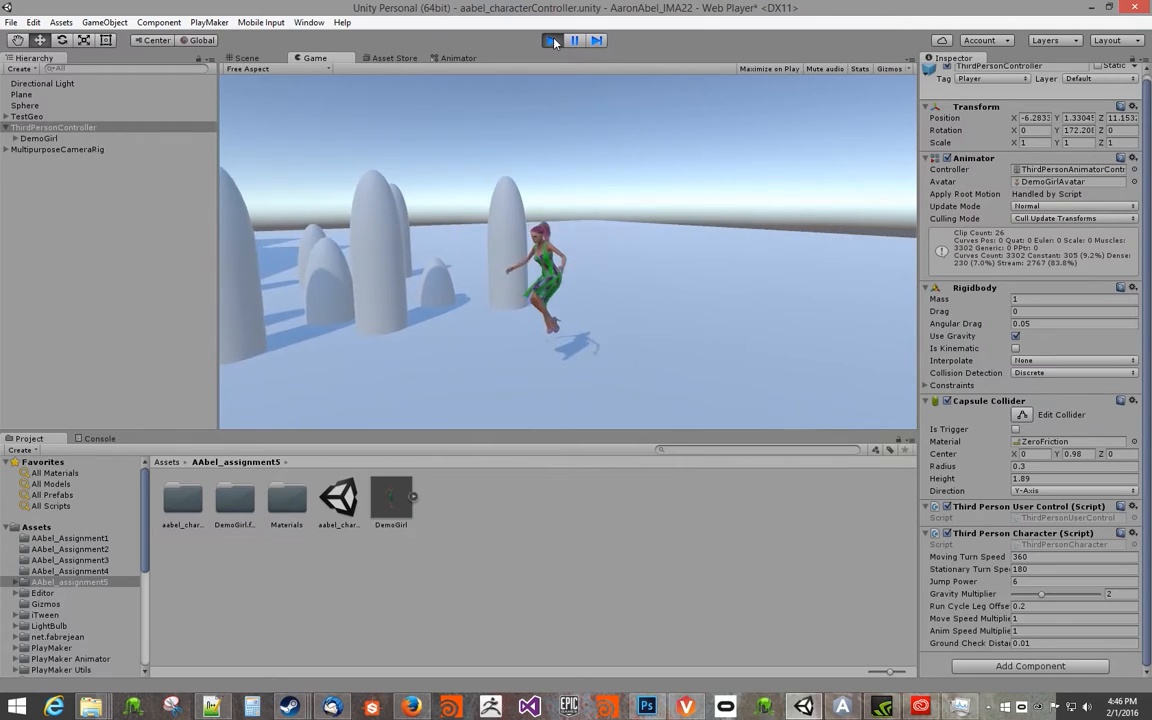
pyautogui.press('c')
pyautogui.press('d')
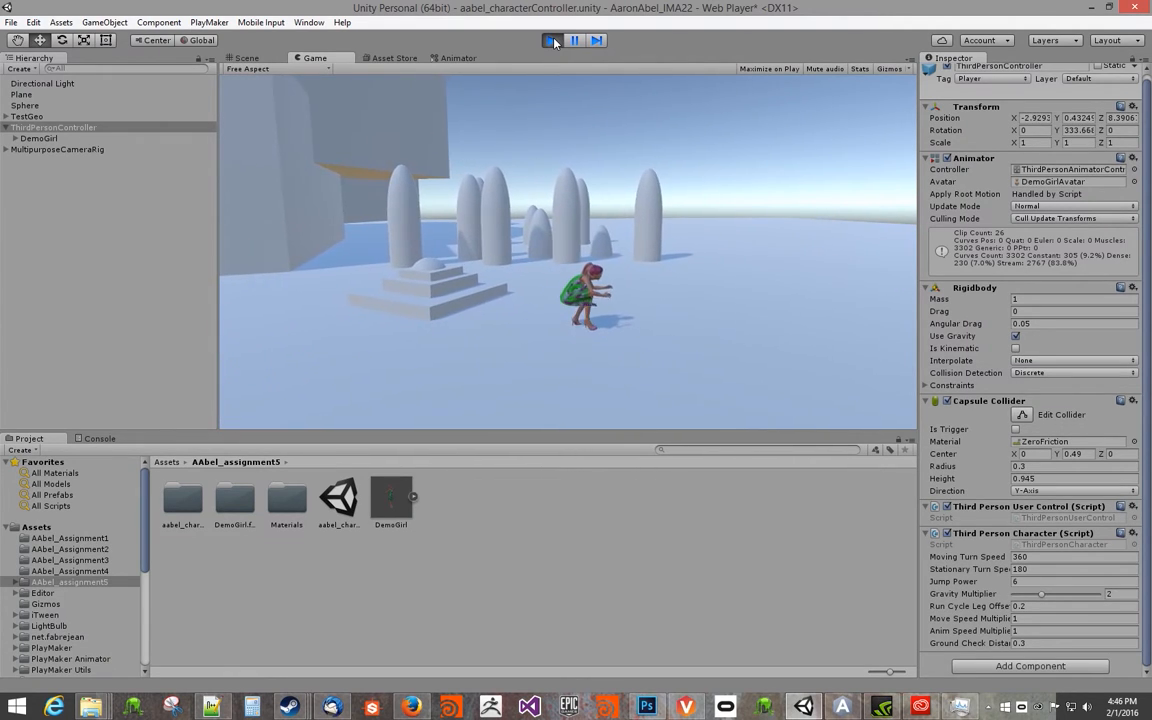
# Move DemoGirl to the stepped pyramid beside the rounded pillars and test her jumps on it.
pyautogui.press('w')
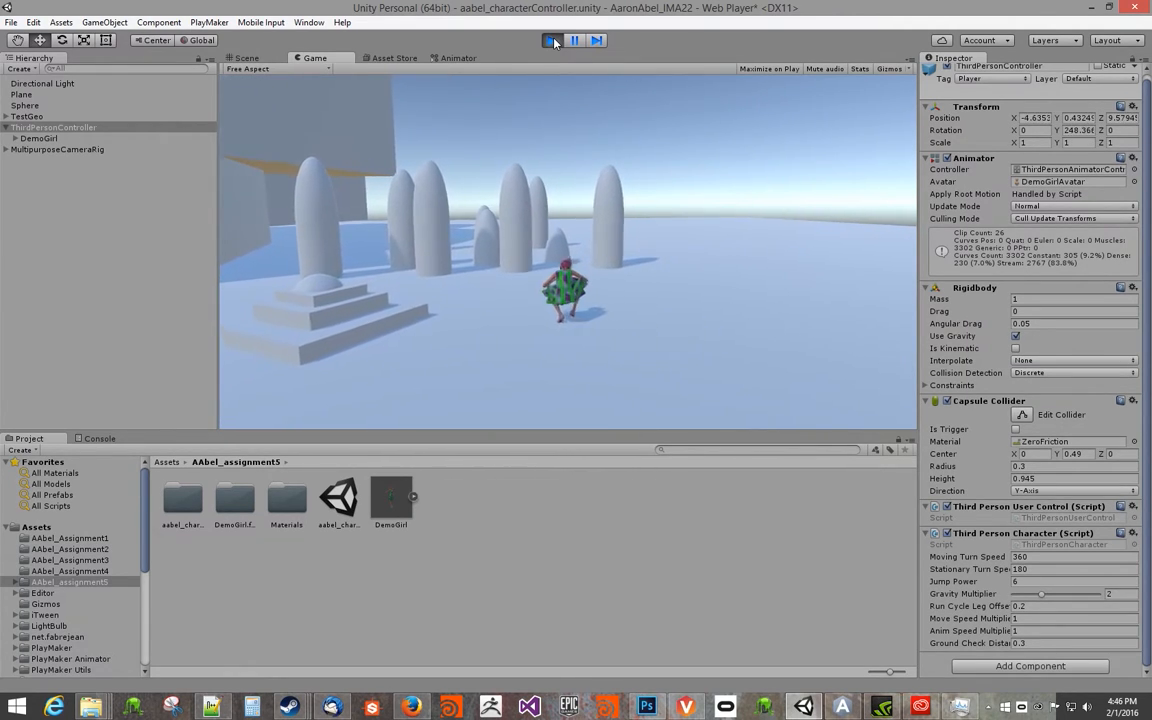
pyautogui.press('a')
pyautogui.press('space')
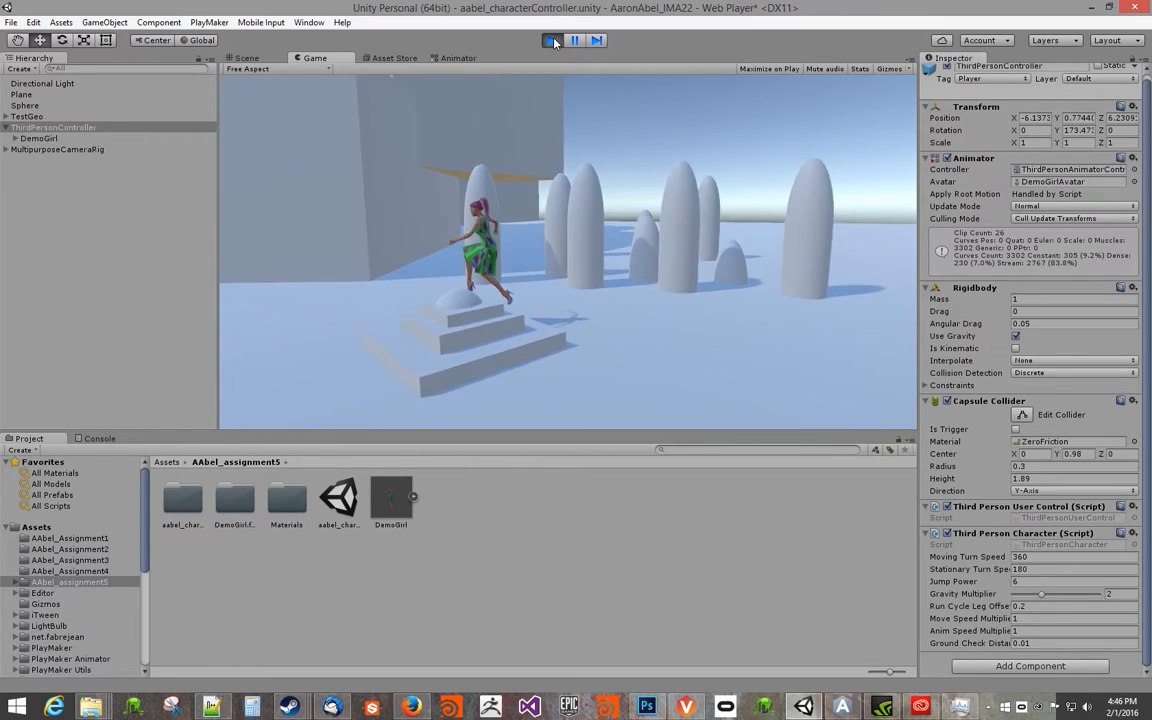
pyautogui.press('s')
pyautogui.press('space')
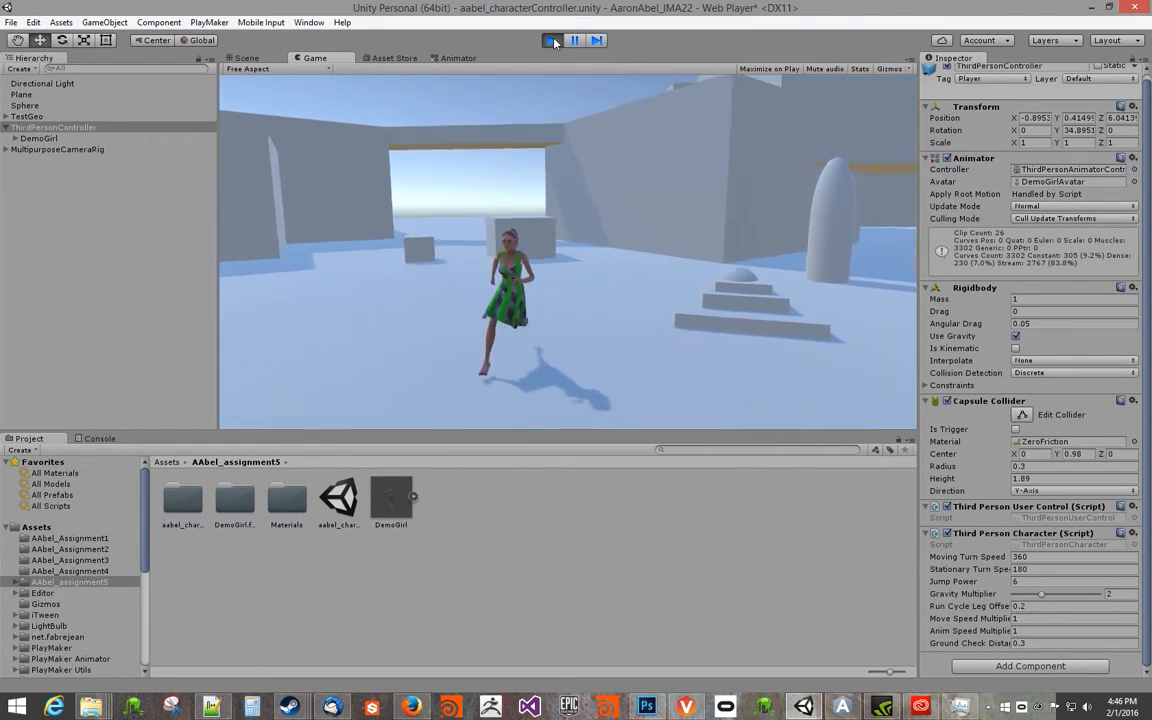
# Run DemoGirl to the stacked blocks at the wall, try jumping up them, and stop the play test.
pyautogui.press('a')
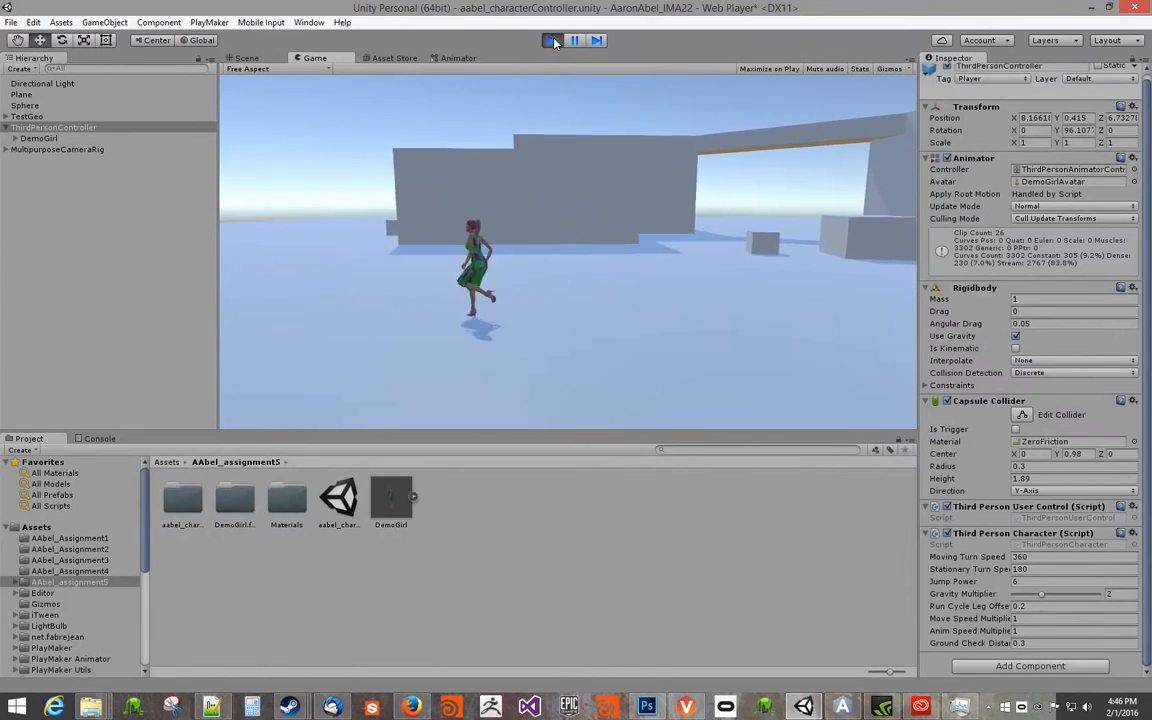
pyautogui.press('w')
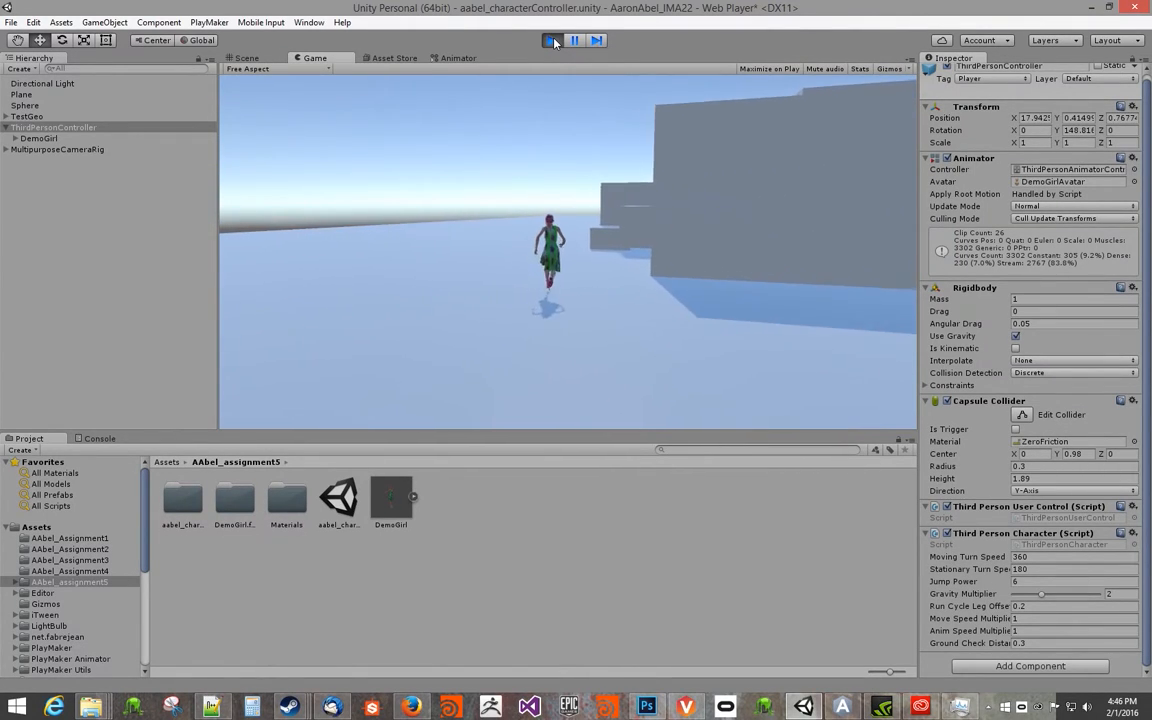
pyautogui.press('d')
pyautogui.press('space')
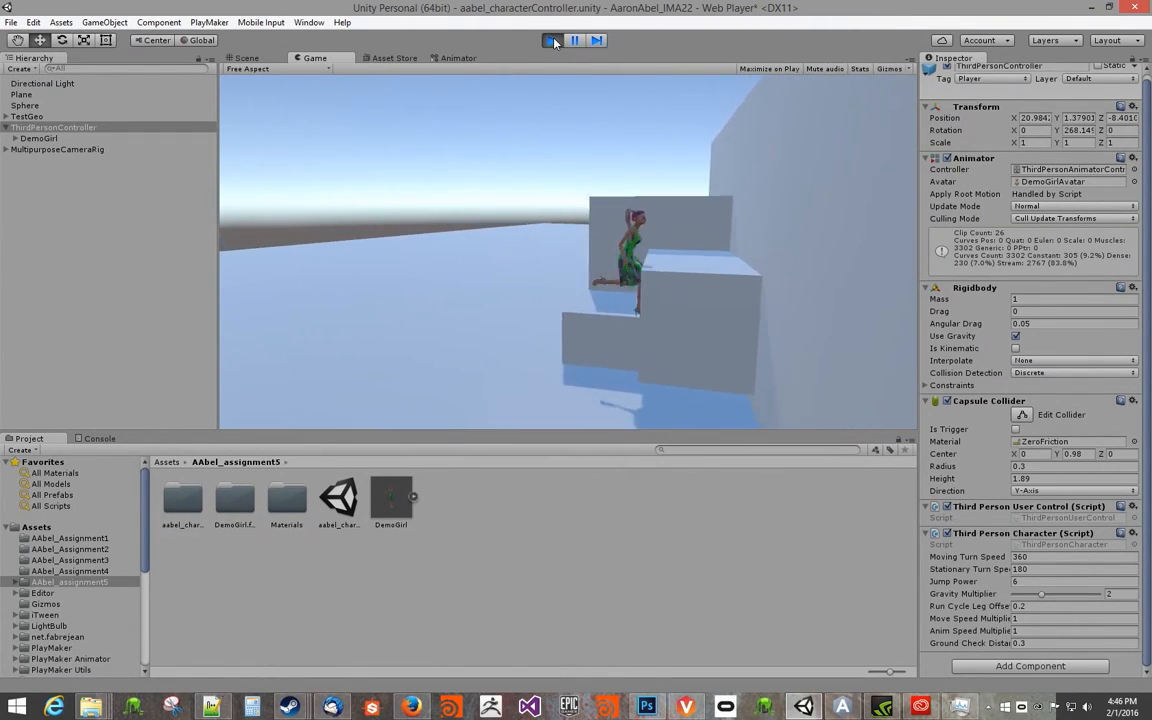
pyautogui.press('space')
pyautogui.press('a')
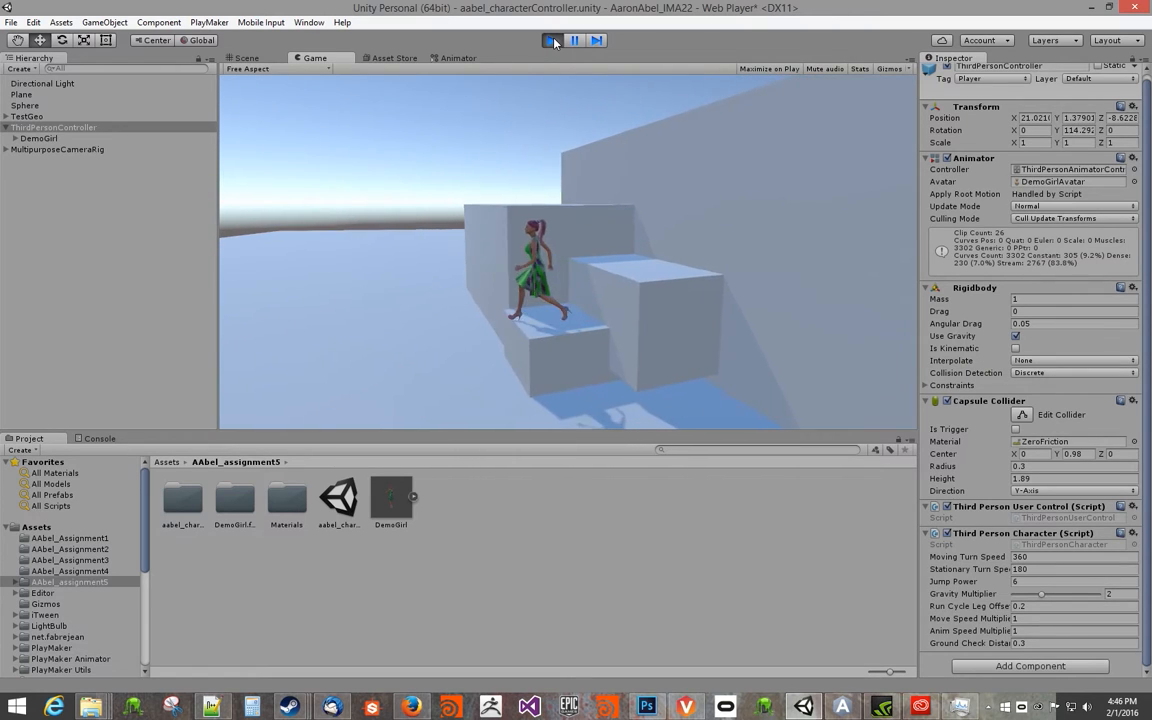
pyautogui.press('space')
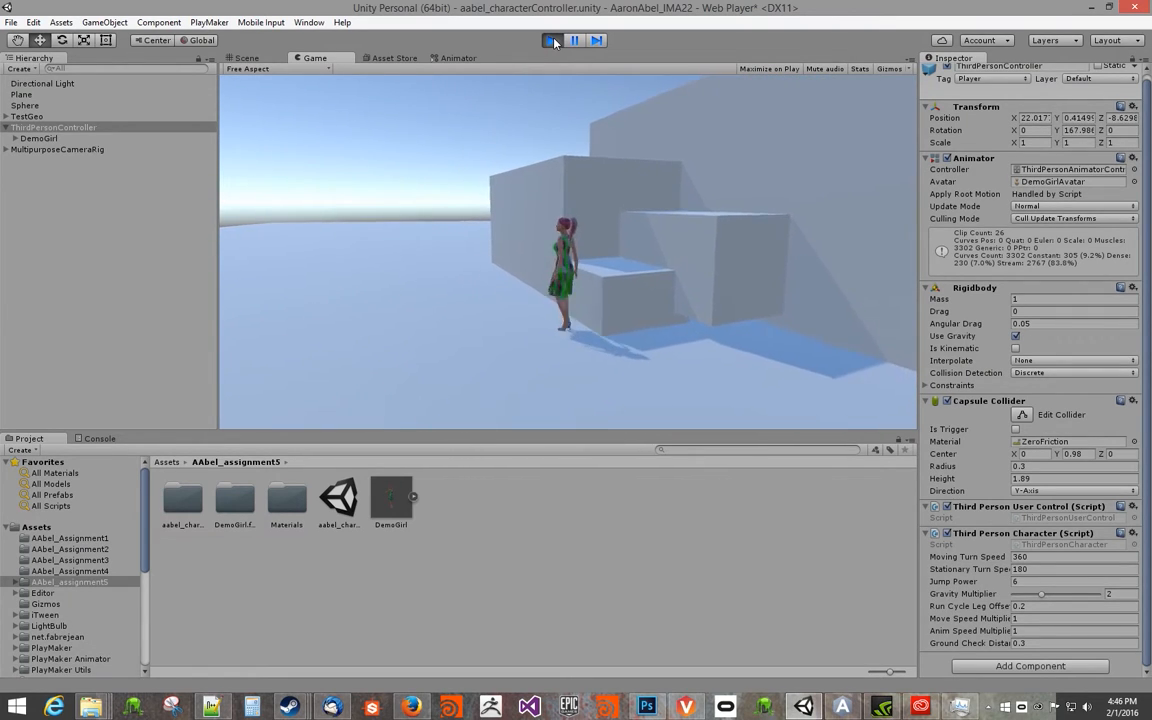
pyautogui.press('s')
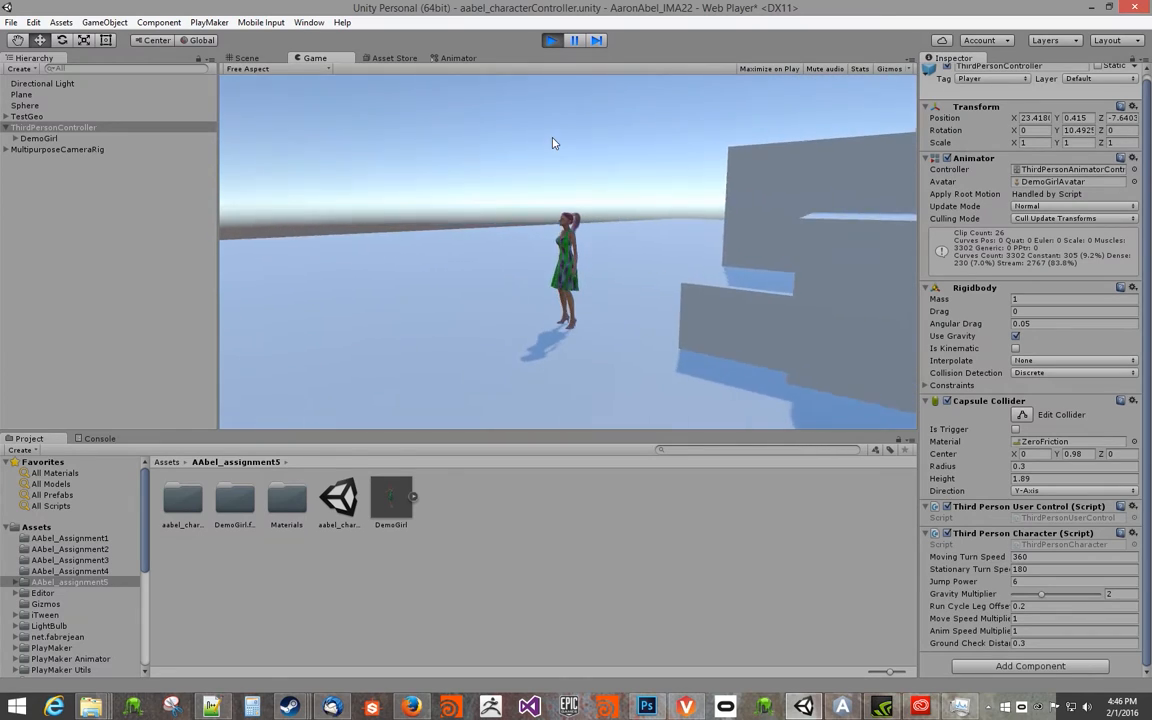
pyautogui.click(552, 40)
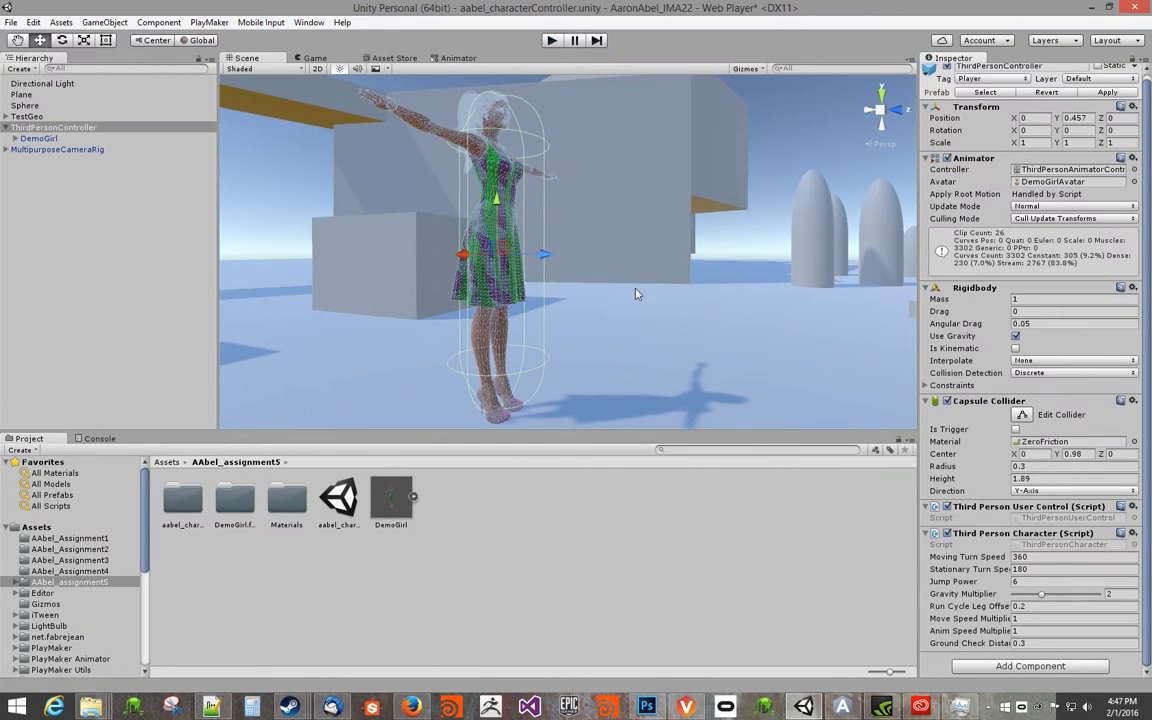
# Relocate ThirdPersonController beside the stacked blocks at about X 19.3, Z -4.55, and rotate it about 157.6° around Y.
pyautogui.keyDown('alt'); pyautogui.moveTo(656, 271); pyautogui.dragTo(400, 265, button='right'); pyautogui.keyUp('alt')
pyautogui.keyDown('alt'); pyautogui.moveTo(400, 265); pyautogui.dragTo(450, 345); pyautogui.keyUp('alt')
pyautogui.keyDown('alt'); pyautogui.moveTo(450, 345); pyautogui.dragTo(962, 327, button='right'); pyautogui.keyUp('alt')
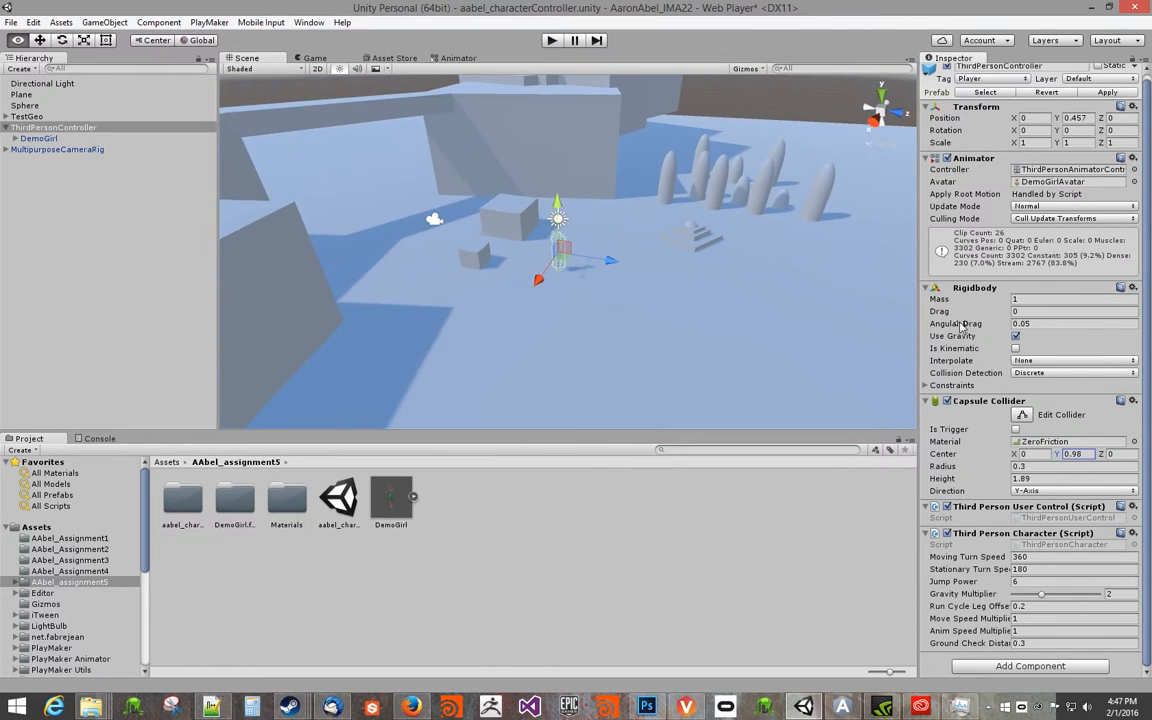
pyautogui.keyDown('alt'); pyautogui.moveTo(714, 229); pyautogui.dragTo(504, 270); pyautogui.keyUp('alt')
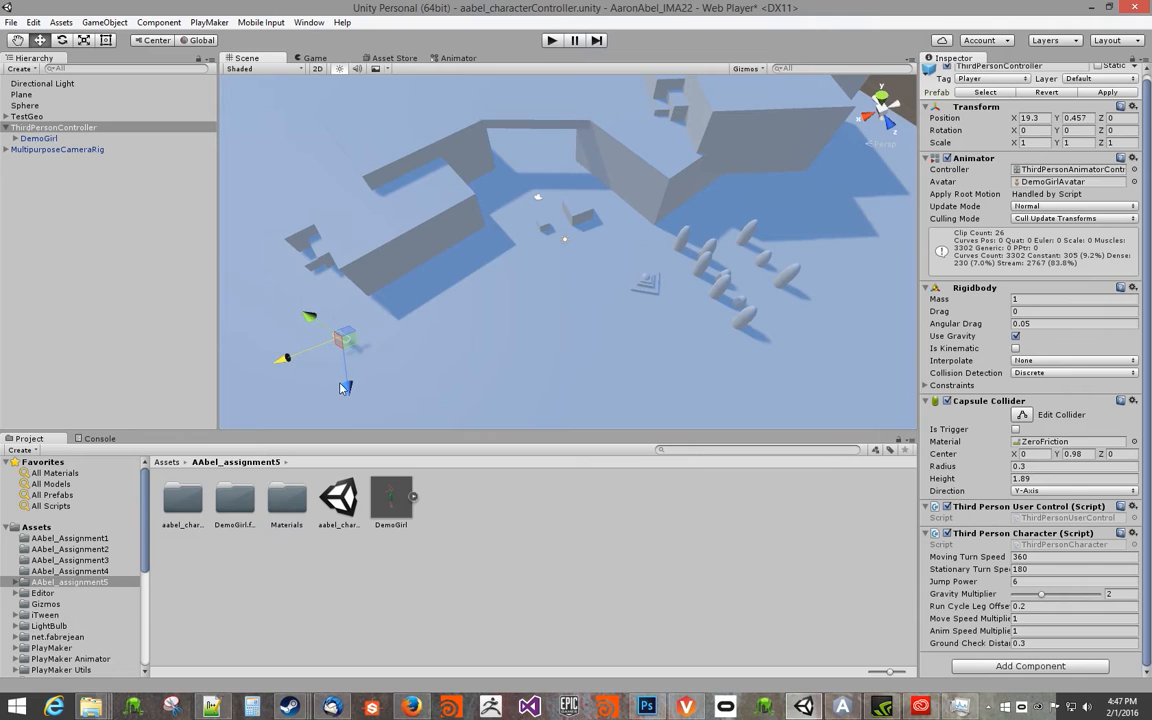
pyautogui.press('f')
pyautogui.keyDown('alt'); pyautogui.moveTo(480, 345); pyautogui.dragTo(608, 333); pyautogui.keyUp('alt')
pyautogui.press('e')
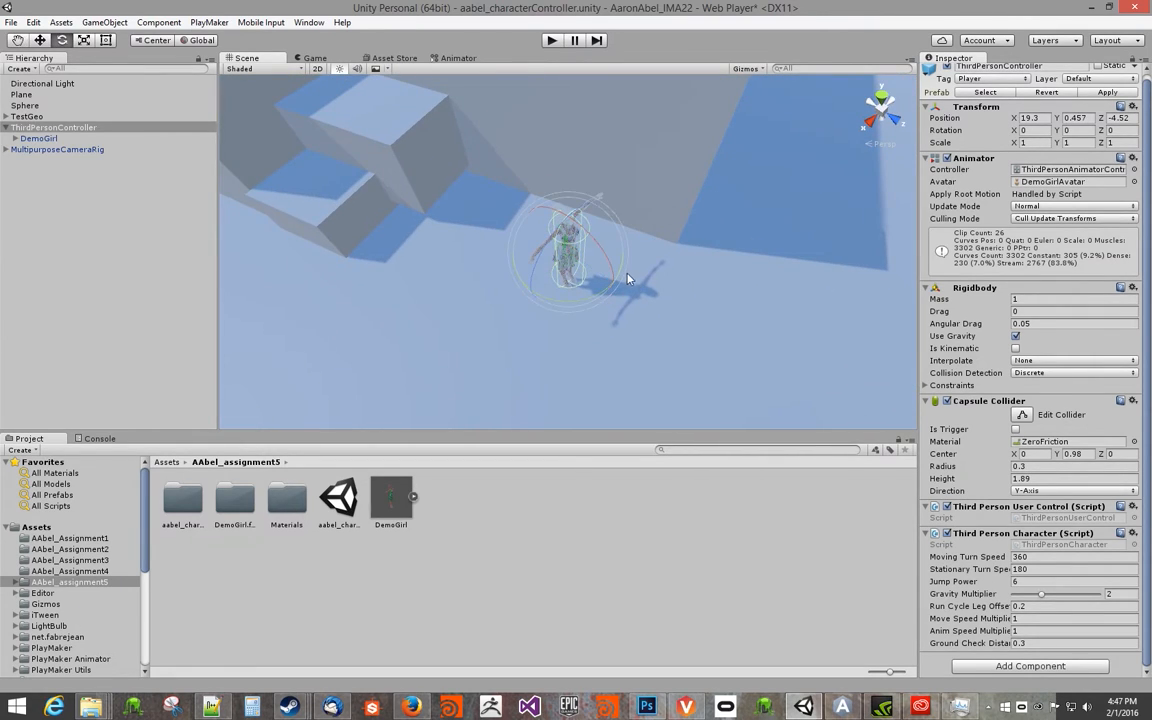
pyautogui.keyDown('alt'); pyautogui.moveTo(397, 261); pyautogui.dragTo(653, 105); pyautogui.keyUp('alt')
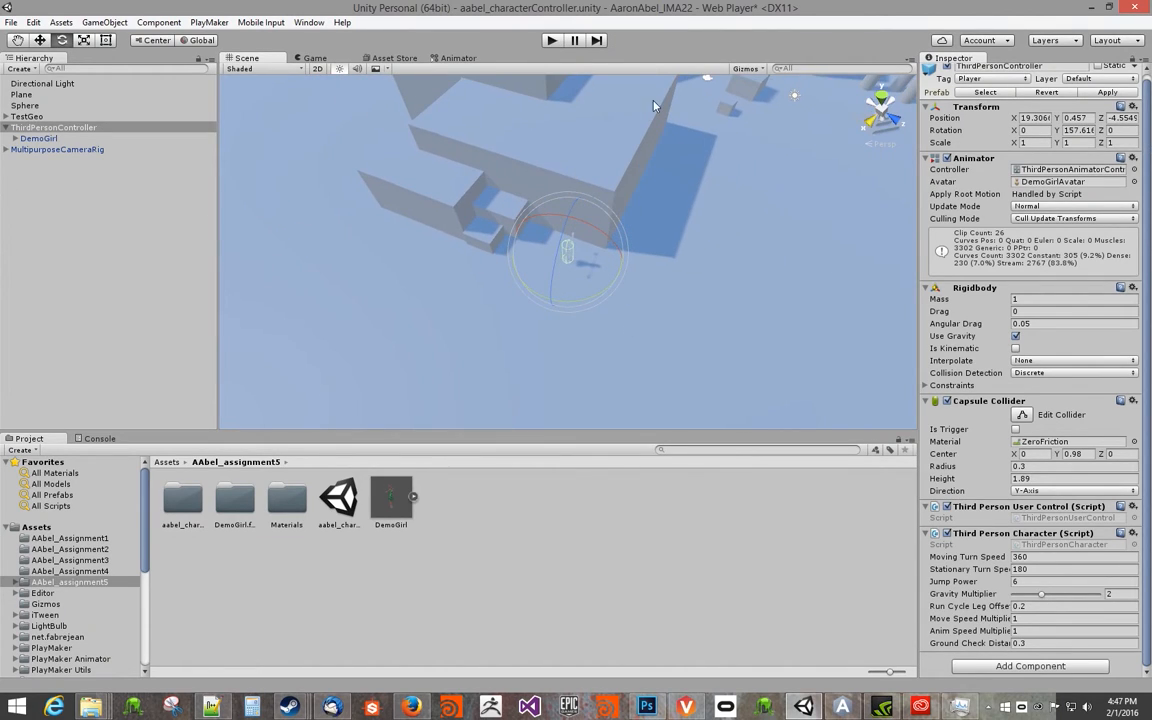
# Move MultipurposeCameraRig next to DemoGirl at about X 17.71, Z -6.65, with a Y rotation of about -162.14°.
pyautogui.click(37, 150)
pyautogui.moveTo(752, 160); pyautogui.dragTo(705, 214)
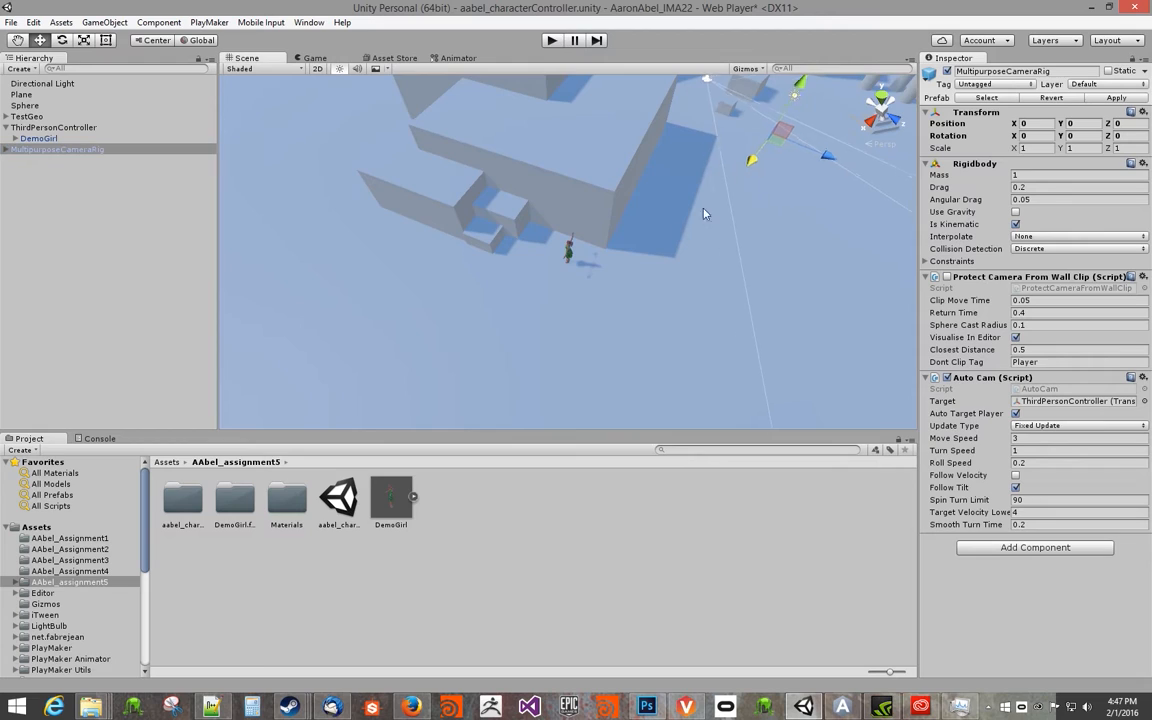
pyautogui.moveTo(644, 290); pyautogui.dragTo(638, 290)
pyautogui.press('e')
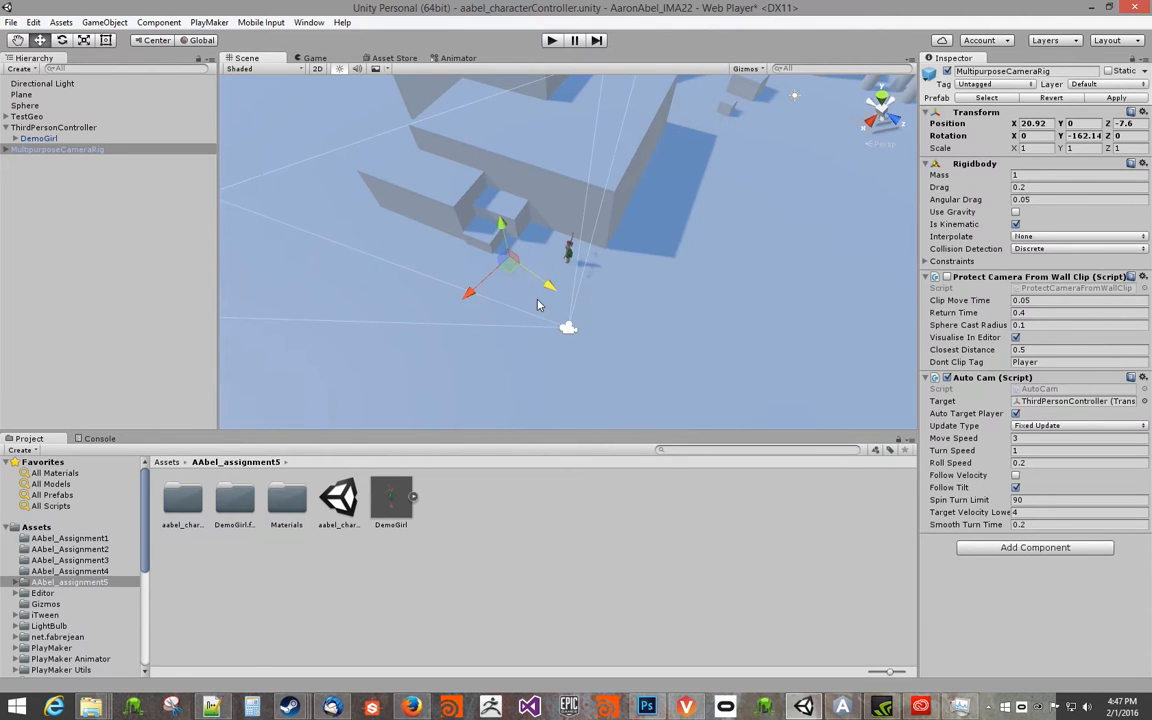
pyautogui.keyDown('alt'); pyautogui.moveTo(601, 257); pyautogui.dragTo(727, 99); pyautogui.keyUp('alt')
pyautogui.keyDown('alt'); pyautogui.moveTo(585, 184); pyautogui.dragTo(745, 190, button='right'); pyautogui.keyUp('alt')
pyautogui.keyDown('alt'); pyautogui.moveTo(745, 190); pyautogui.dragTo(640, 208); pyautogui.keyUp('alt')
pyautogui.keyDown('alt'); pyautogui.moveTo(640, 208); pyautogui.dragTo(836, 212, button='right'); pyautogui.keyUp('alt')
pyautogui.keyDown('alt'); pyautogui.moveTo(836, 212); pyautogui.dragTo(552, 252); pyautogui.keyUp('alt')
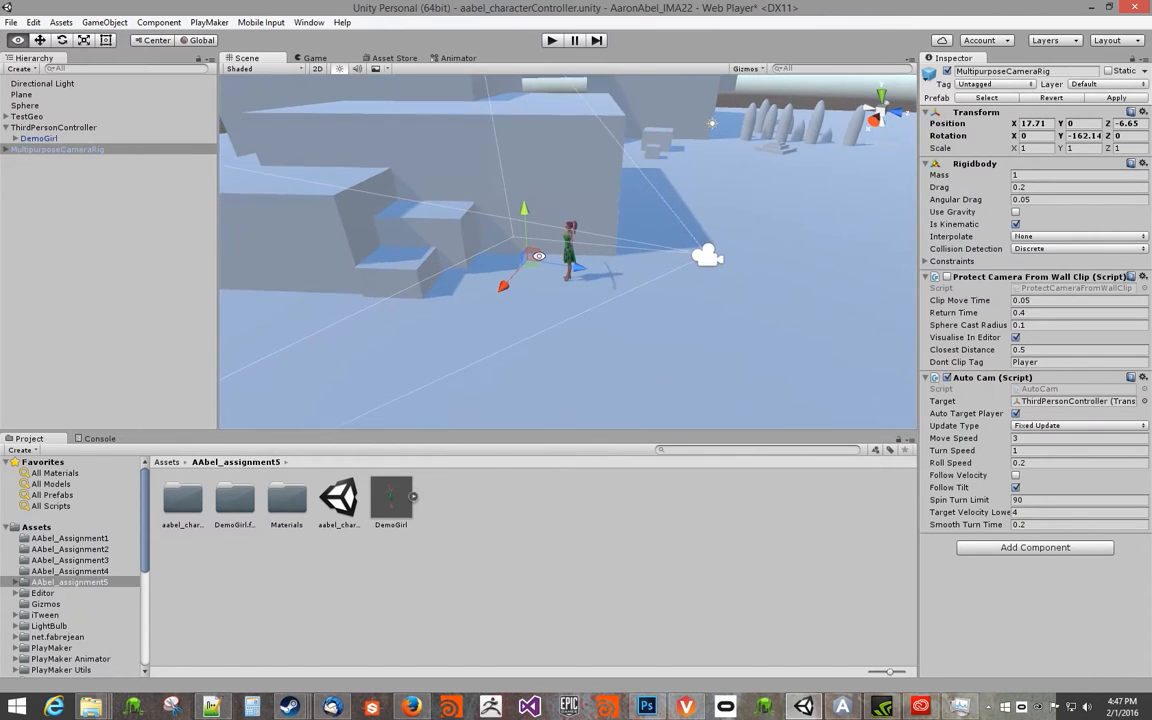
# Stretch the lowest stacked block, Cube (11), to a Z scale of about 3 and shift it to about X 32.8.
pyautogui.click(418, 275)
pyautogui.keyDown('alt'); pyautogui.moveTo(418, 275); pyautogui.dragTo(575, 313); pyautogui.keyUp('alt')
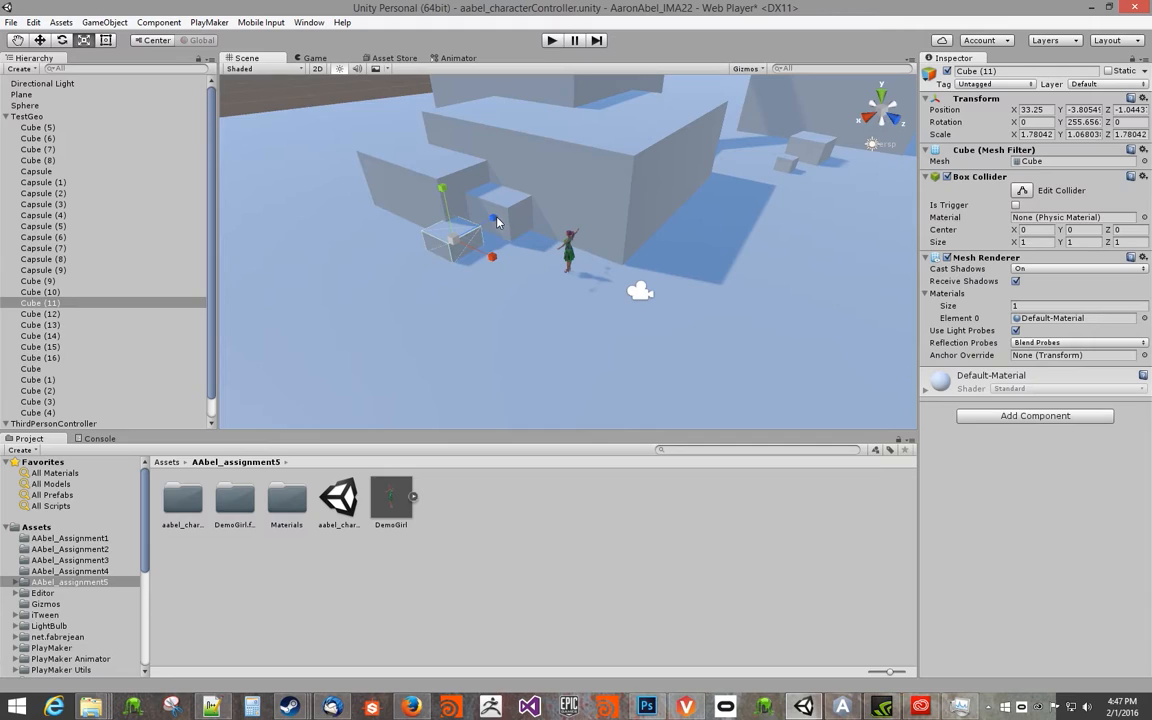
pyautogui.moveTo(546, 196); pyautogui.dragTo(521, 196)
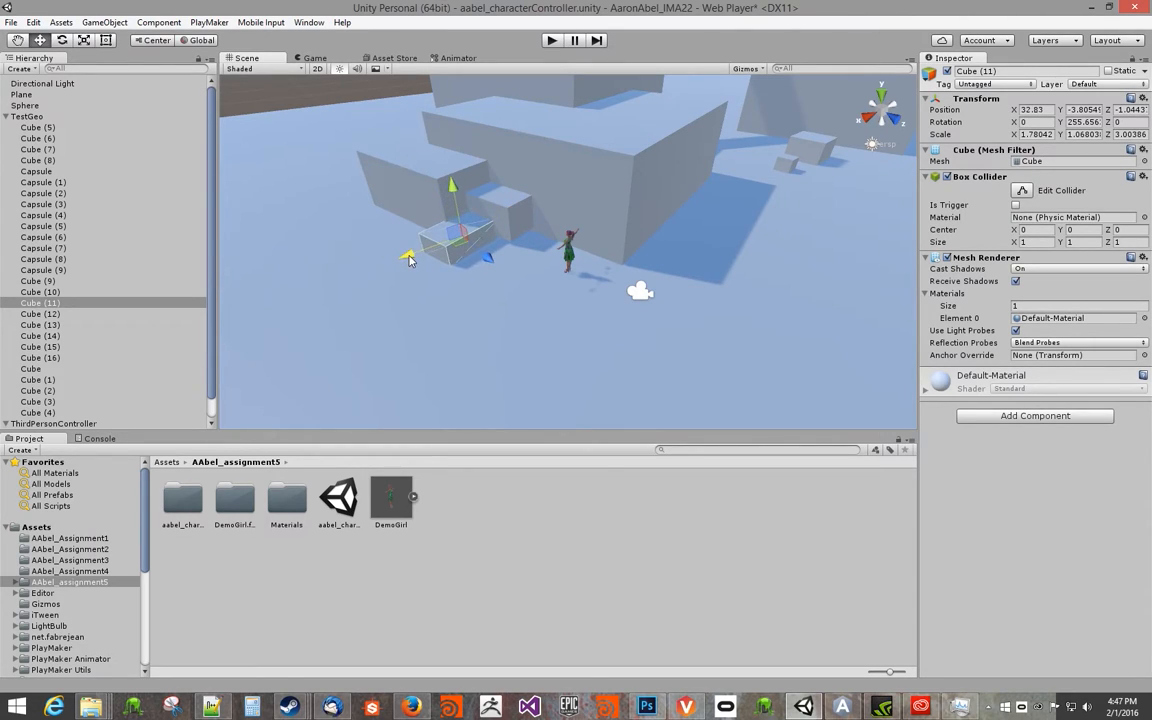
pyautogui.click(510, 205)
pyautogui.keyDown('alt'); pyautogui.moveTo(625, 298); pyautogui.dragTo(685, 256); pyautogui.keyUp('alt')
pyautogui.keyDown('alt'); pyautogui.moveTo(685, 256); pyautogui.dragTo(716, 255, button='right'); pyautogui.keyUp('alt')
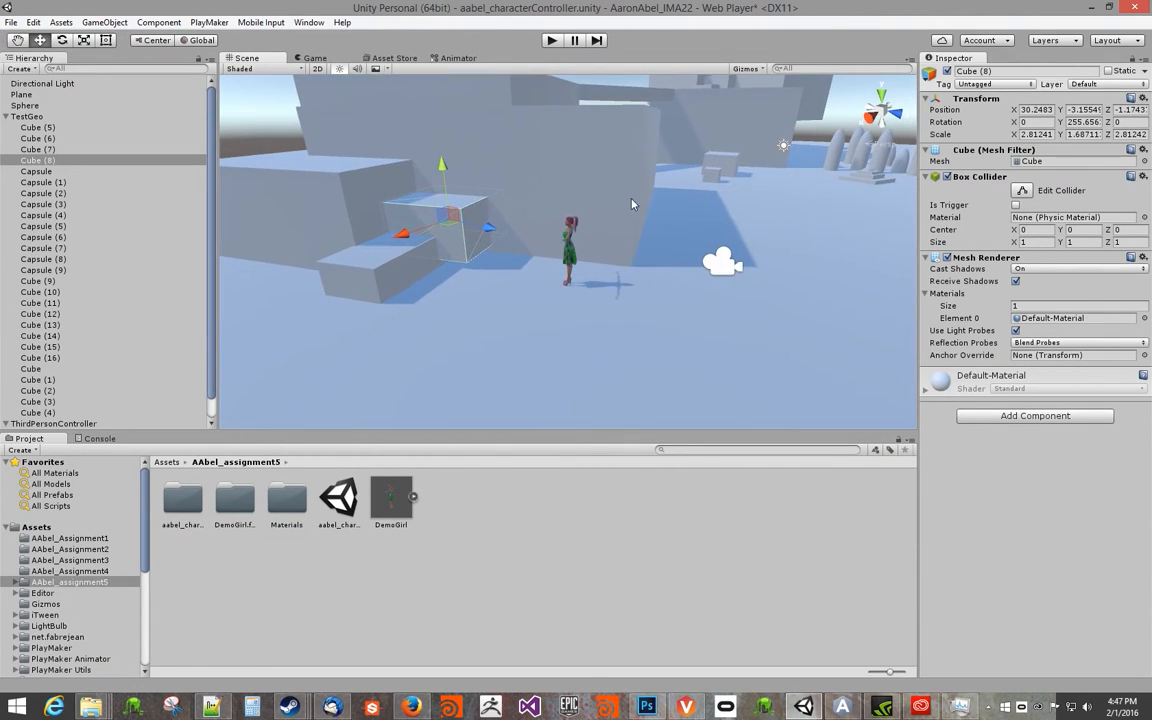
# Set ThirdPersonController's Jump Power to 6.3 in its Third Person Character script.
pyautogui.click(7, 117)
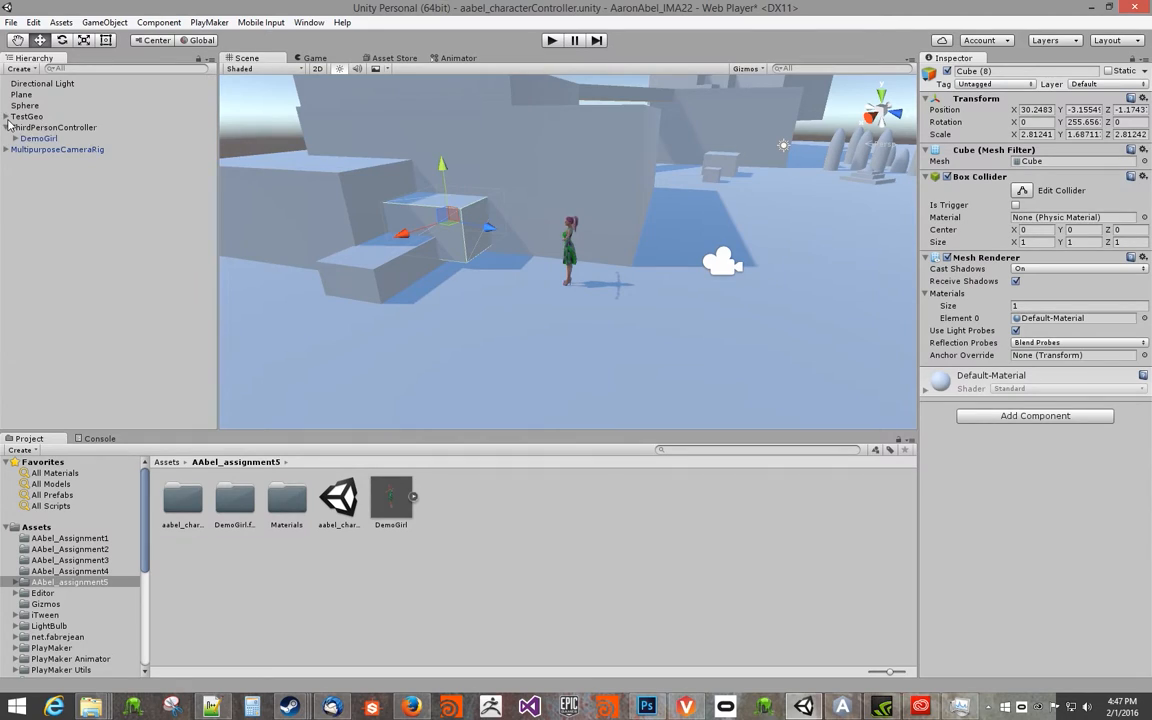
pyautogui.click(60, 128)
pyautogui.scroll(-1, 1012, 503)
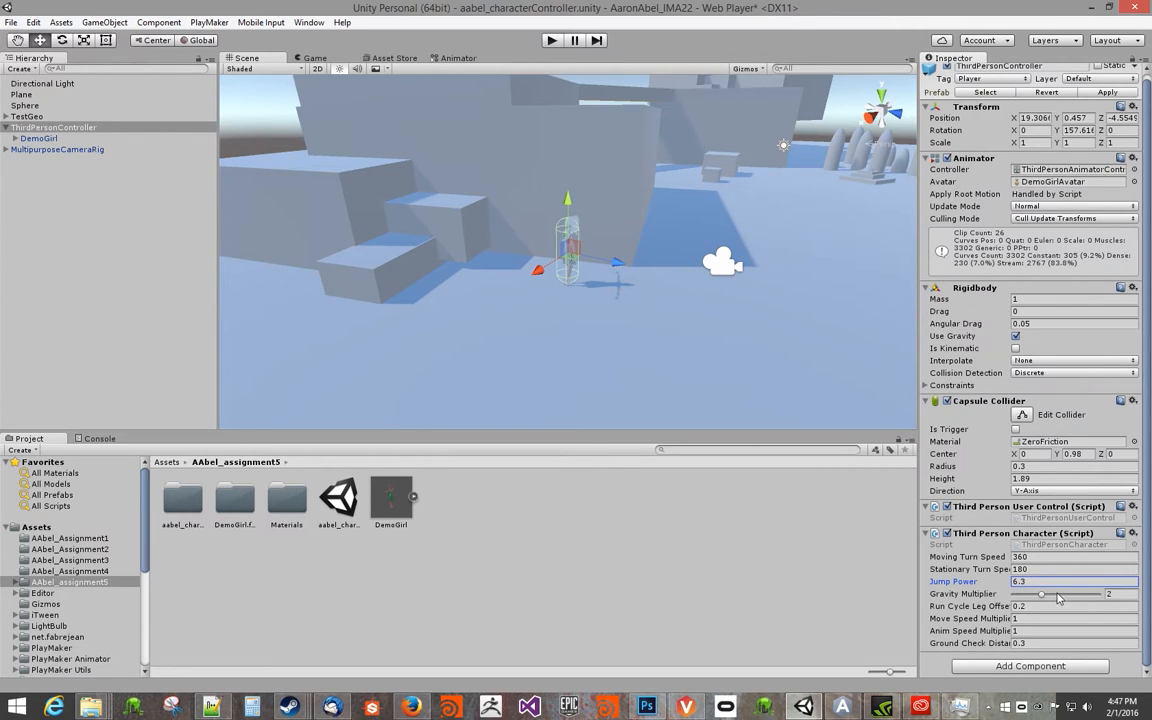
# Play-test the scene by running DemoGirl to the stacked blocks and jumping onto the lowest one.
pyautogui.click(556, 44)
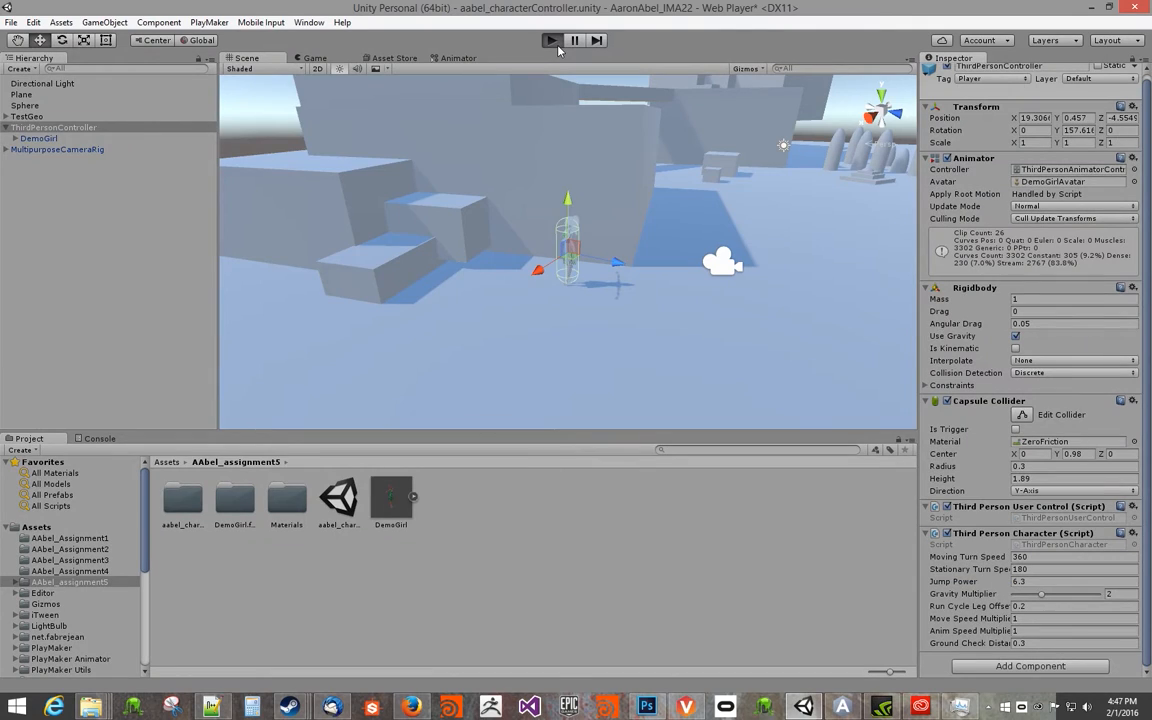
pyautogui.press('w')
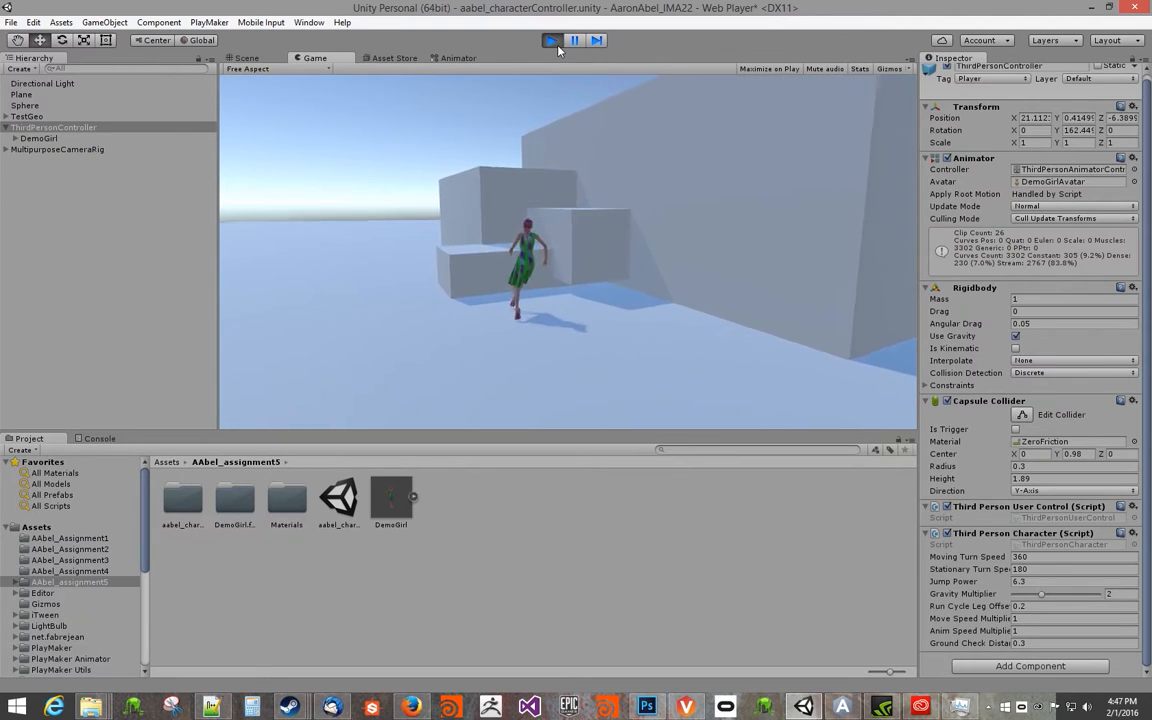
pyautogui.press('space')
pyautogui.press('a')
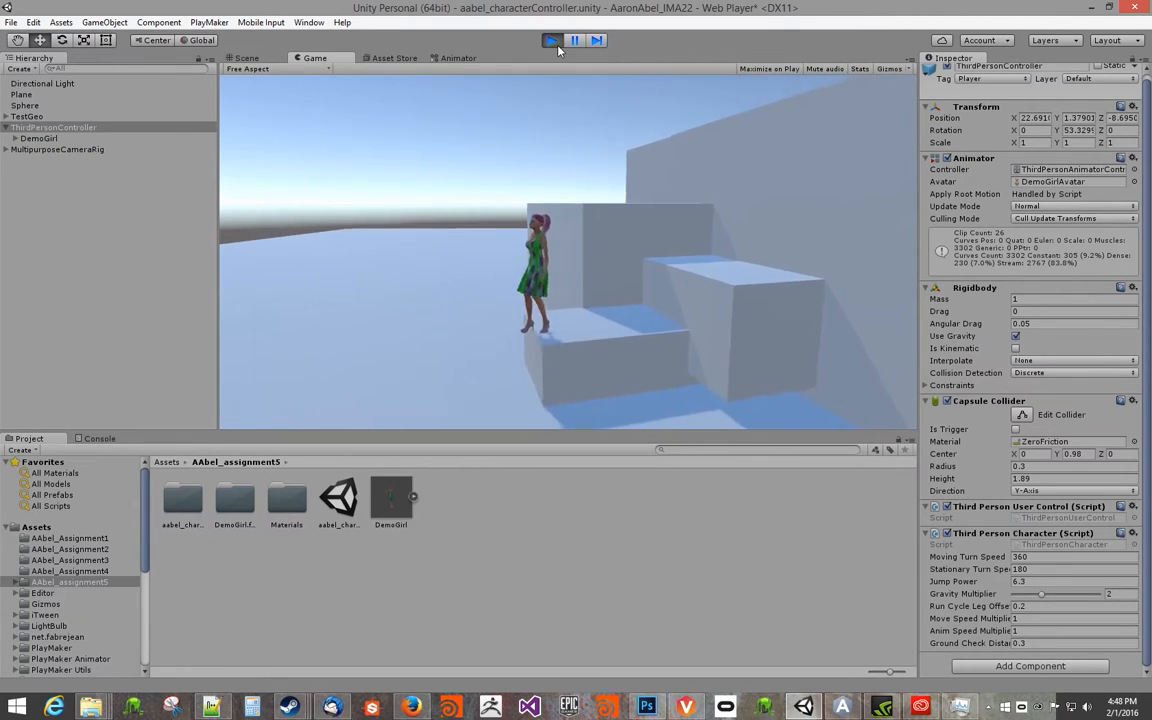
pyautogui.press('space')
pyautogui.press('a')
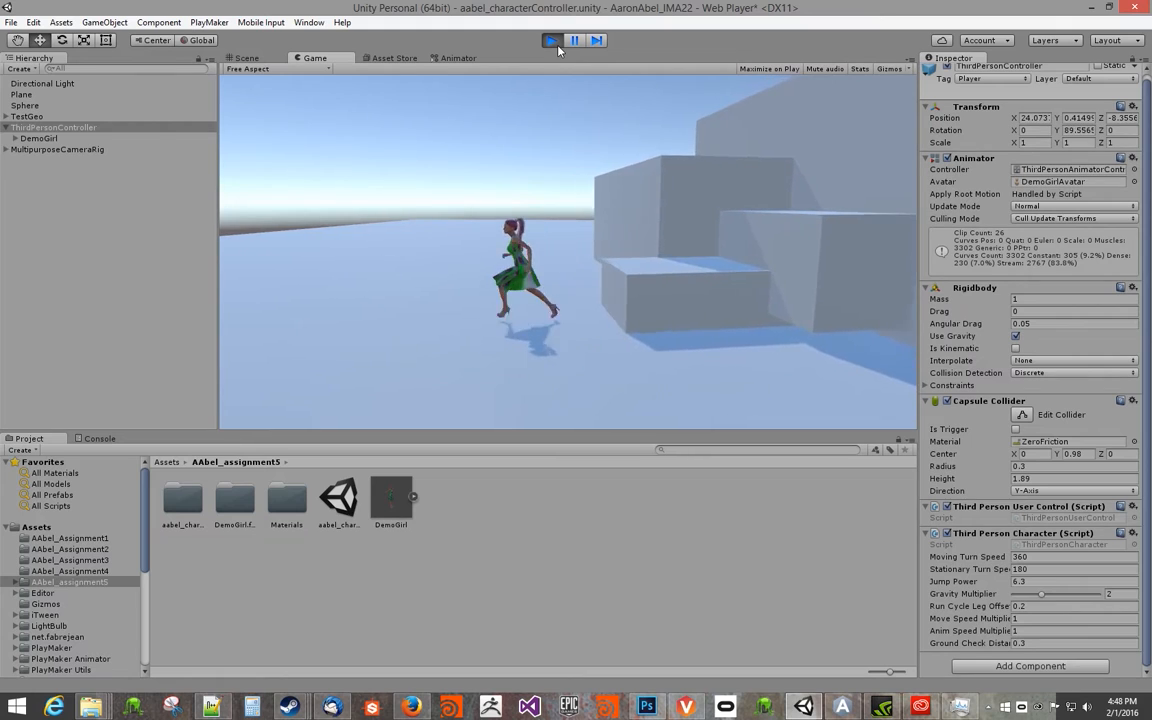
# Circle DemoGirl around in front of the stacked blocks and repeat her jumps until she stands on the lowest one.
pyautogui.press('d')
pyautogui.press('space')
pyautogui.press('a')
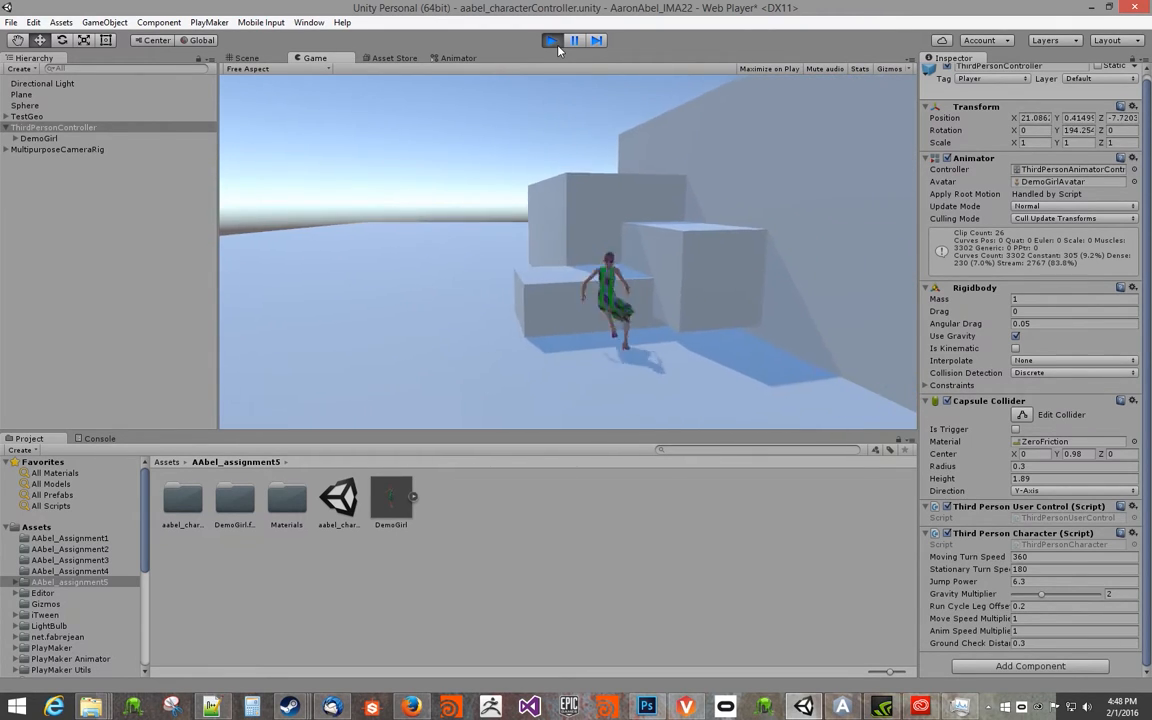
pyautogui.press('space')
pyautogui.press('d')
pyautogui.press('a')
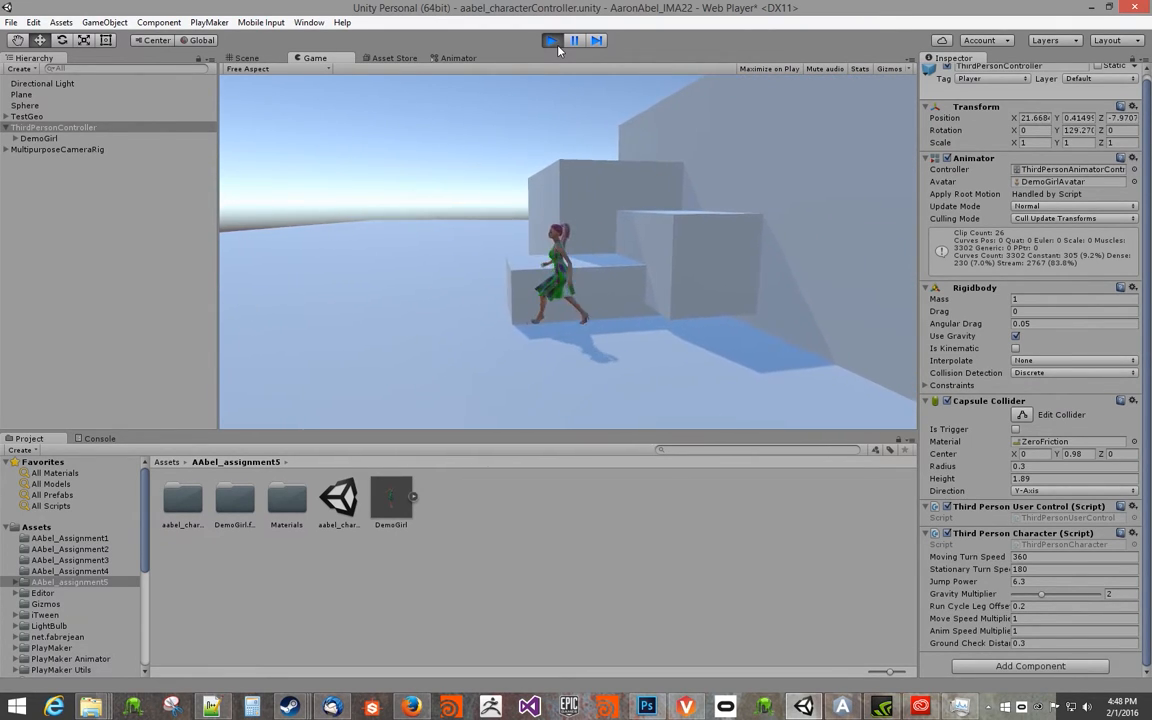
pyautogui.press('d')
pyautogui.press('space')
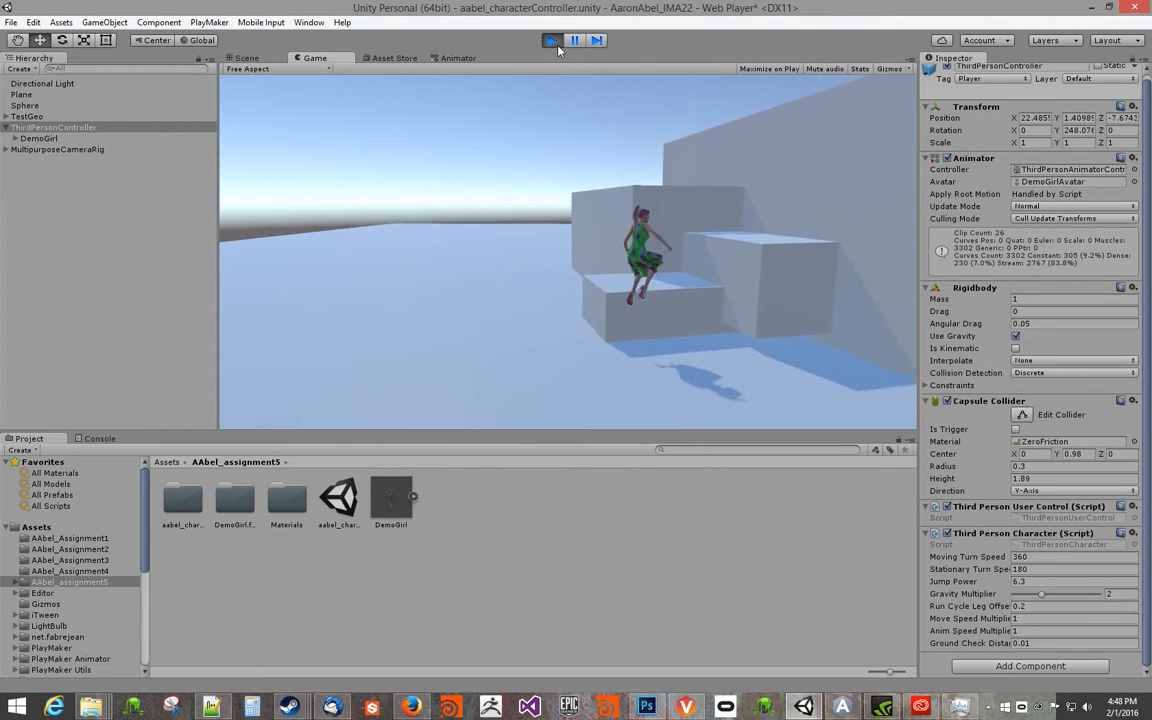
pyautogui.press('a')
pyautogui.press('d')
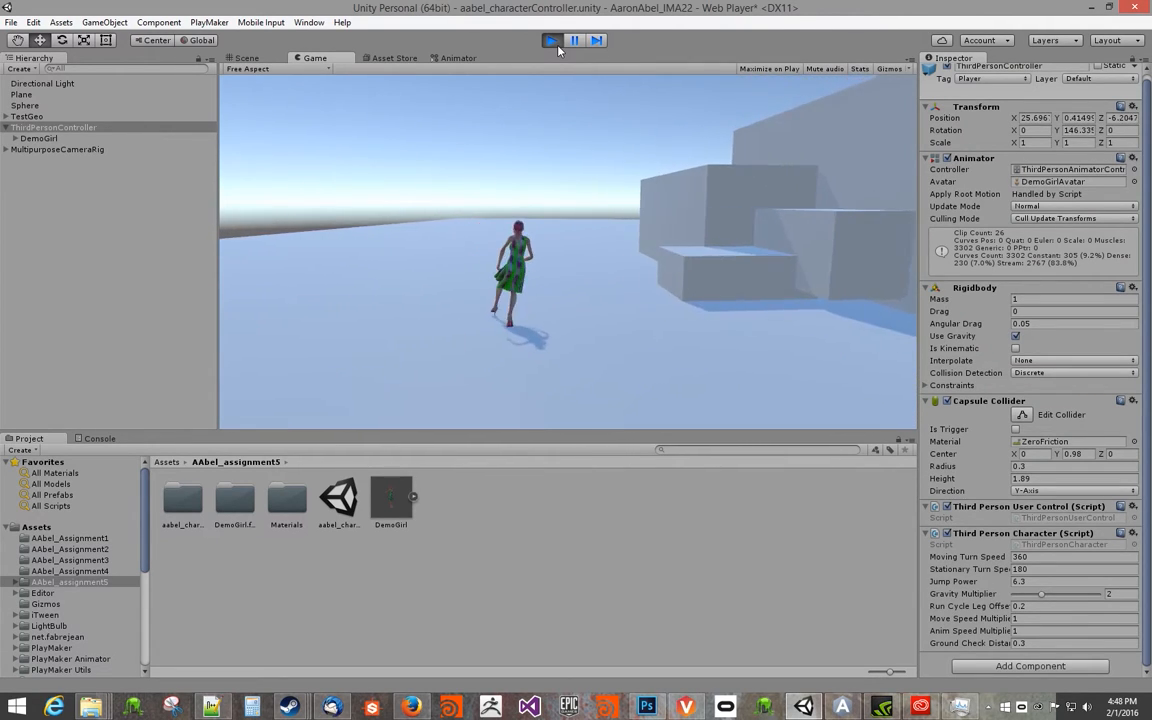
pyautogui.press('space')
pyautogui.press('a')
pyautogui.press('d')
pyautogui.press('a')
pyautogui.press('d')
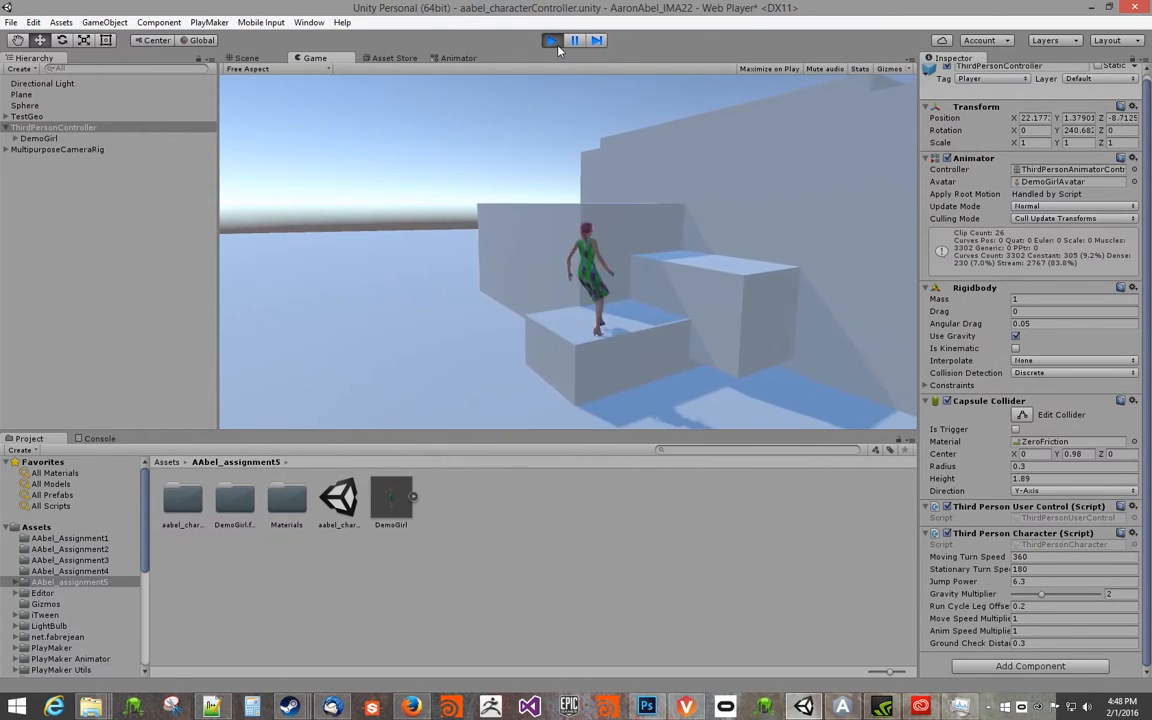
# Steer DemoGirl from the lowest stacked block onto the middle block and jump her up onto the wide block.
pyautogui.press('a')
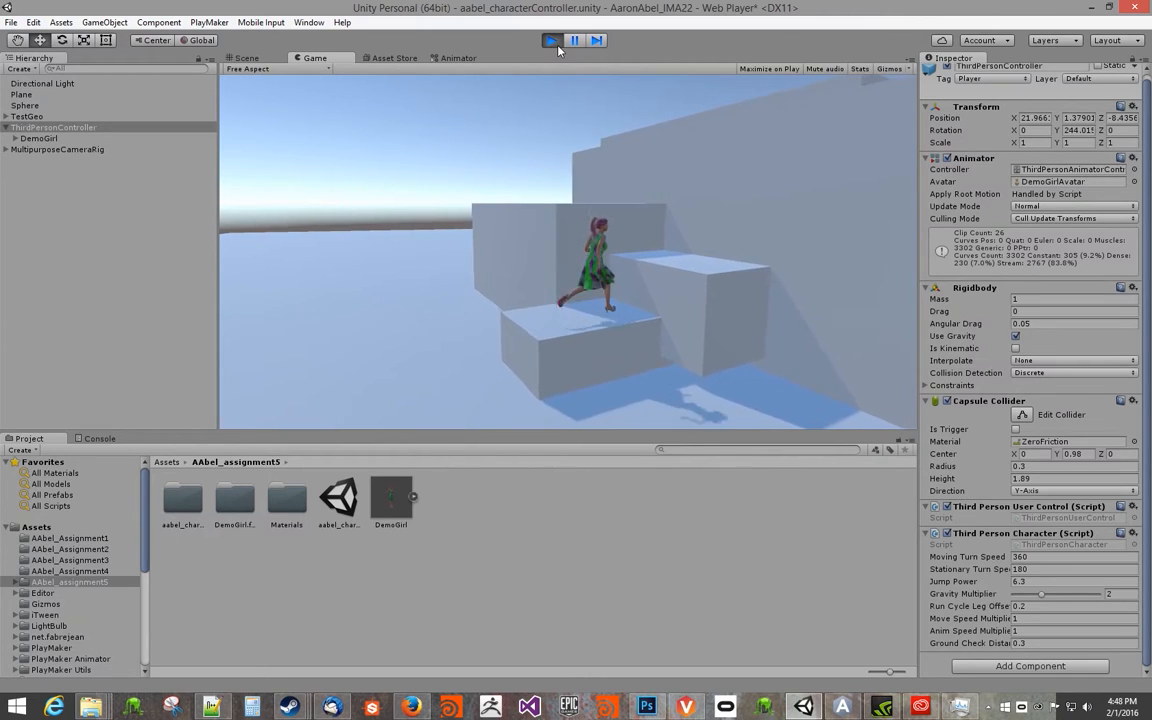
pyautogui.press('w')
pyautogui.press('a')
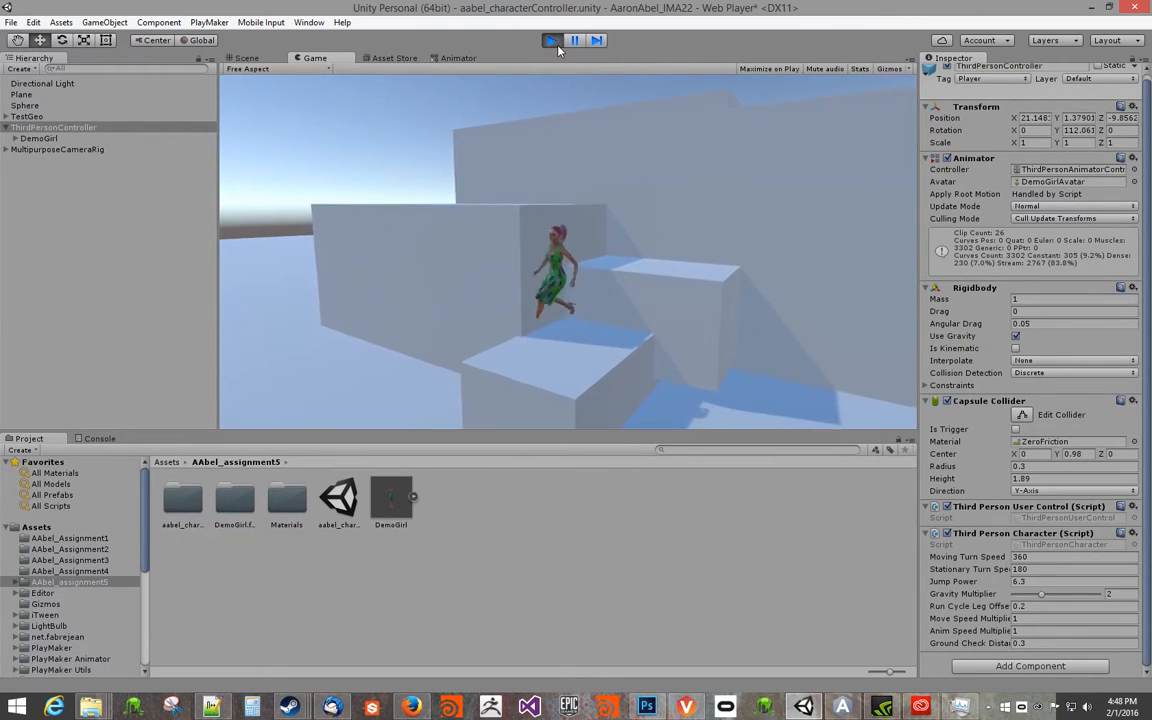
pyautogui.press('w')
pyautogui.press('space')
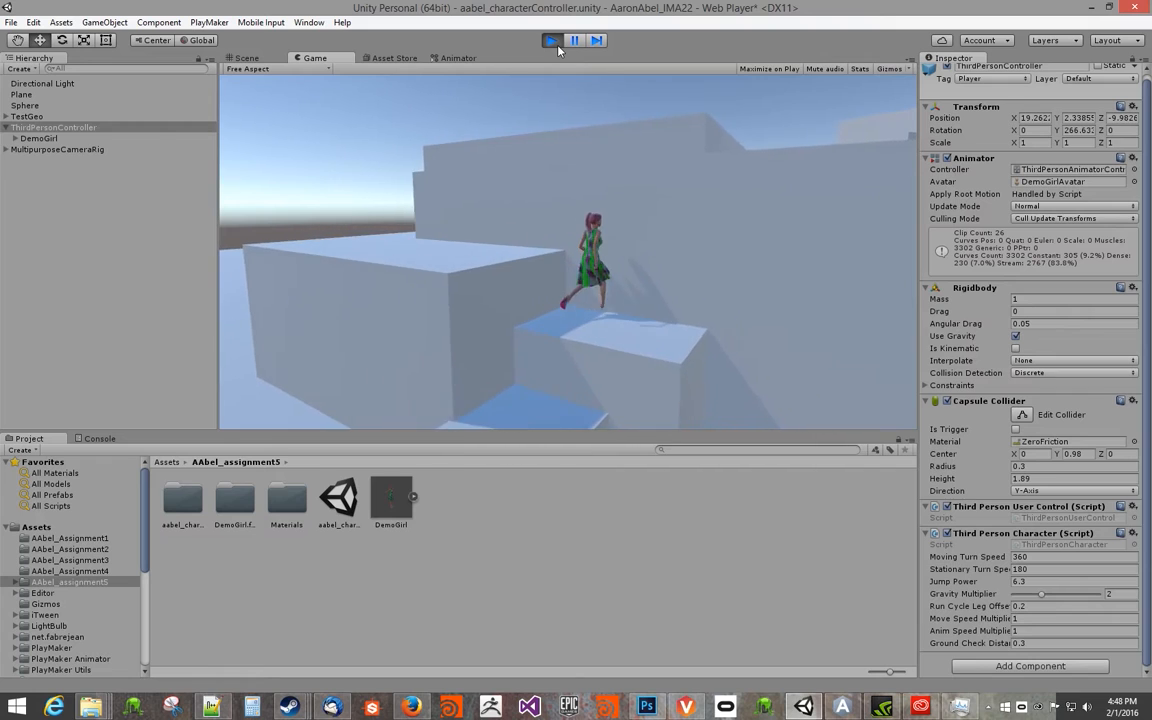
pyautogui.press('d')
pyautogui.press('a')
pyautogui.press('space')
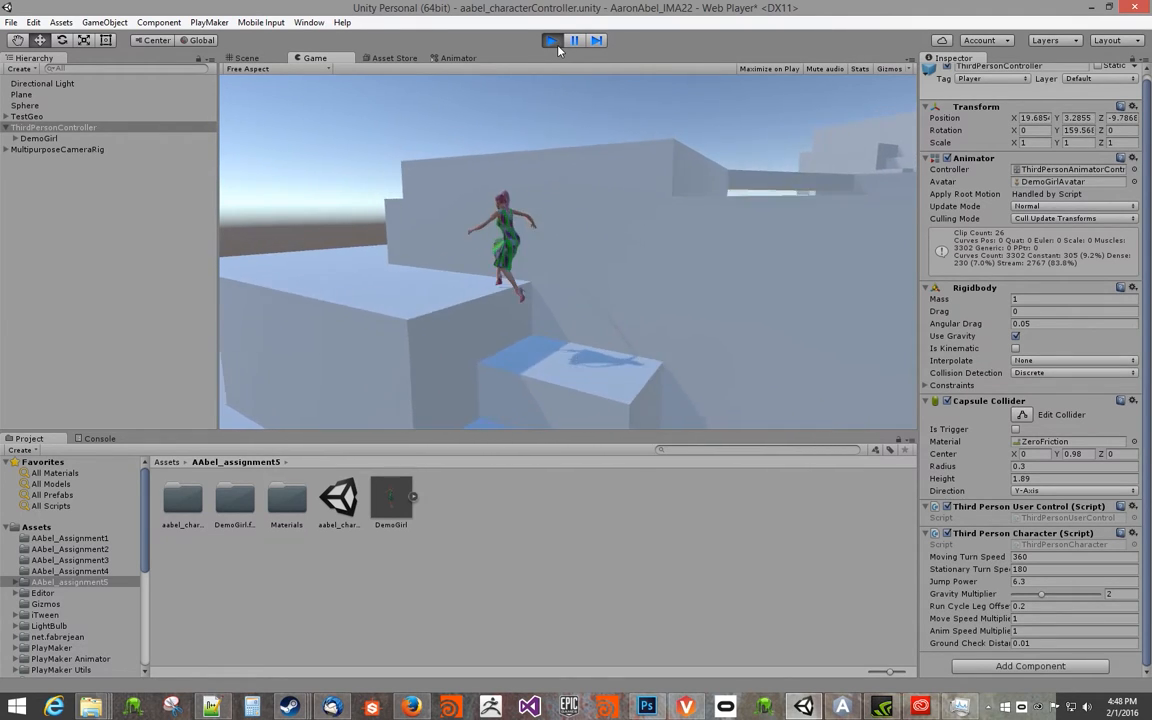
pyautogui.press('w')
pyautogui.press('a')
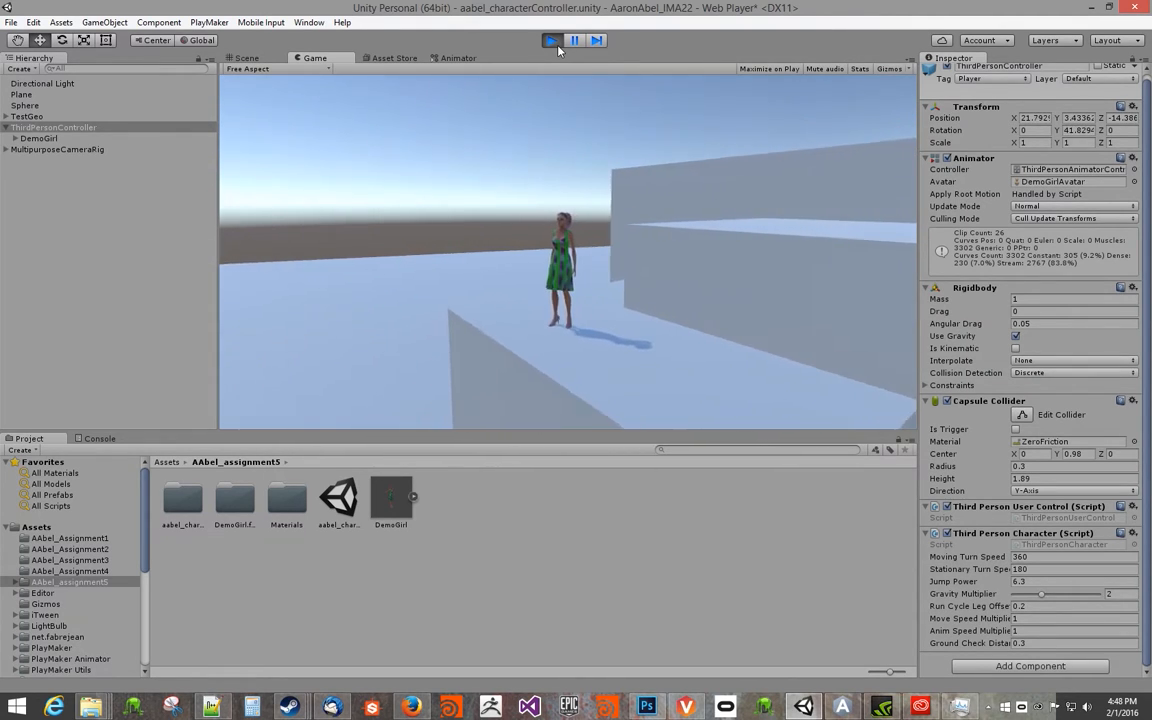
# Test DemoGirl's running jumps on top of the wide block, then end the play test.
pyautogui.press('a')
pyautogui.press('d')
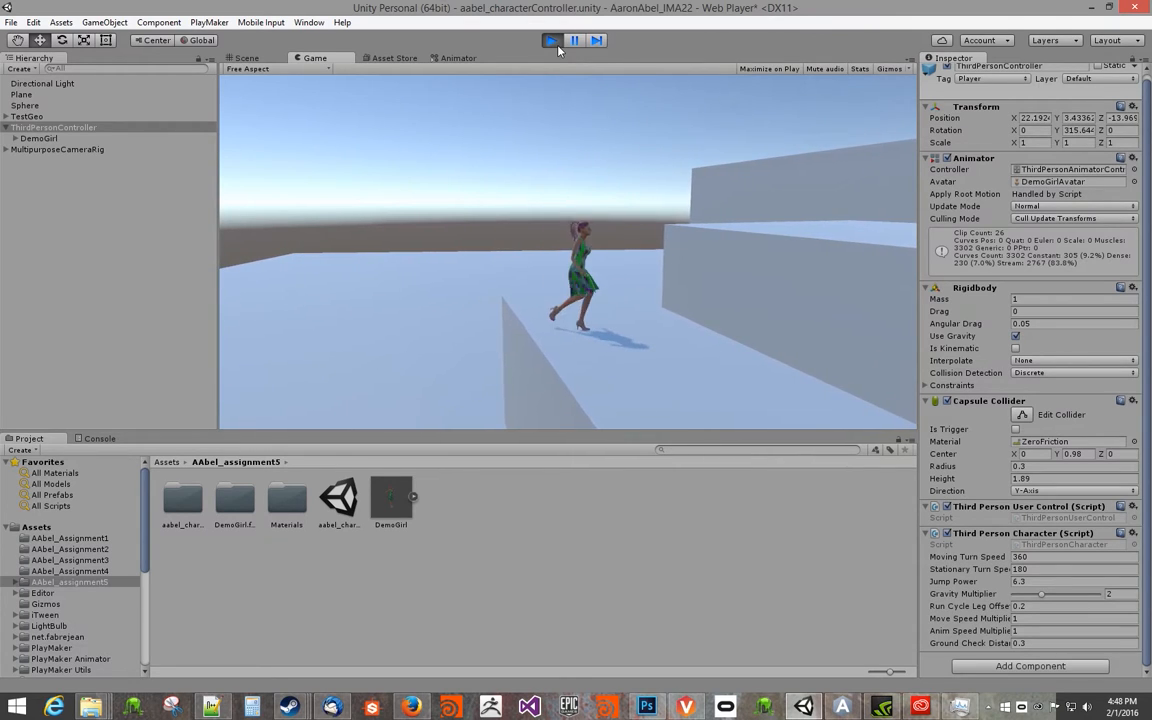
pyautogui.press('space')
pyautogui.press('a')
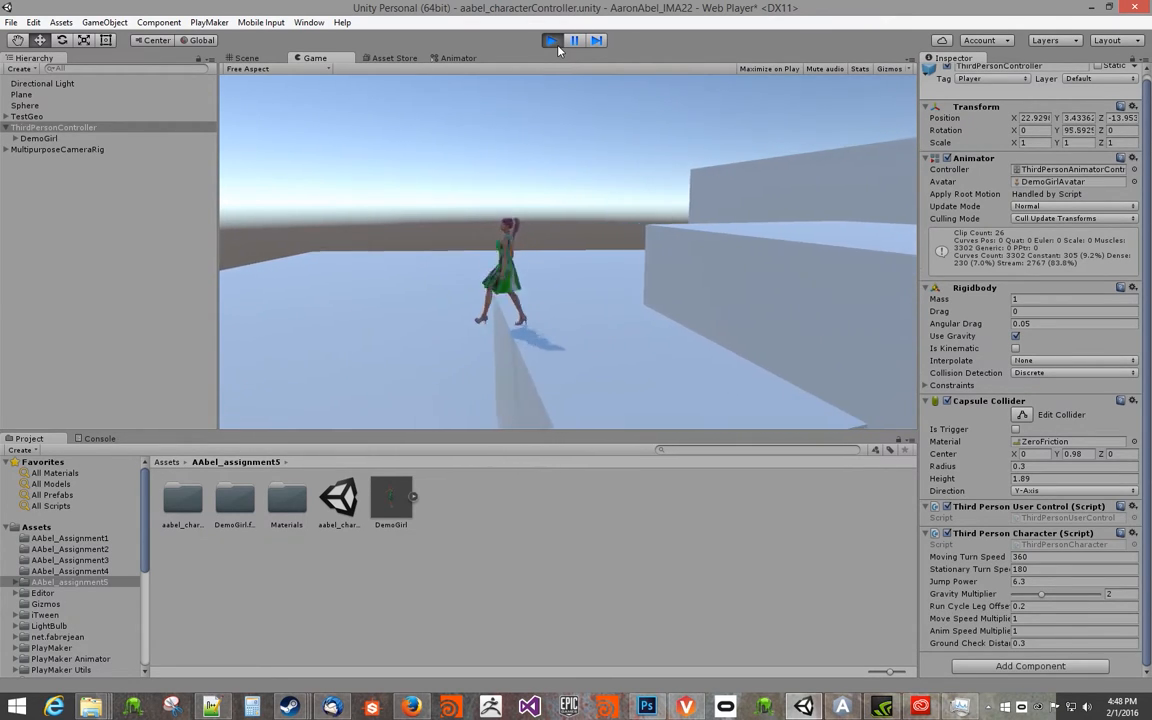
pyautogui.press('space')
pyautogui.press('d')
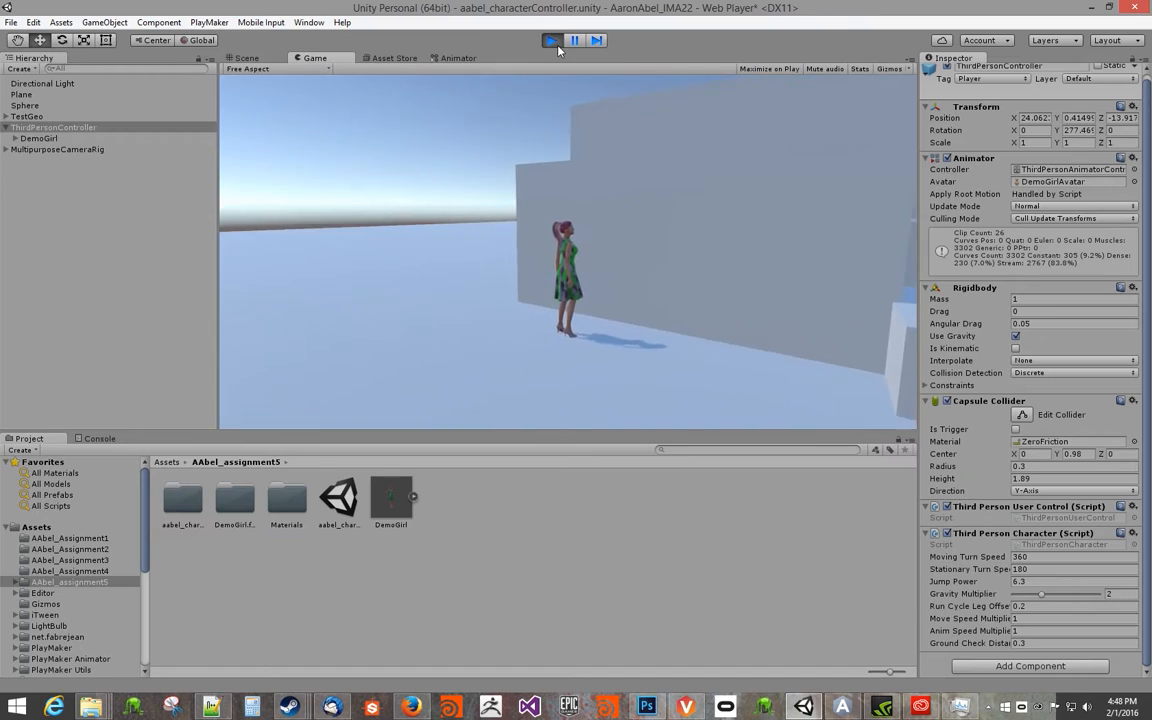
pyautogui.click(552, 41)
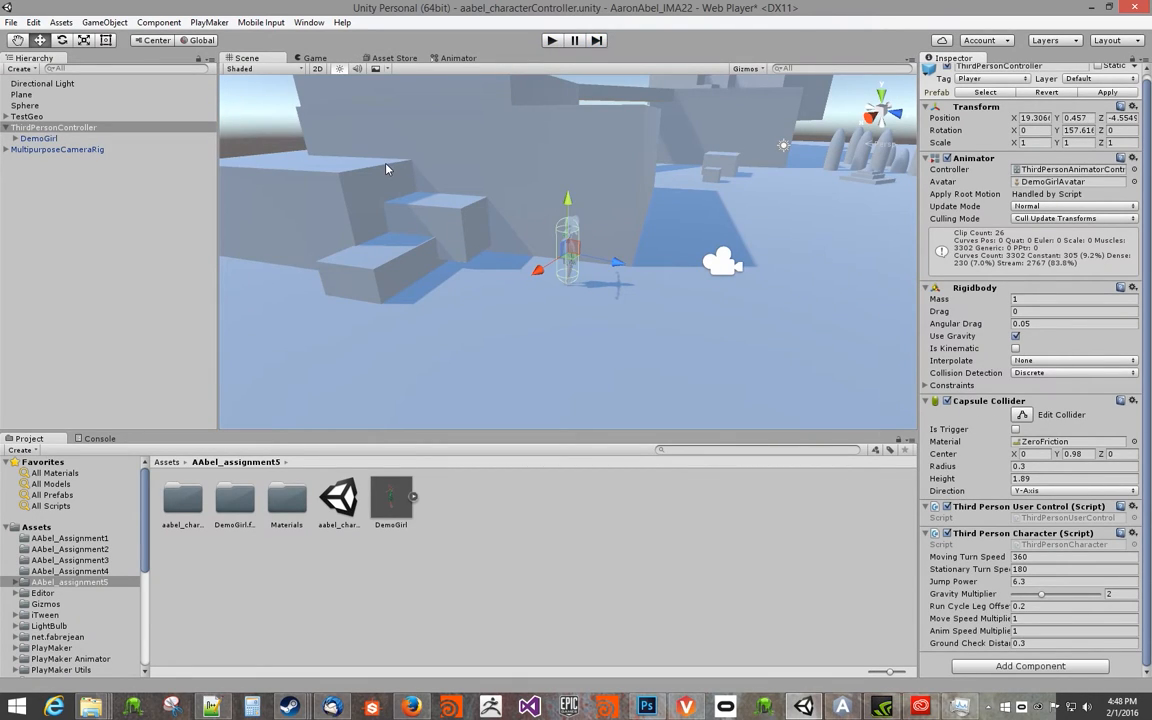
# Set ThirdPersonController's Jump Power to 6.5 in its Third Person Character script.
pyautogui.click(386, 168)
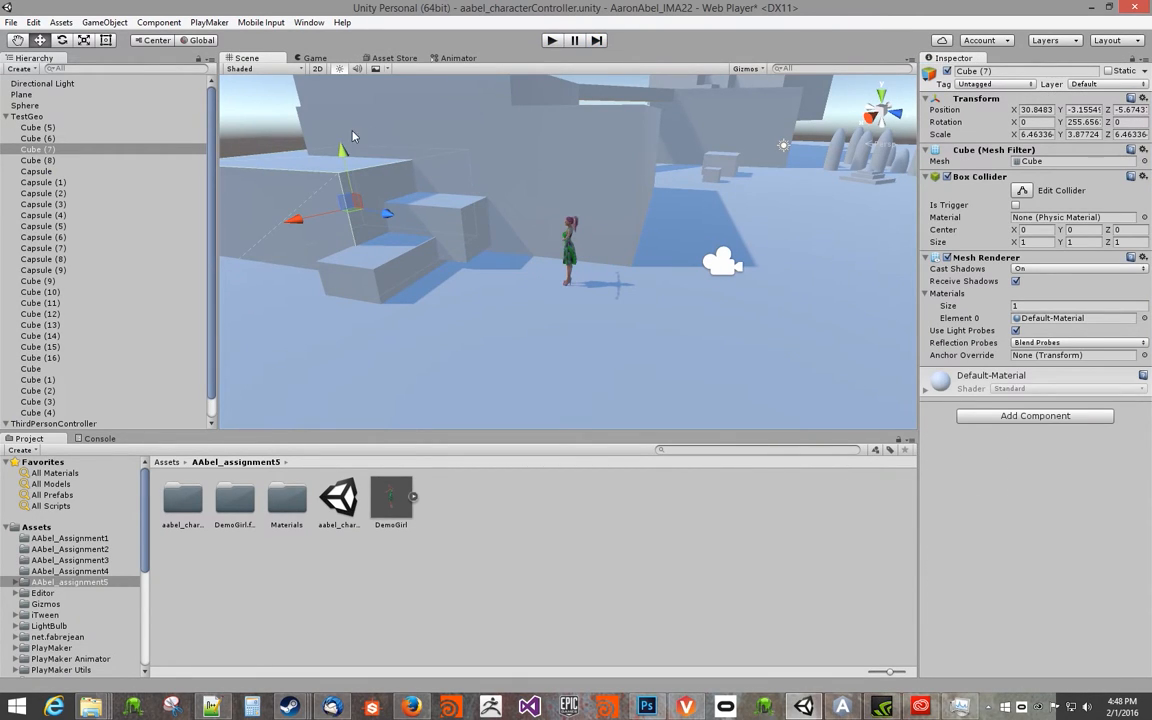
pyautogui.keyDown('alt'); pyautogui.moveTo(341, 152); pyautogui.dragTo(510, 178); pyautogui.keyUp('alt')
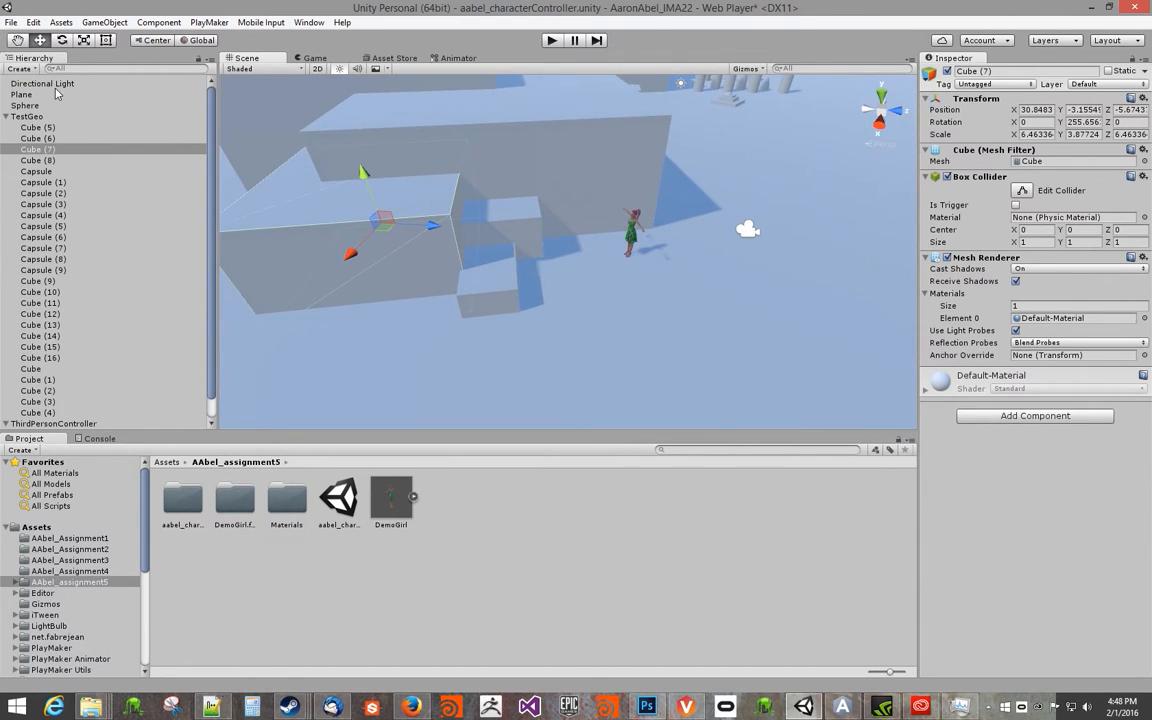
pyautogui.scroll(-1, 118, 208)
pyautogui.click(70, 402)
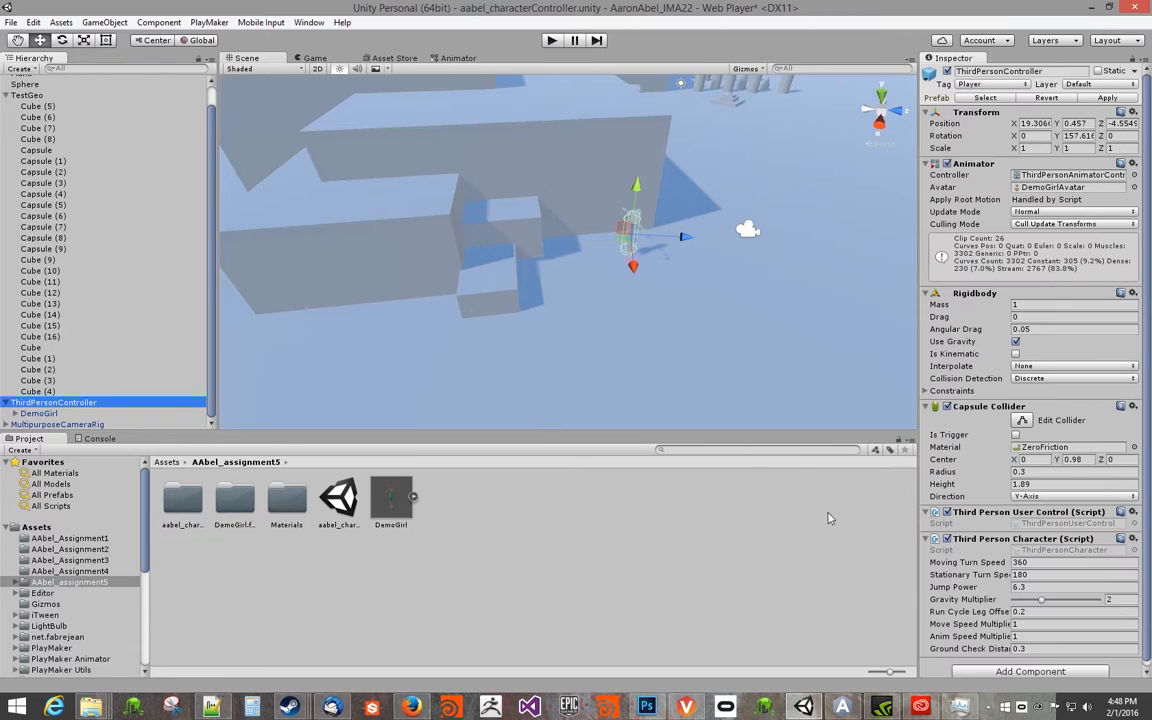
pyautogui.scroll(-1, 1070, 598)
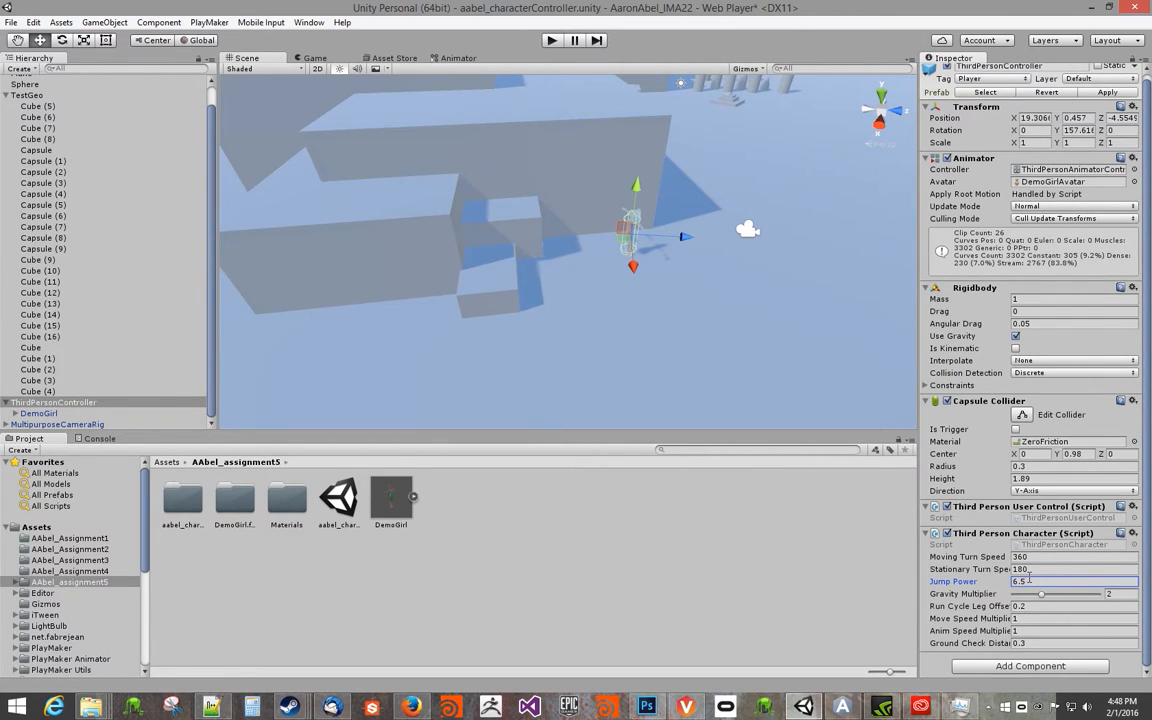
# Play-test the raised jump power by running DemoGirl to the stacked blocks and jumping her up to the middle one.
pyautogui.keyDown('alt'); pyautogui.moveTo(603, 208); pyautogui.dragTo(440, 200); pyautogui.keyUp('alt')
pyautogui.click(553, 42)
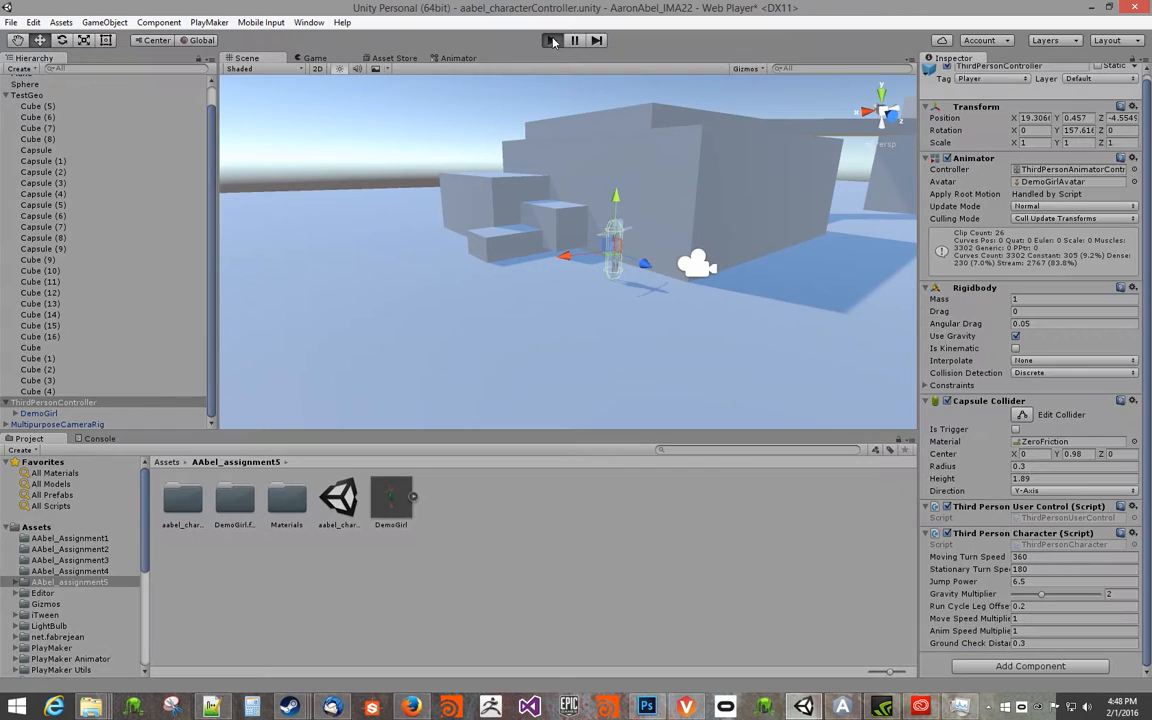
pyautogui.press('w')
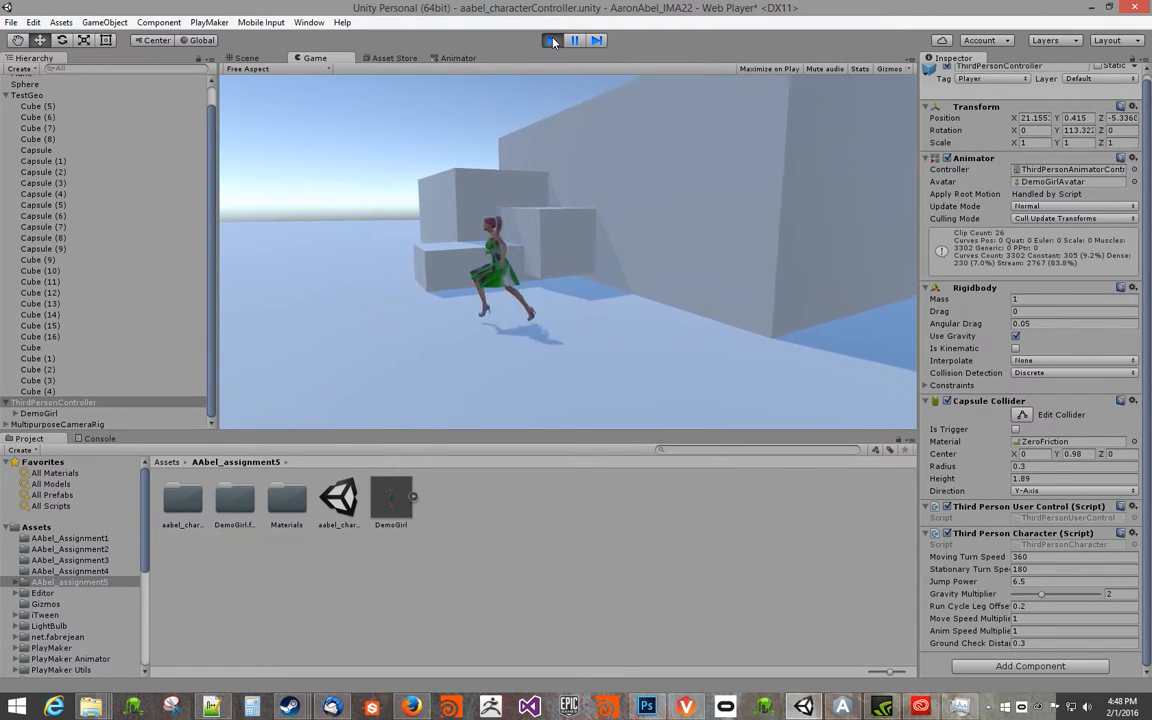
pyautogui.press('d')
pyautogui.press('space')
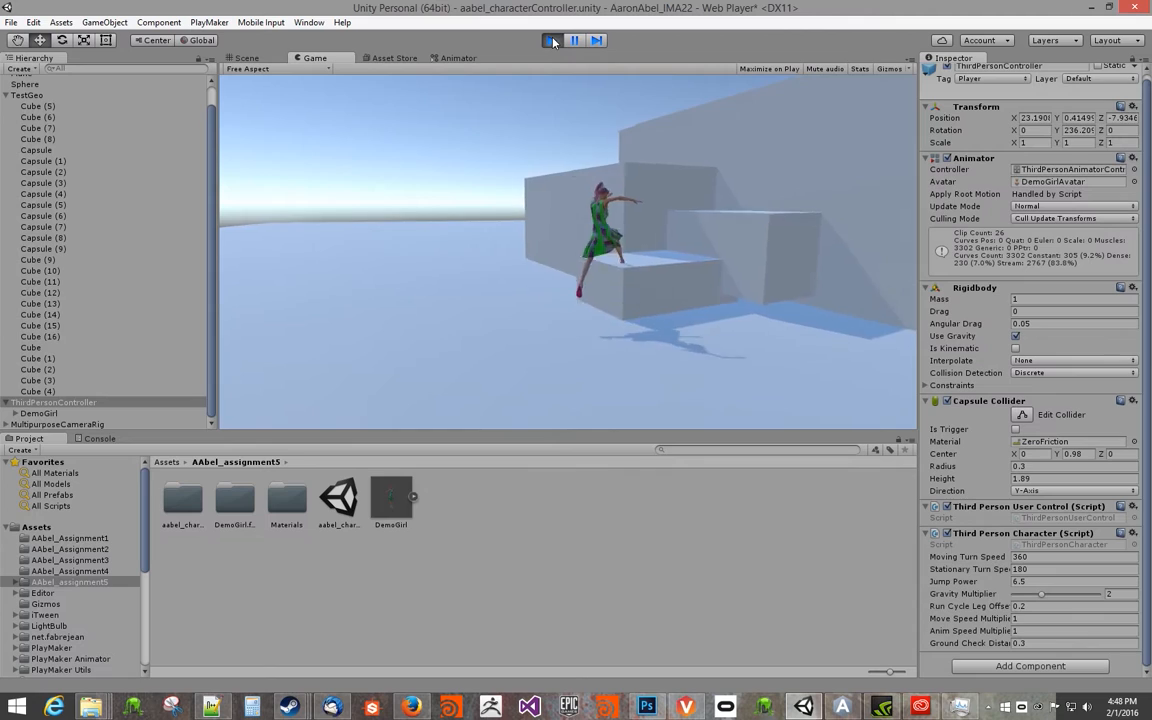
pyautogui.press('a')
pyautogui.press('d')
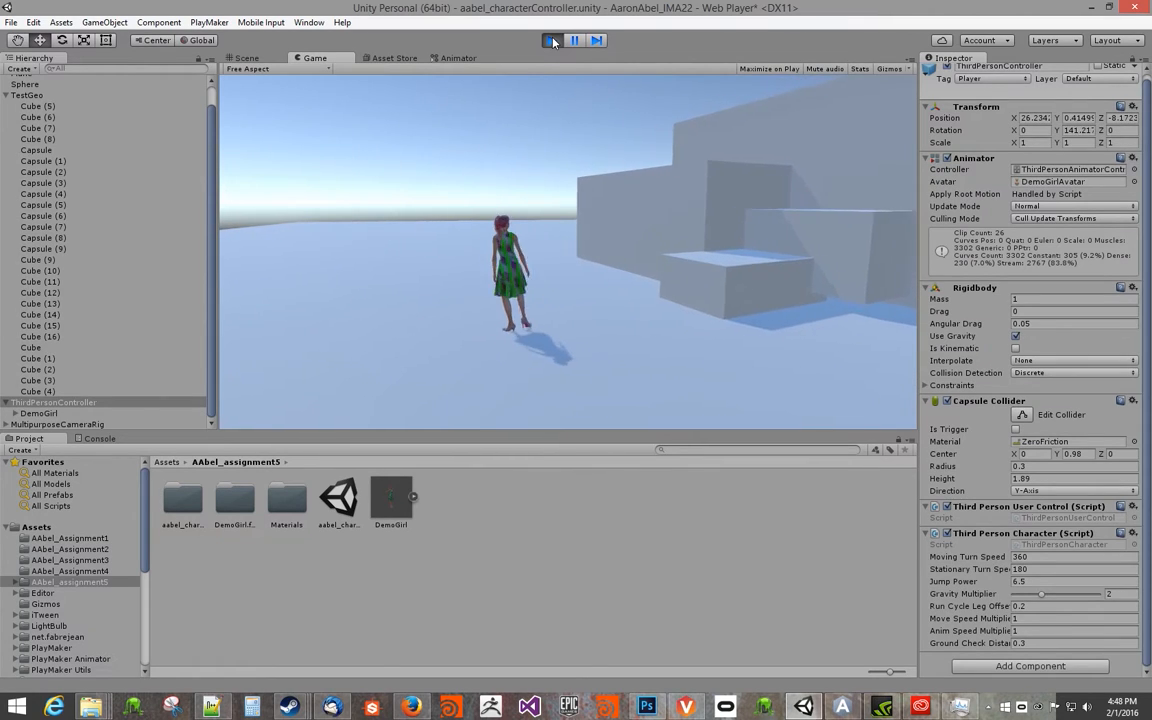
pyautogui.press('space')
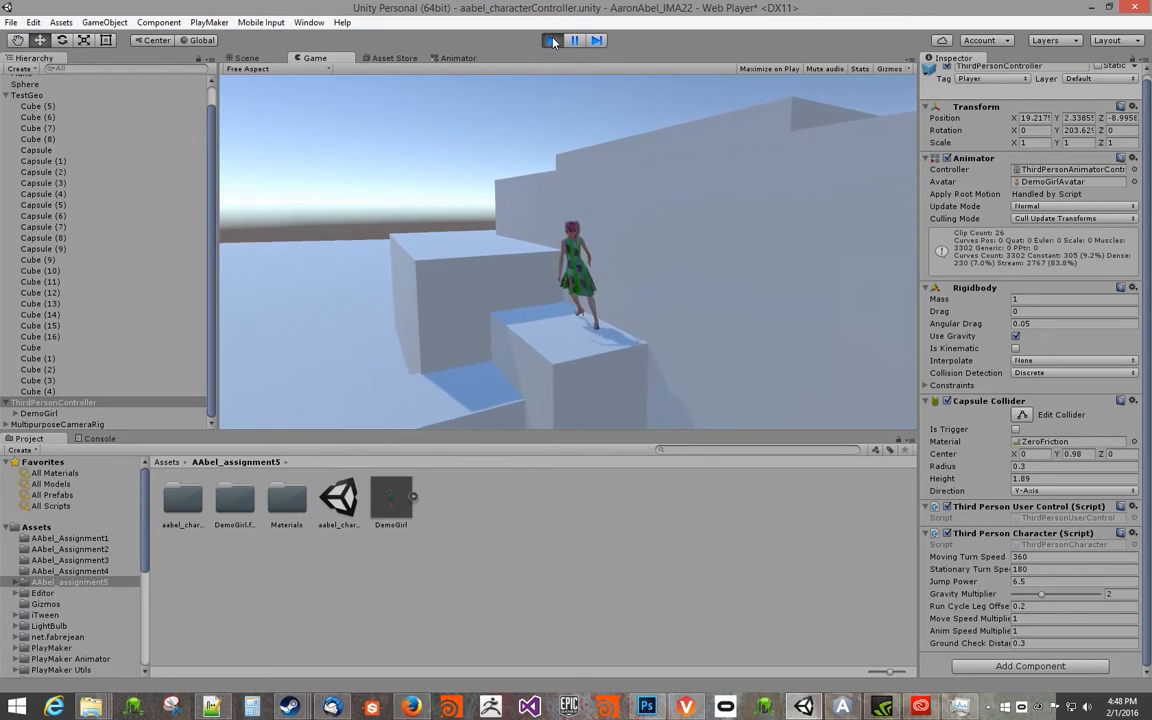
# Repeat DemoGirl's jumps from the middle block until she lands on top of the wide block.
pyautogui.press('space')
pyautogui.press('s')
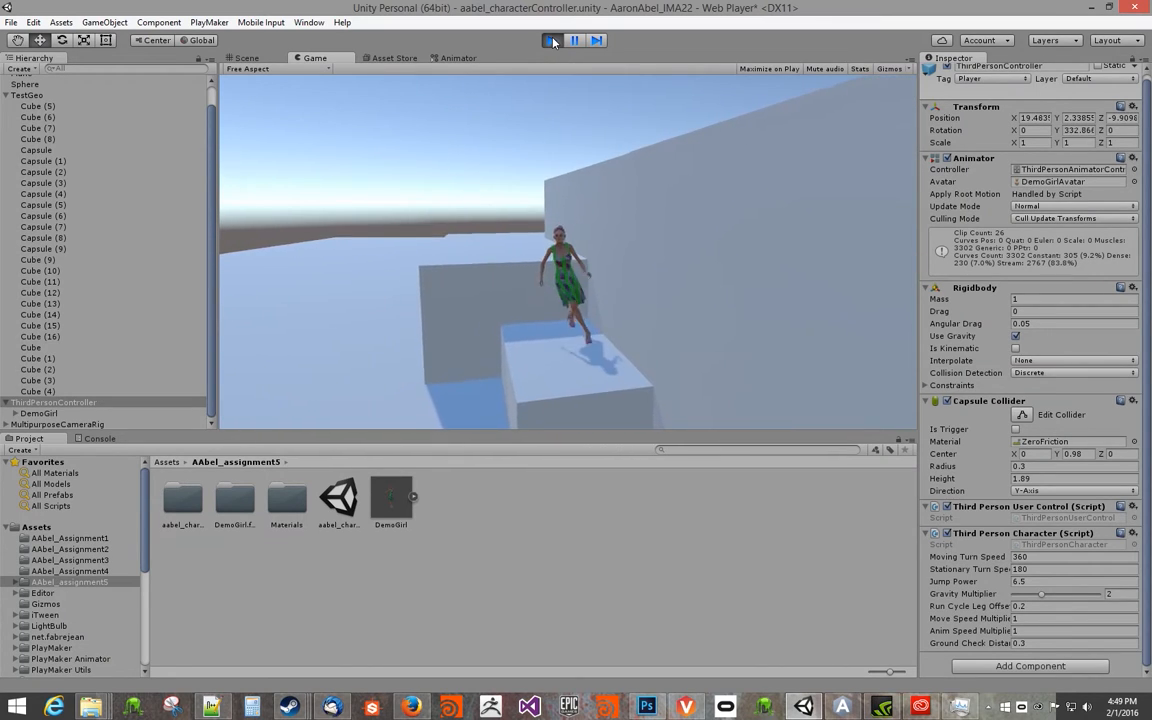
pyautogui.press('w')
pyautogui.press('space')
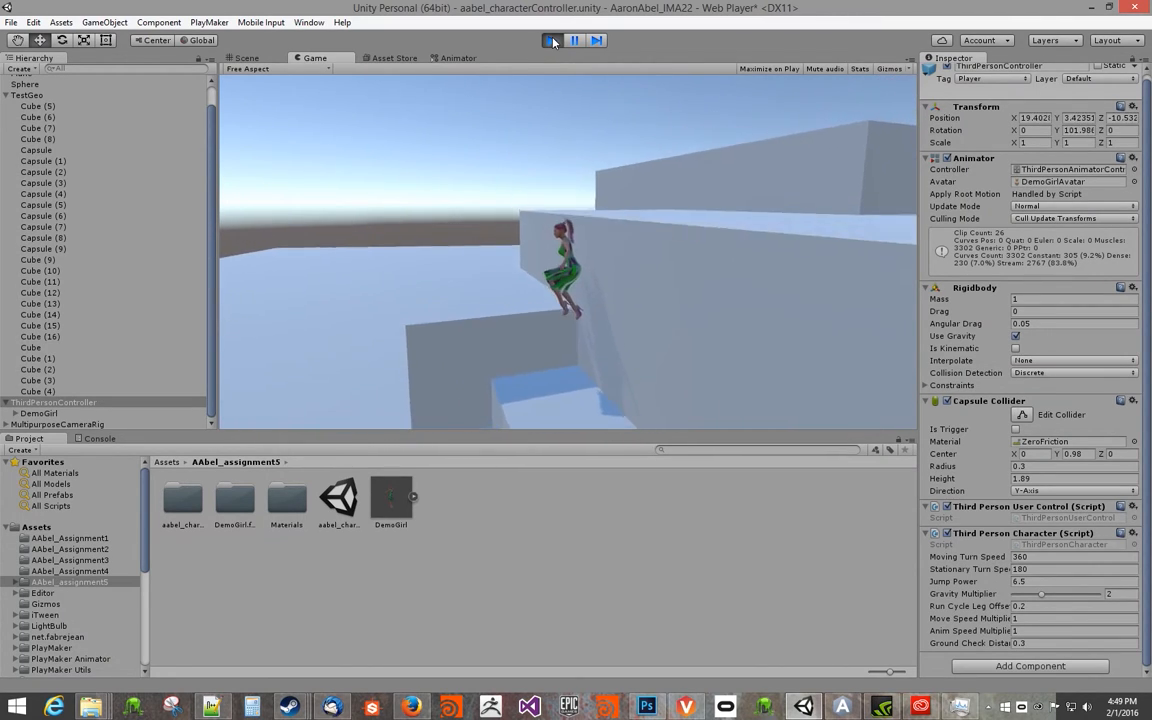
pyautogui.press('s')
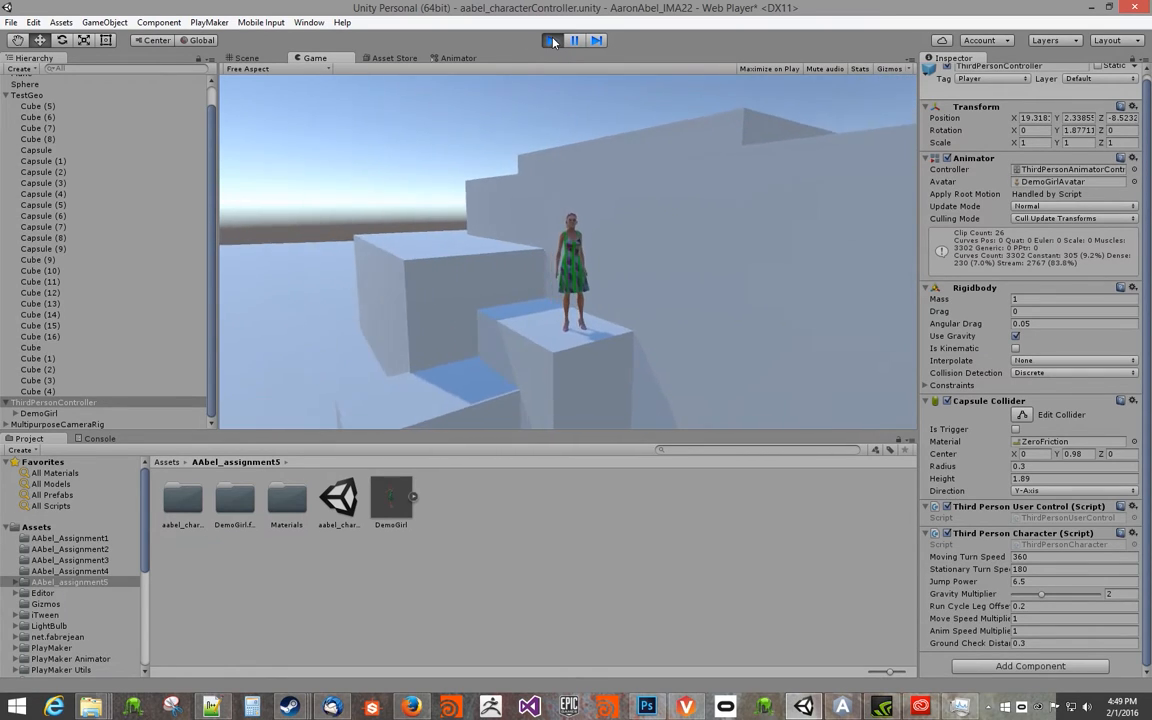
pyautogui.press('d')
pyautogui.press('space')
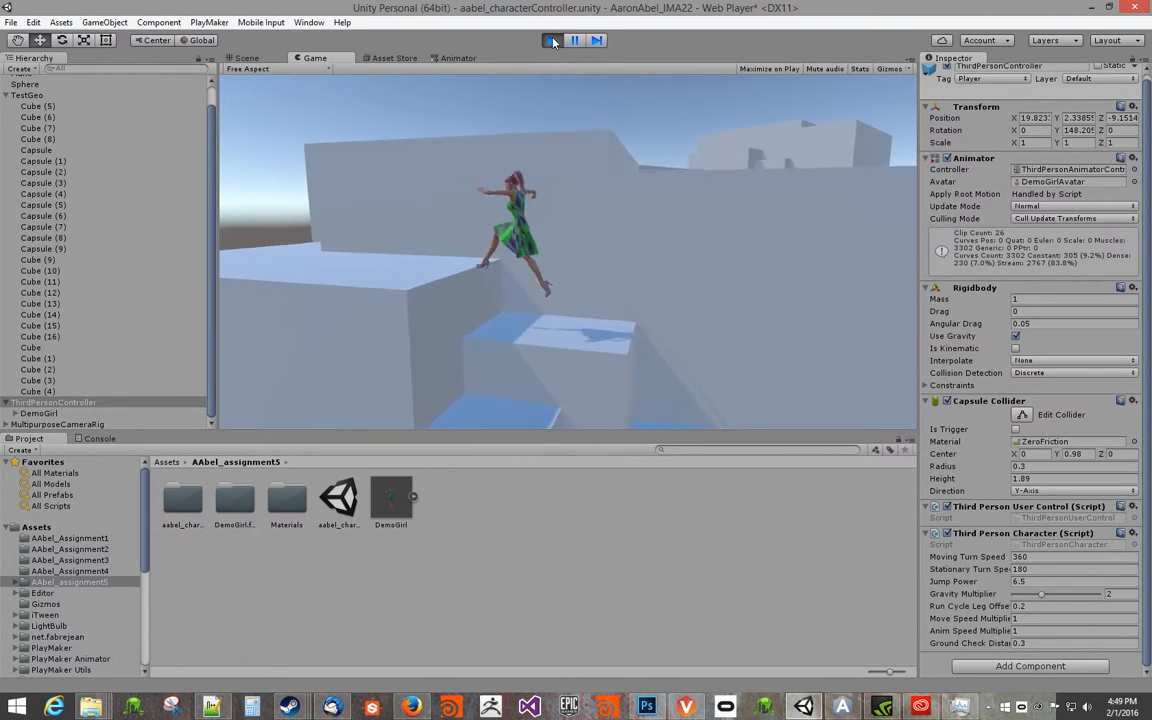
pyautogui.press('w')
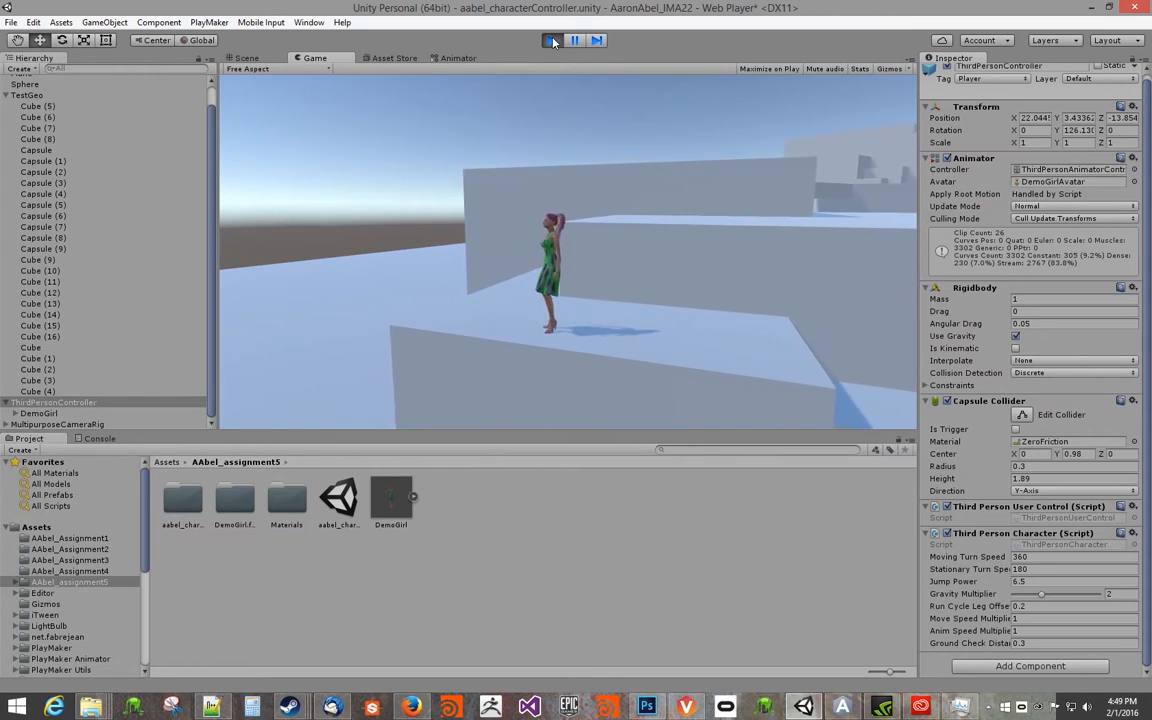
# Try jumping DemoGirl from the wide block toward the next higher ledge and end the play test.
pyautogui.press('space')
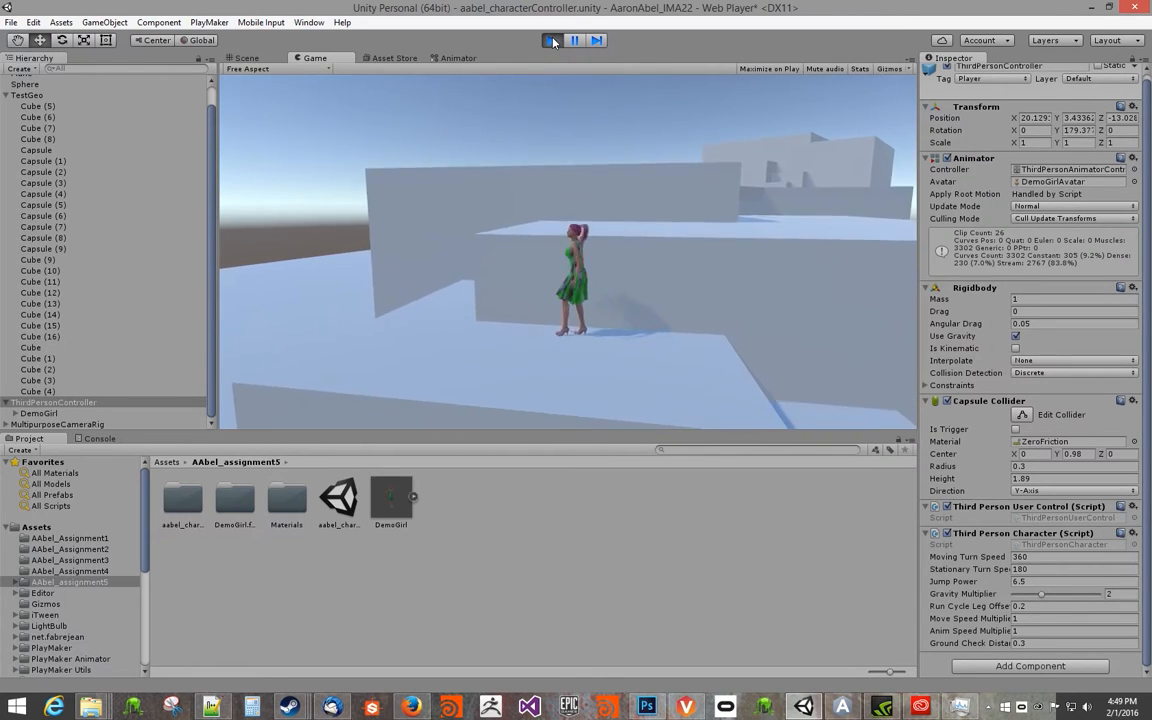
pyautogui.press('a')
pyautogui.press('space')
pyautogui.press('s')
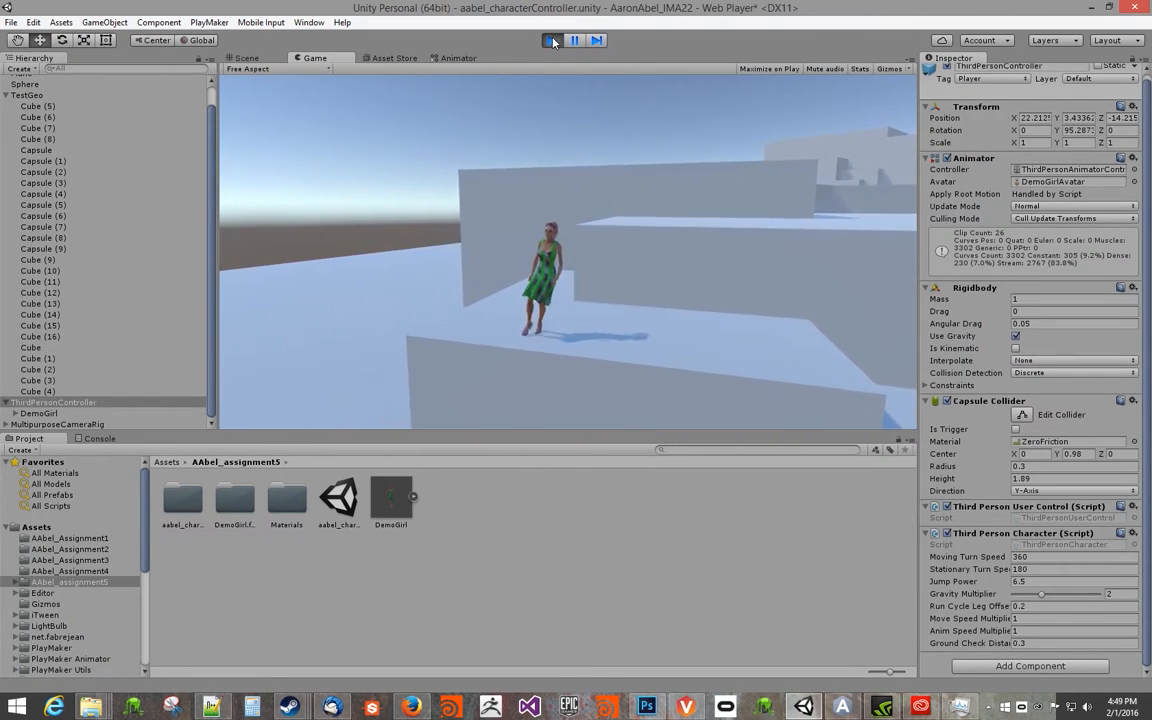
pyautogui.press('space')
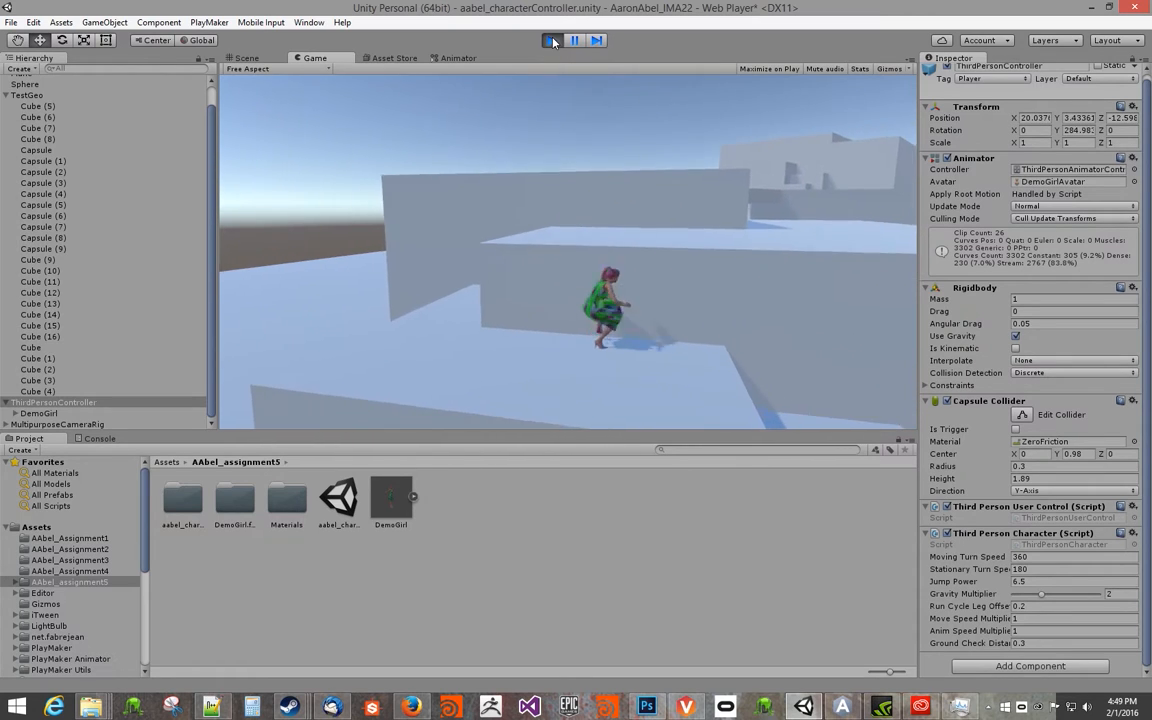
pyautogui.press('s')
pyautogui.click(552, 41)
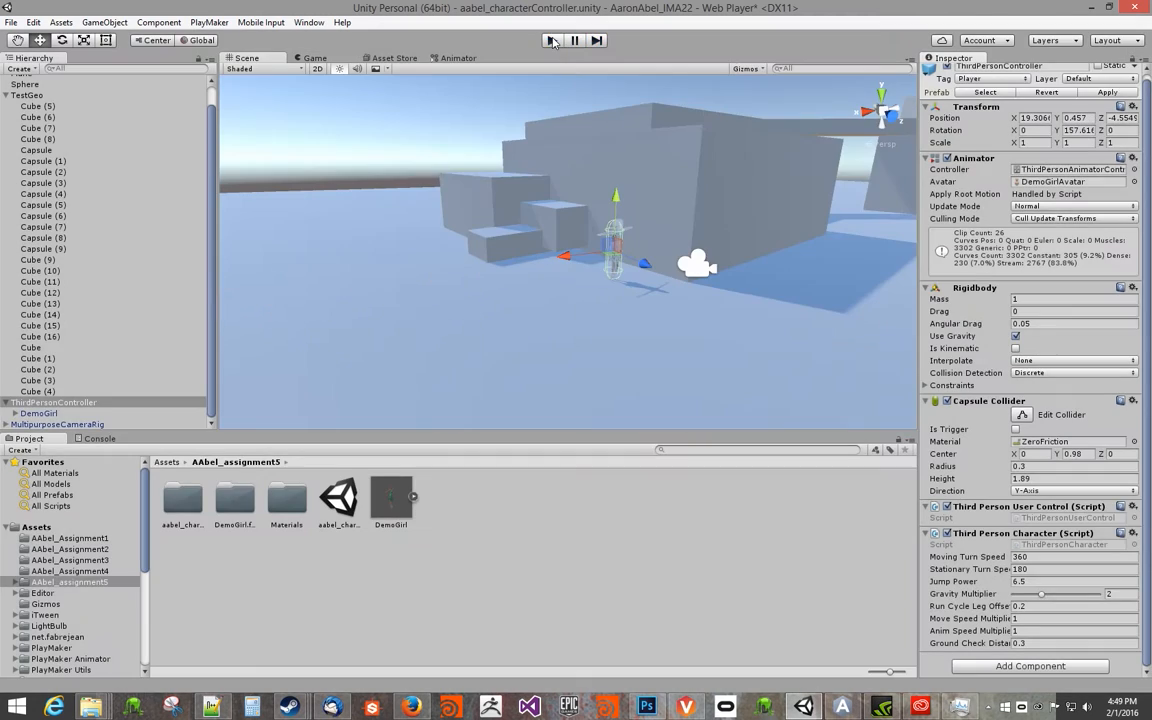
# Set MultipurposeCameraRig's Auto Cam Move Speed to 6 and Turn Speed to 3.
pyautogui.keyDown('alt'); pyautogui.moveTo(595, 219); pyautogui.dragTo(608, 251); pyautogui.keyUp('alt')
pyautogui.keyDown('alt'); pyautogui.moveTo(695, 195); pyautogui.dragTo(734, 216); pyautogui.keyUp('alt')
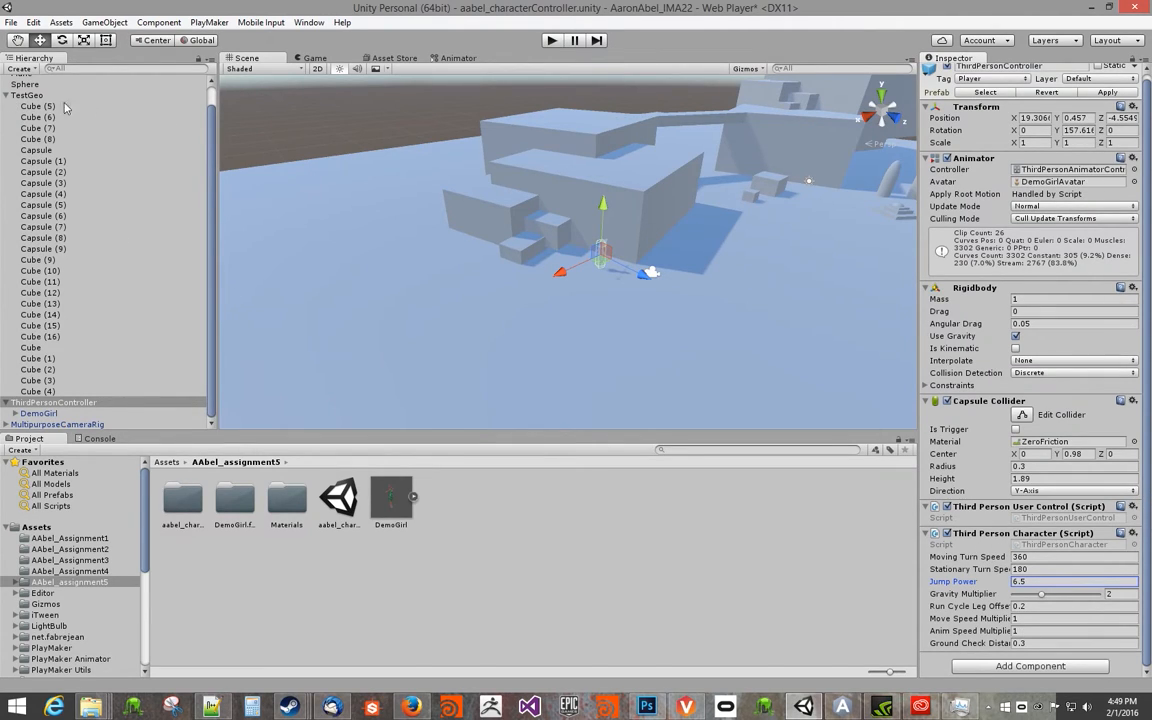
pyautogui.click(6, 95)
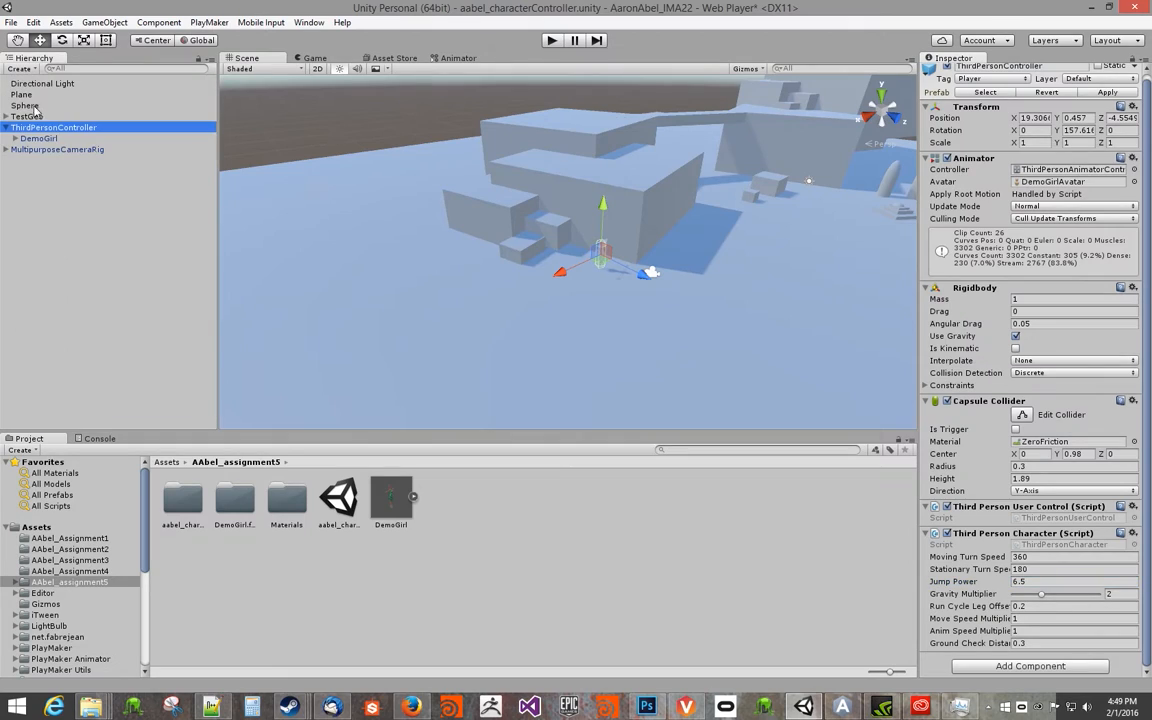
pyautogui.click(48, 150)
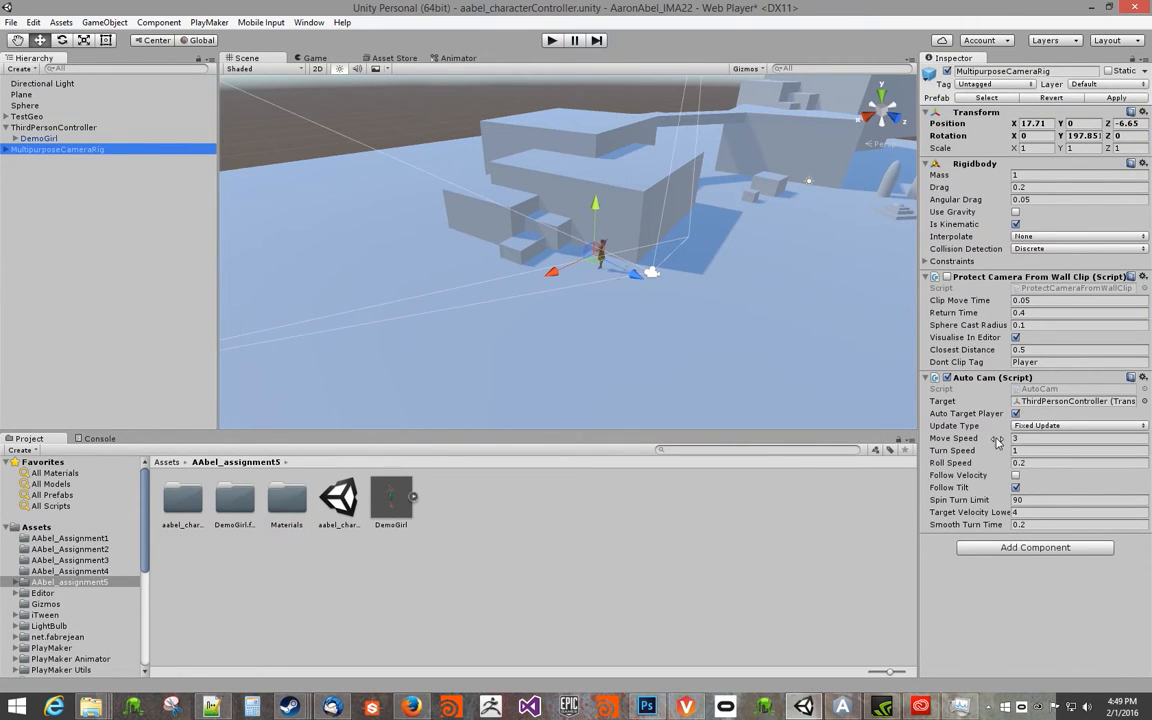
pyautogui.click(1015, 438)
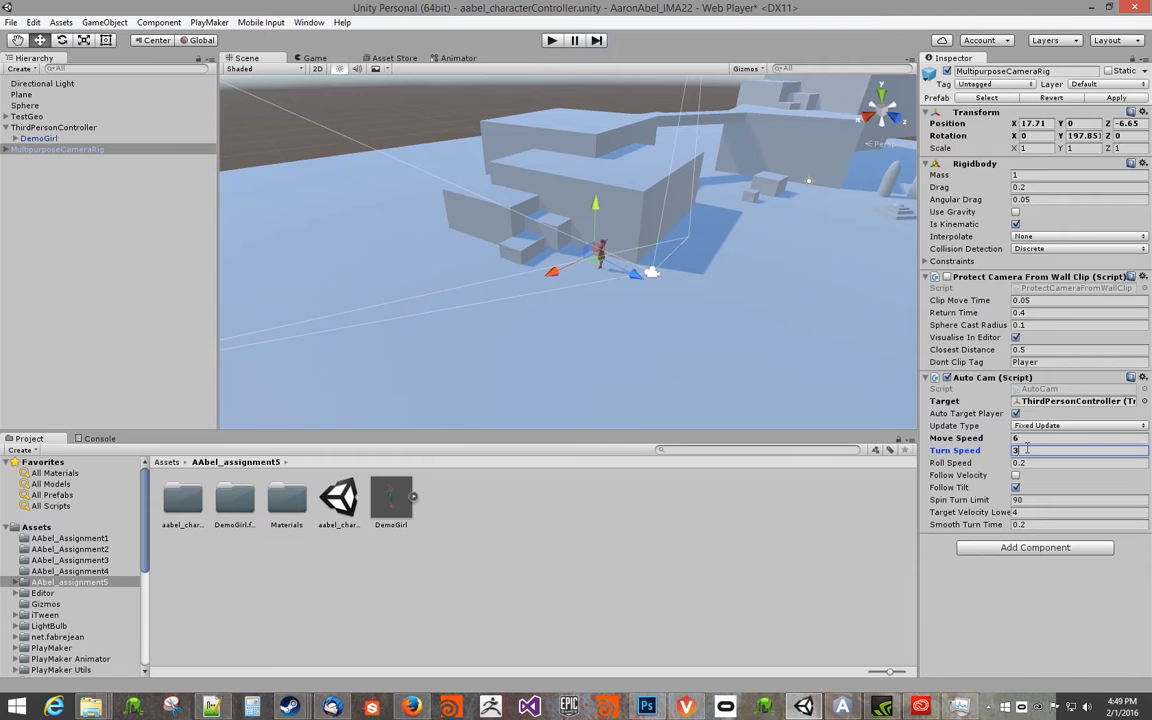
# Play-test the faster follow camera by running DemoGirl to the stacked blocks and jumping at the lowest one.
pyautogui.click(550, 41)
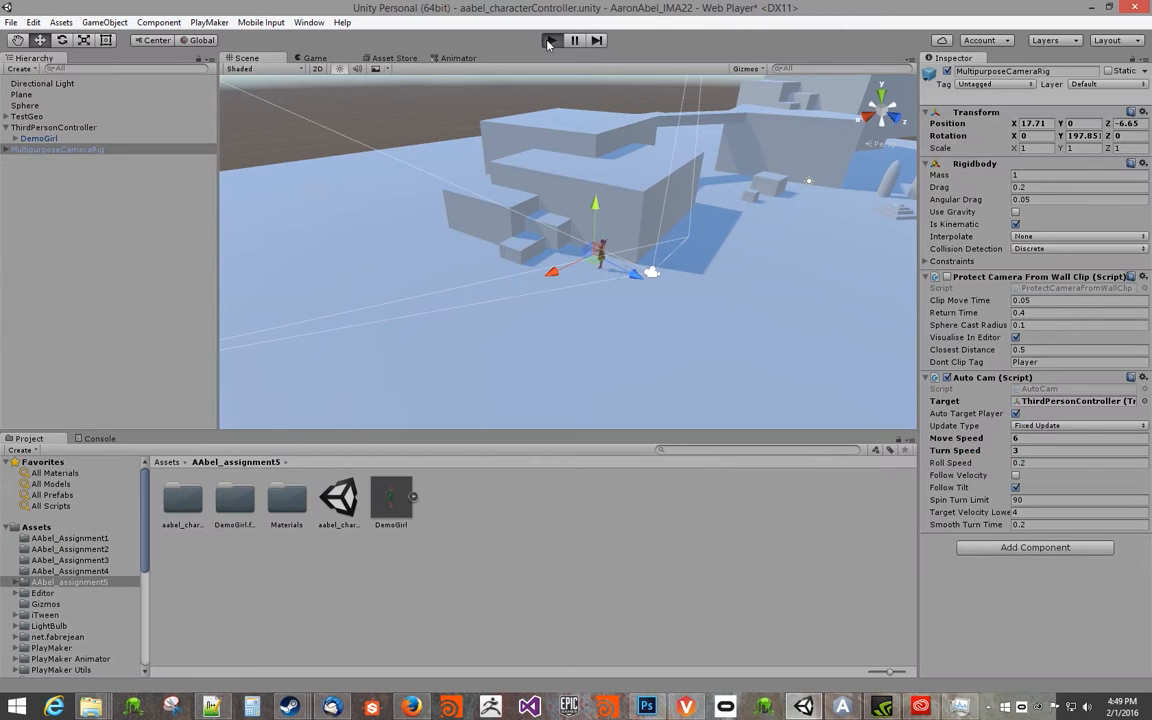
pyautogui.press('a')
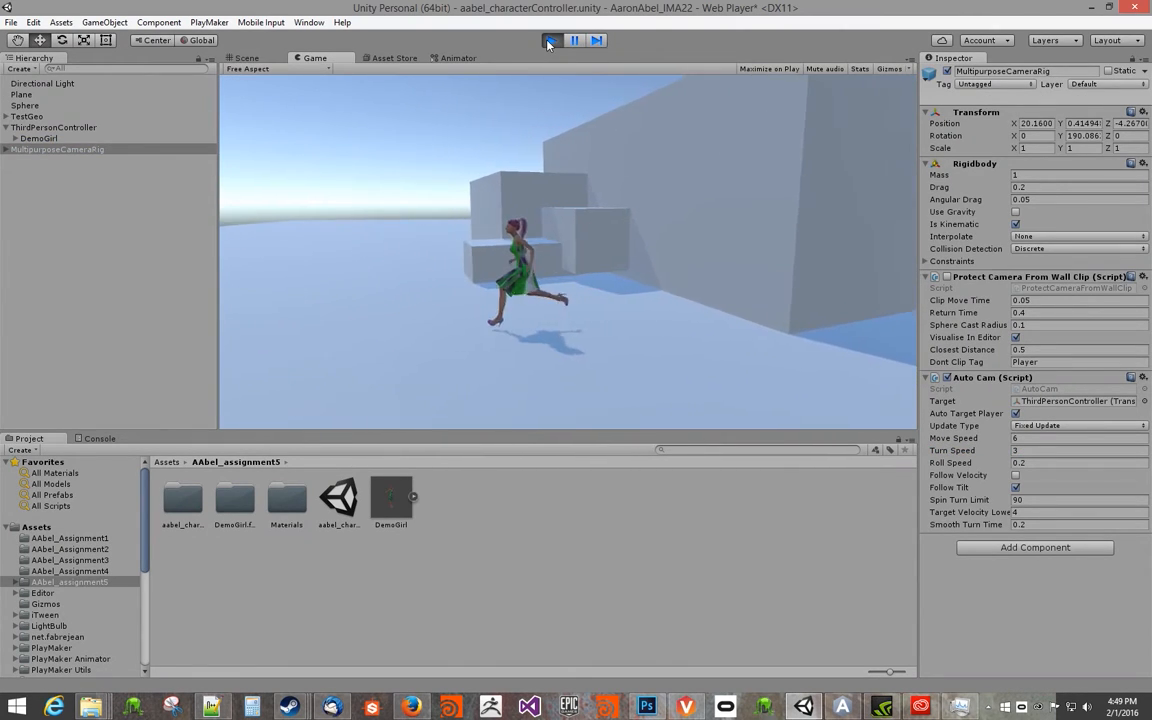
pyautogui.press('w')
pyautogui.press('d')
pyautogui.press('space')
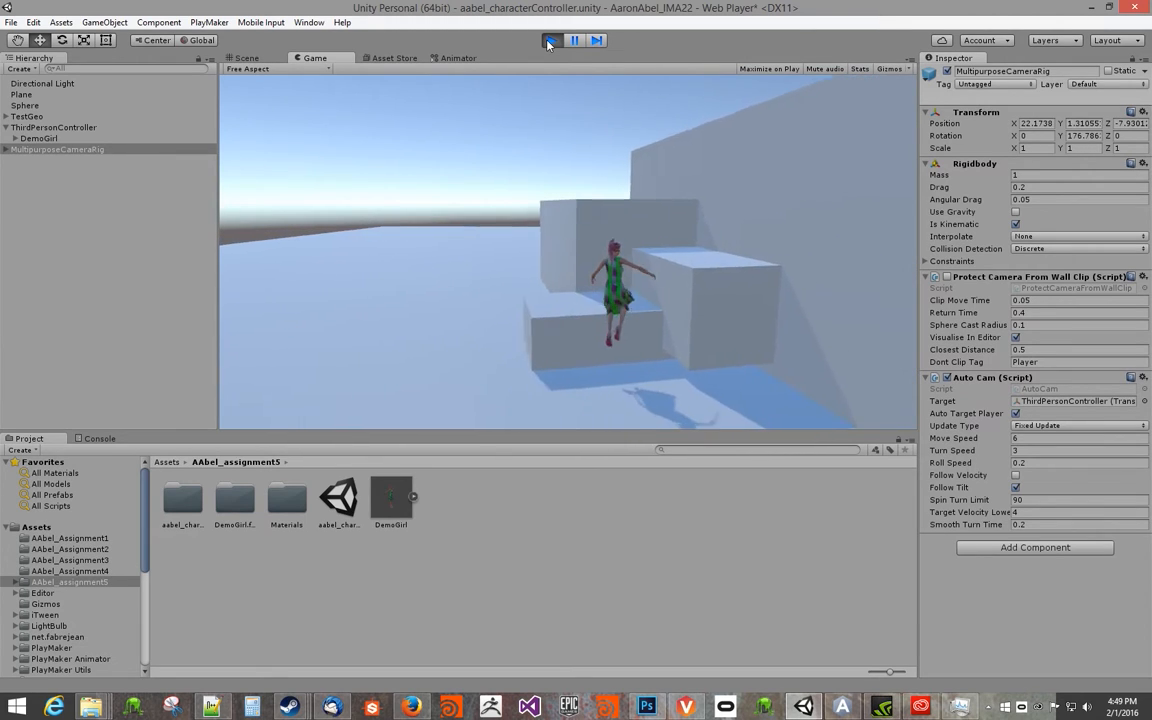
pyautogui.press('a')
pyautogui.press('space')
pyautogui.press('d')
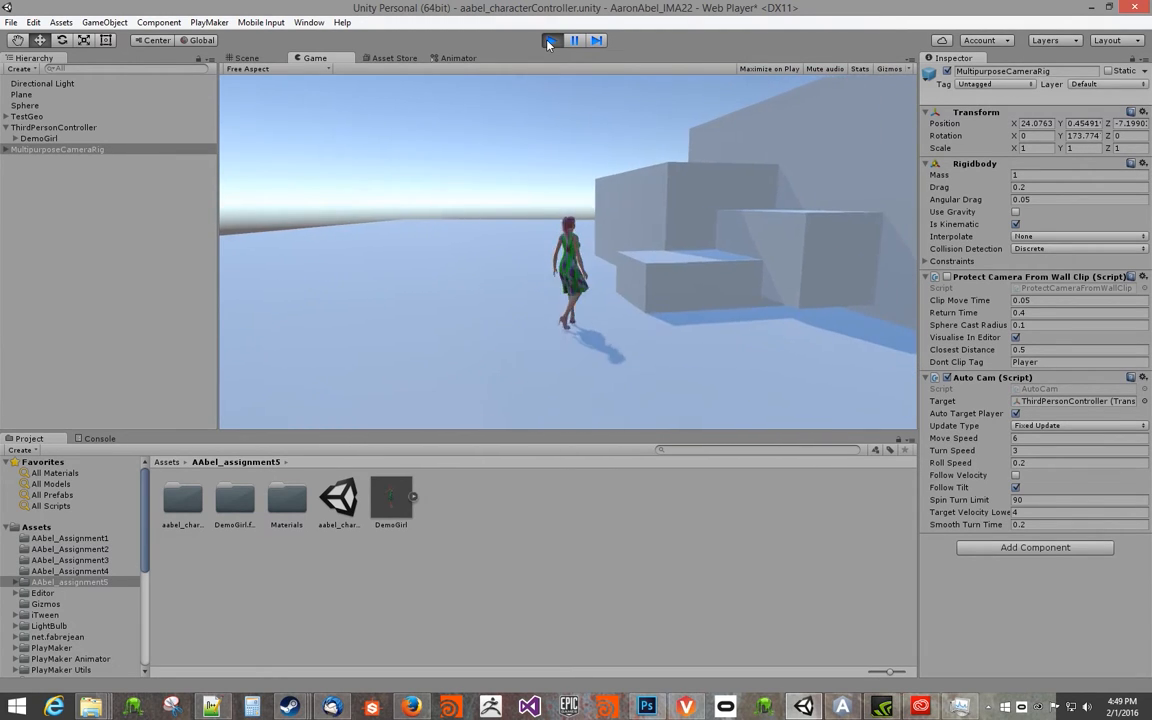
pyautogui.press('space')
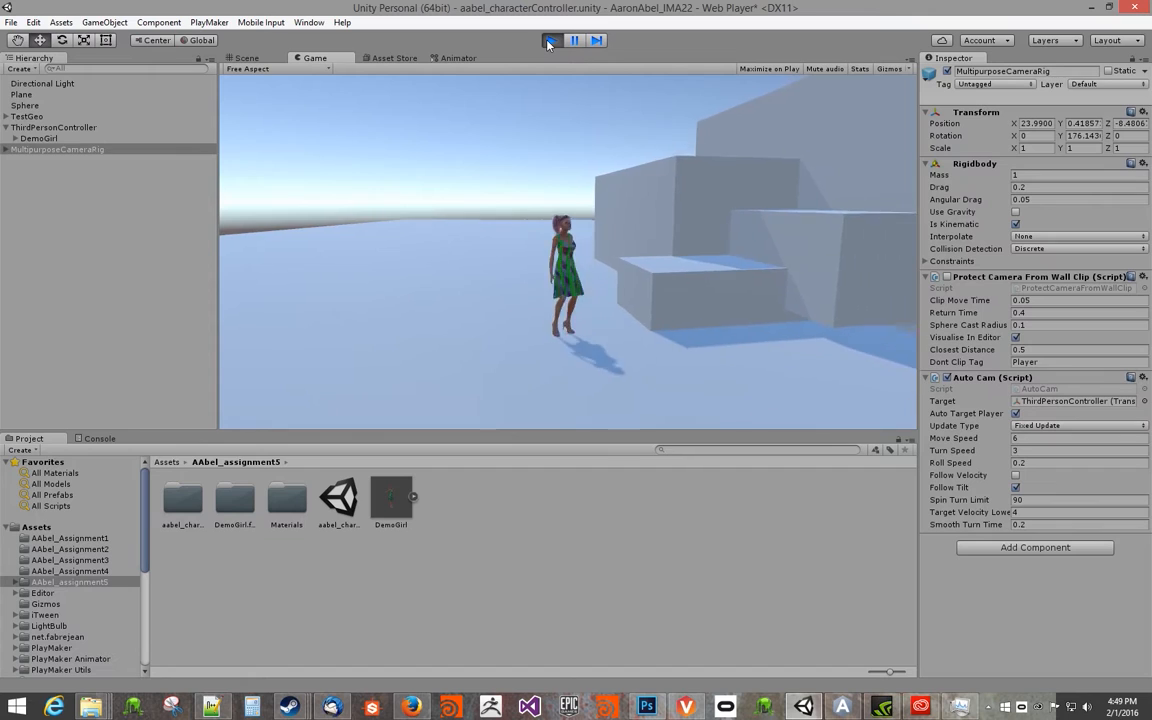
# Make the character jump and run back in the running game, and stop play mode.
pyautogui.press('space')
pyautogui.press('space')
pyautogui.press('s')
pyautogui.click(549, 42)
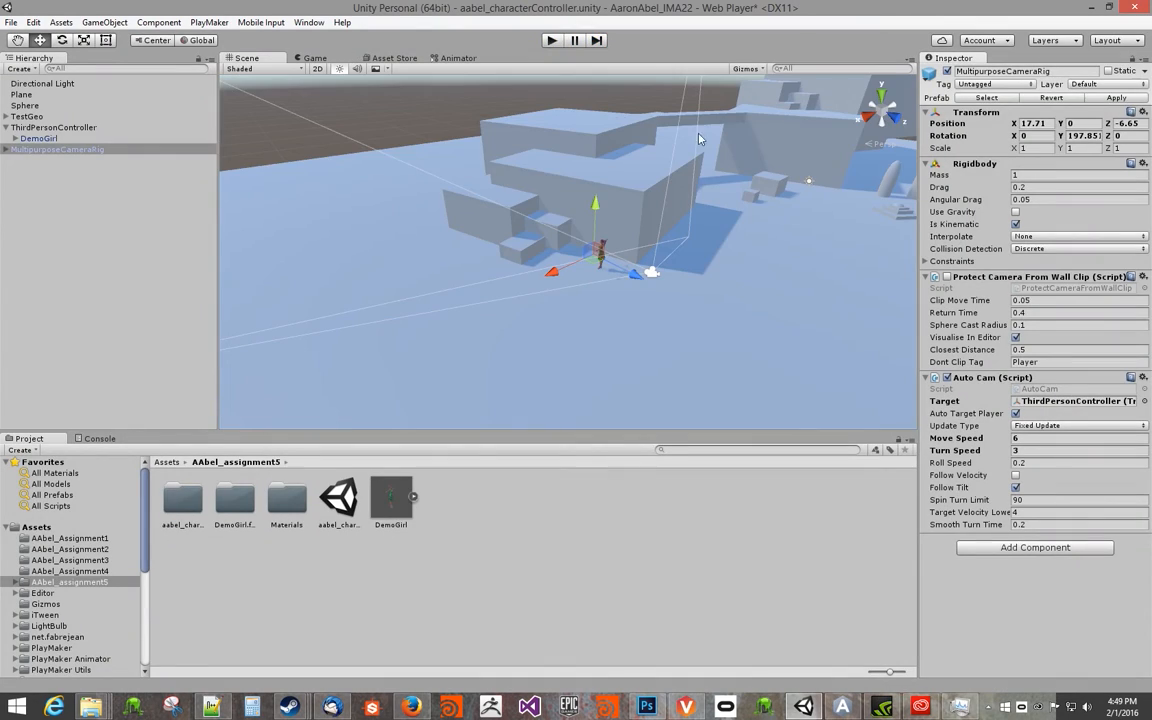
# Set the Move Speed Multiplier of the ThirdPersonController's Third Person Character script to 3.
pyautogui.click(30, 127)
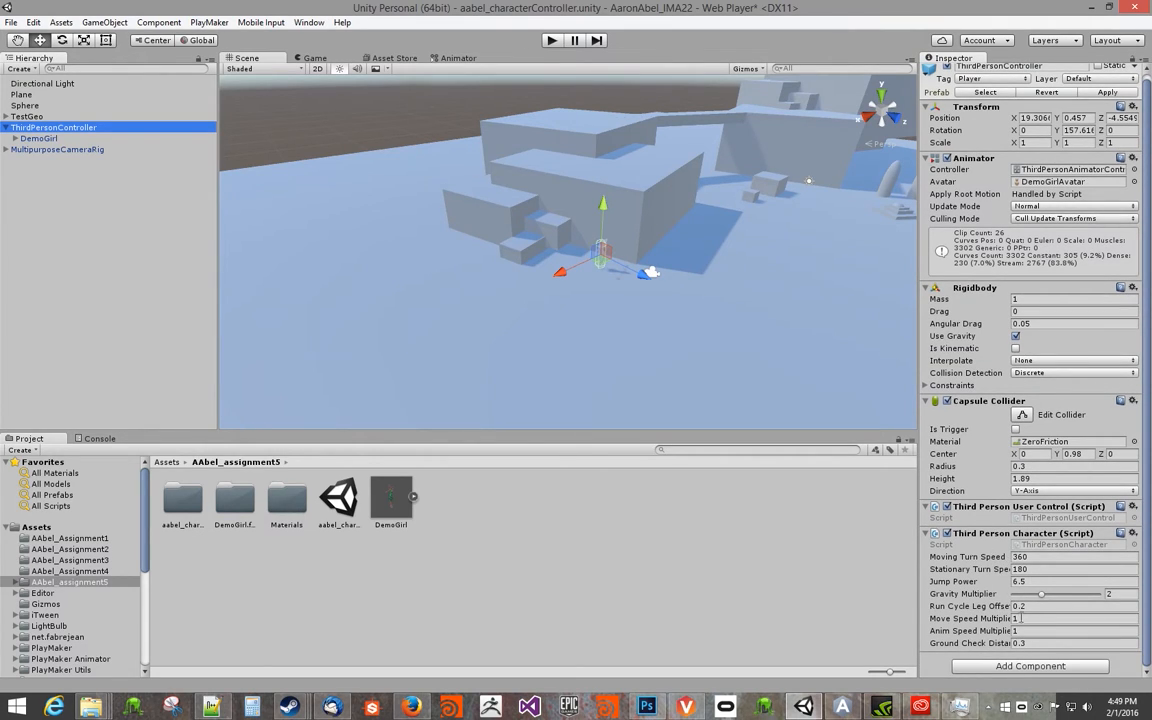
pyautogui.click(1025, 620)
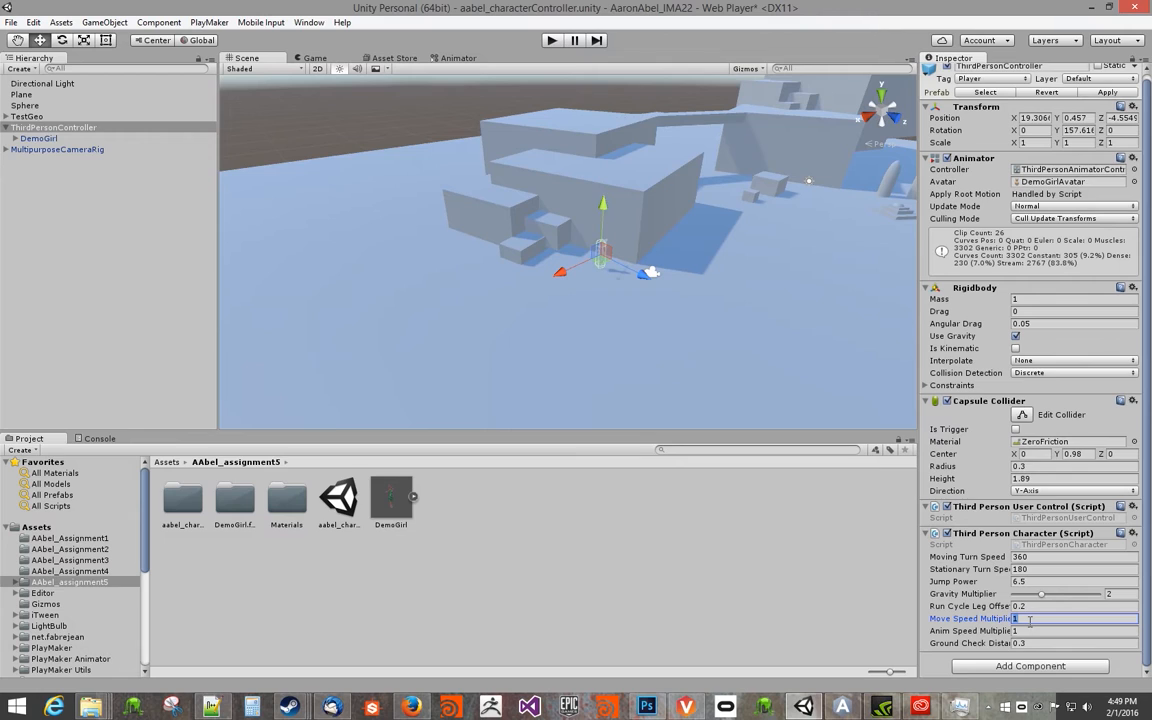
# Play-test the character's movement speed by running and jumping around the open ground and onto the blocks, and stop play mode.
pyautogui.click(550, 42)
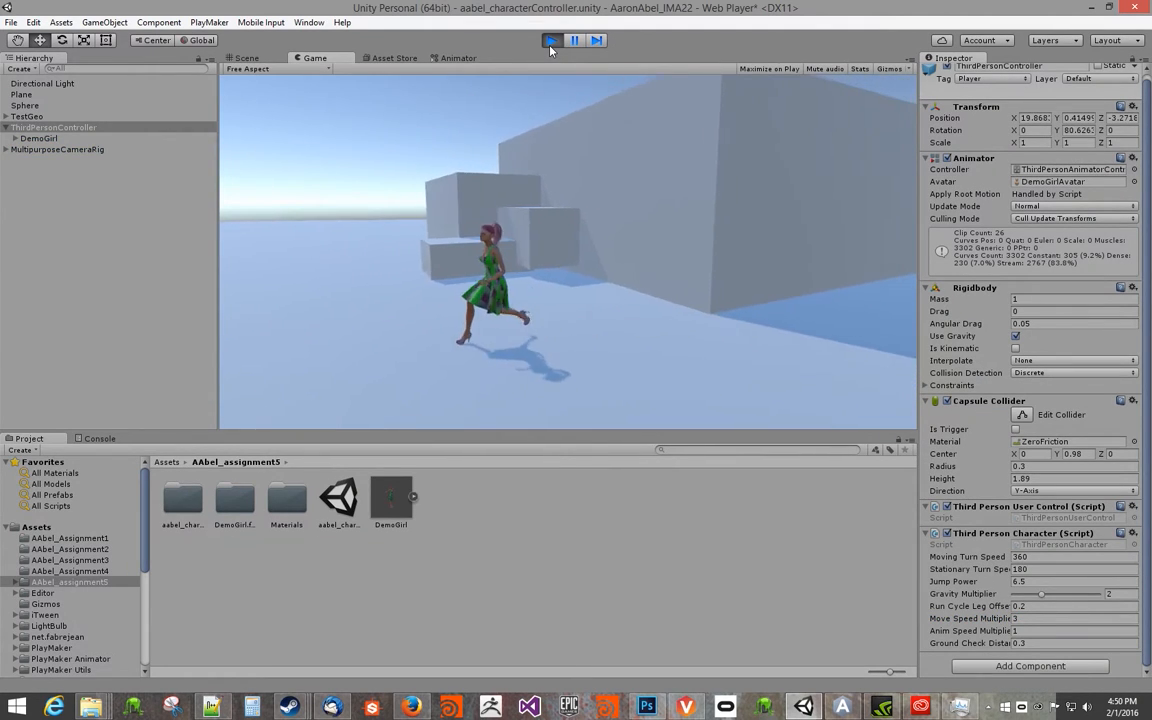
pyautogui.press('d')
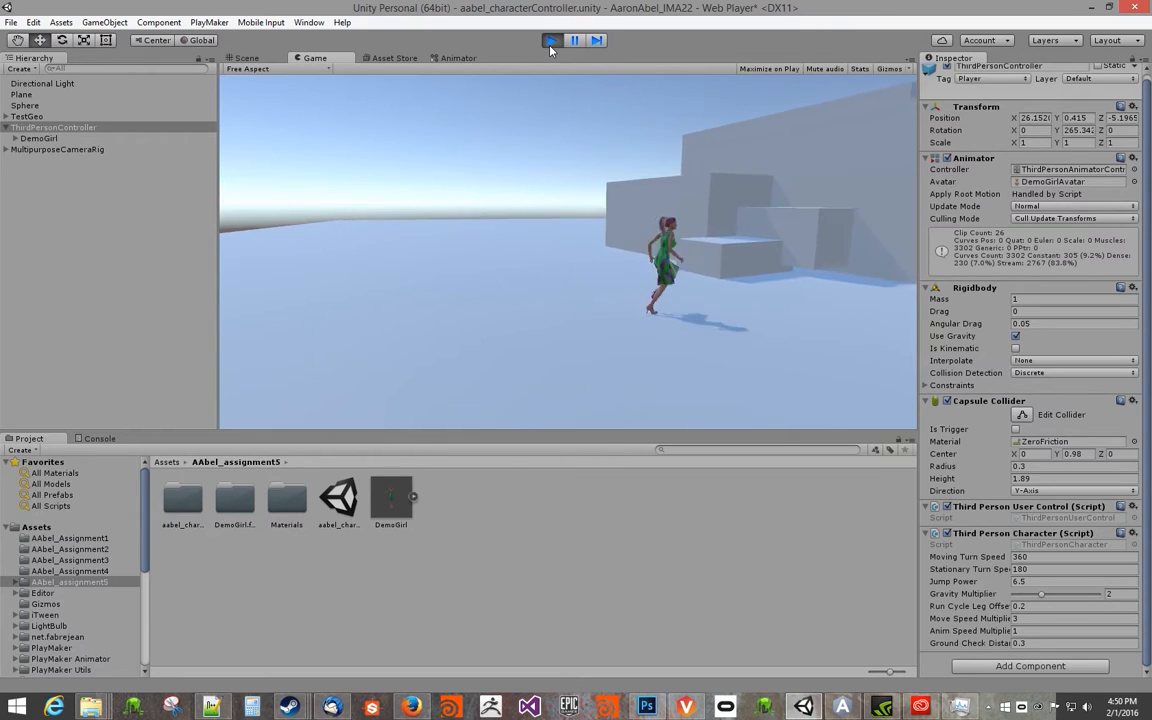
pyautogui.press('space')
pyautogui.press('space')
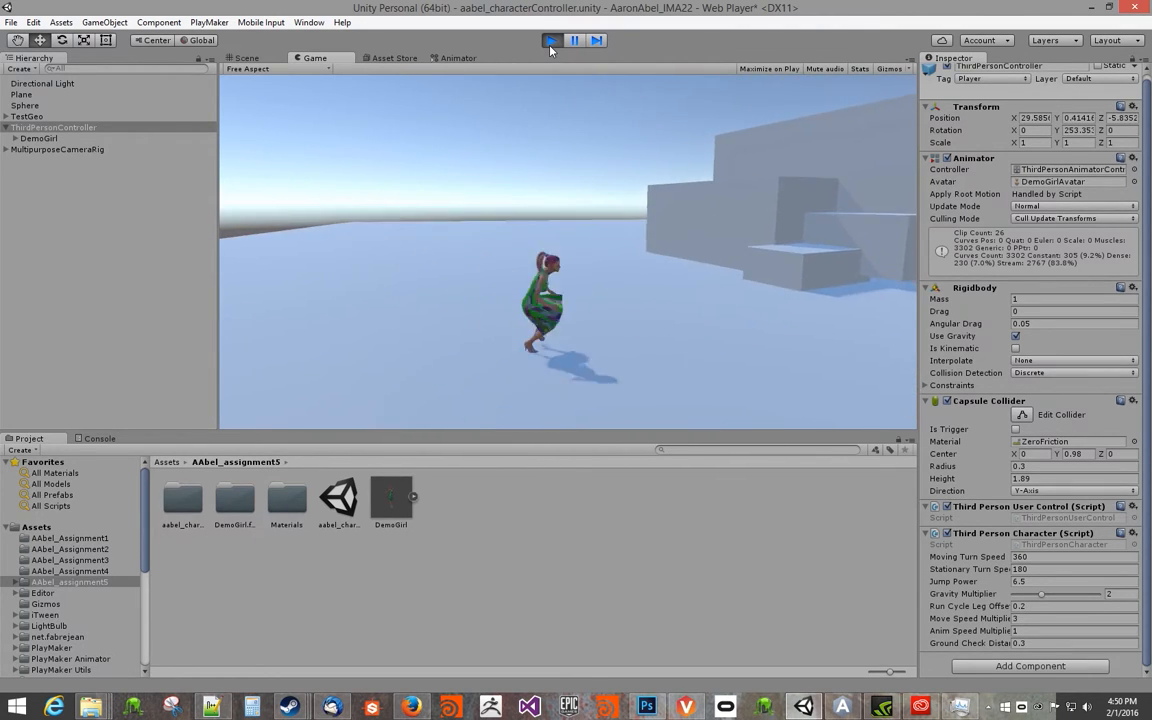
pyautogui.press('space')
pyautogui.press('s')
pyautogui.press('a')
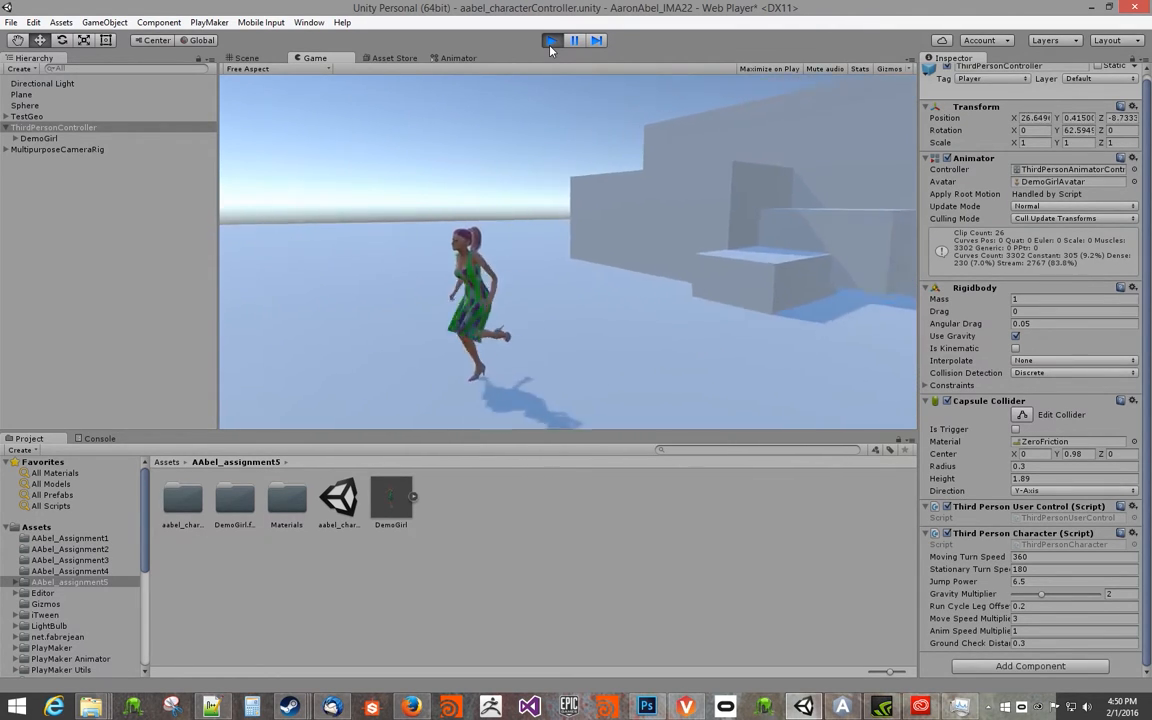
pyautogui.press('d')
pyautogui.press('space')
pyautogui.press('s')
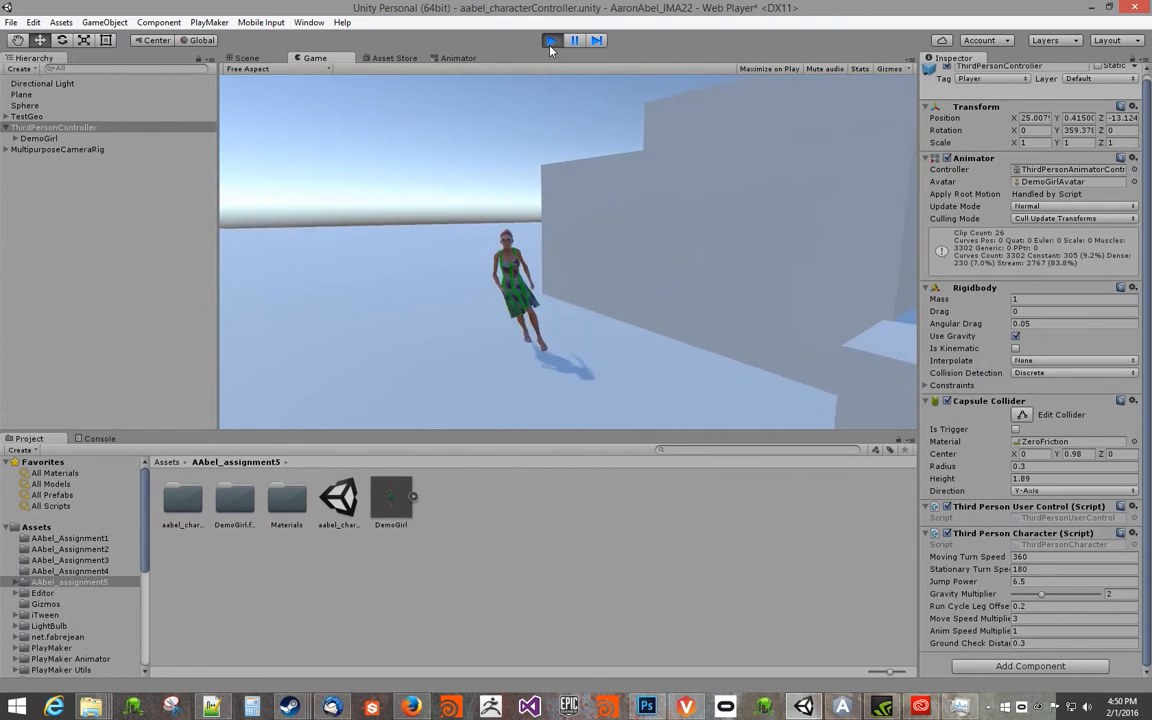
pyautogui.press('d')
pyautogui.press('w')
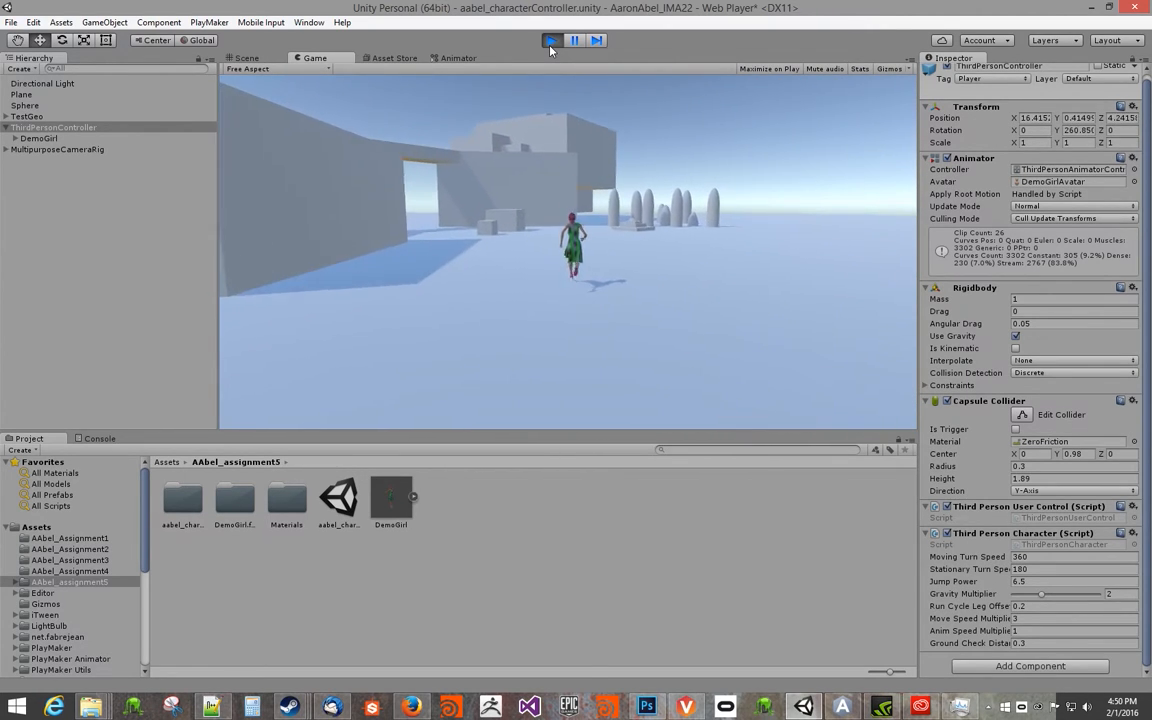
pyautogui.press('a')
pyautogui.press('d')
pyautogui.press('s')
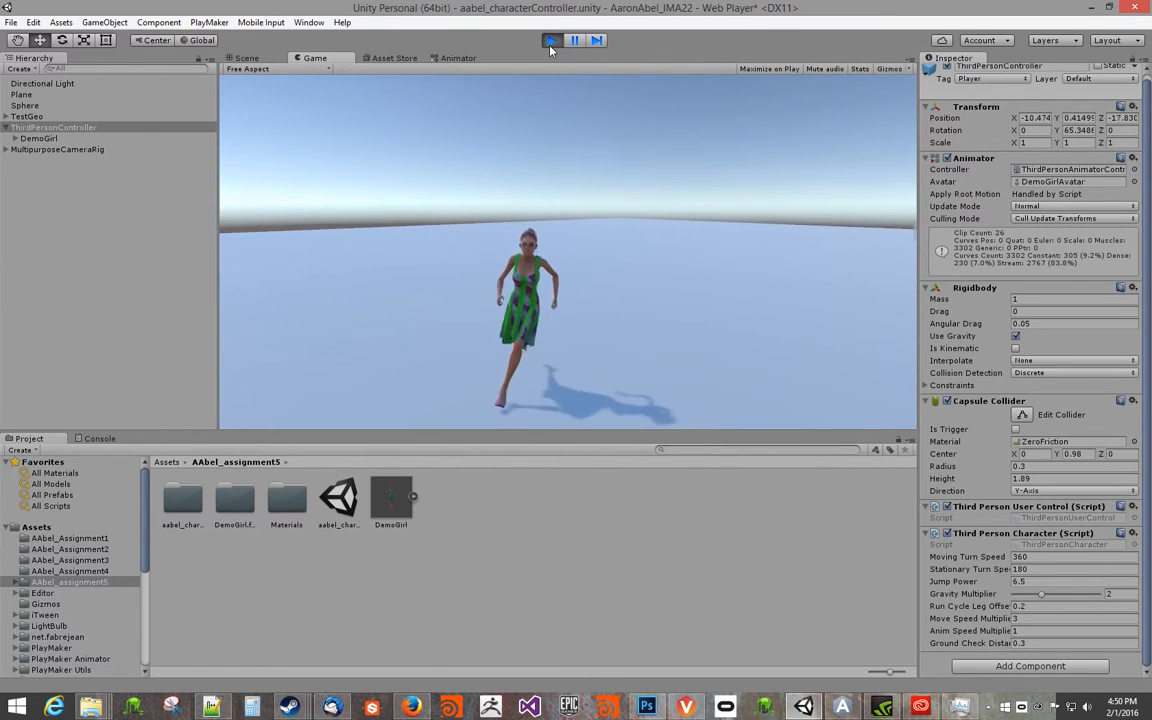
pyautogui.press('a')
pyautogui.press('d')
pyautogui.press('s')
pyautogui.press('a')
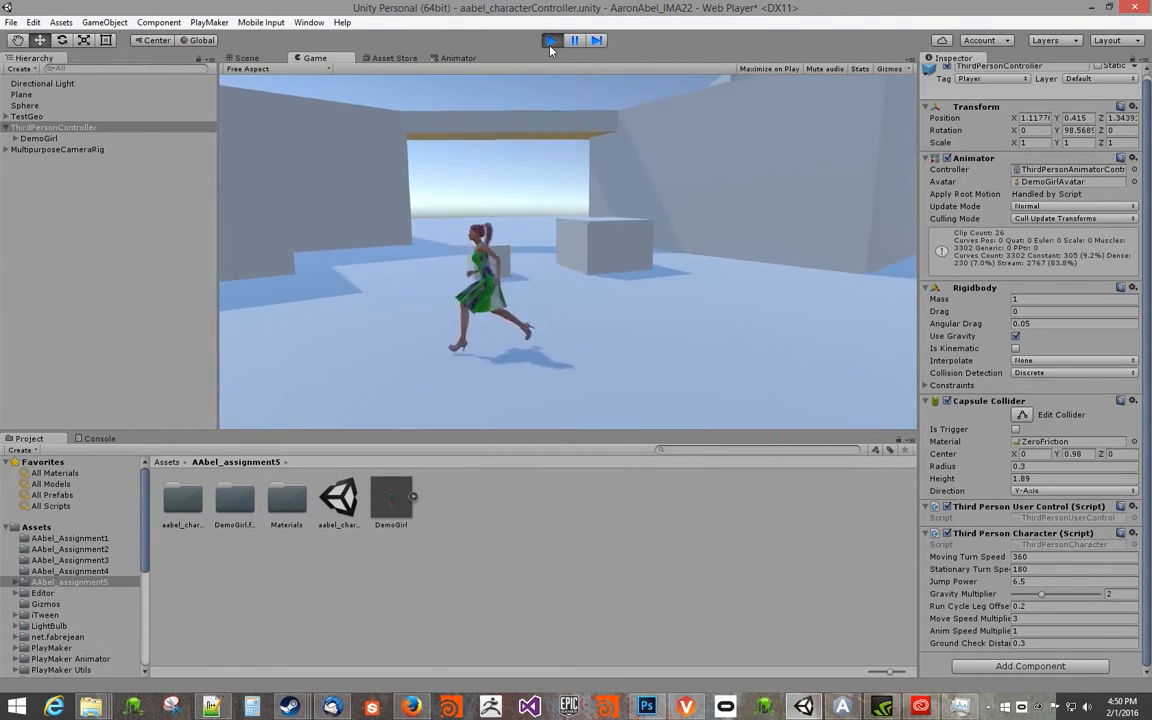
pyautogui.press('w')
pyautogui.press('d')
pyautogui.press('s')
pyautogui.press('a')
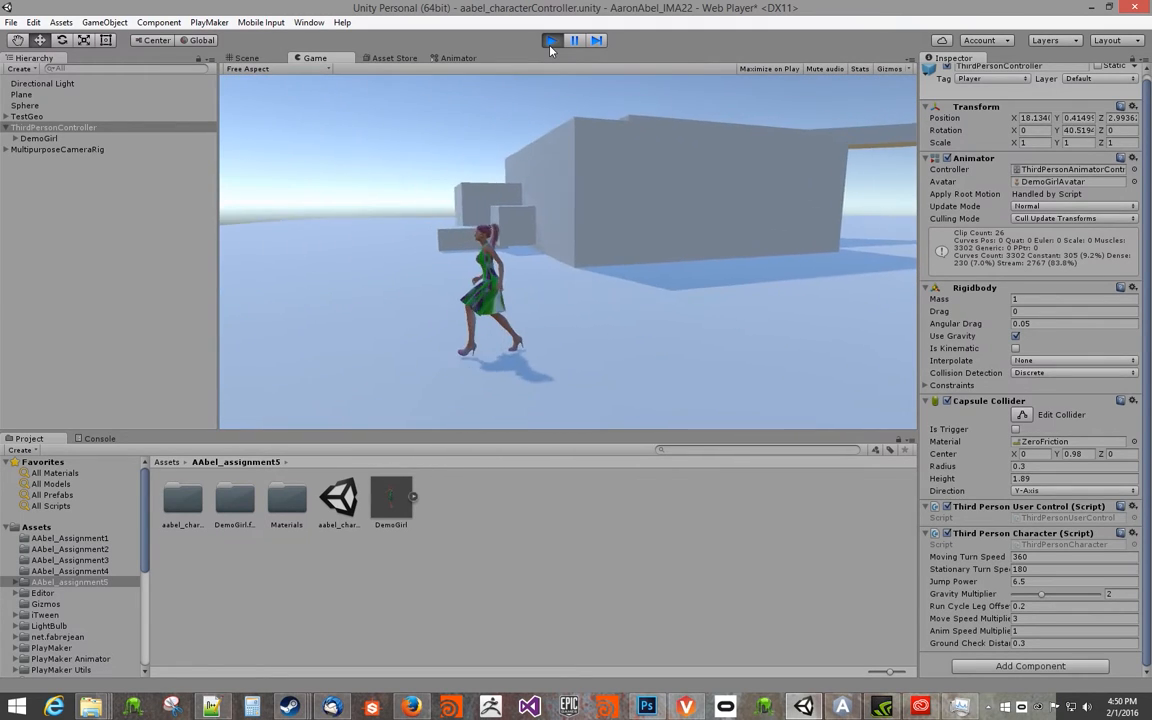
pyautogui.press('w')
pyautogui.press('d')
pyautogui.press('space')
pyautogui.press('space')
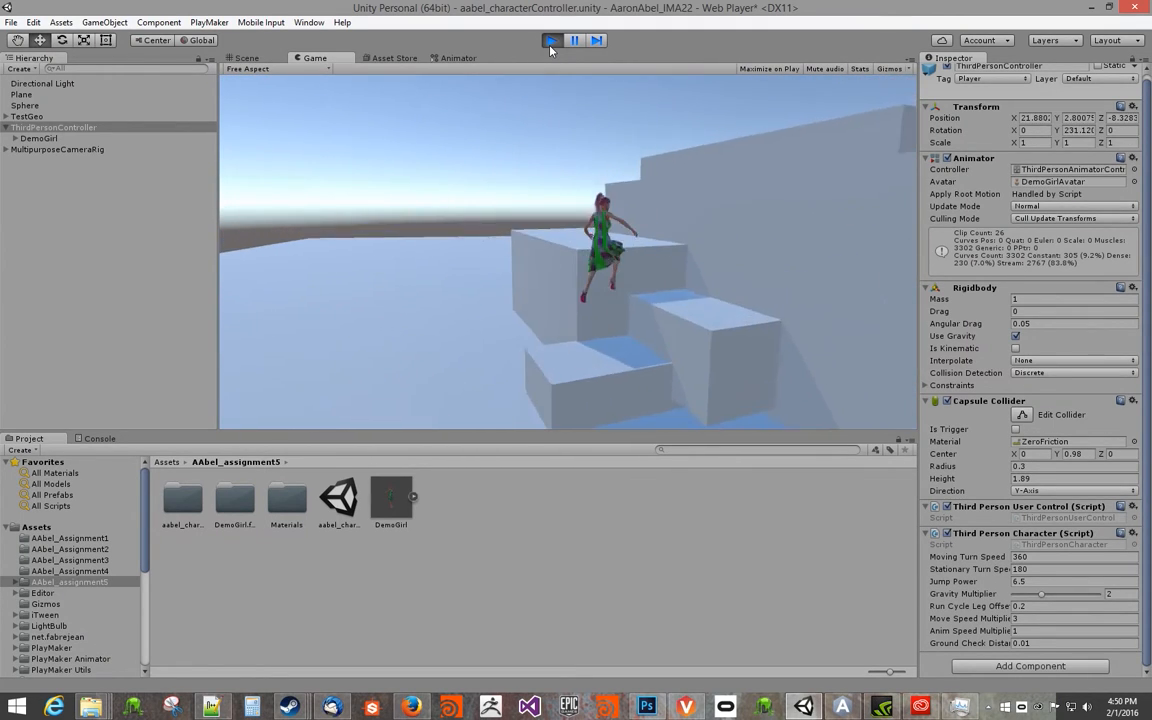
pyautogui.press('w')
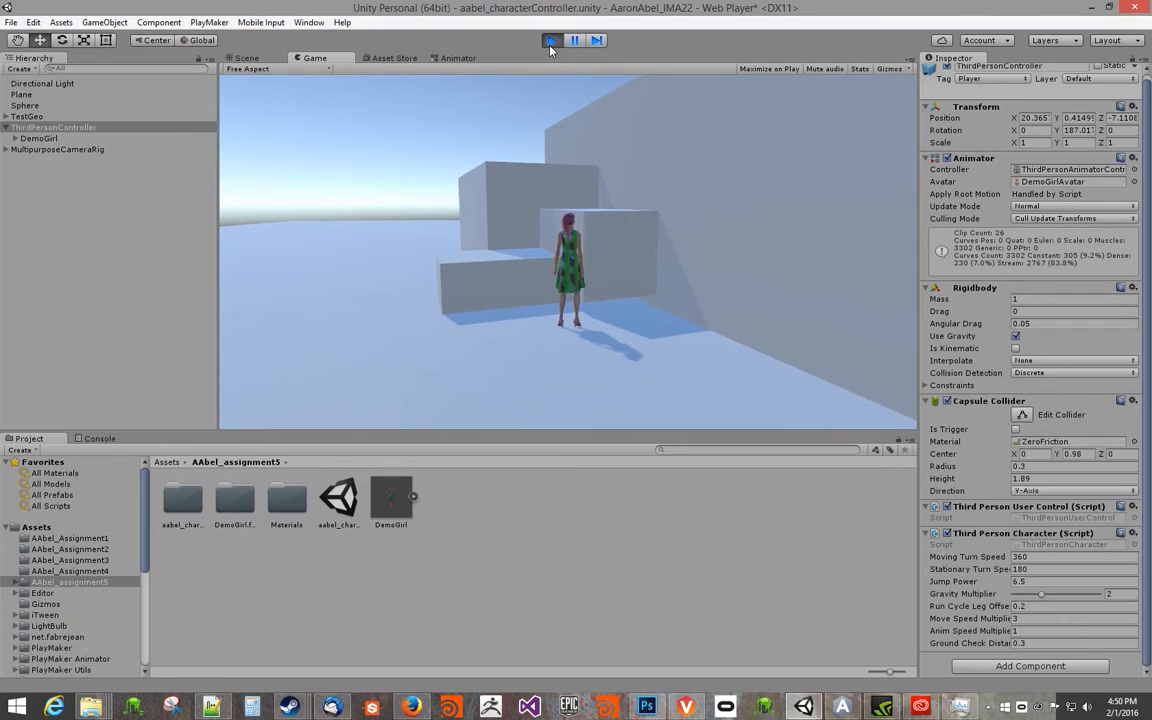
pyautogui.click(550, 42)
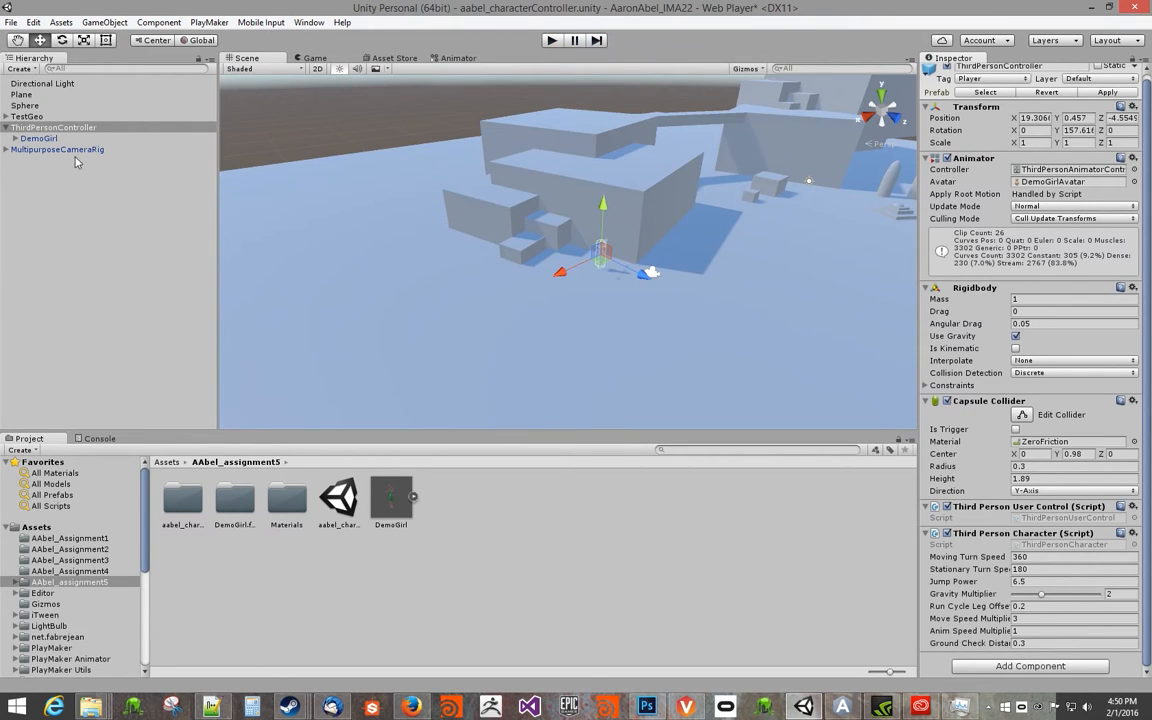
# Locate the ThirdPersonController's ZeroFriction collider material in the project and view the character beside the blocks in the scene.
pyautogui.click(1146, 294)
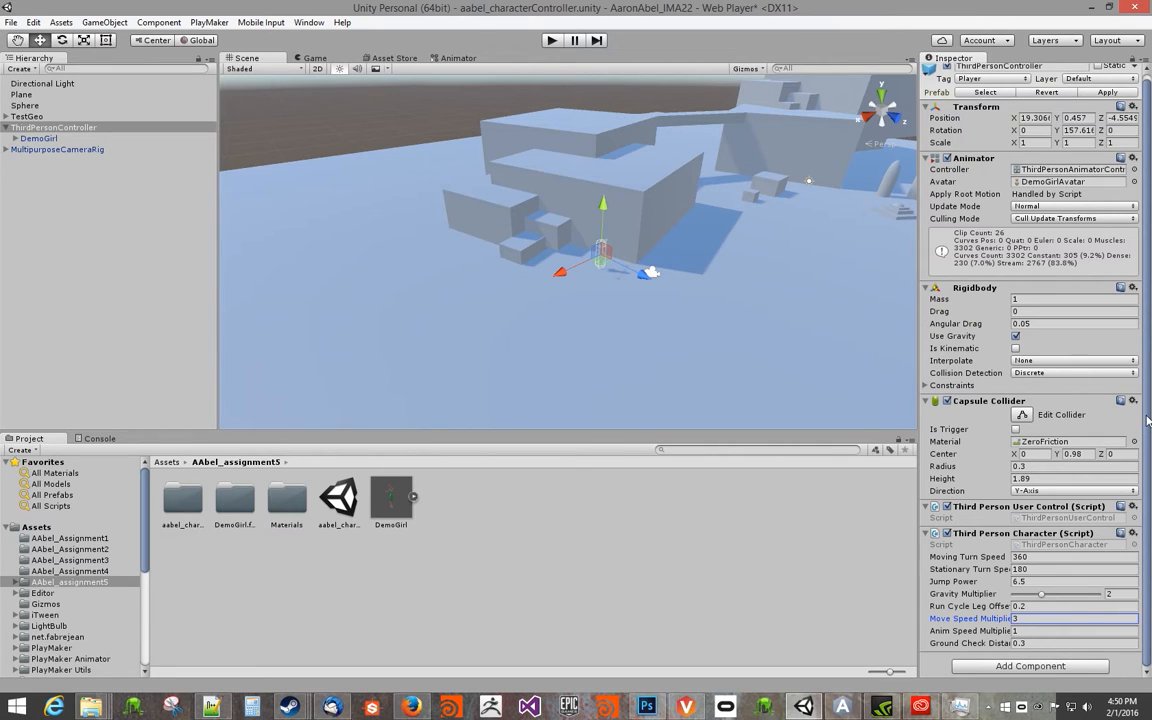
pyautogui.click(1075, 443)
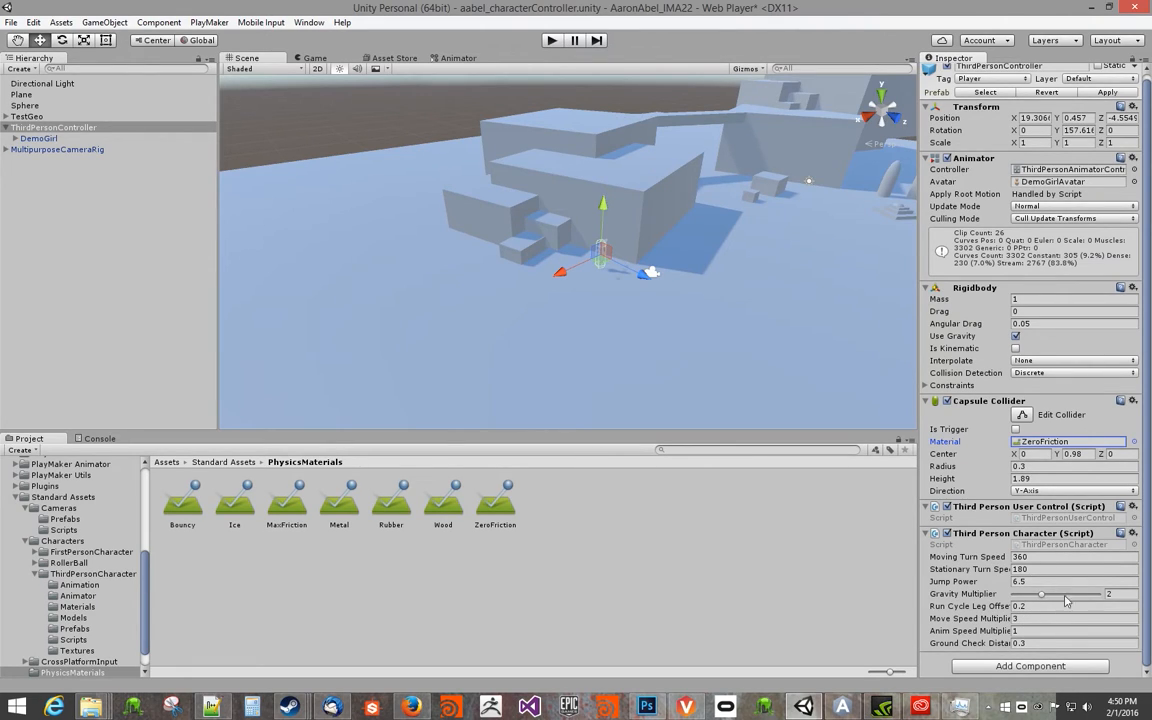
pyautogui.keyDown('alt'); pyautogui.moveTo(430, 322); pyautogui.dragTo(621, 241); pyautogui.keyUp('alt')
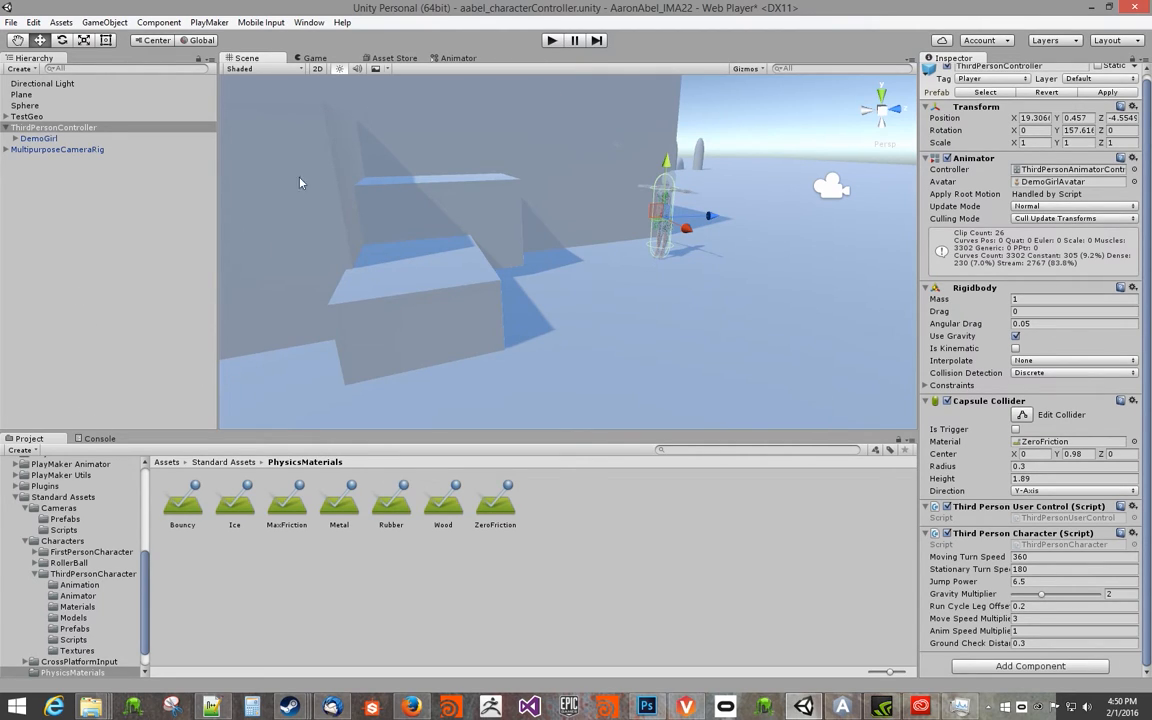
# Browse the standard packages among the Asset Store downloads.
pyautogui.click(388, 59)
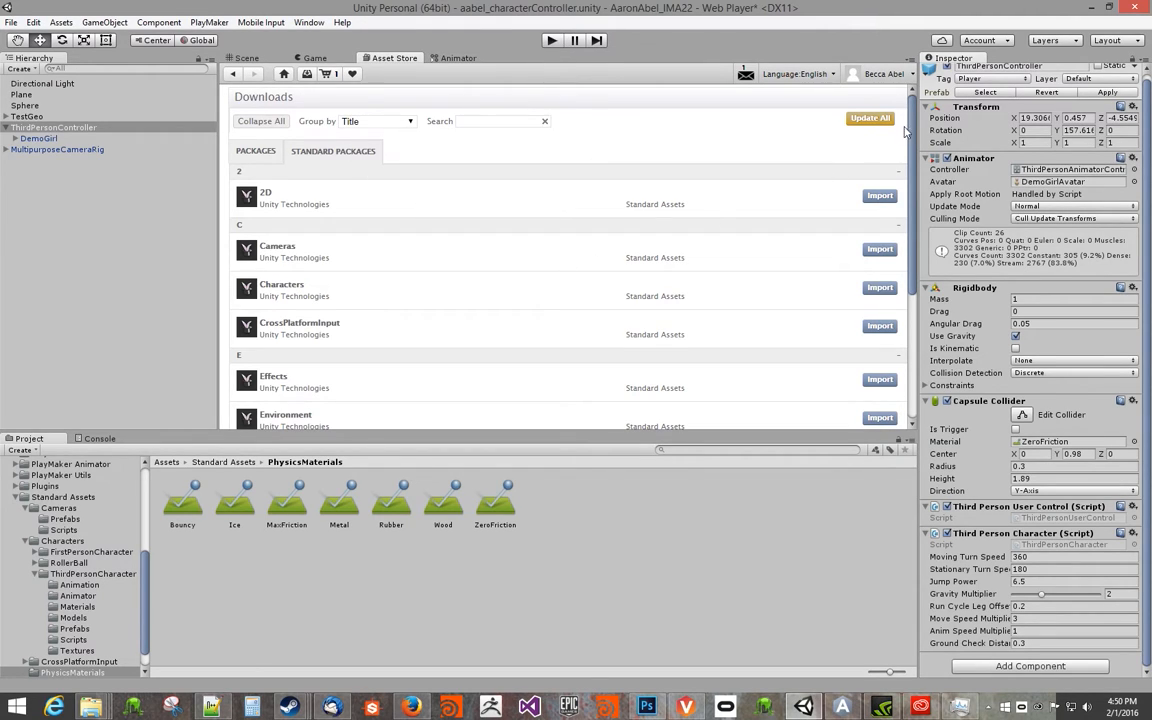
pyautogui.scroll(-2, 900, 170)
pyautogui.scroll(-3, 903, 172)
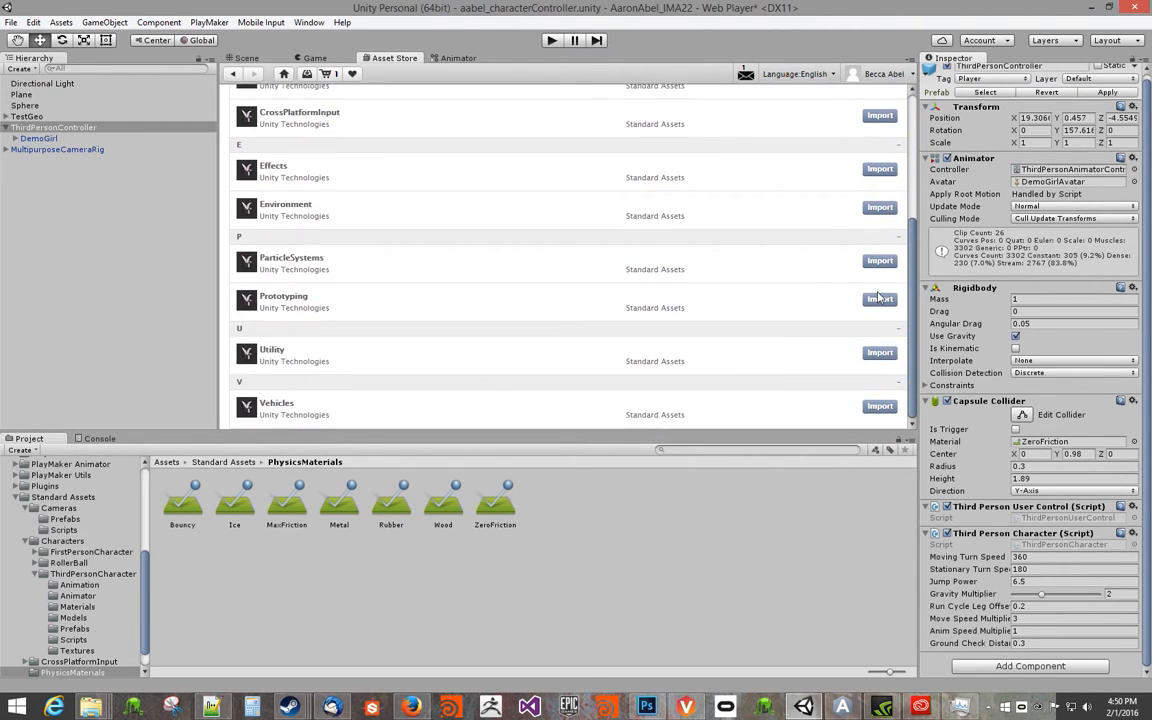
pyautogui.scroll(3, 888, 235)
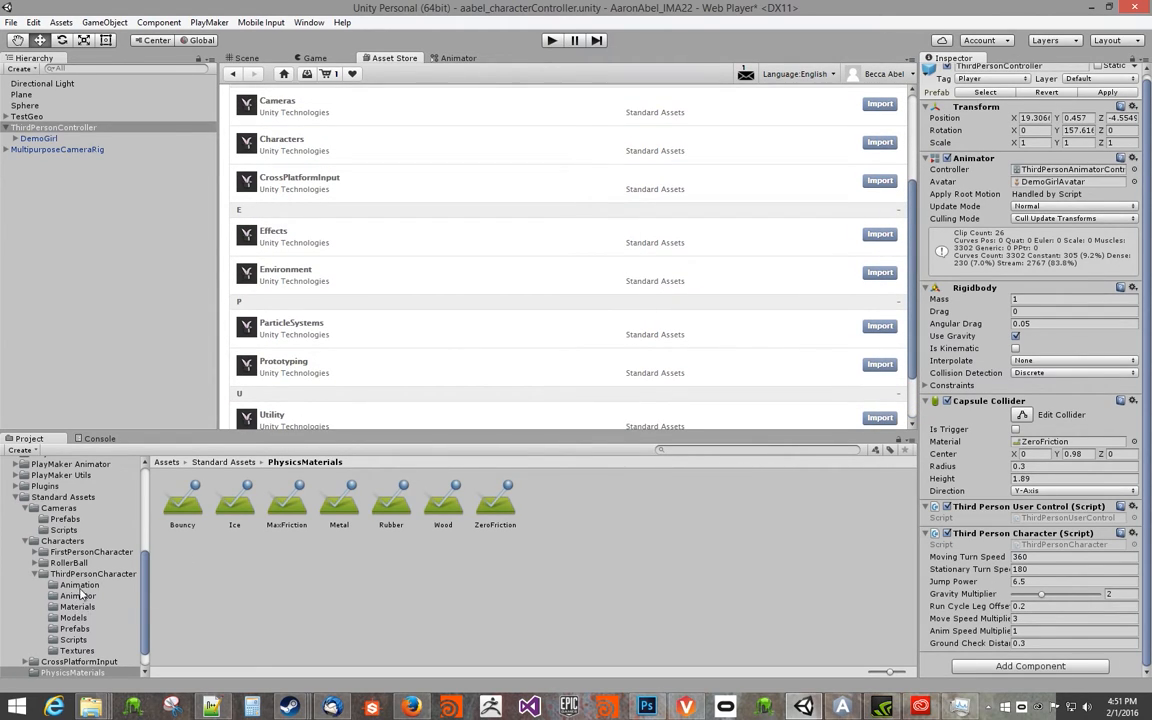
# Look into the Models folder of ThirdPersonCharacter in the project's Standard Assets.
pyautogui.scroll(-1, 110, 560)
pyautogui.click(78, 549)
pyautogui.click(75, 592)
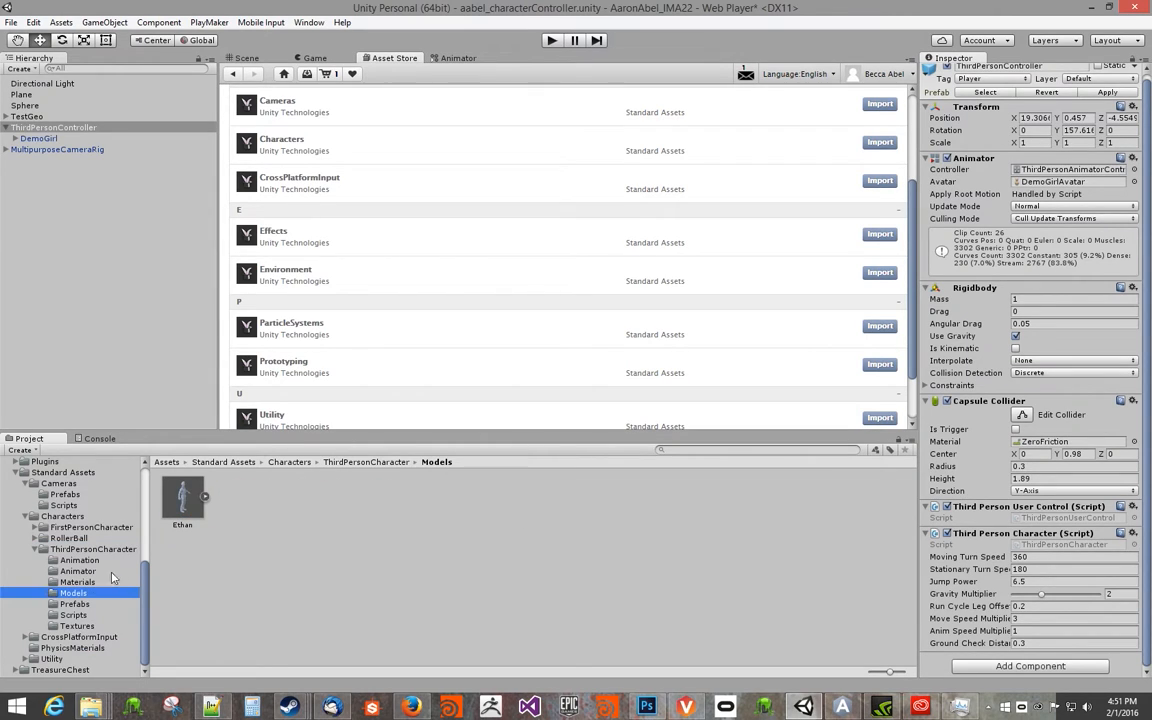
pyautogui.scroll(10, 135, 528)
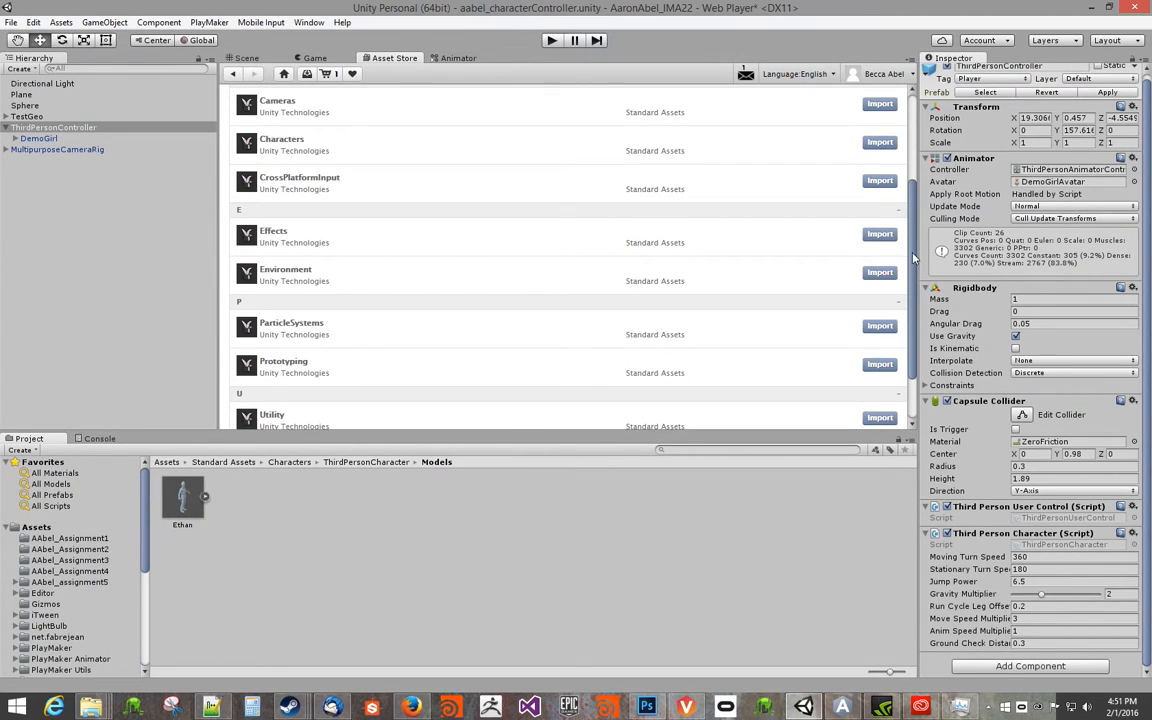
# Go to the Asset Store home page, and close and reopen the Asset Store window.
pyautogui.scroll(5, 826, 232)
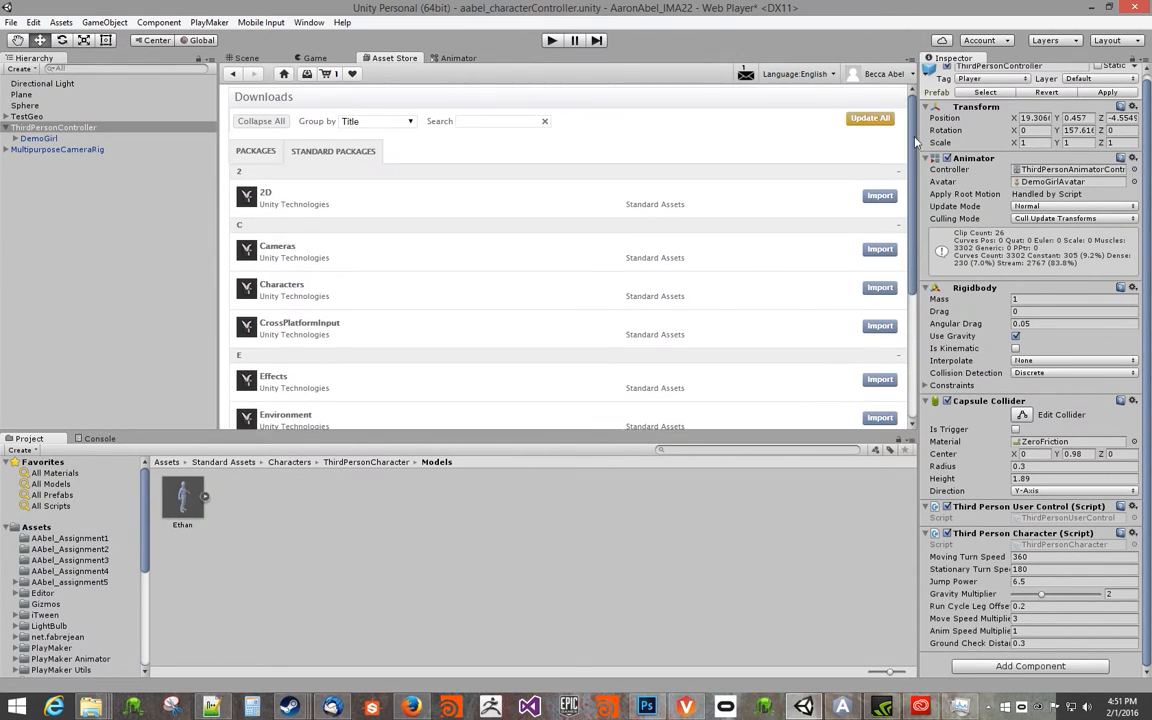
pyautogui.click(284, 75)
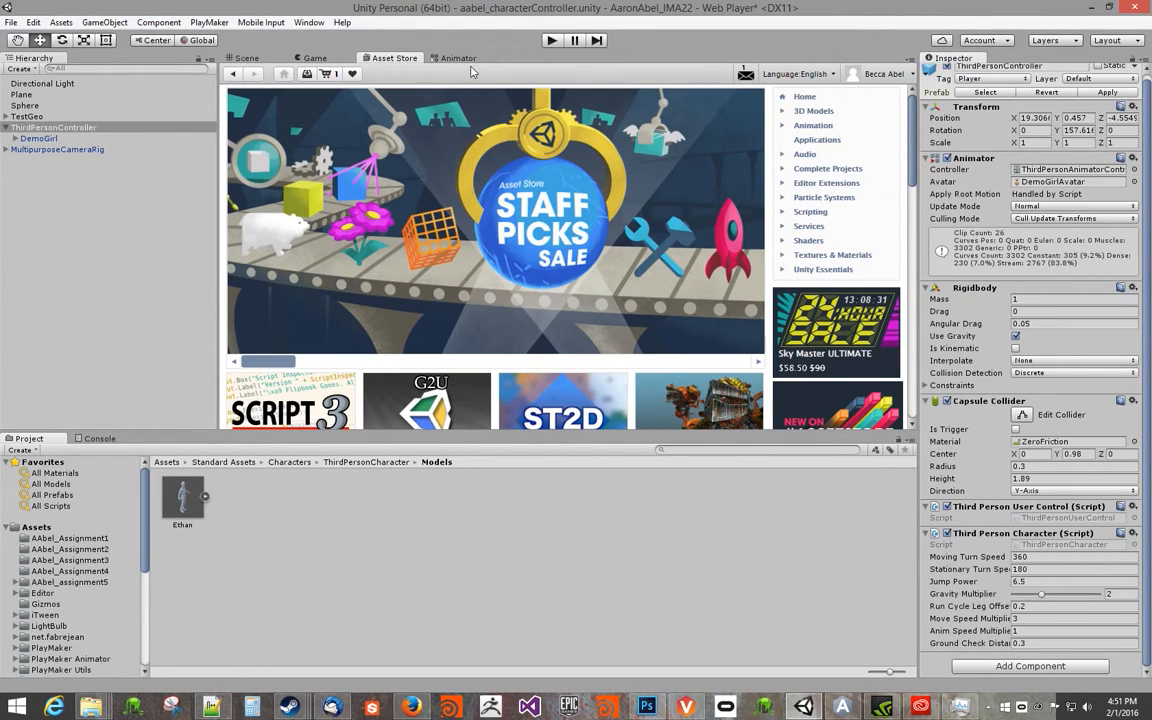
pyautogui.rightClick(400, 60)
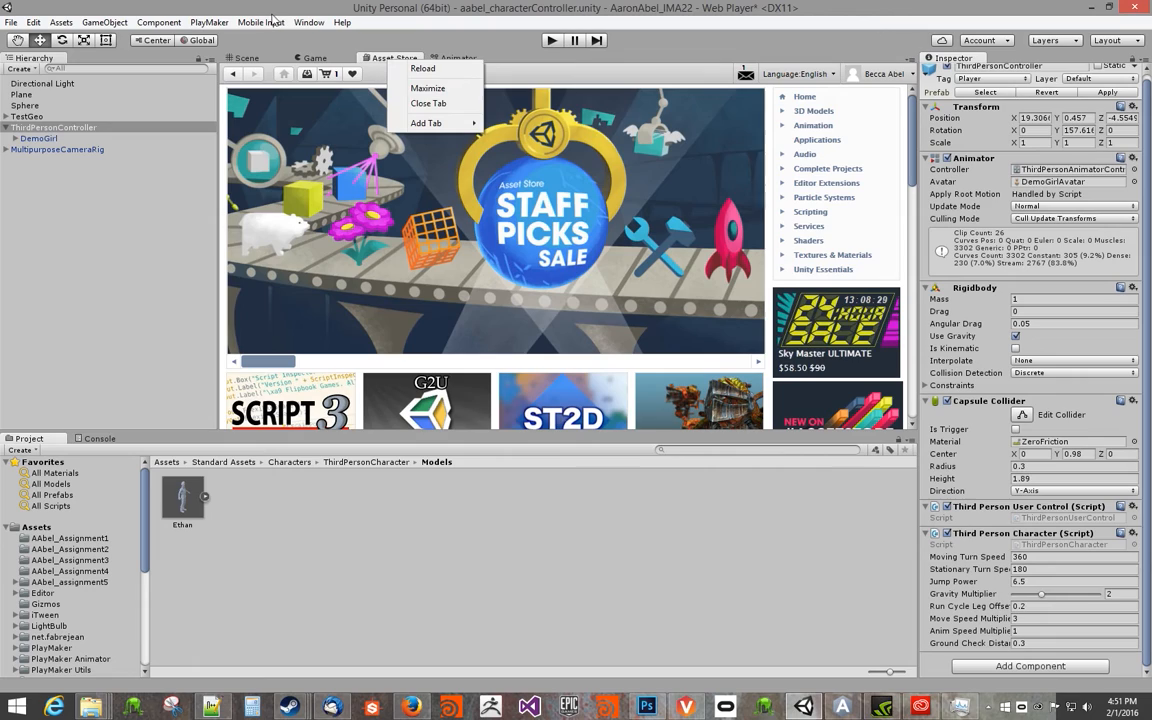
pyautogui.click(427, 104)
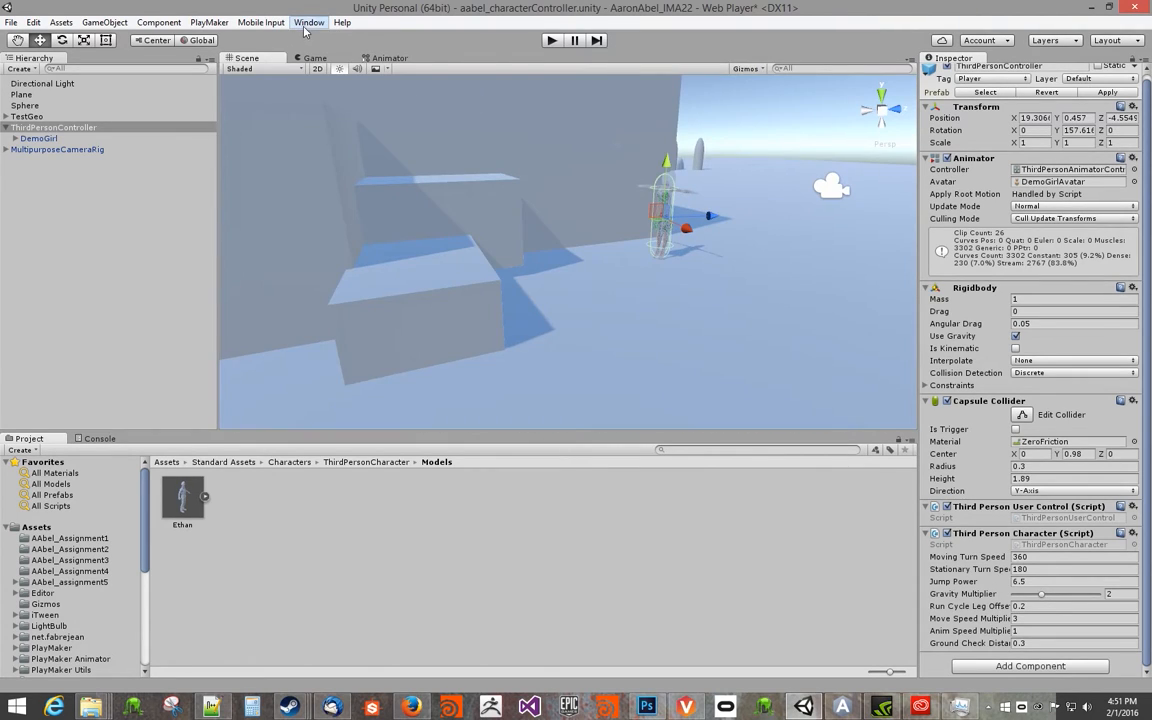
pyautogui.click(309, 22)
pyautogui.click(236, 228)
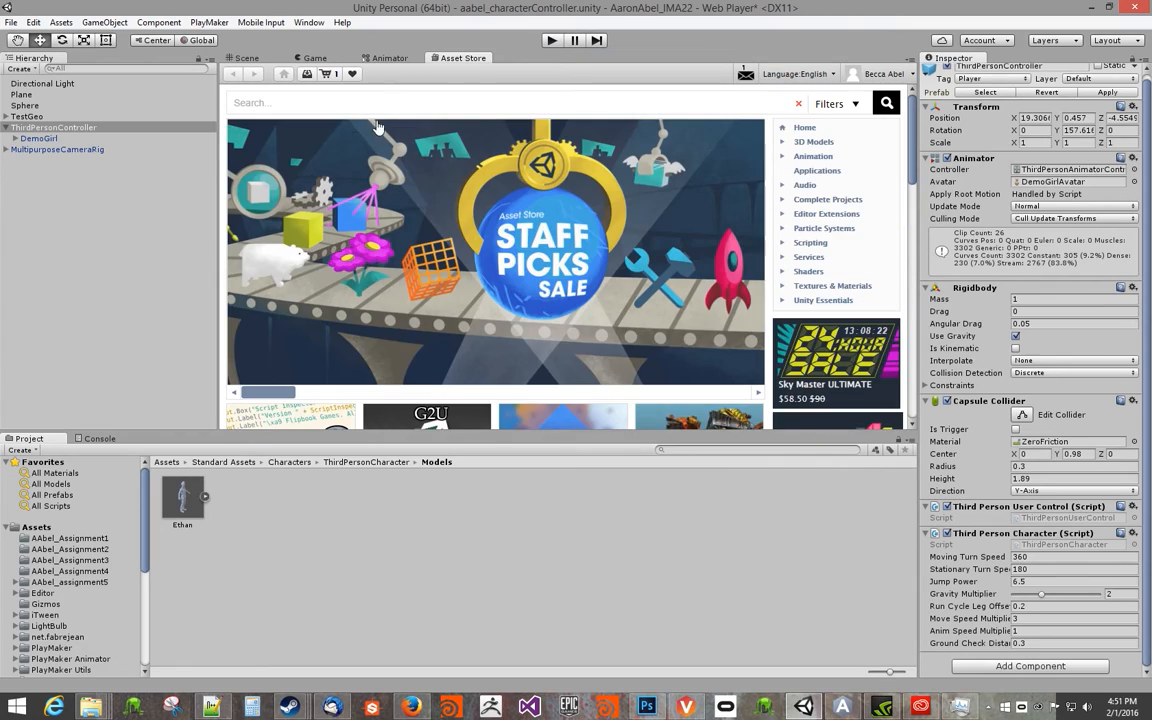
# Search the Asset Store for "Blacksmith".
pyautogui.click(288, 101)
pyautogui.write('Blacksmith')
pyautogui.press('Return')
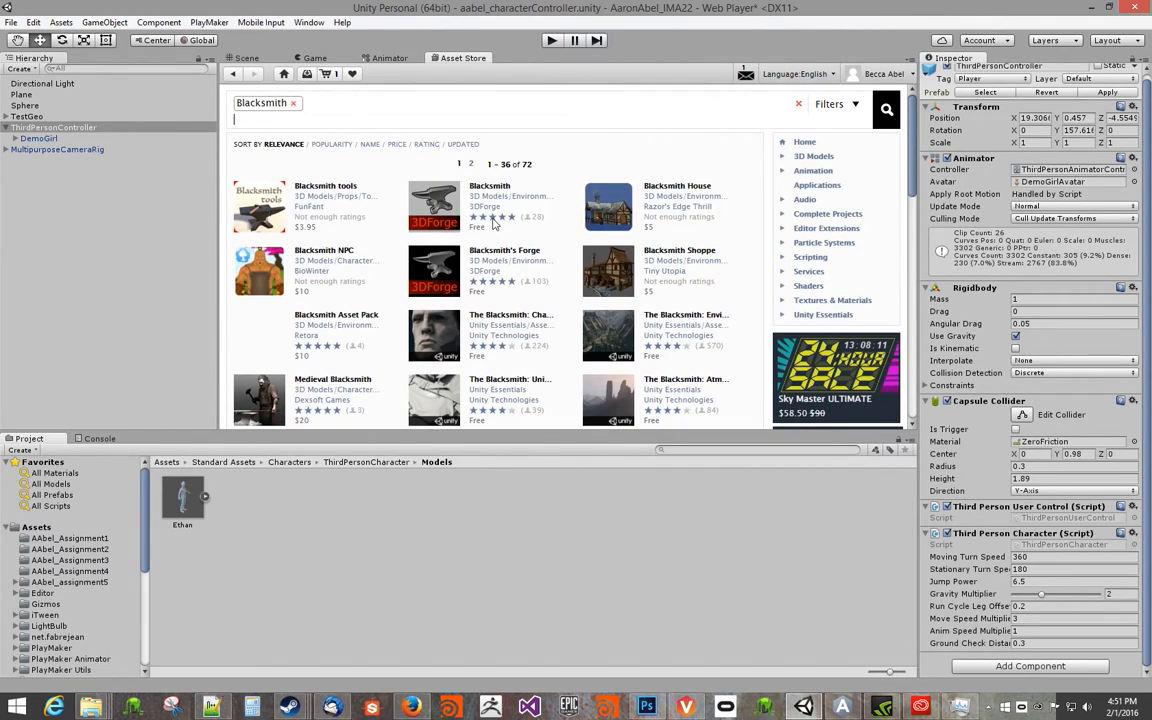
# Open The Blacksmith: Characters package by Unity Technologies from the search results and download it.
pyautogui.scroll(-1, 421, 337)
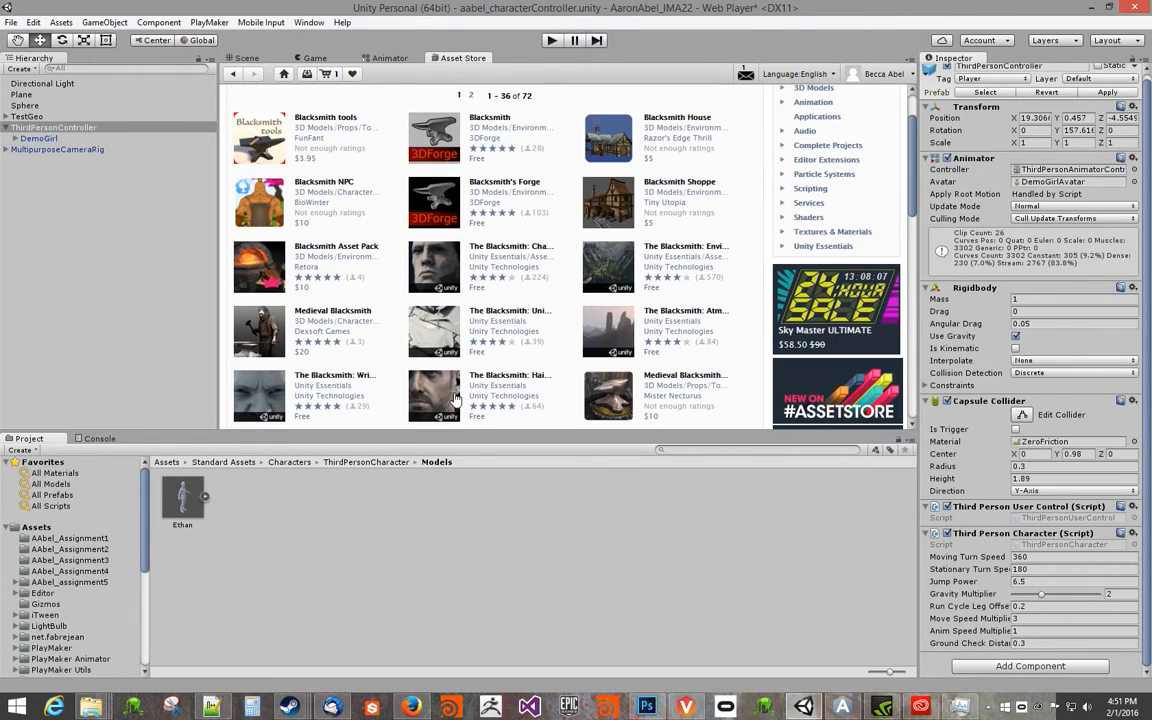
pyautogui.click(428, 264)
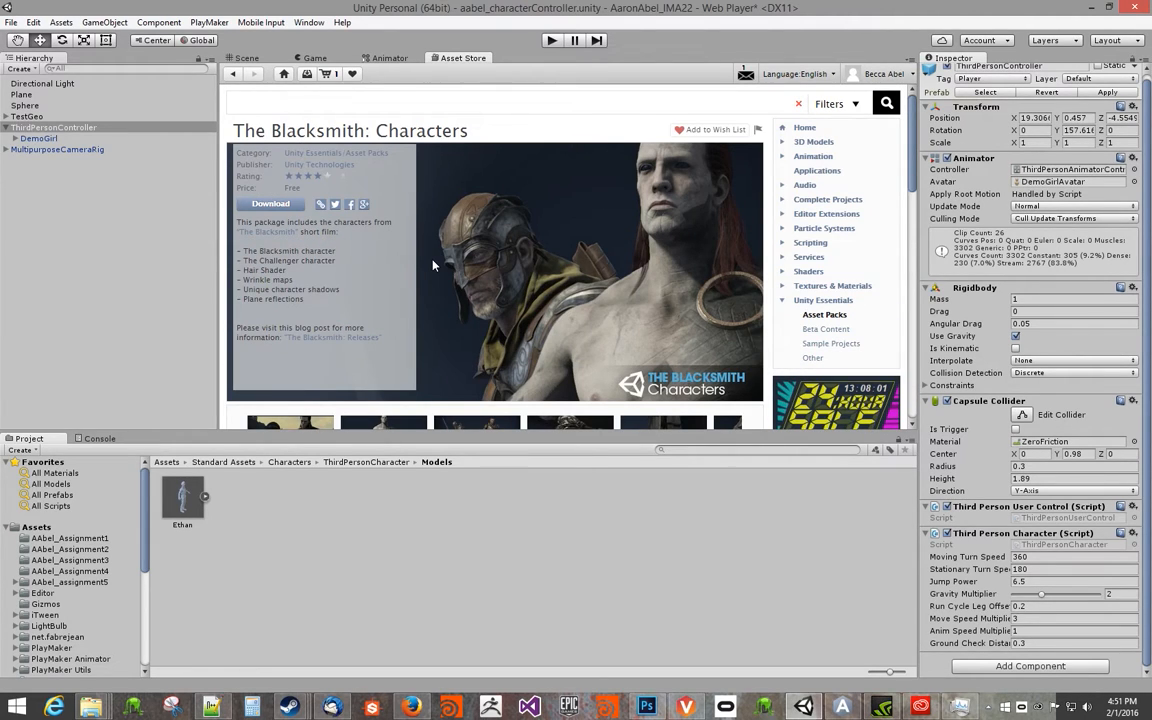
pyautogui.click(262, 207)
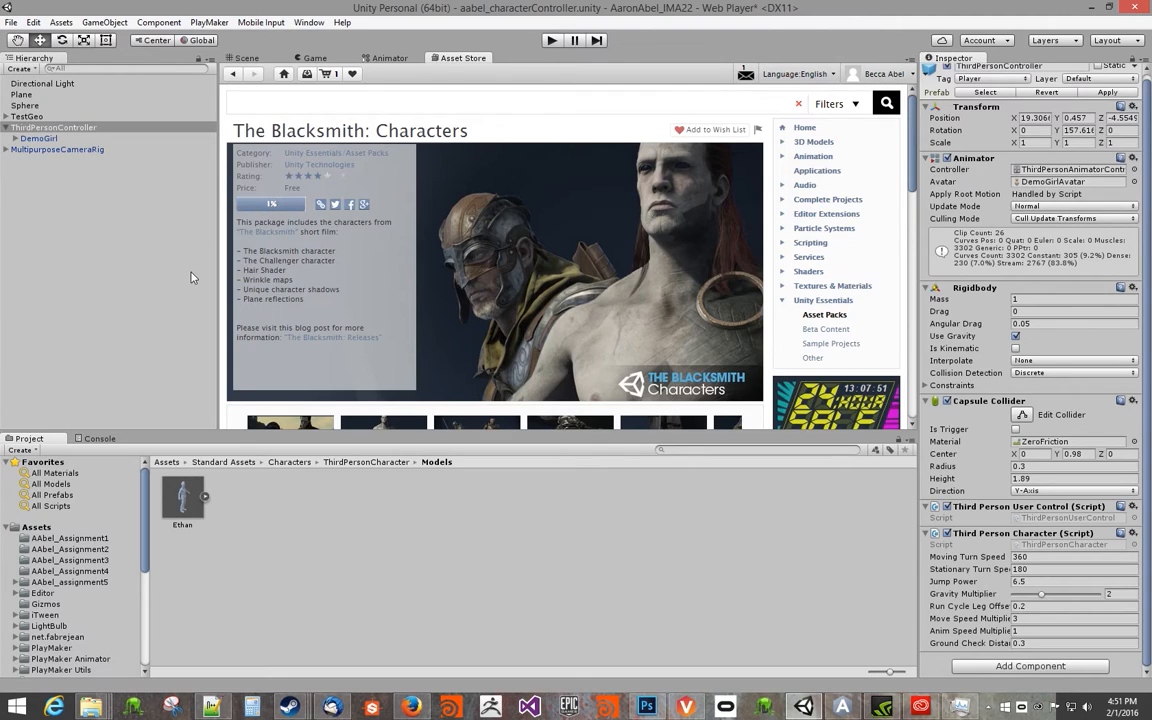
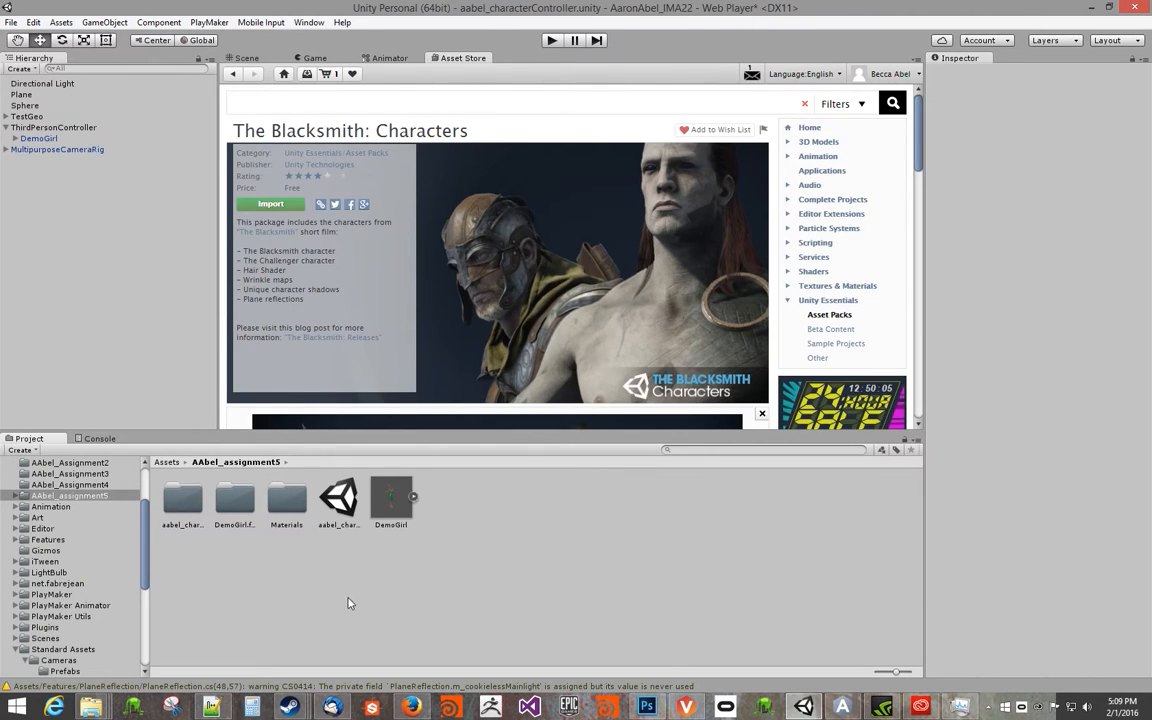
# Inspect the Volund_Rig prefab from Art/Characters/Volund in an enlarged preview, turning the model, and close the preview.
pyautogui.click(37, 518)
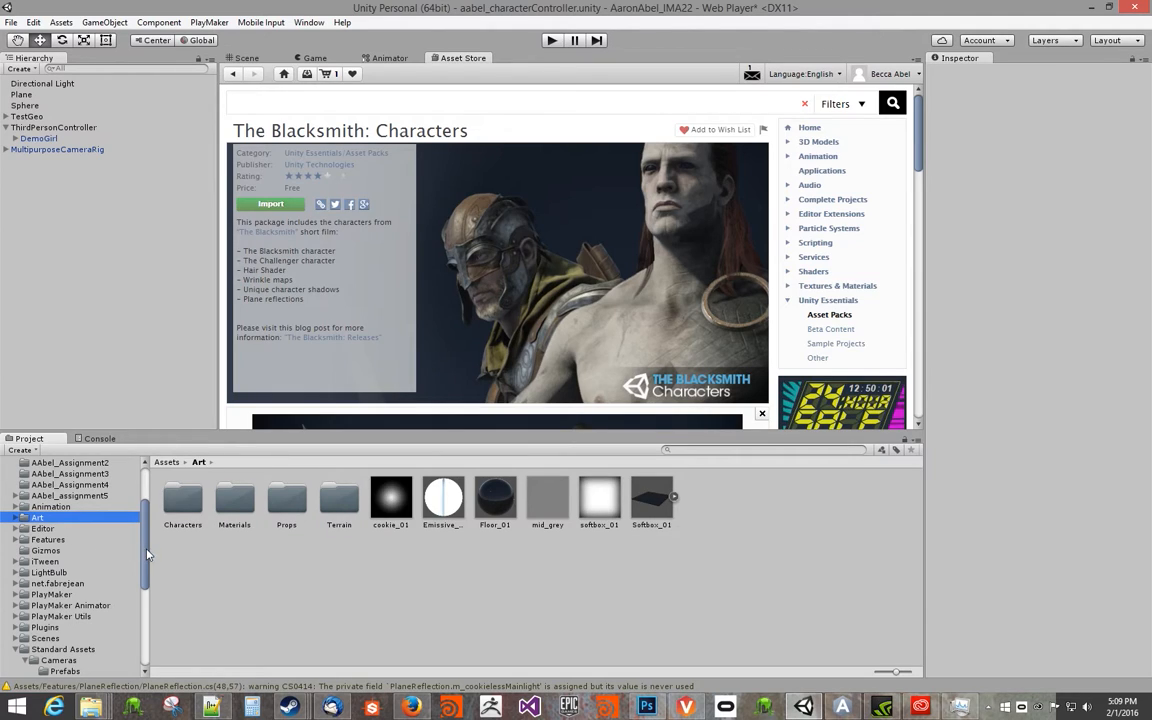
pyautogui.doubleClick(182, 500)
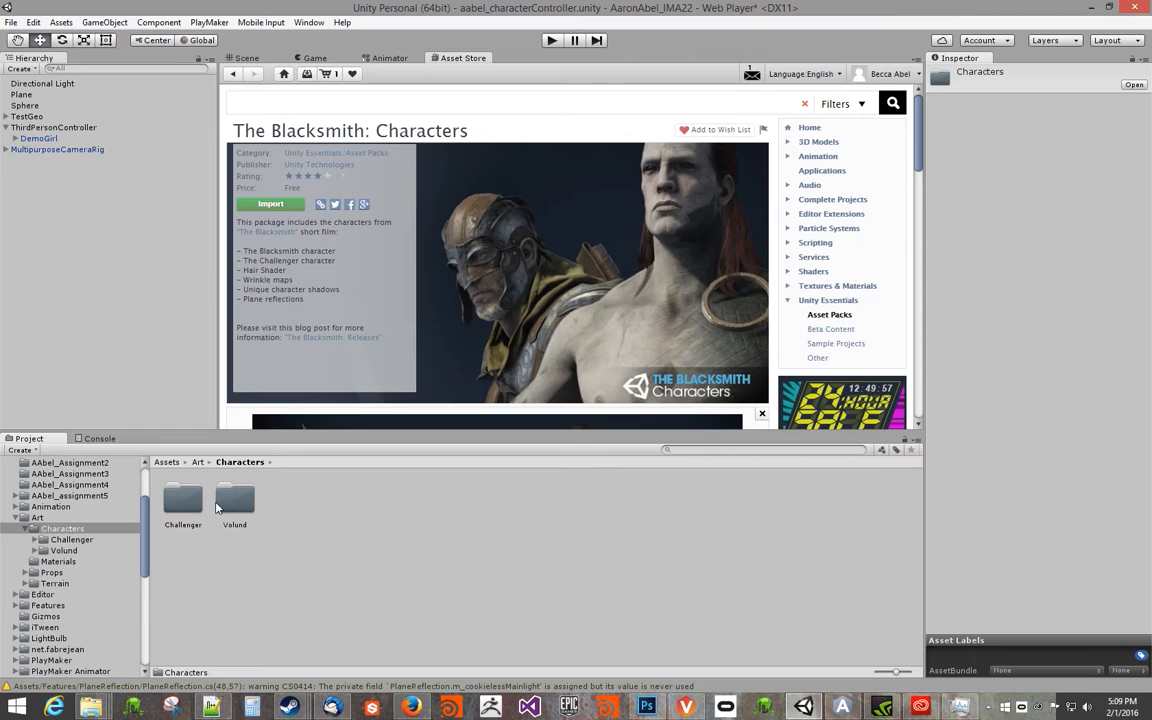
pyautogui.doubleClick(235, 502)
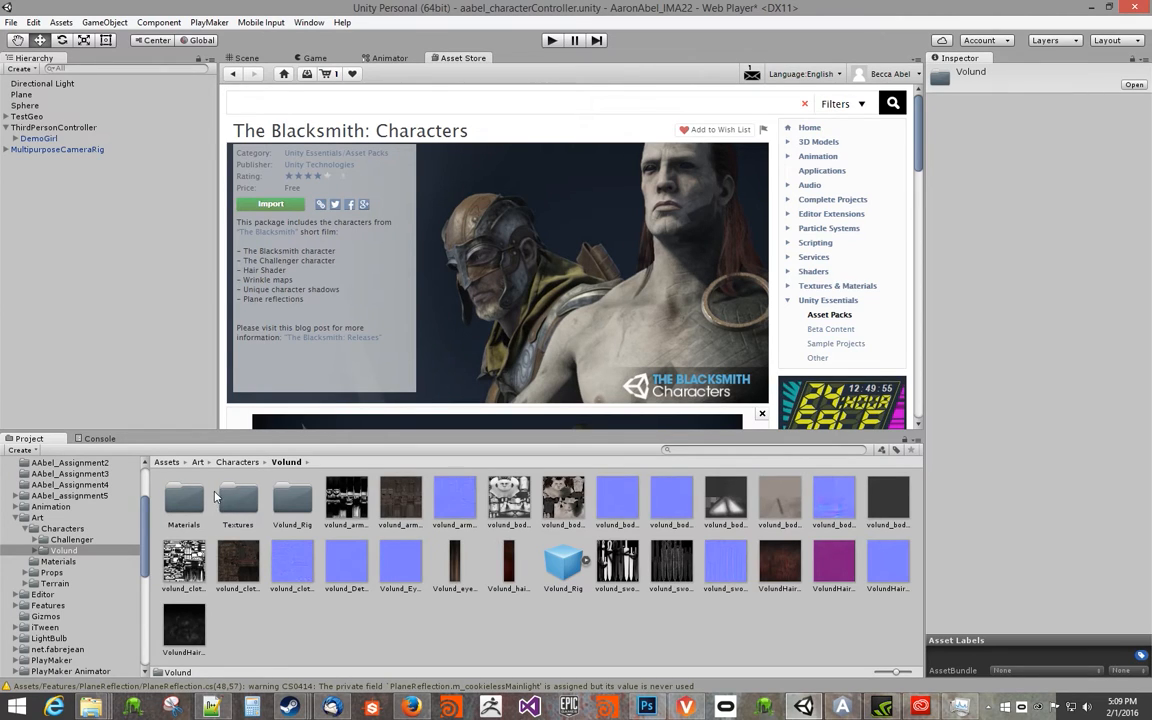
pyautogui.click(563, 562)
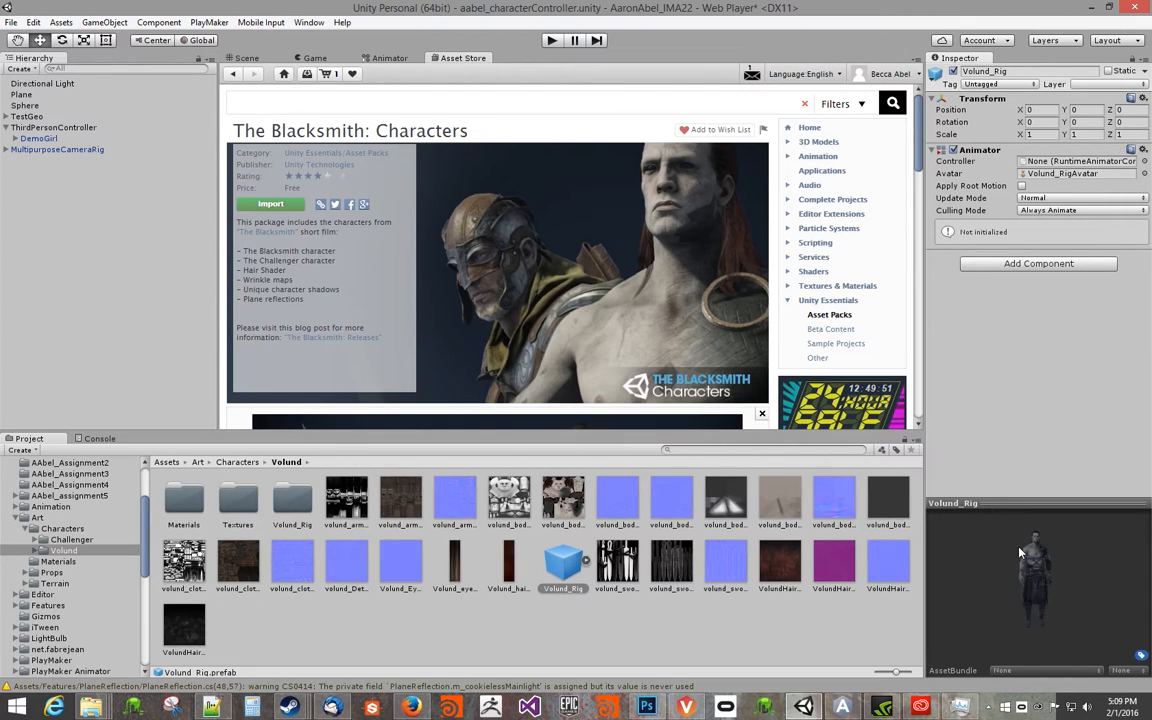
pyautogui.rightClick(1023, 504)
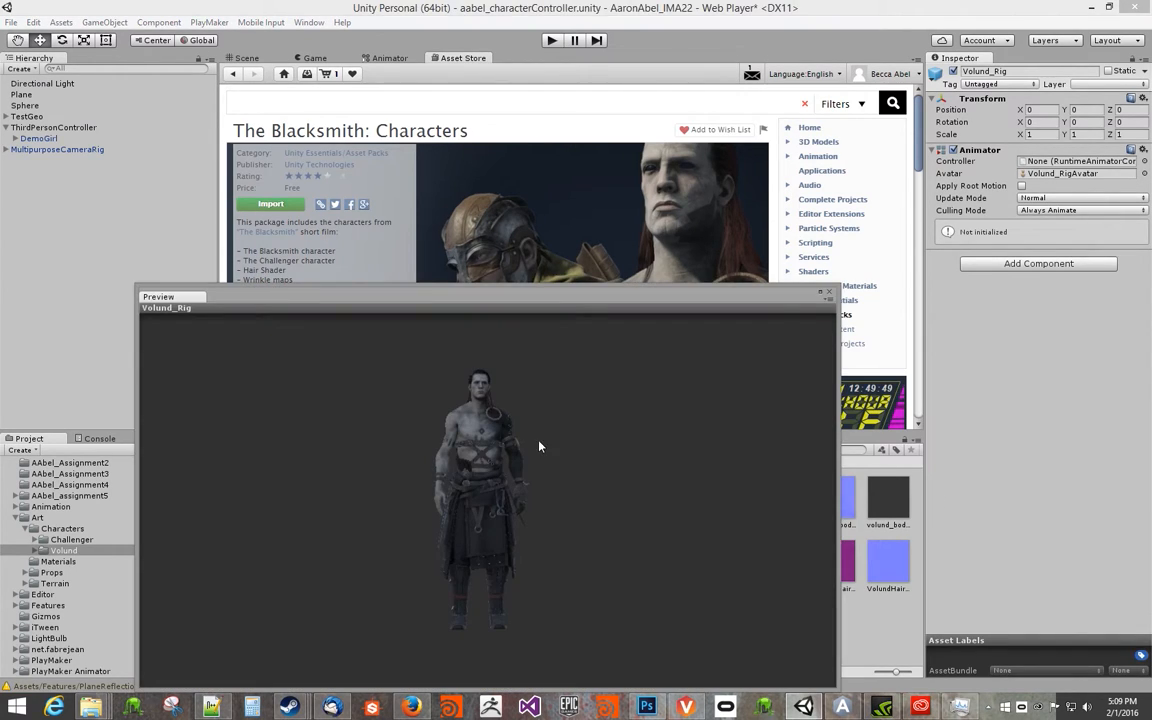
pyautogui.moveTo(515, 445); pyautogui.dragTo(401, 378)
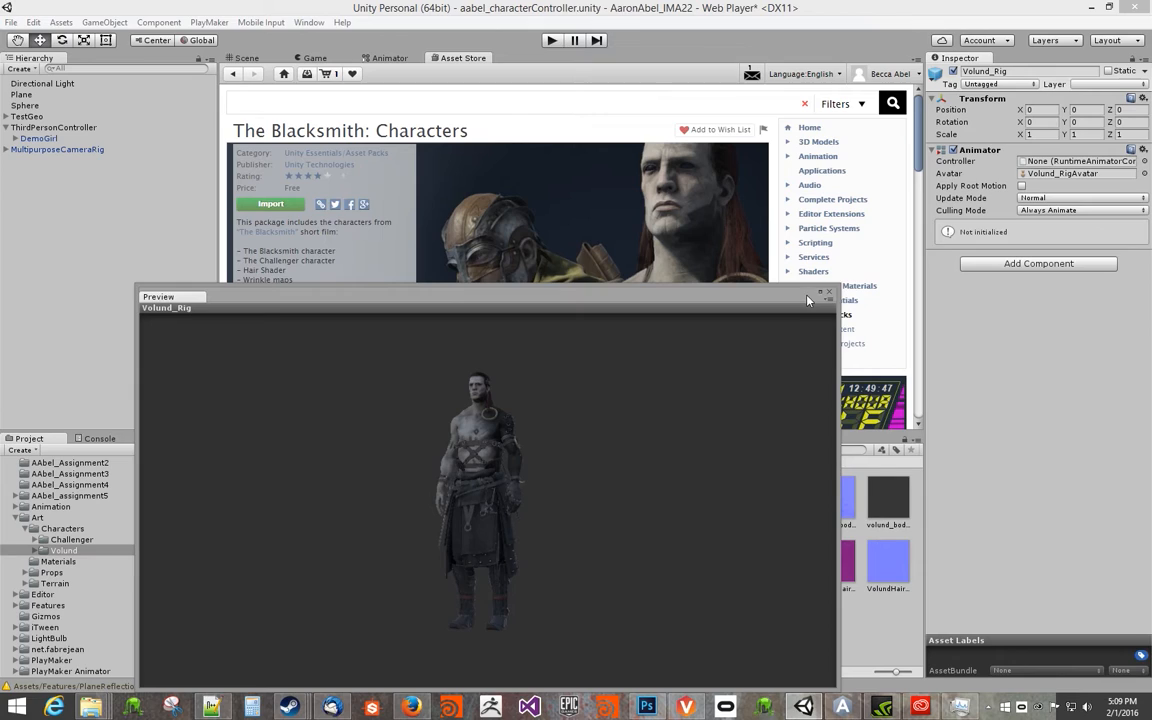
pyautogui.click(831, 292)
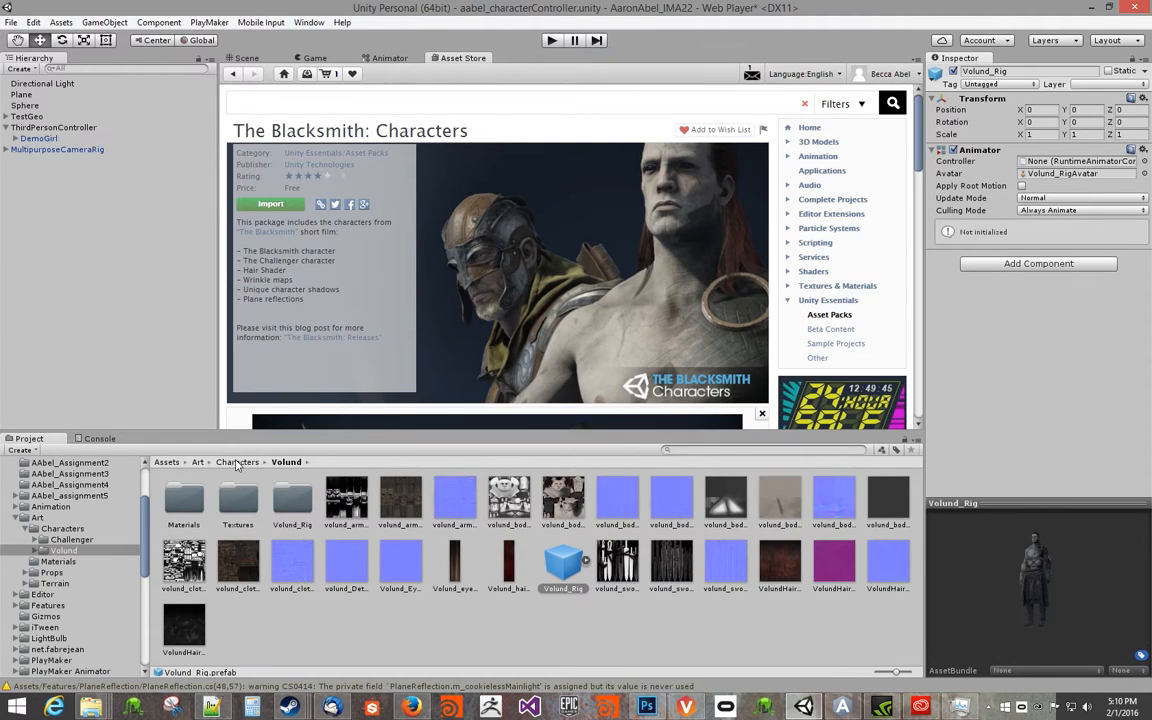
# Inspect the Challenger prefab from Art/Characters/Challenger in an enlarged preview, rotating it to see several sides, and close the preview.
pyautogui.click(236, 462)
pyautogui.doubleClick(185, 505)
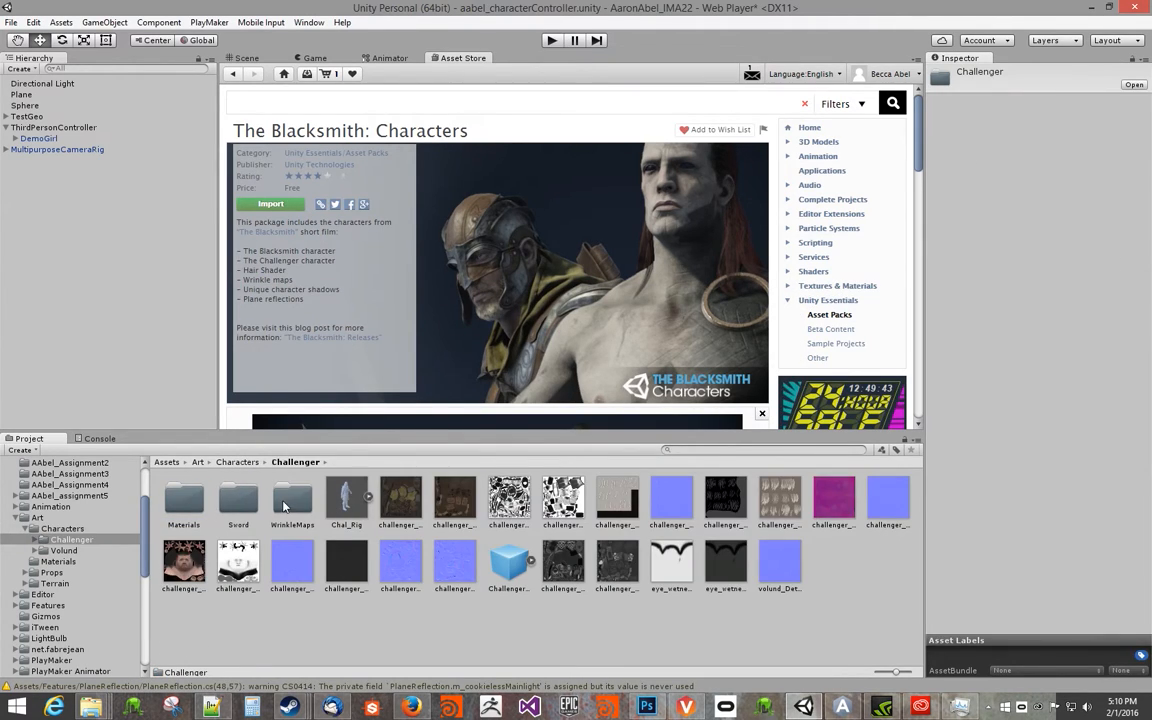
pyautogui.click(509, 563)
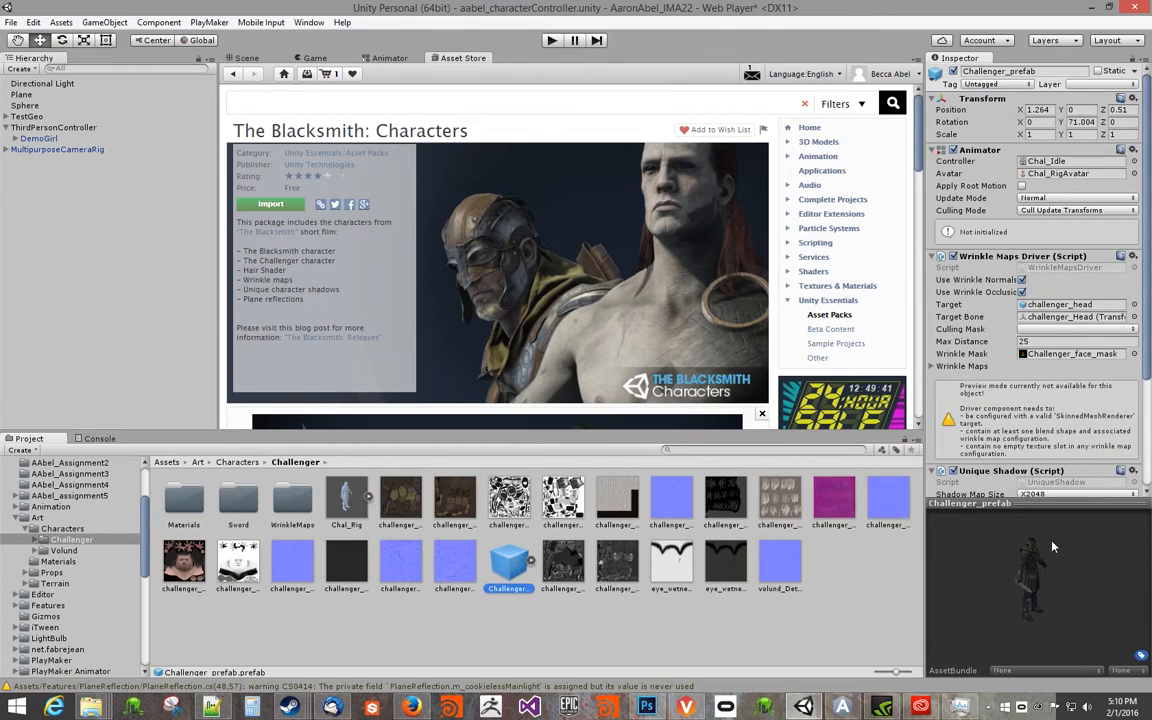
pyautogui.rightClick(1054, 504)
pyautogui.moveTo(505, 463); pyautogui.dragTo(336, 411)
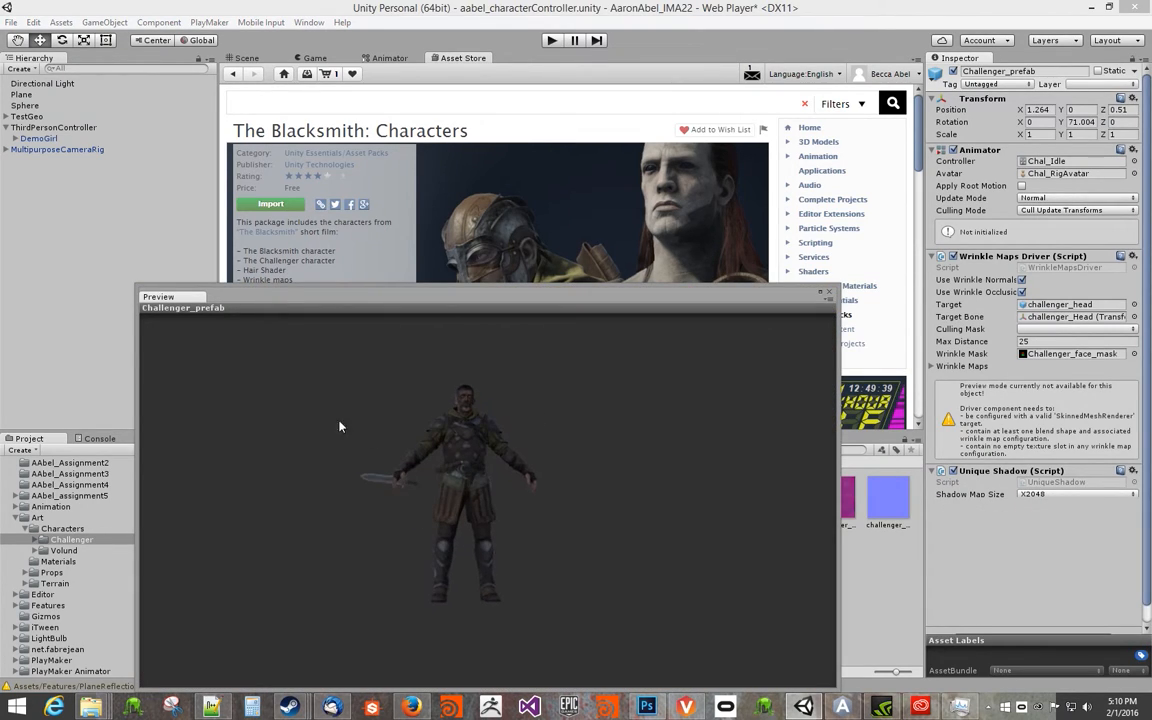
pyautogui.moveTo(490, 457); pyautogui.dragTo(815, 325)
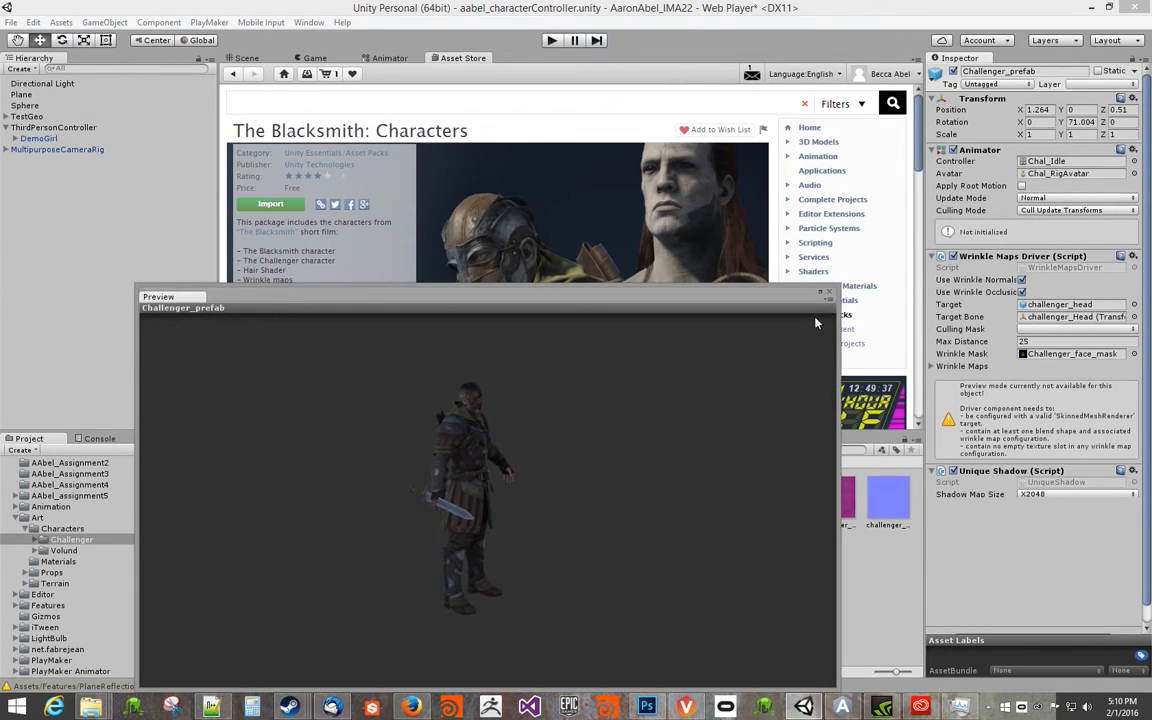
pyautogui.click(829, 293)
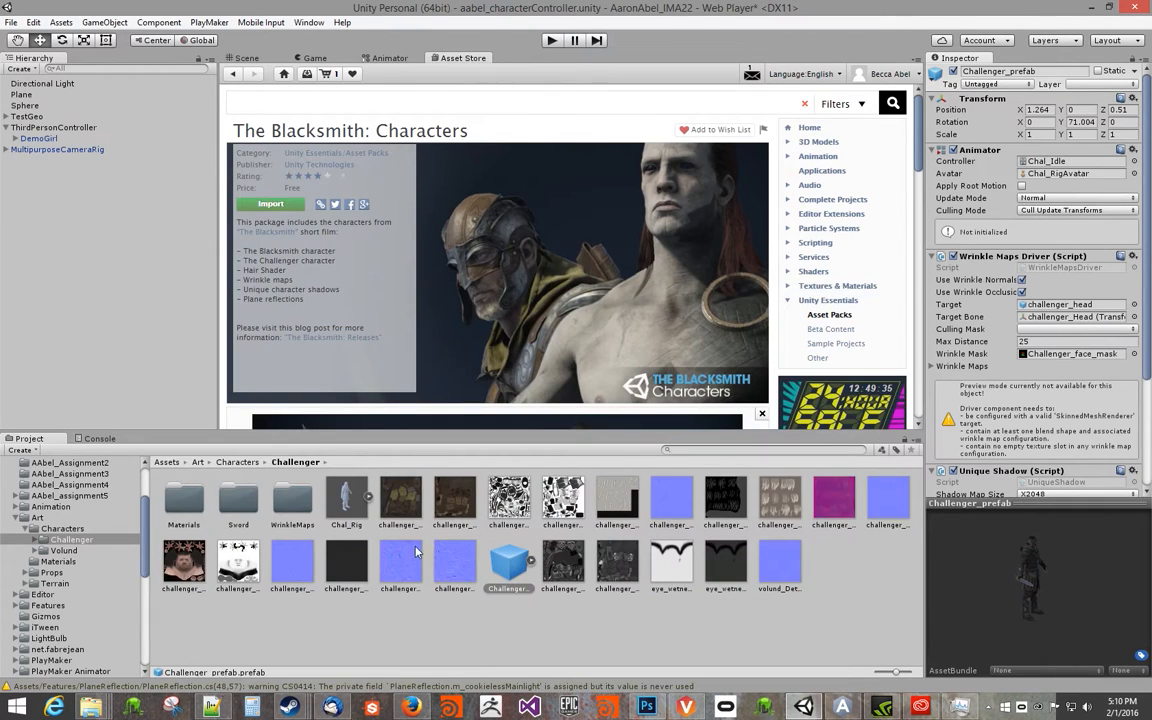
# Add the Volund_Rig prefab from the Volund folder to the scene as a child of ThirdPersonController.
pyautogui.click(237, 463)
pyautogui.doubleClick(237, 497)
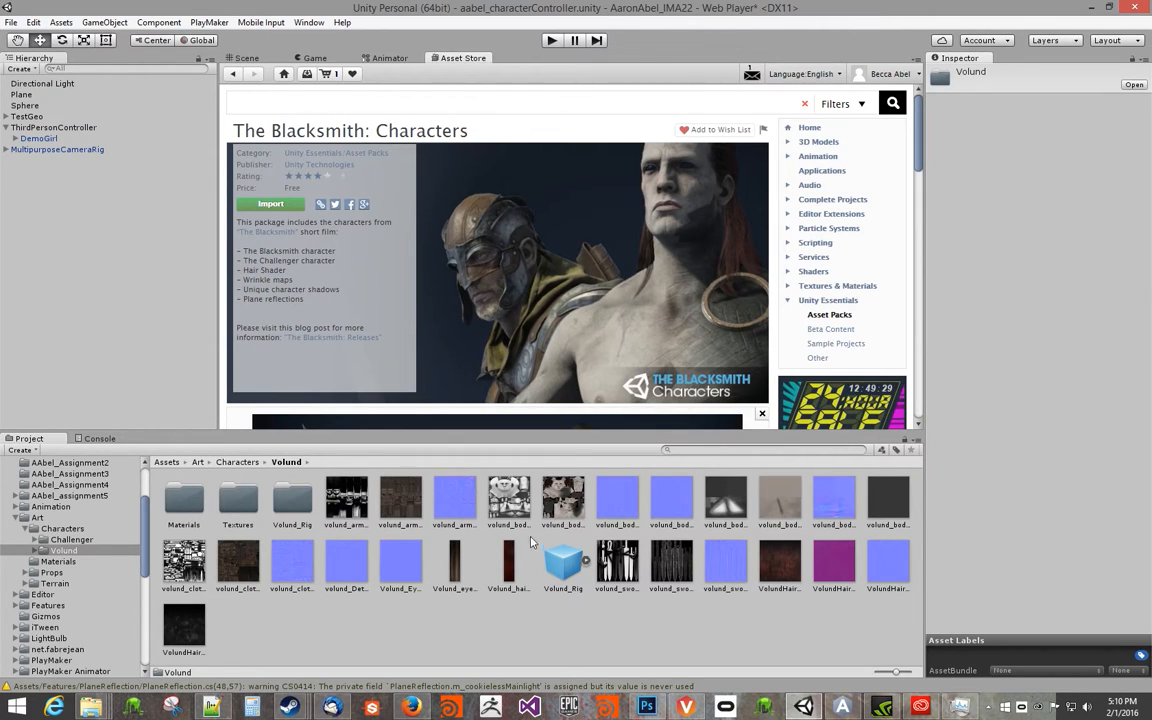
pyautogui.click(563, 565)
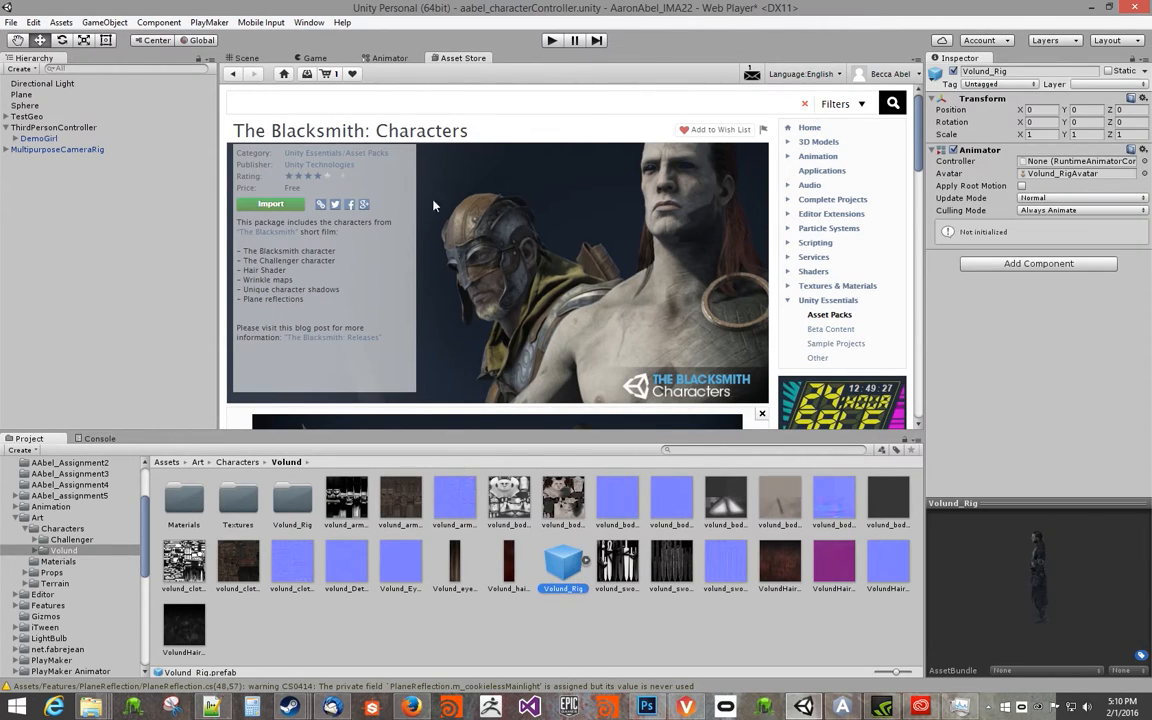
pyautogui.click(246, 59)
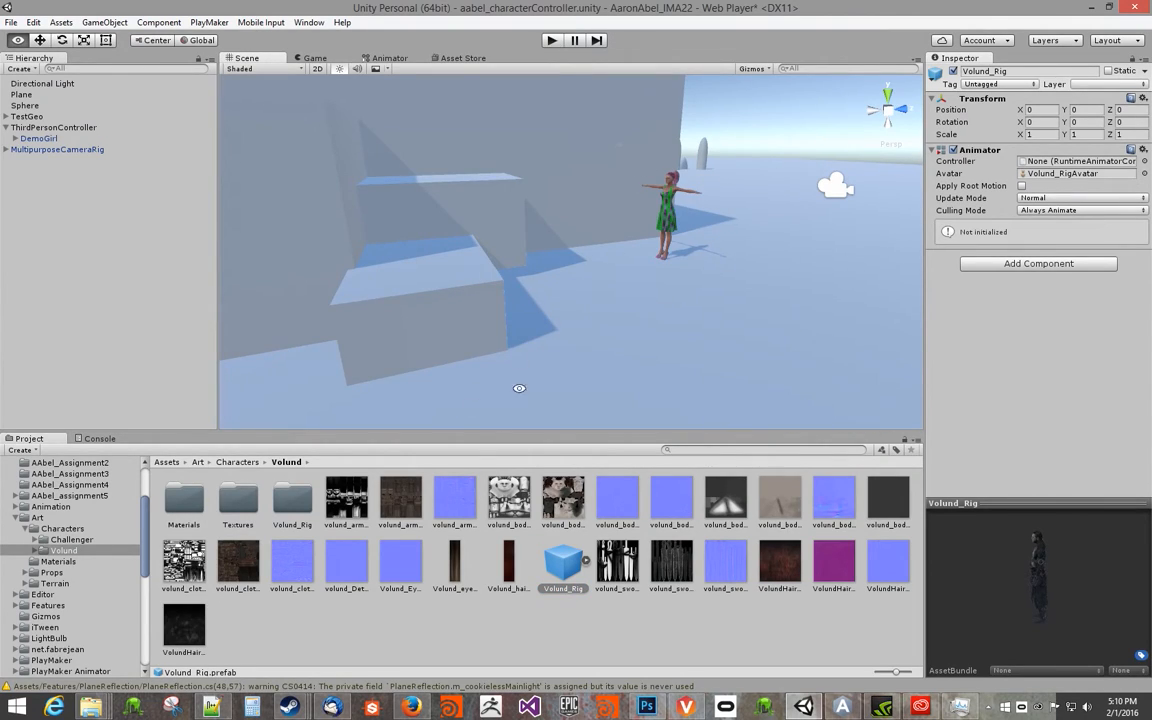
pyautogui.moveTo(352, 407); pyautogui.dragTo(63, 133)
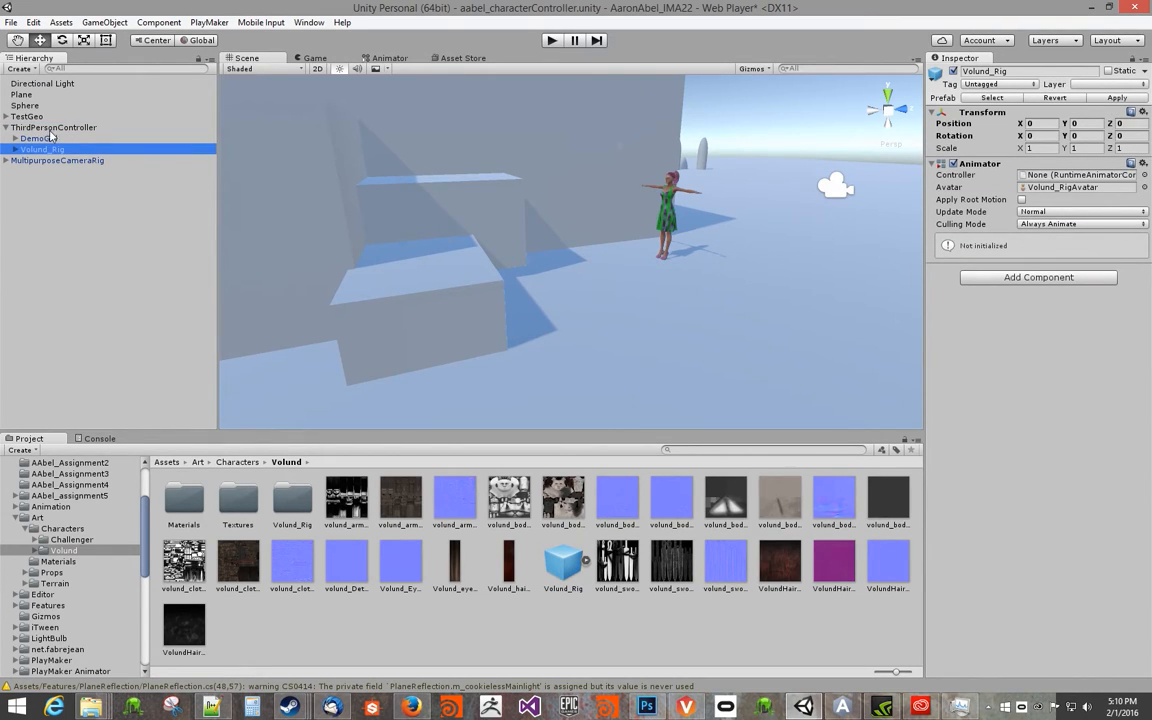
# Locate Volund_Rig in the Scene view and examine where it stands relative to the plane and test geometry.
pyautogui.keyDown('alt'); pyautogui.moveTo(690, 225); pyautogui.dragTo(270, 203); pyautogui.keyUp('alt')
pyautogui.keyDown('alt'); pyautogui.moveTo(270, 203); pyautogui.dragTo(386, 249, button='right'); pyautogui.keyUp('alt')
pyautogui.keyDown('alt'); pyautogui.moveTo(618, 223); pyautogui.dragTo(943, 290); pyautogui.keyUp('alt')
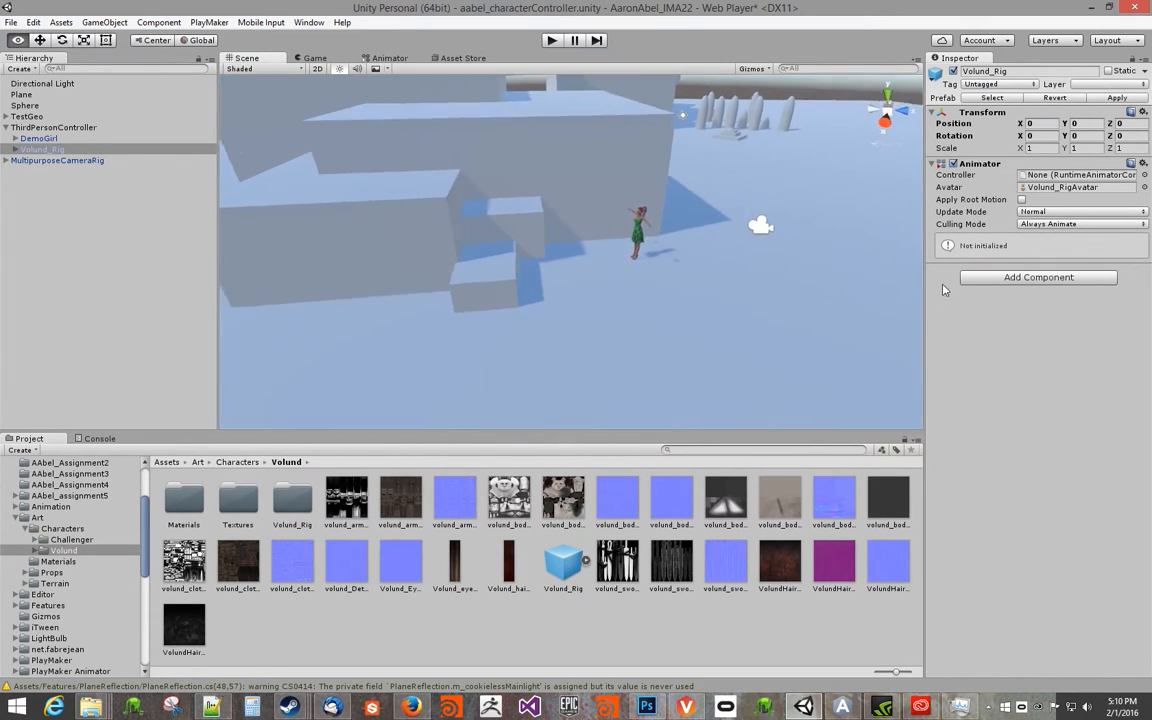
pyautogui.click(56, 150)
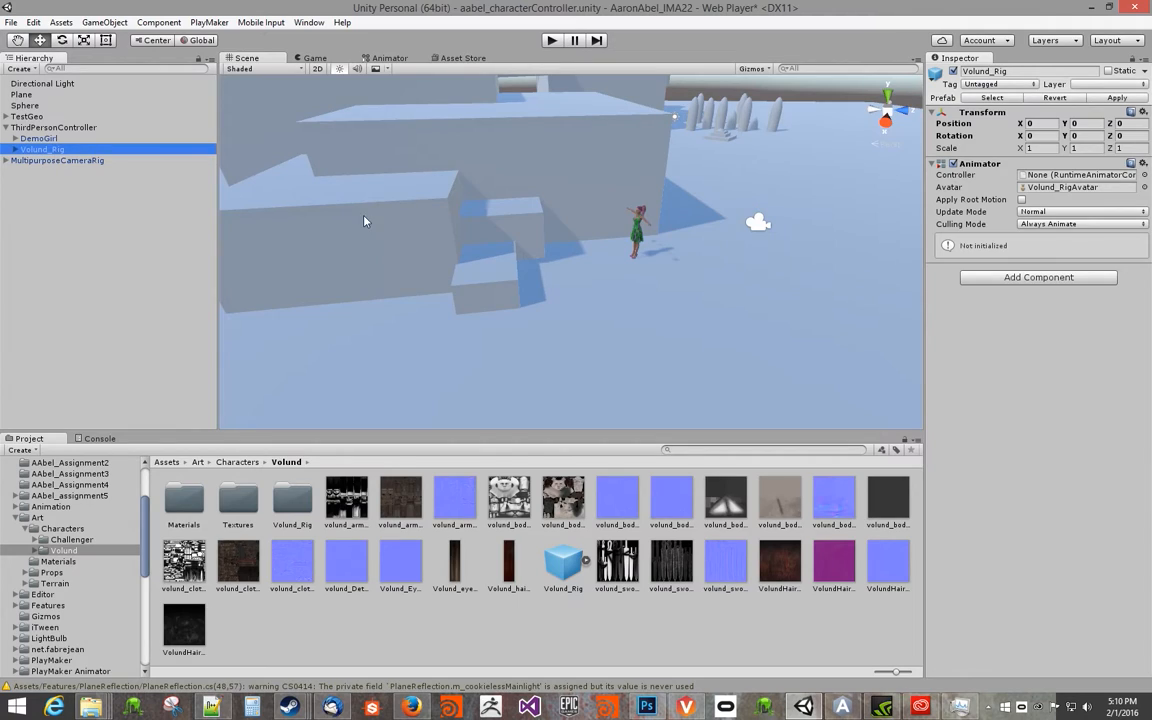
pyautogui.press('f')
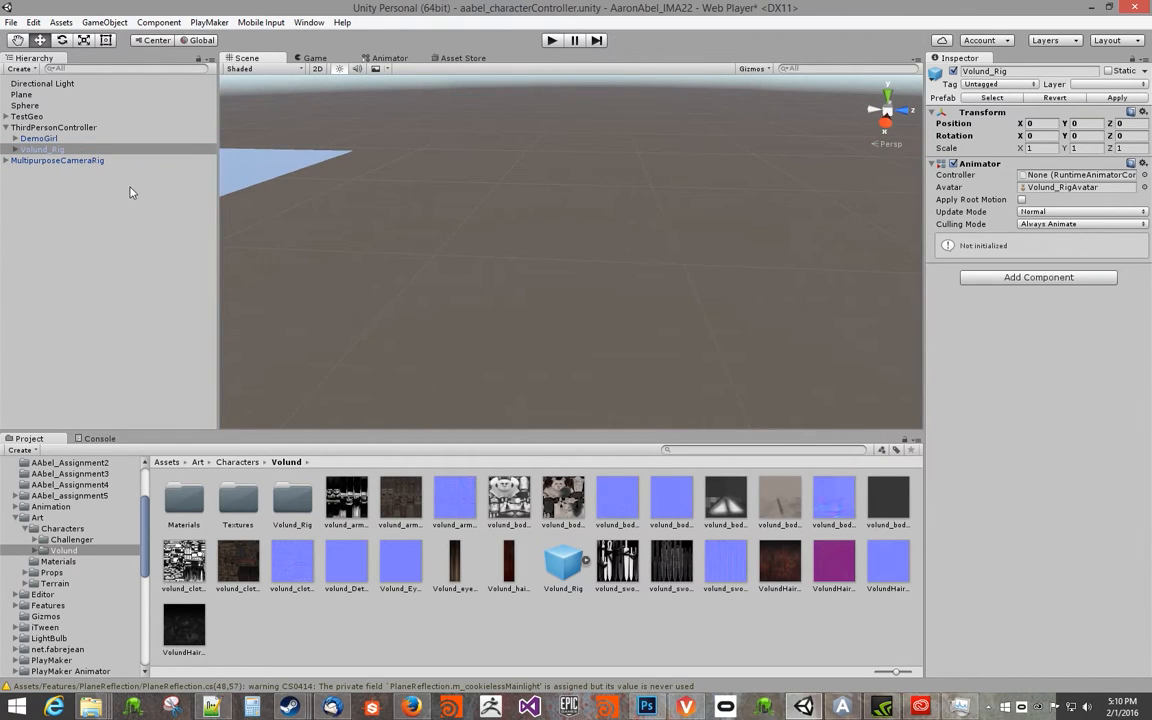
pyautogui.keyDown('alt'); pyautogui.moveTo(448, 293); pyautogui.dragTo(484, 304, button='right'); pyautogui.keyUp('alt')
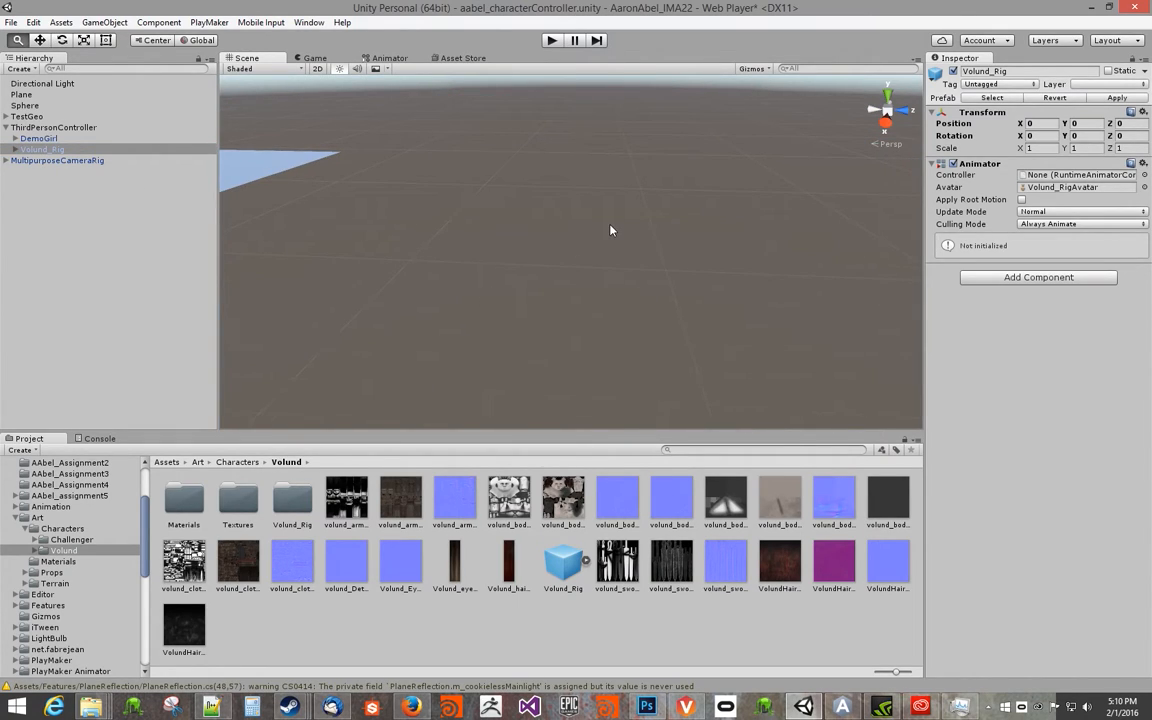
pyautogui.press('f')
pyautogui.keyDown('alt'); pyautogui.moveTo(594, 255); pyautogui.dragTo(325, 183); pyautogui.keyUp('alt')
pyautogui.keyDown('alt'); pyautogui.moveTo(588, 308); pyautogui.dragTo(790, 252); pyautogui.keyUp('alt')
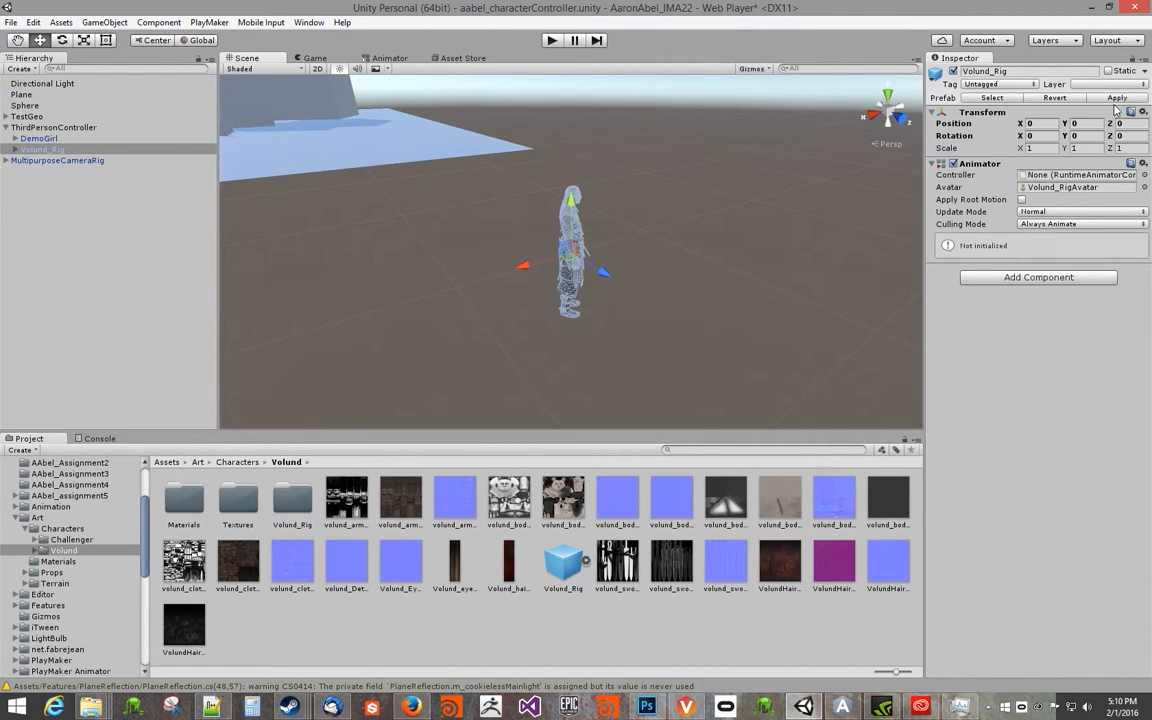
# Reset the Transform of ThirdPersonController and check Volund_Rig's placement in the scene.
pyautogui.click(30, 128)
pyautogui.click(1133, 112)
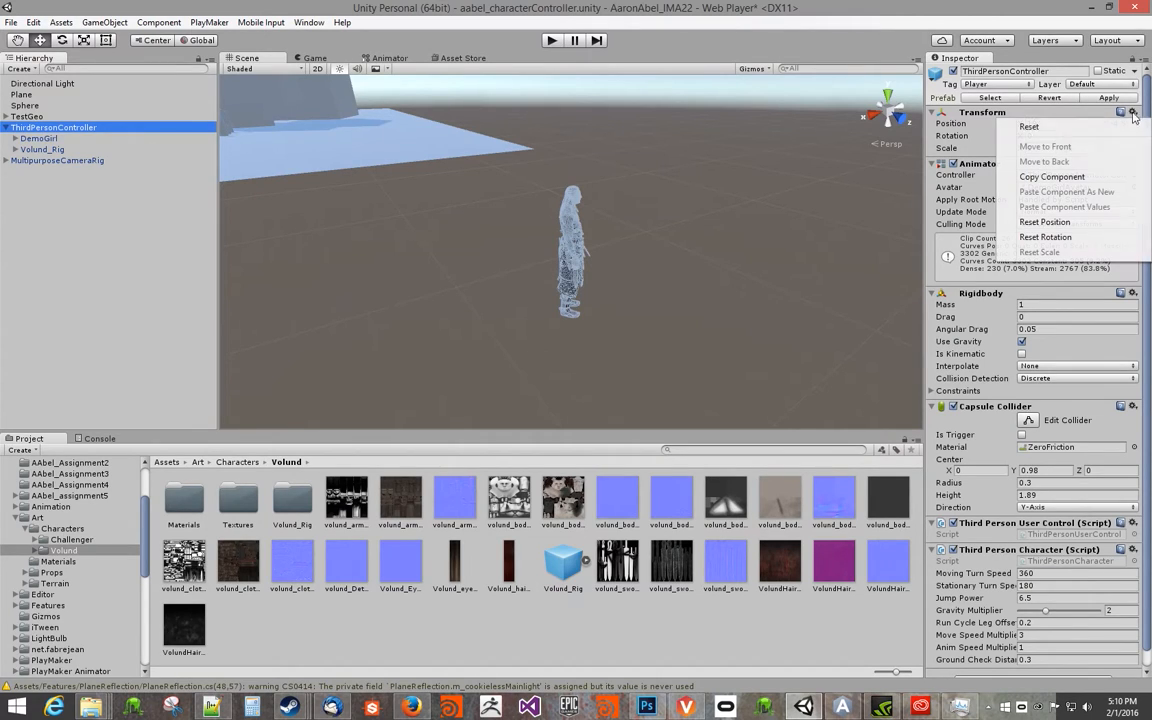
pyautogui.click(1040, 125)
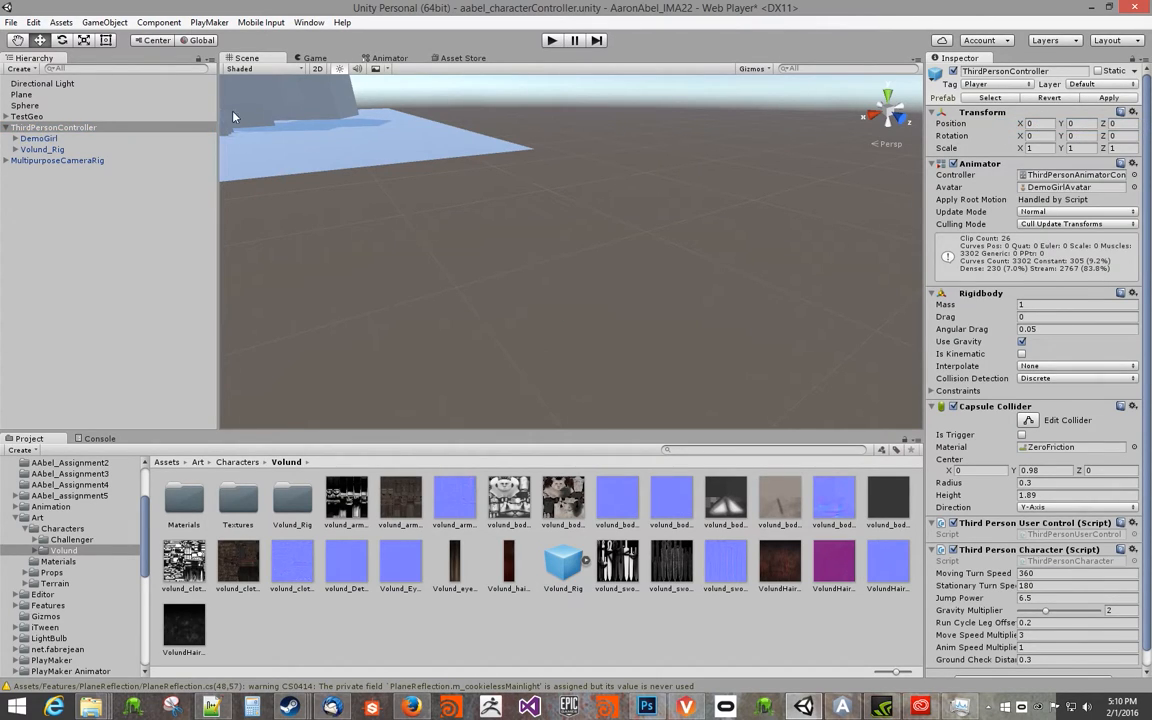
pyautogui.click(42, 148)
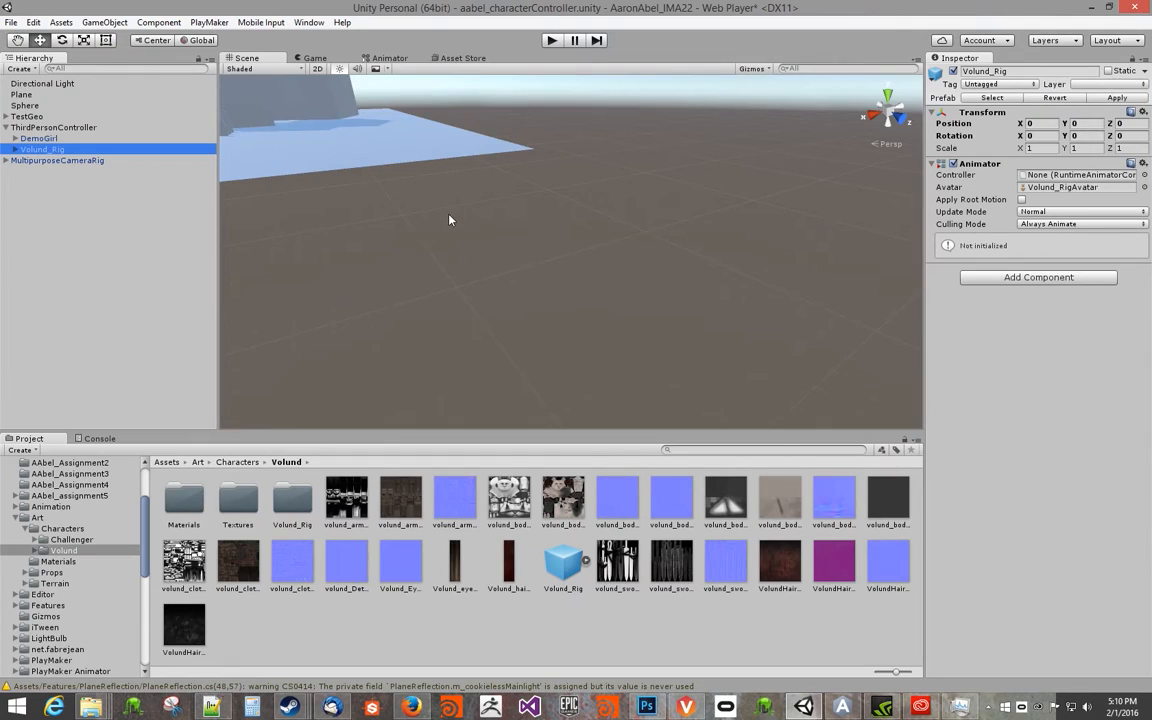
pyautogui.press('f')
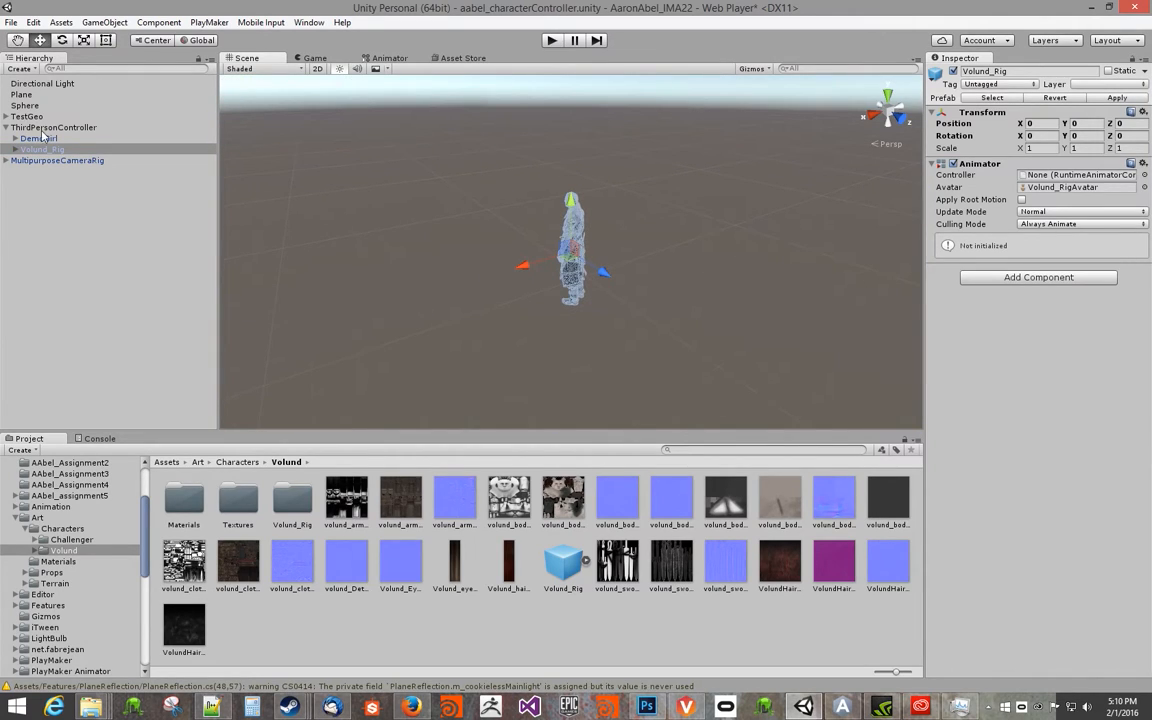
# Delete Volund_Rig from ThirdPersonController and add the prefab under it again.
pyautogui.click(37, 140)
pyautogui.click(24, 150)
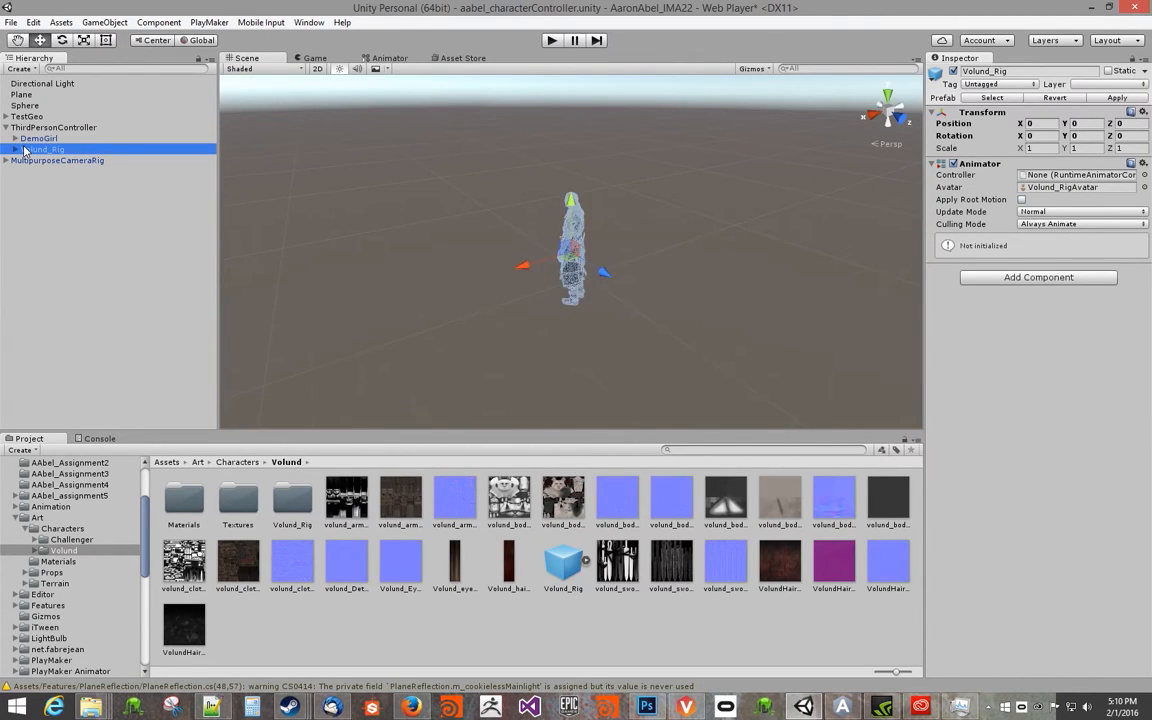
pyautogui.press('Delete')
pyautogui.moveTo(555, 580); pyautogui.dragTo(55, 128)
pyautogui.keyDown('alt'); pyautogui.moveTo(530, 256); pyautogui.dragTo(953, 182); pyautogui.keyUp('alt')
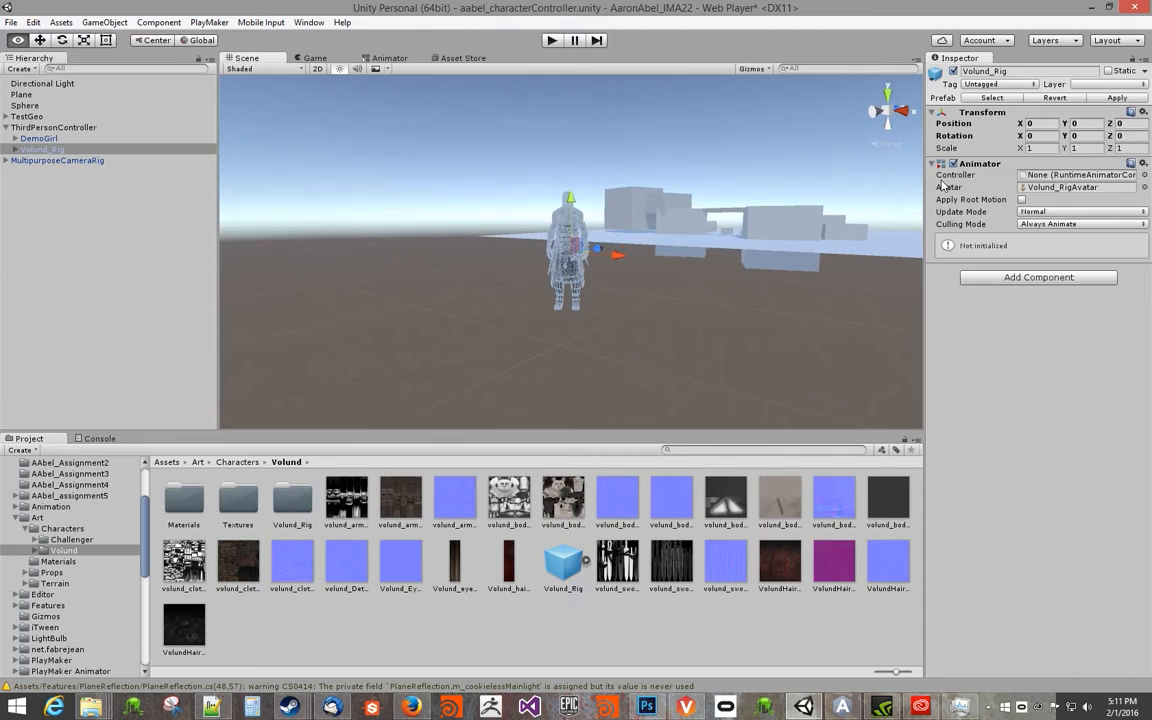
# Apply Move to Back to Volund_Rig's Transform and shift the rig along Z to 92.73, onto the plane.
pyautogui.click(1143, 112)
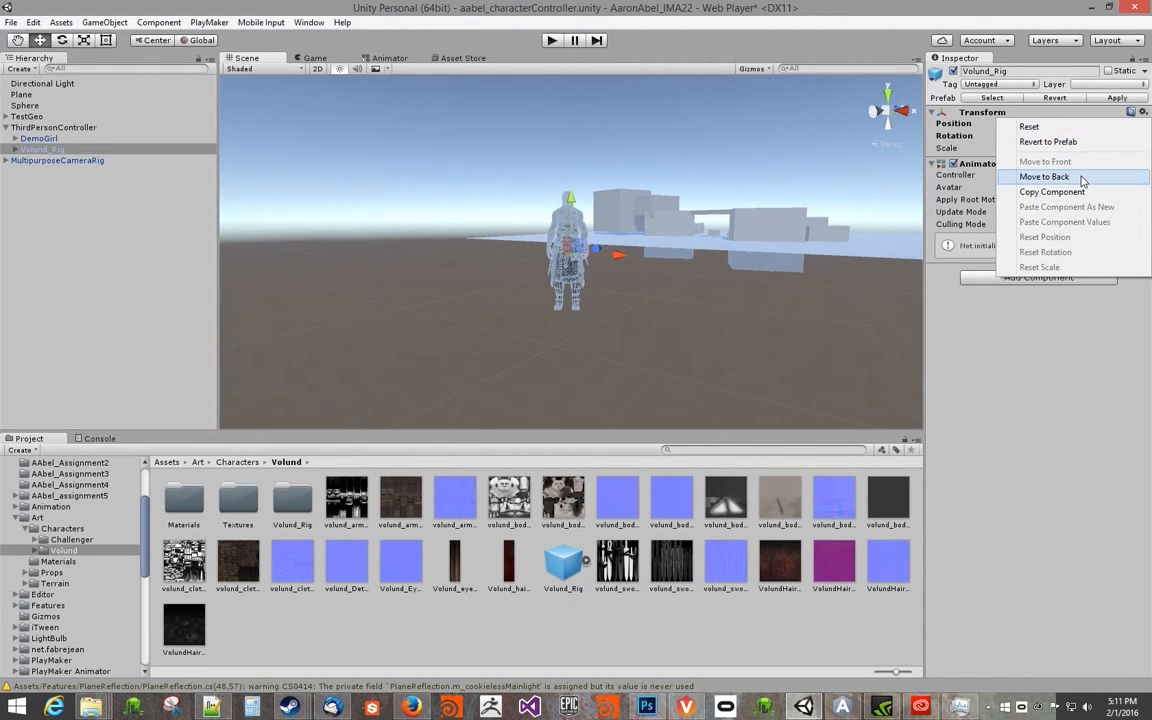
pyautogui.click(1079, 400)
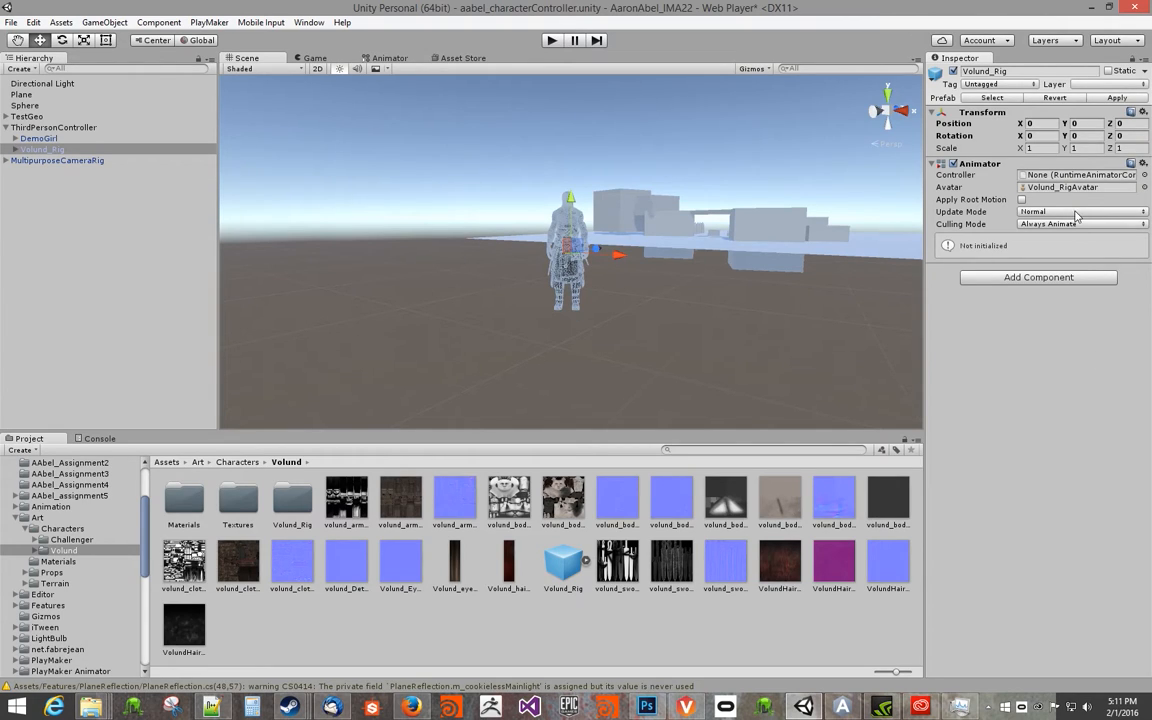
pyautogui.click(1143, 112)
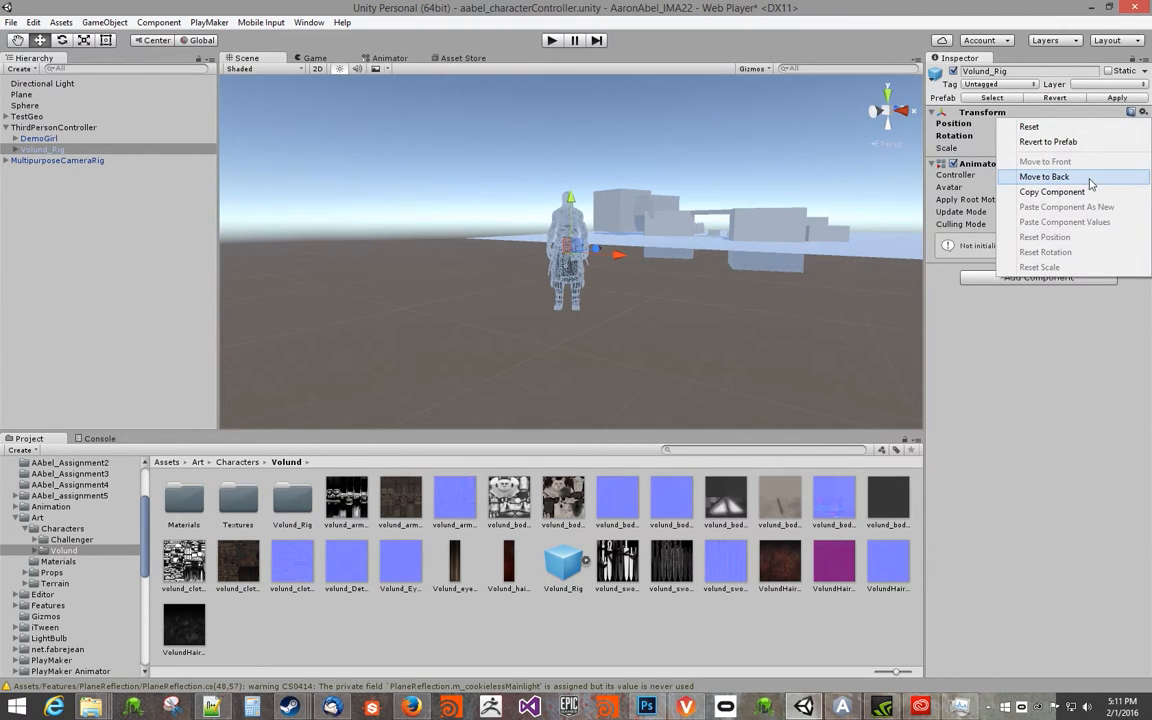
pyautogui.click(1090, 177)
pyautogui.keyDown('alt'); pyautogui.moveTo(610, 222); pyautogui.dragTo(532, 291); pyautogui.keyUp('alt')
pyautogui.keyDown('alt'); pyautogui.moveTo(692, 257); pyautogui.dragTo(581, 327); pyautogui.keyUp('alt')
pyautogui.scroll(-5, 679, 247)
pyautogui.keyDown('alt'); pyautogui.moveTo(679, 247); pyautogui.dragTo(1027, 250, button='middle'); pyautogui.keyUp('alt')
pyautogui.keyDown('alt'); pyautogui.moveTo(820, 240); pyautogui.dragTo(616, 268); pyautogui.keyUp('alt')
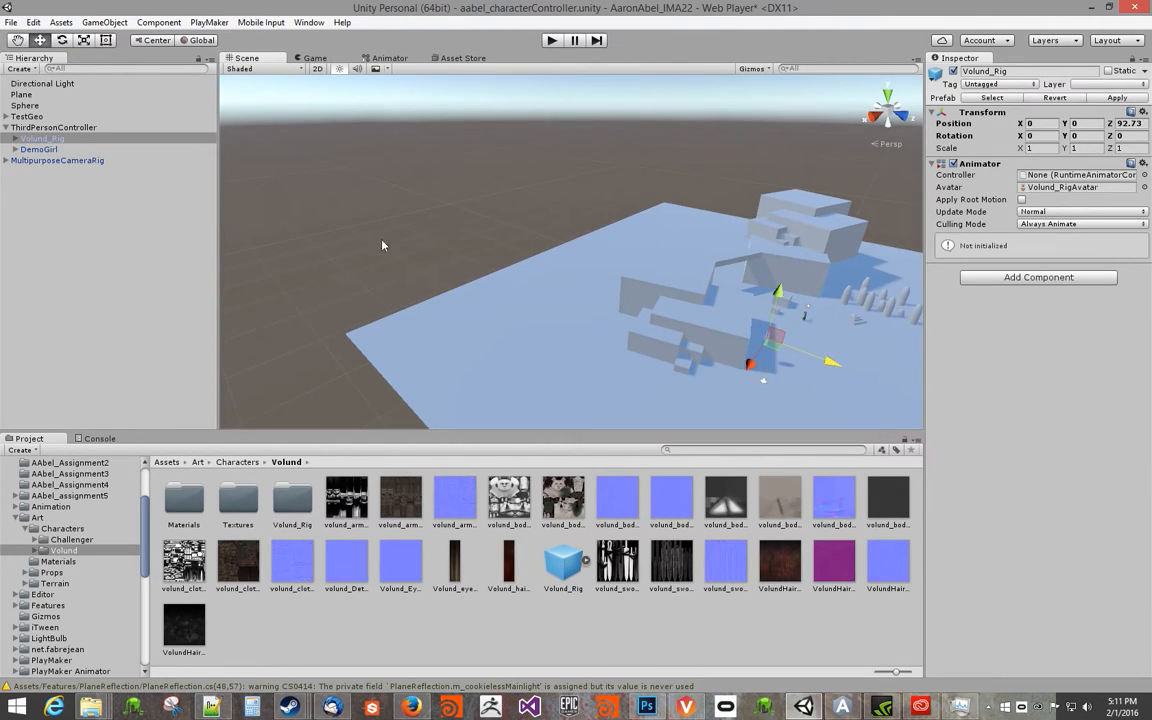
# Delete ThirdPersonController together with its Volund_Rig and DemoGirl children from the scene.
pyautogui.click(70, 127)
pyautogui.keyDown('shift'); pyautogui.click(48, 150); pyautogui.keyUp('shift')
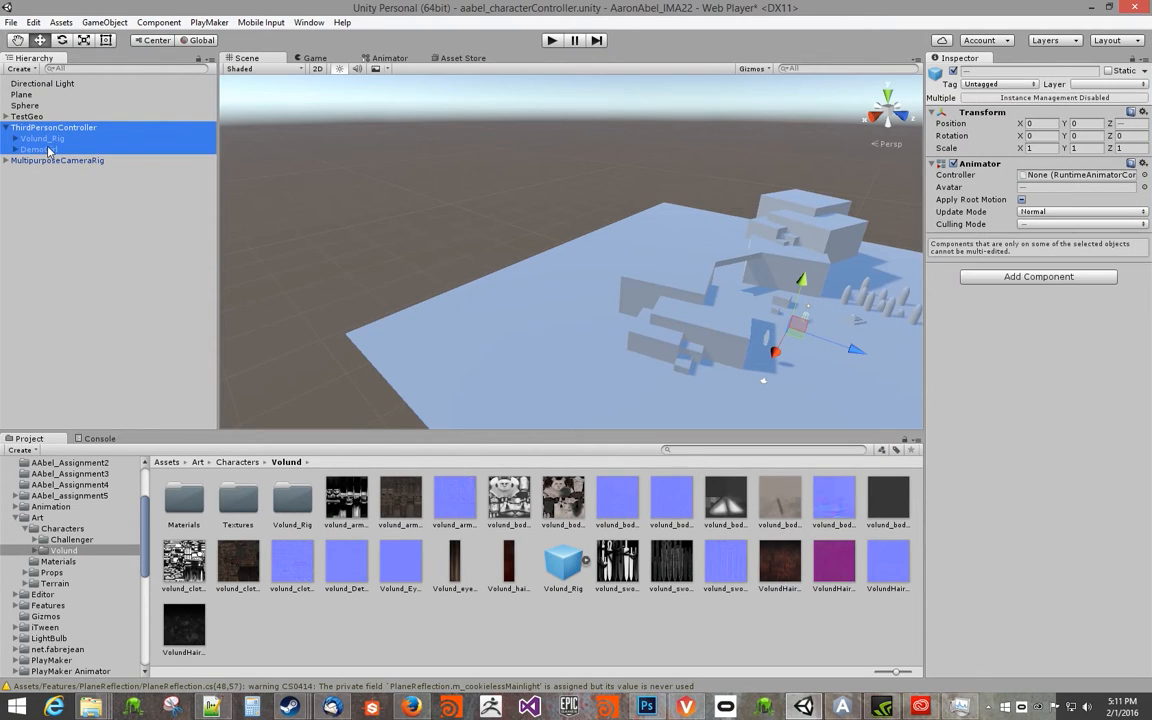
pyautogui.press('Delete')
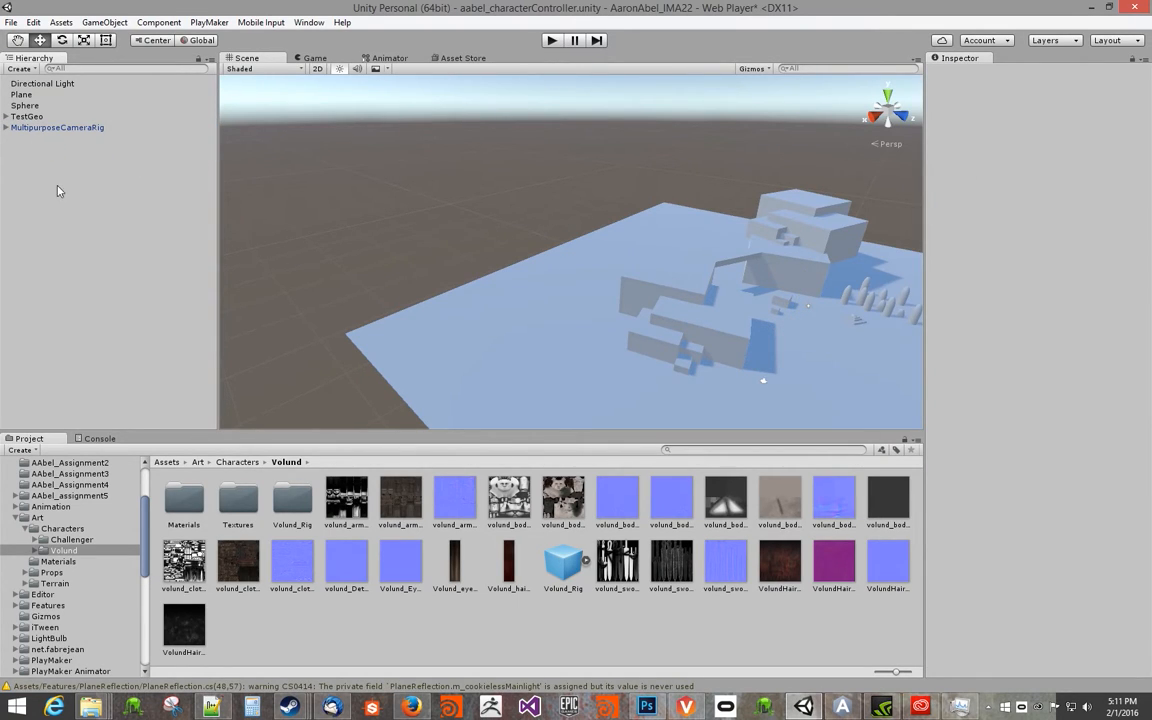
# Add the ThirdPersonController prefab from the Standard Assets ThirdPersonCharacter folder to the scene.
pyautogui.scroll(-10, 135, 554)
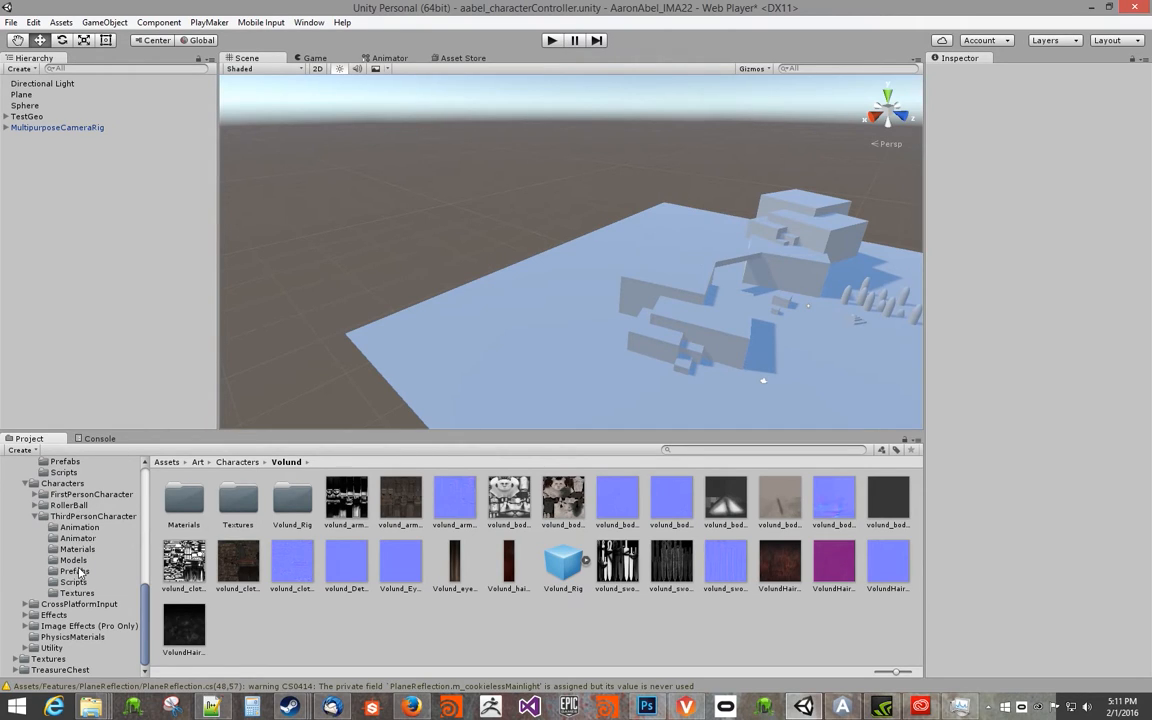
pyautogui.click(74, 571)
pyautogui.click(229, 513)
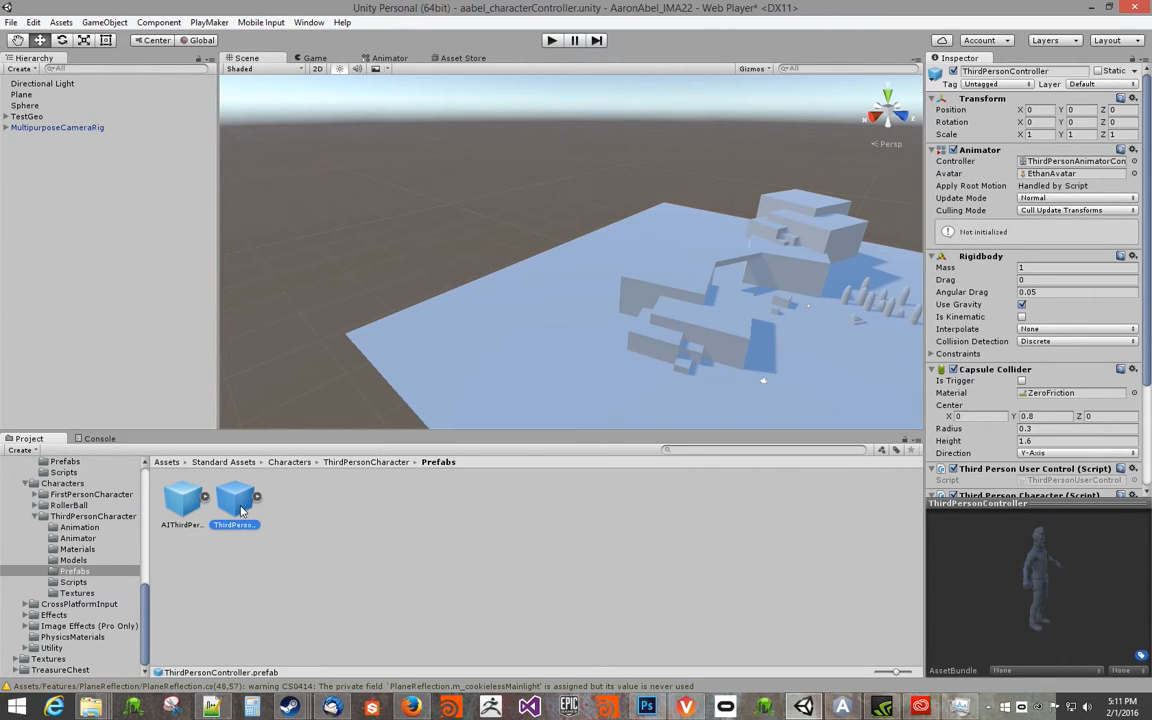
pyautogui.moveTo(232, 513); pyautogui.dragTo(105, 290)
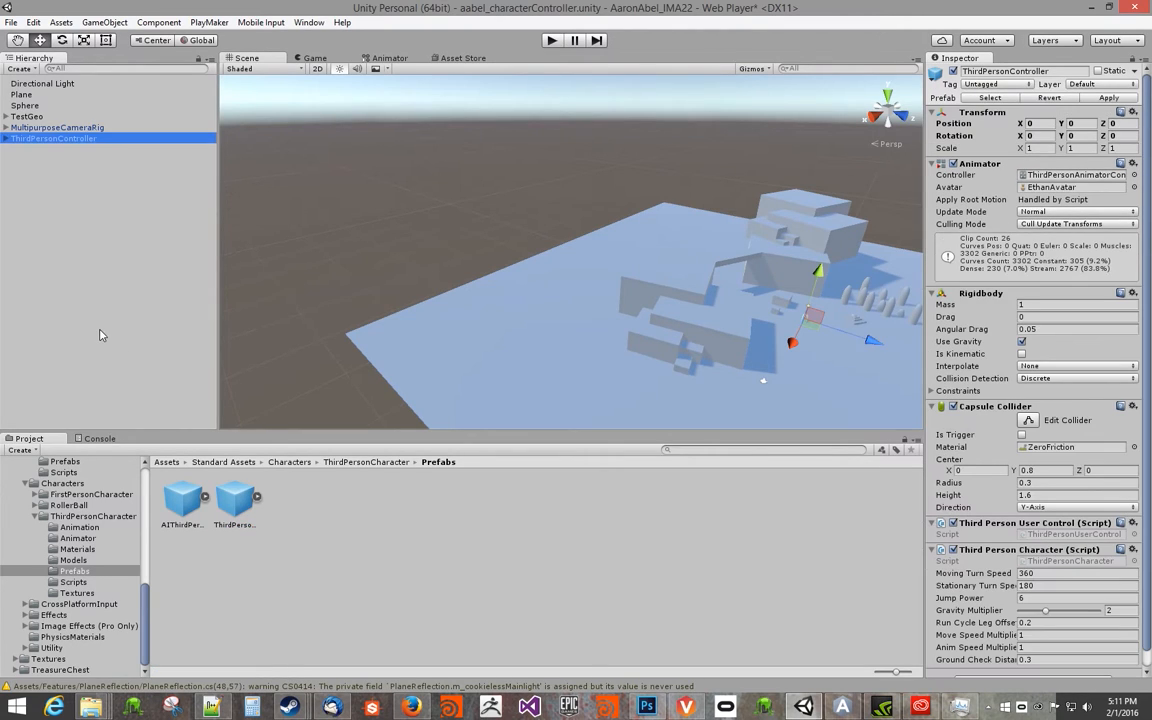
# Try adding the Volund_Rig prefab as a child of ThirdPersonController, and undo the addition.
pyautogui.moveTo(141, 604); pyautogui.dragTo(141, 519)
pyautogui.click(60, 541)
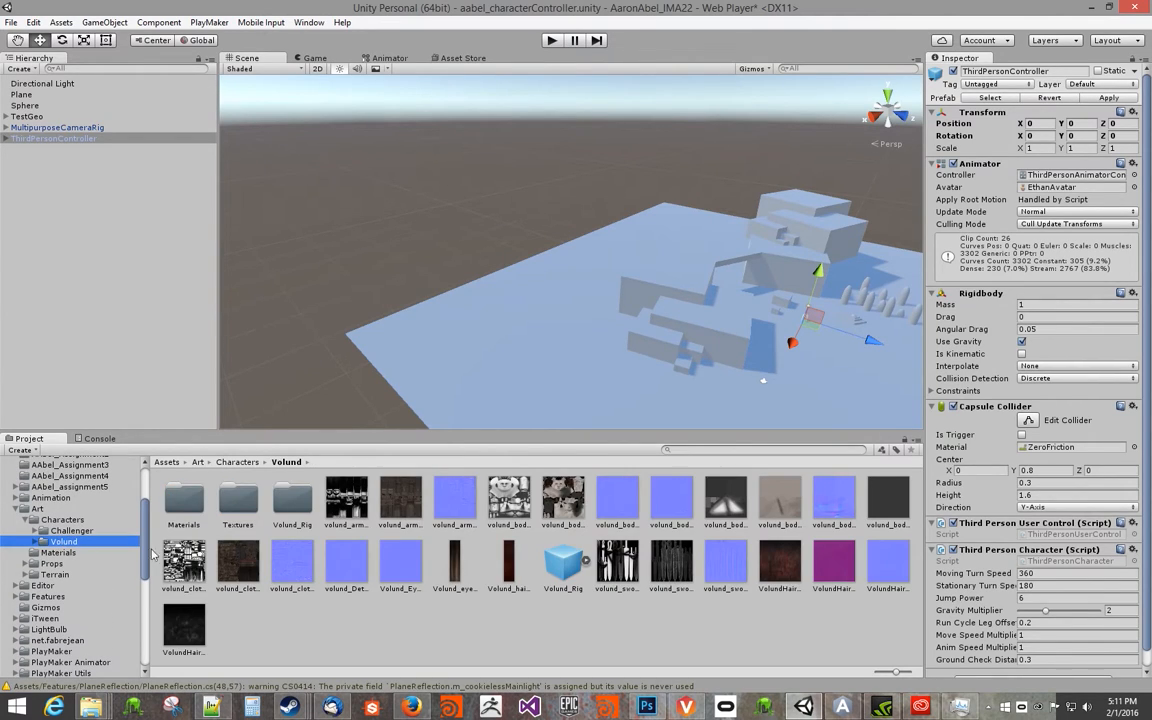
pyautogui.moveTo(558, 568); pyautogui.dragTo(61, 144)
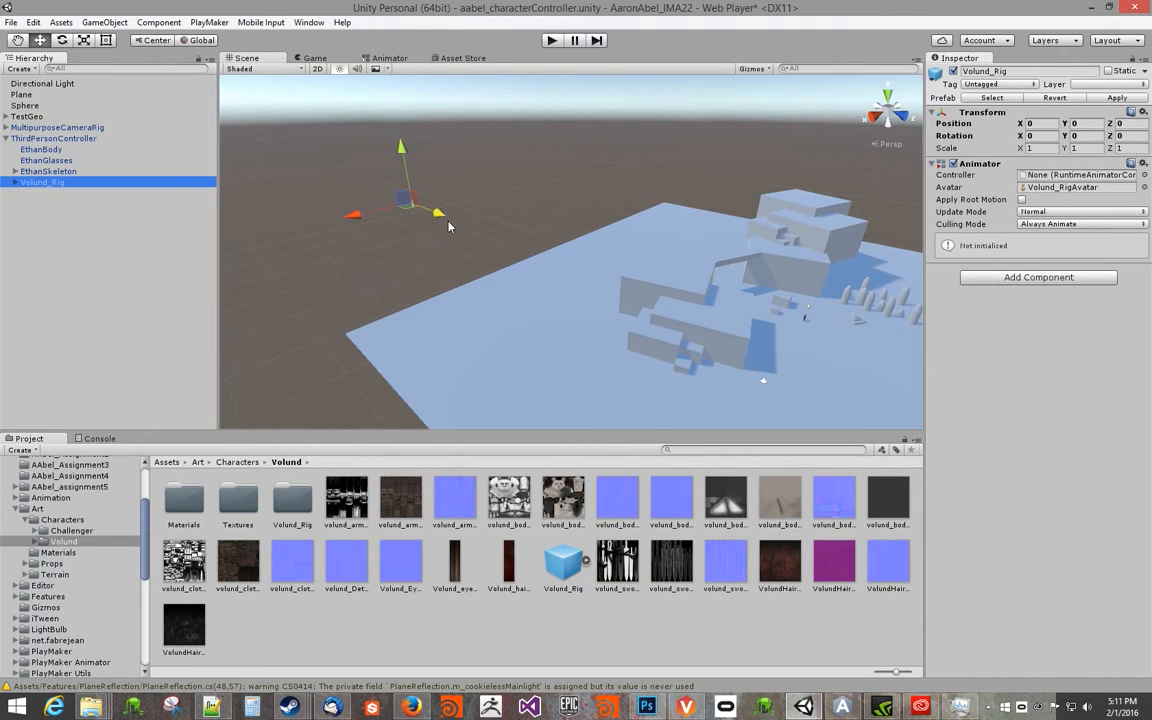
pyautogui.hotkey('ctrl', 'z')
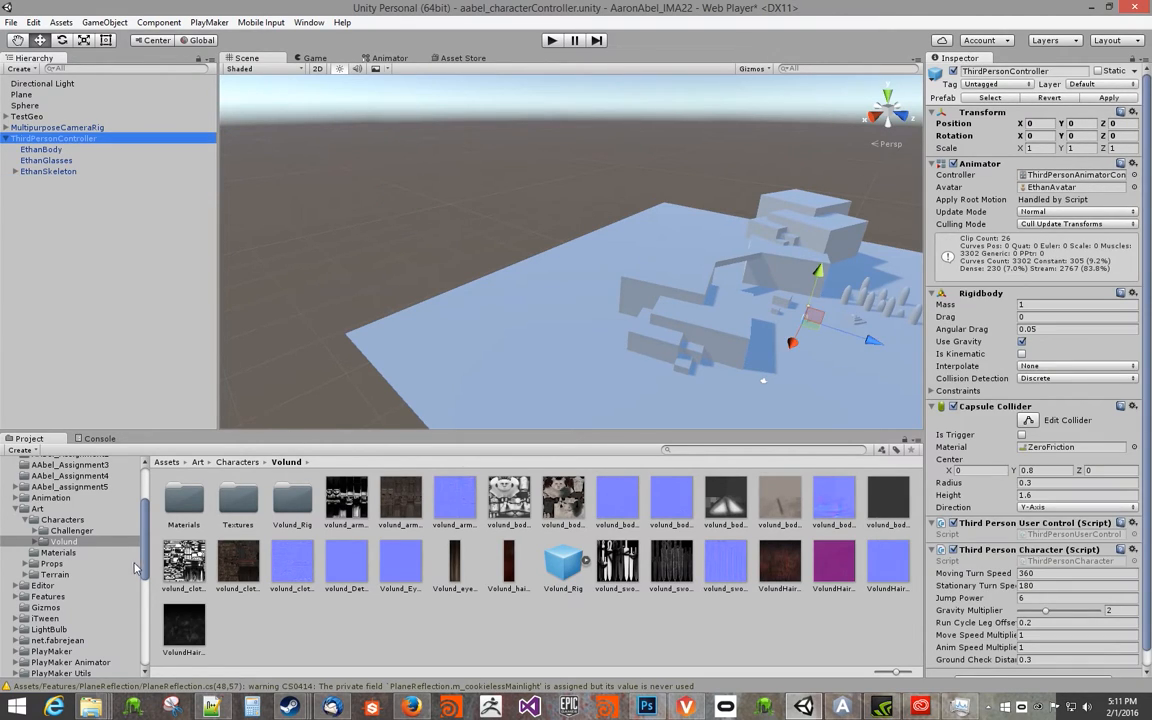
# Add the Challenger prefab from the Art characters as a child of ThirdPersonController and inspect it beside the Ethan model.
pyautogui.click(71, 530)
pyautogui.moveTo(511, 573); pyautogui.dragTo(65, 142)
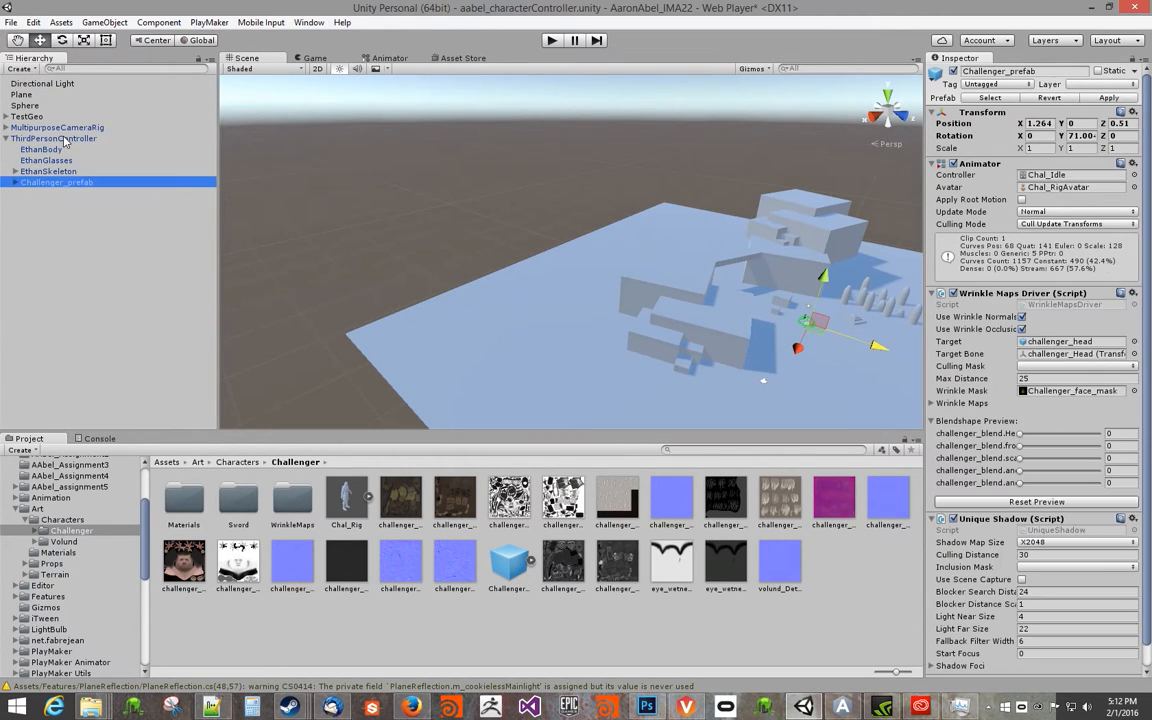
pyautogui.press('f')
pyautogui.keyDown('alt'); pyautogui.moveTo(663, 285); pyautogui.dragTo(575, 250); pyautogui.keyUp('alt')
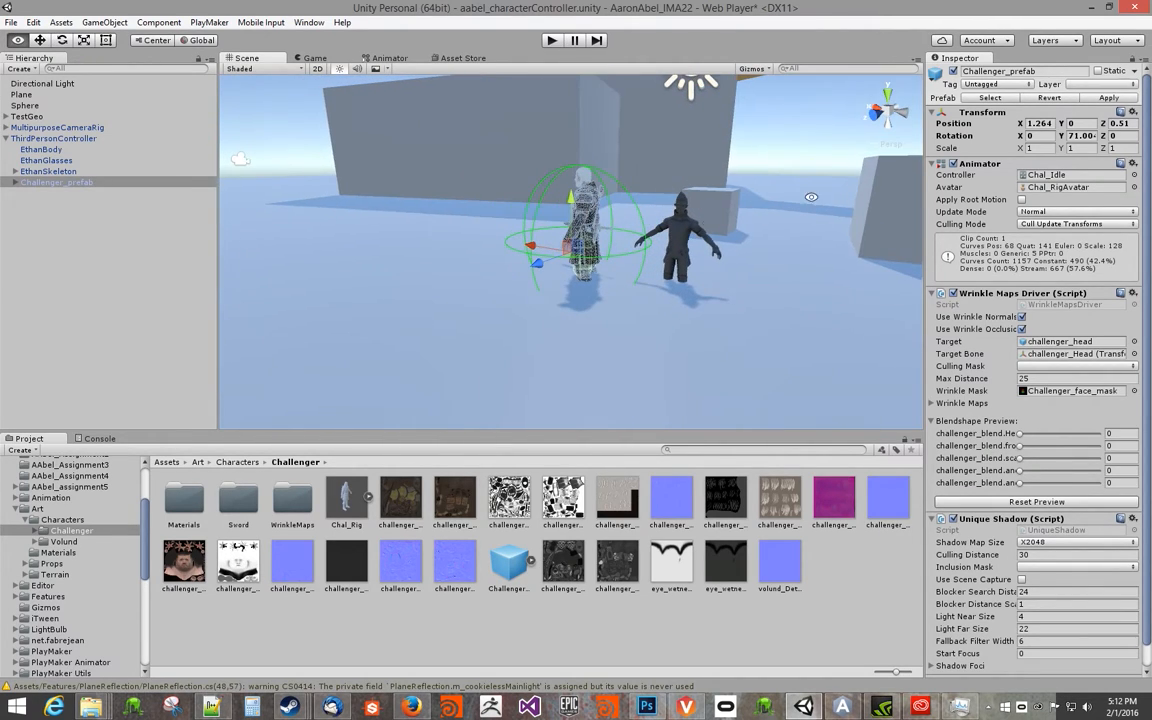
# Reset the Transform of Challenger_prefab so it sits at its parent's origin.
pyautogui.click(1133, 112)
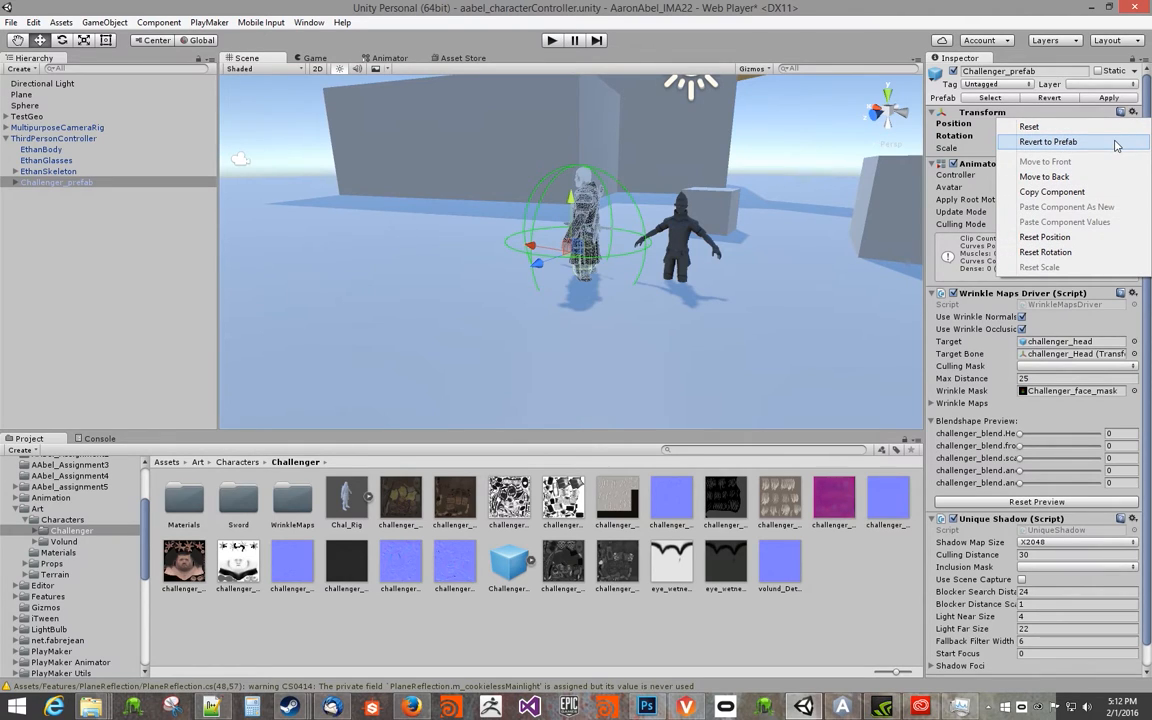
pyautogui.click(1096, 131)
pyautogui.keyDown('alt'); pyautogui.moveTo(689, 168); pyautogui.dragTo(860, 215); pyautogui.keyUp('alt')
# Raise ThirdPersonController to Y 0.439 and check from several angles how the Challenger lines up with Ethan.
pyautogui.click(36, 140)
pyautogui.keyDown('alt'); pyautogui.moveTo(860, 215); pyautogui.dragTo(950, 290, button='right'); pyautogui.keyUp('alt')
pyautogui.keyDown('alt'); pyautogui.moveTo(620, 268); pyautogui.dragTo(565, 318); pyautogui.keyUp('alt')
pyautogui.keyDown('alt'); pyautogui.moveTo(565, 318); pyautogui.dragTo(712, 301, button='right'); pyautogui.keyUp('alt')
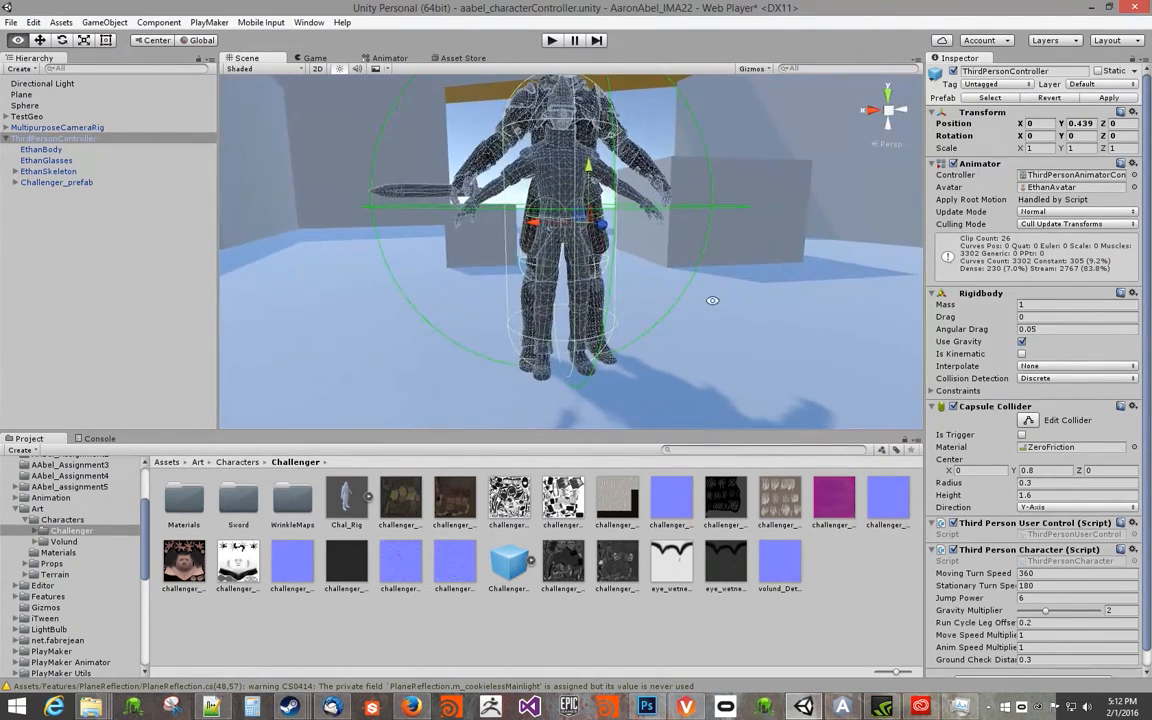
pyautogui.keyDown('alt'); pyautogui.moveTo(712, 301); pyautogui.dragTo(978, 342); pyautogui.keyUp('alt')
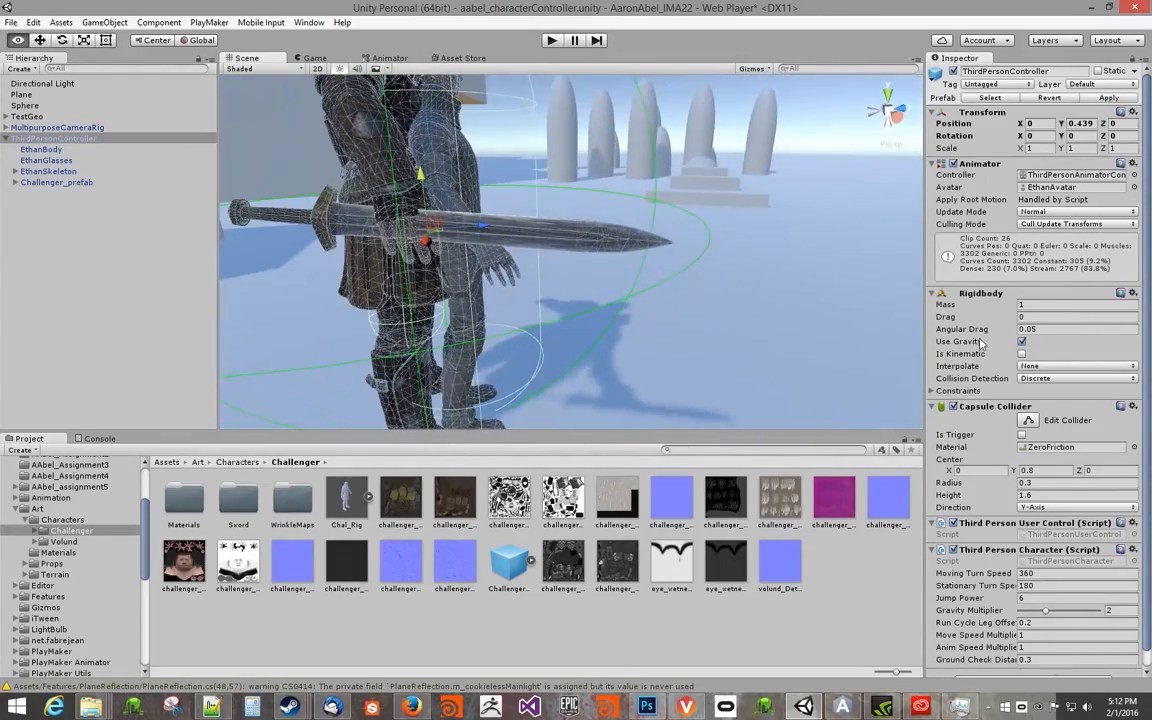
pyautogui.keyDown('alt'); pyautogui.moveTo(648, 282); pyautogui.dragTo(510, 268, button='right'); pyautogui.keyUp('alt')
pyautogui.keyDown('alt'); pyautogui.moveTo(510, 268); pyautogui.dragTo(486, 299); pyautogui.keyUp('alt')
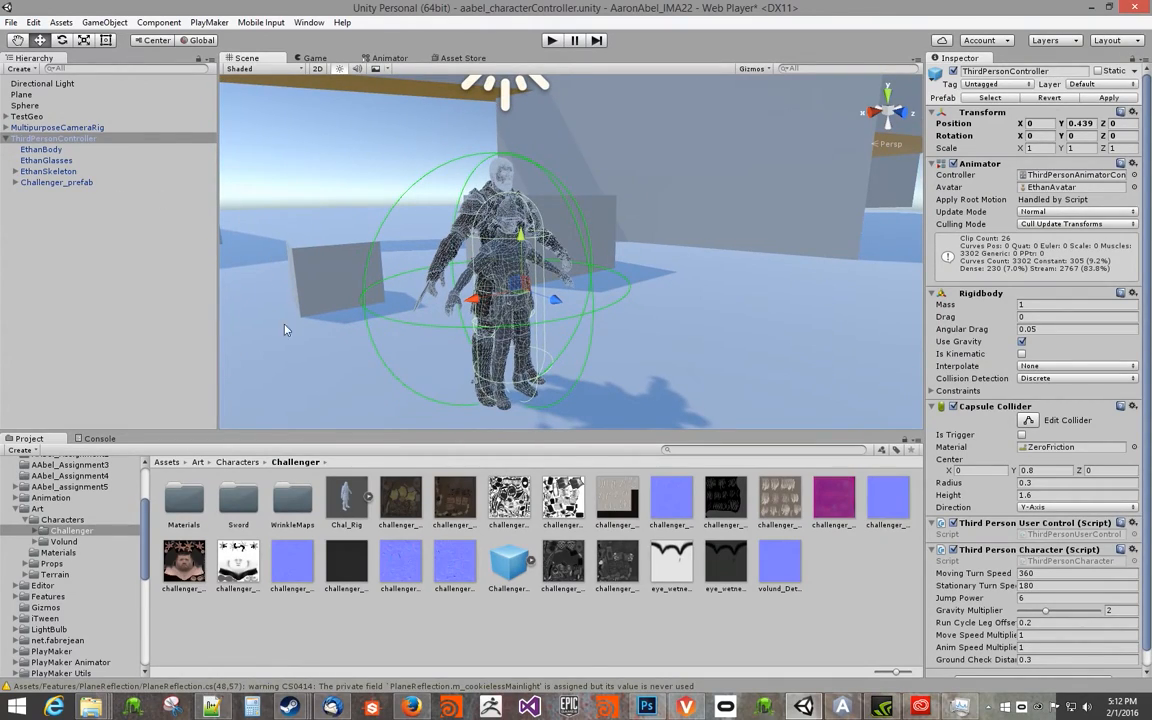
# Remove the Animator component from Challenger_prefab.
pyautogui.click(42, 171)
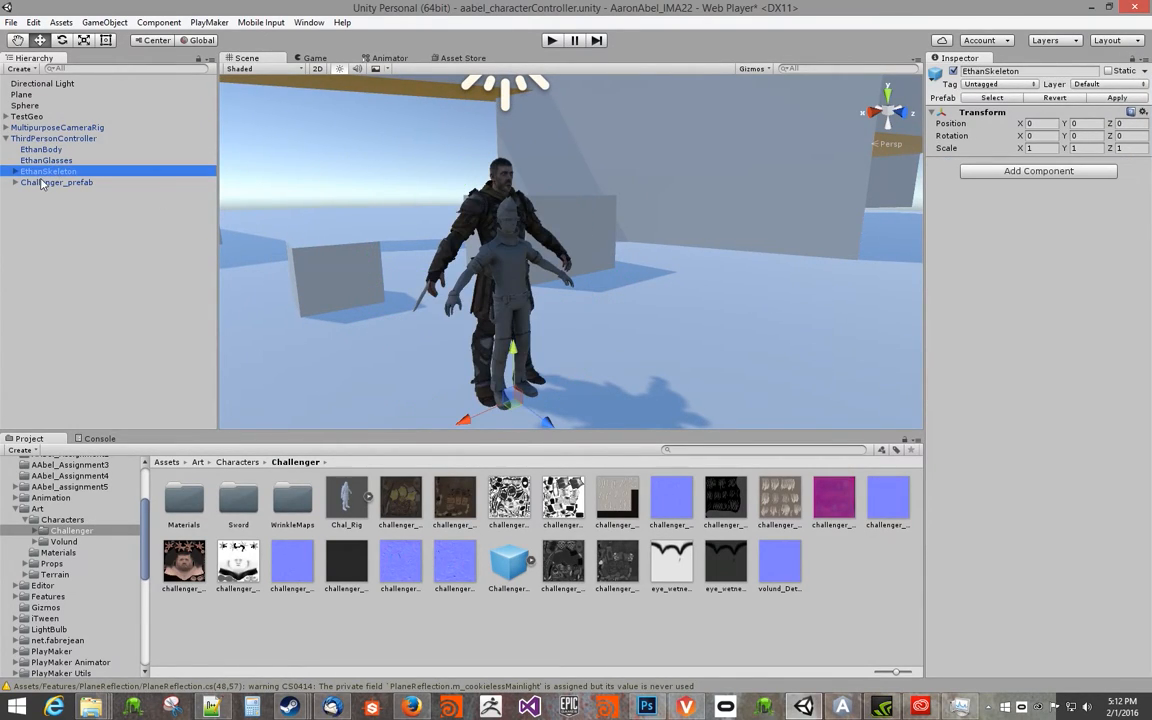
pyautogui.click(37, 182)
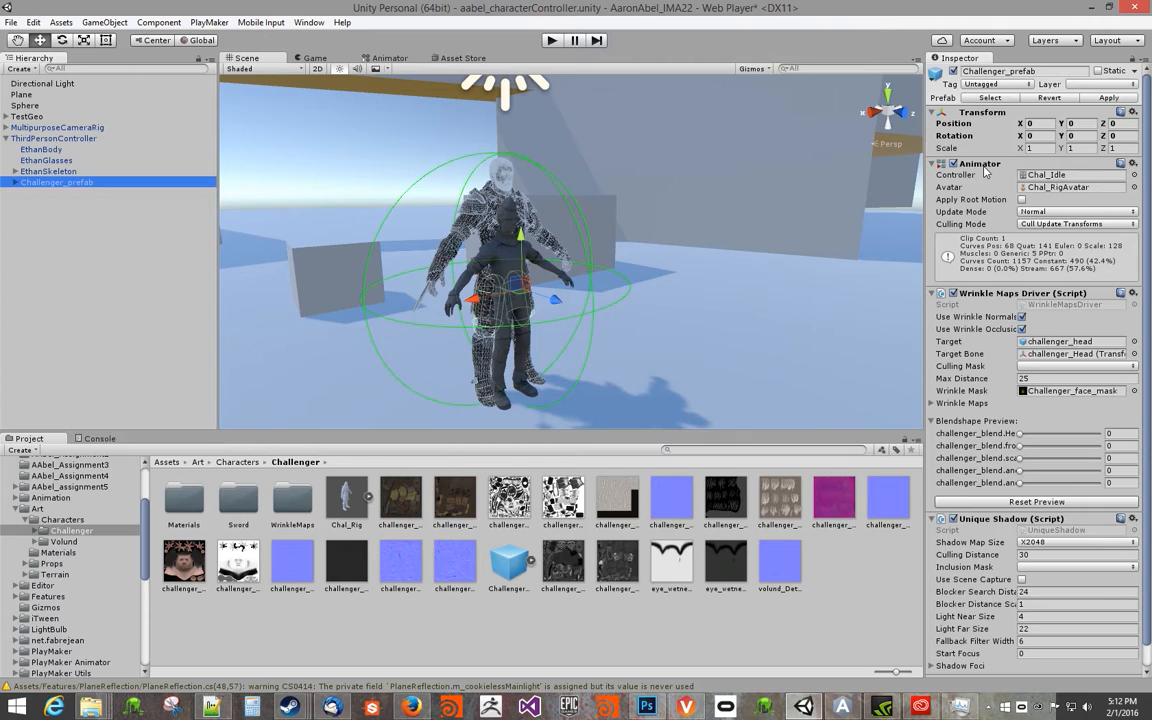
pyautogui.rightClick(996, 166)
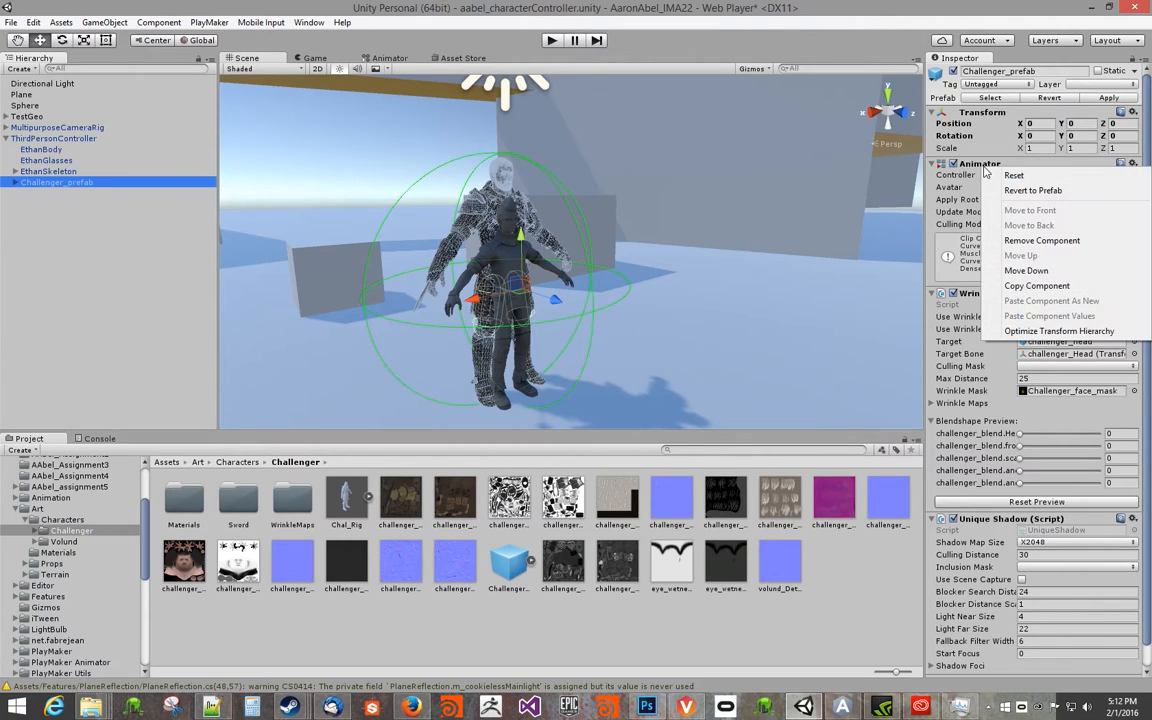
pyautogui.click(1047, 243)
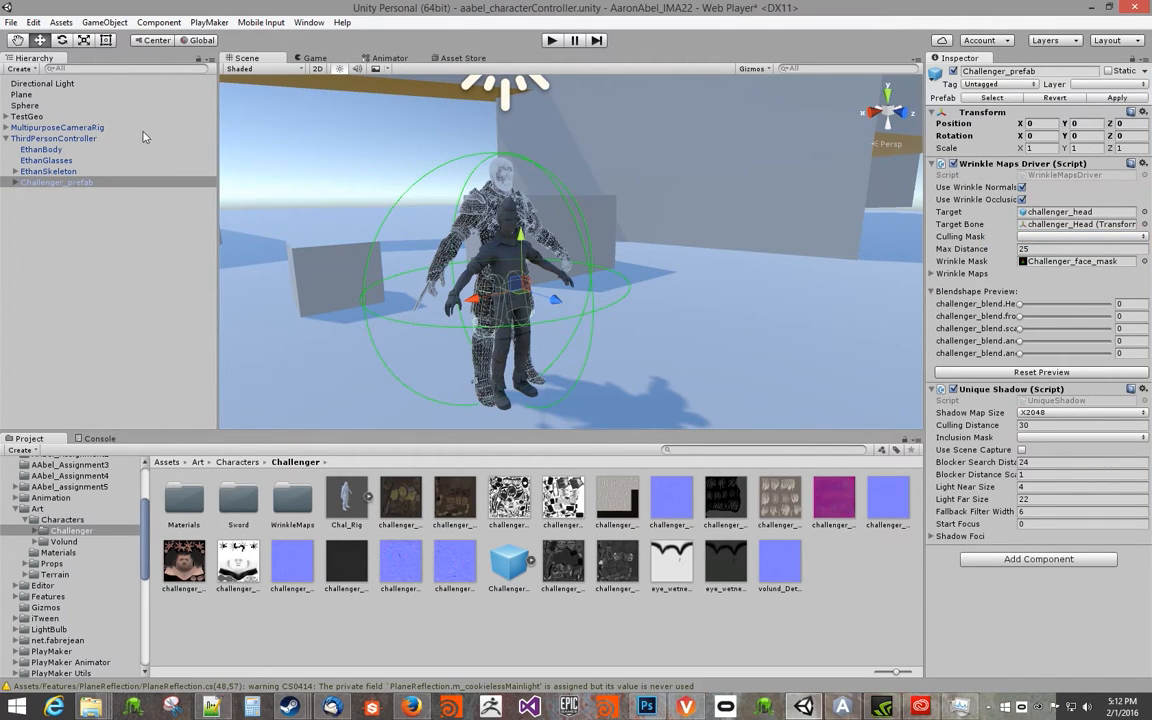
# Set the Avatar of ThirdPersonController's Animator to Chal_RigAvatar.
pyautogui.click(78, 140)
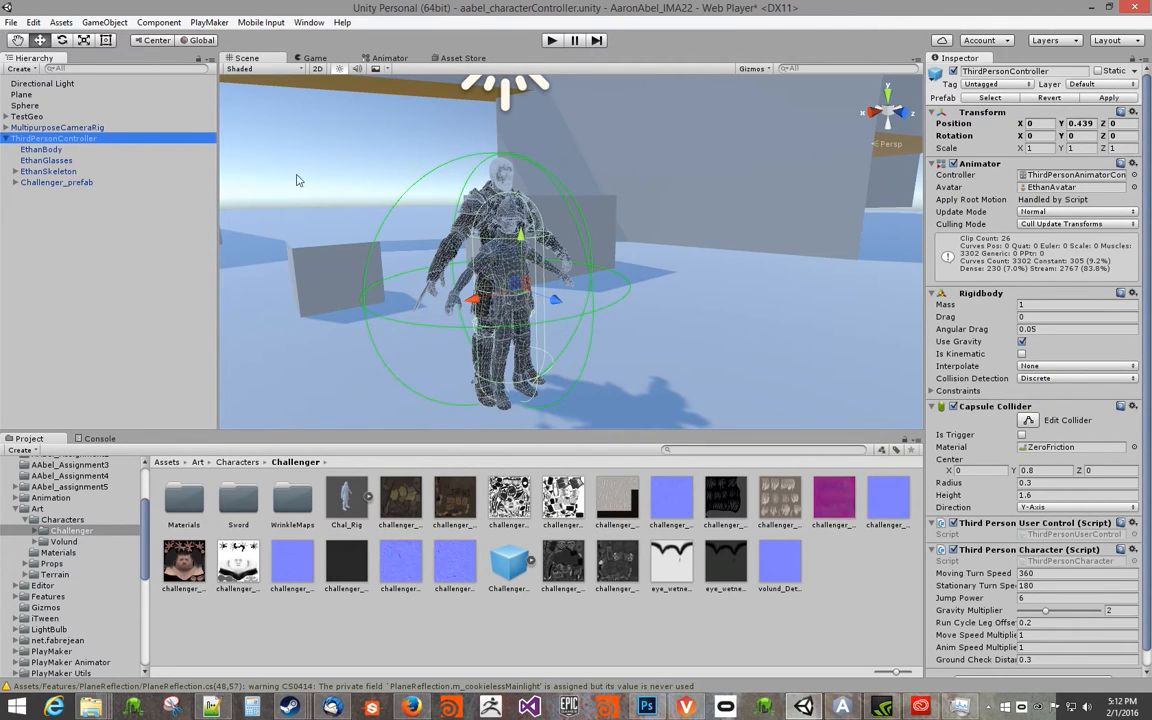
pyautogui.click(1134, 187)
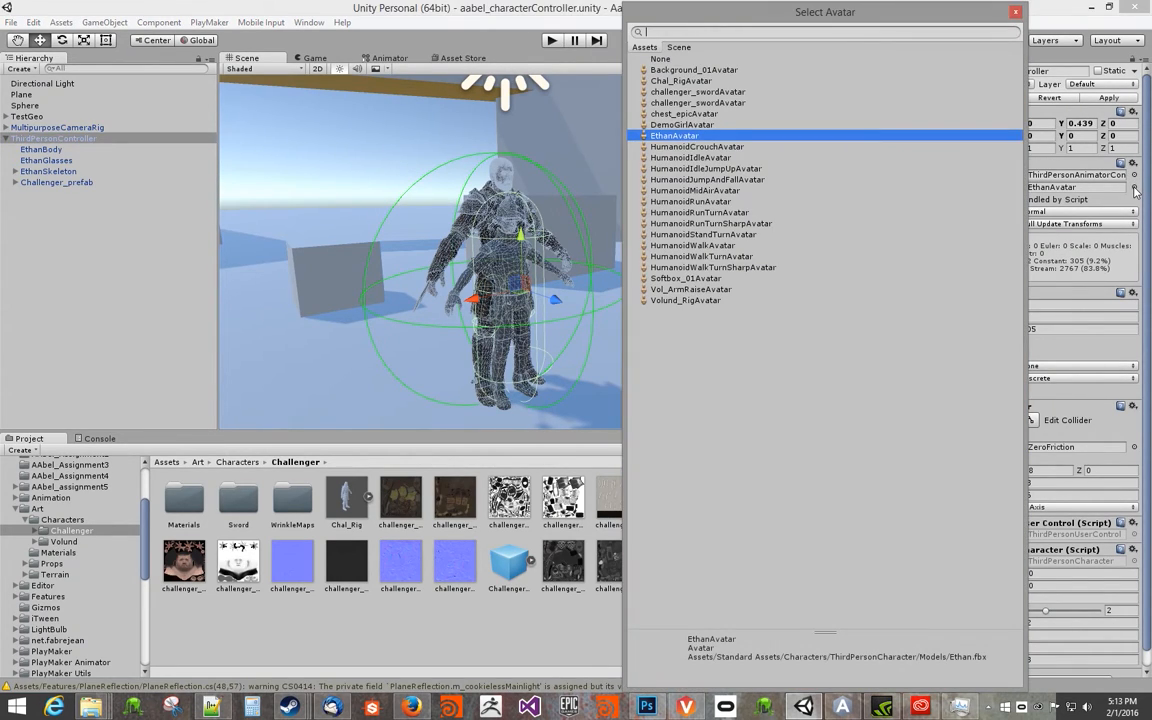
pyautogui.click(707, 103)
pyautogui.click(717, 94)
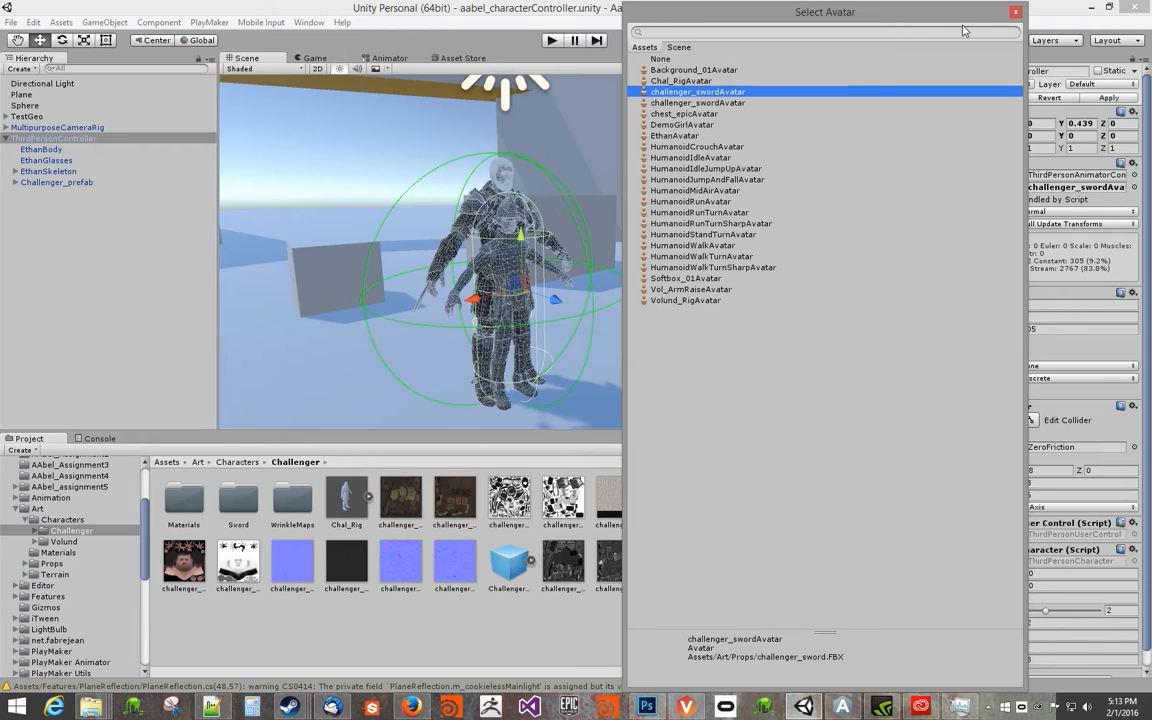
pyautogui.click(689, 82)
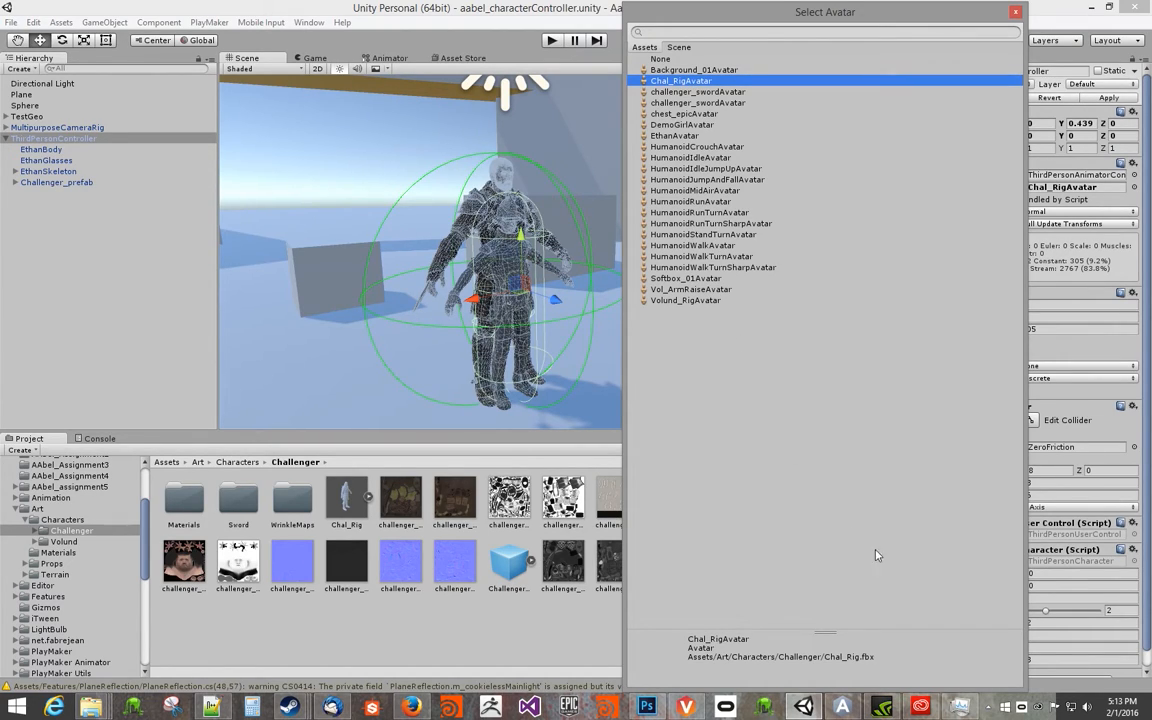
pyautogui.moveTo(880, 18); pyautogui.dragTo(866, 19)
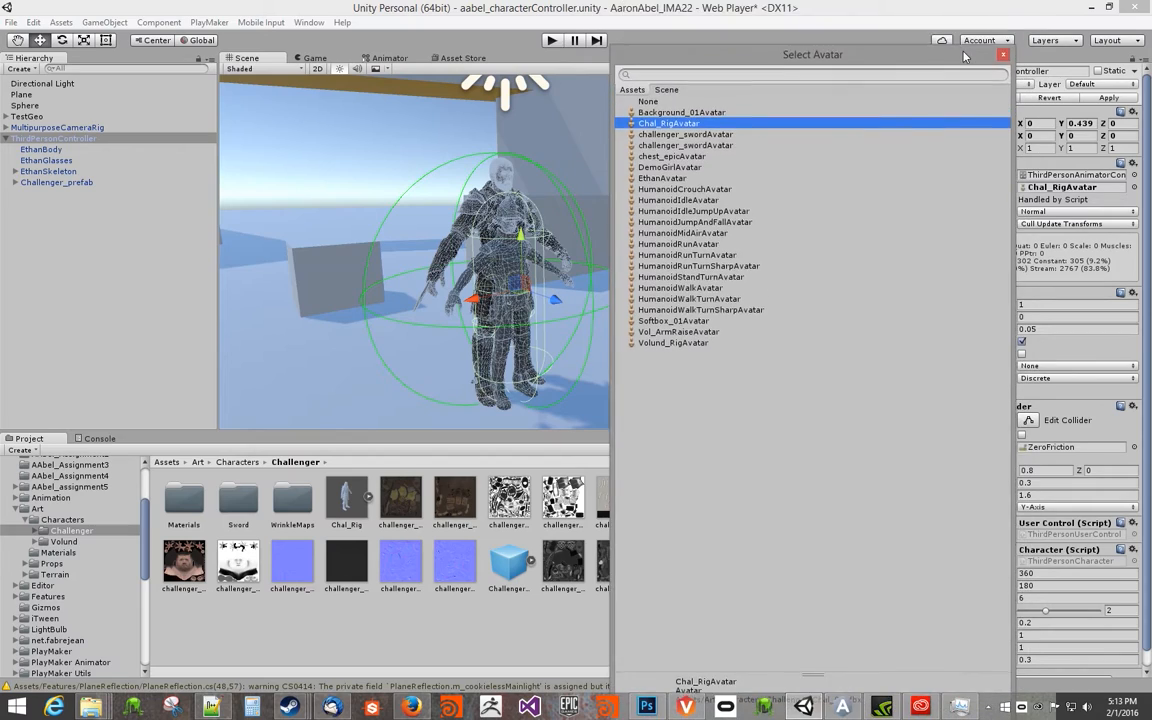
pyautogui.doubleClick(685, 84)
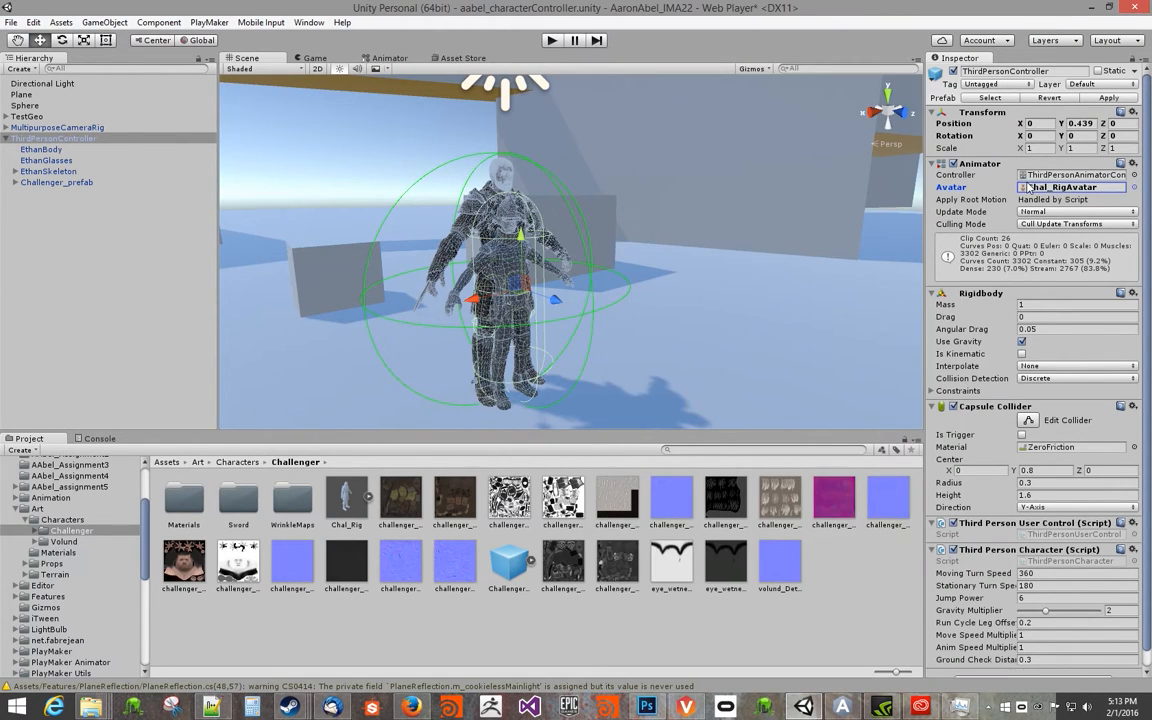
# Delete EthanBody, EthanGlasses and EthanSkeleton from ThirdPersonController, accepting the break of the prefab instance.
pyautogui.click(44, 149)
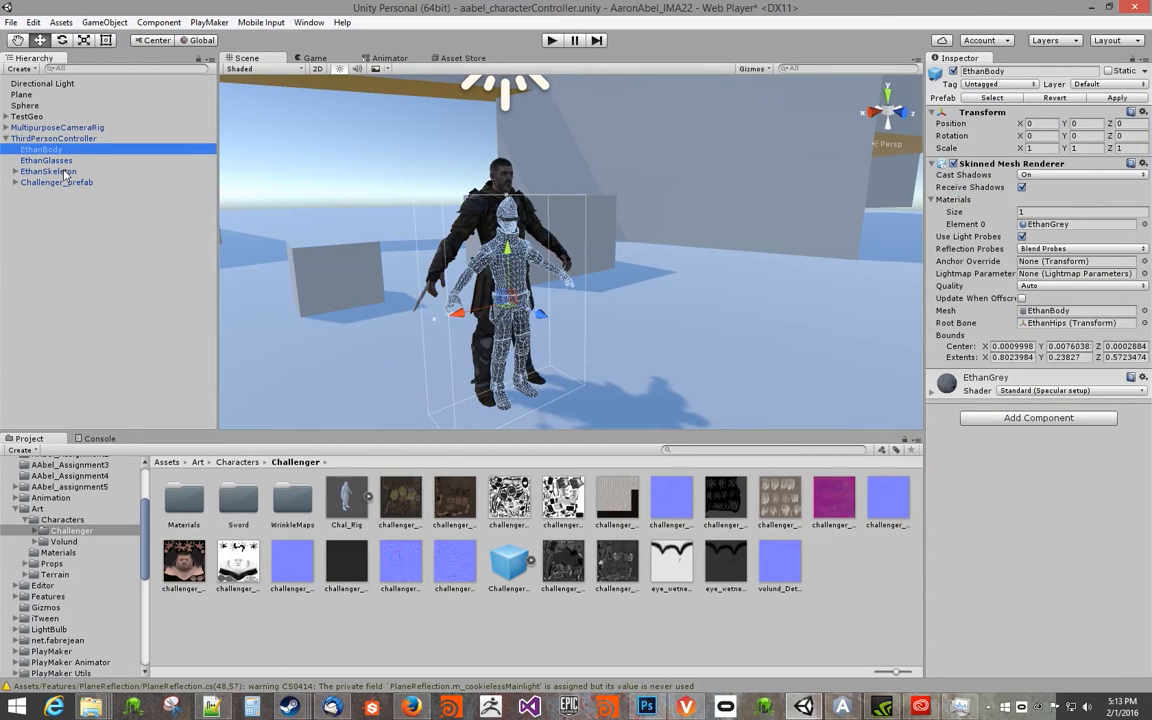
pyautogui.keyDown('shift'); pyautogui.click(62, 171); pyautogui.keyUp('shift')
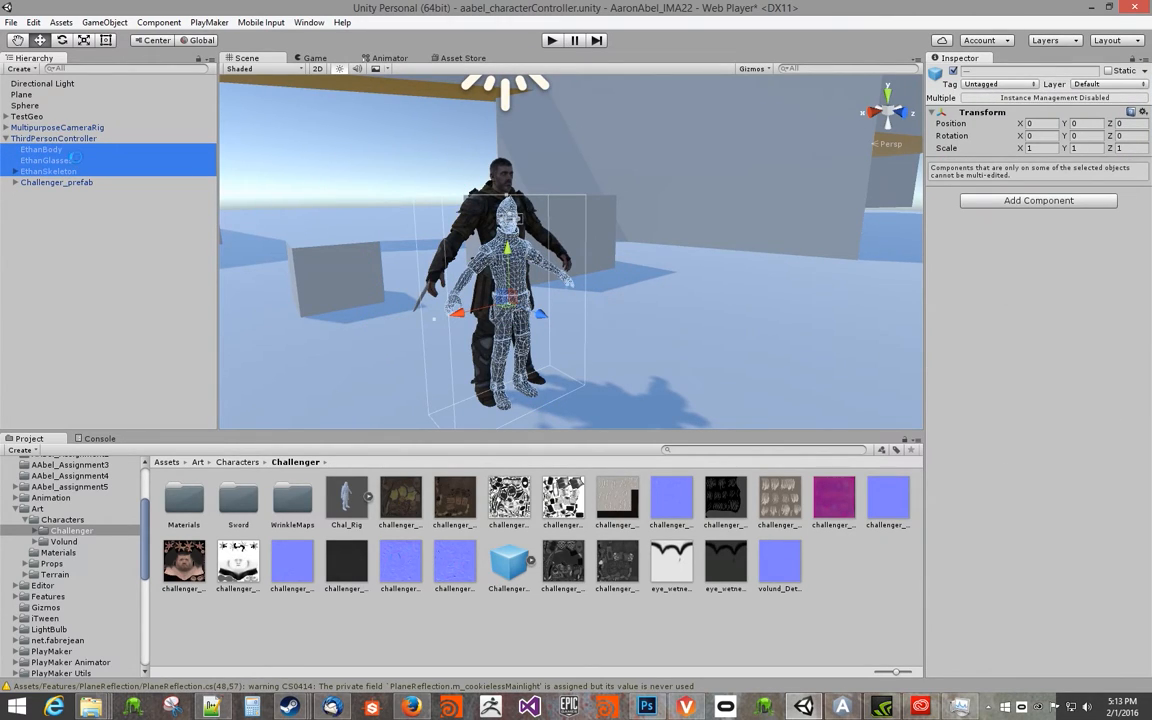
pyautogui.press('Delete')
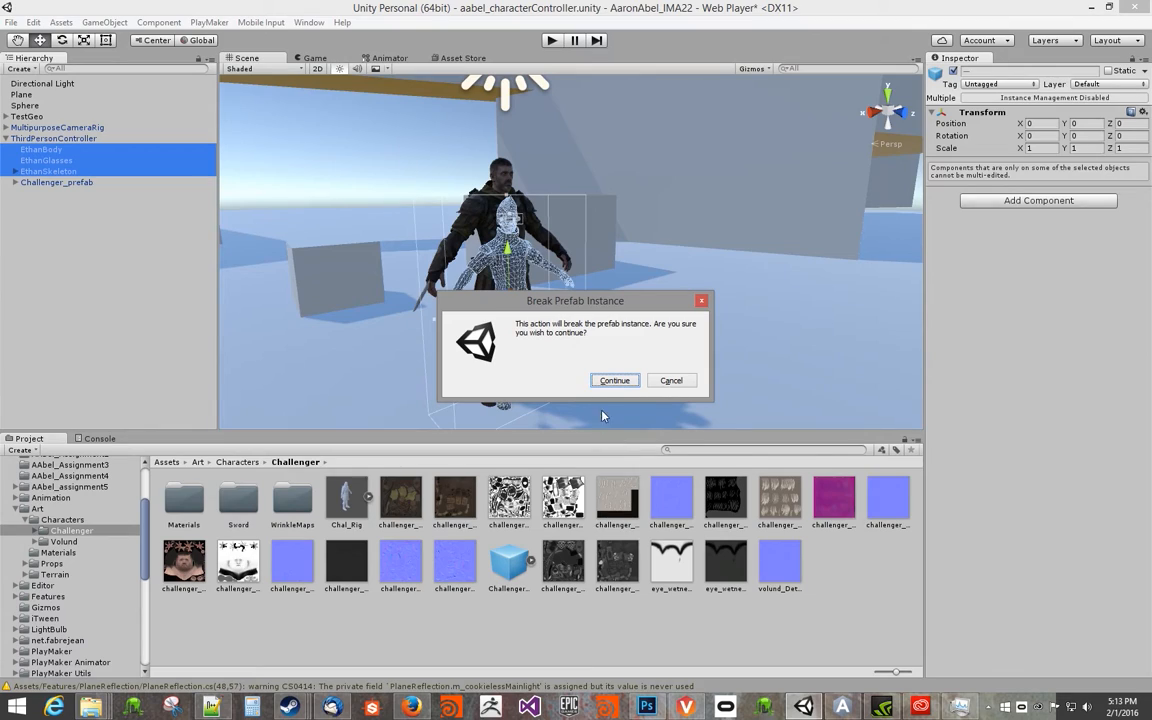
pyautogui.click(615, 381)
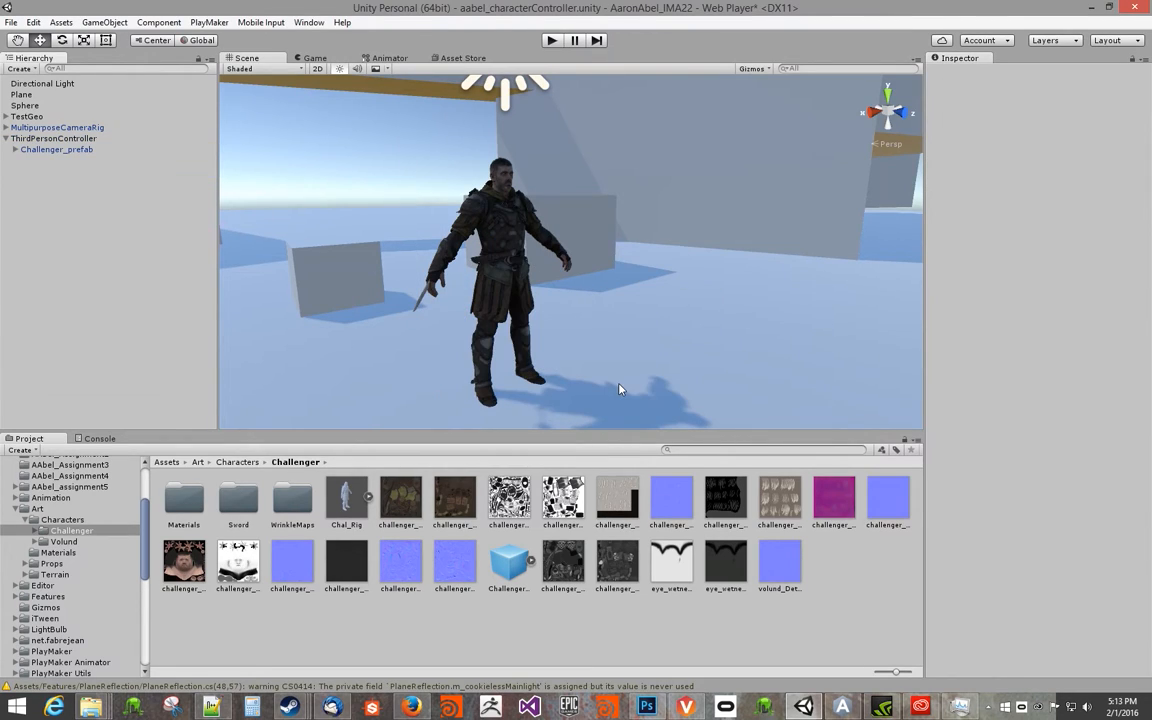
# Run a brief play test of the scene, and set ThirdPersonController's tag to Player.
pyautogui.click(551, 40)
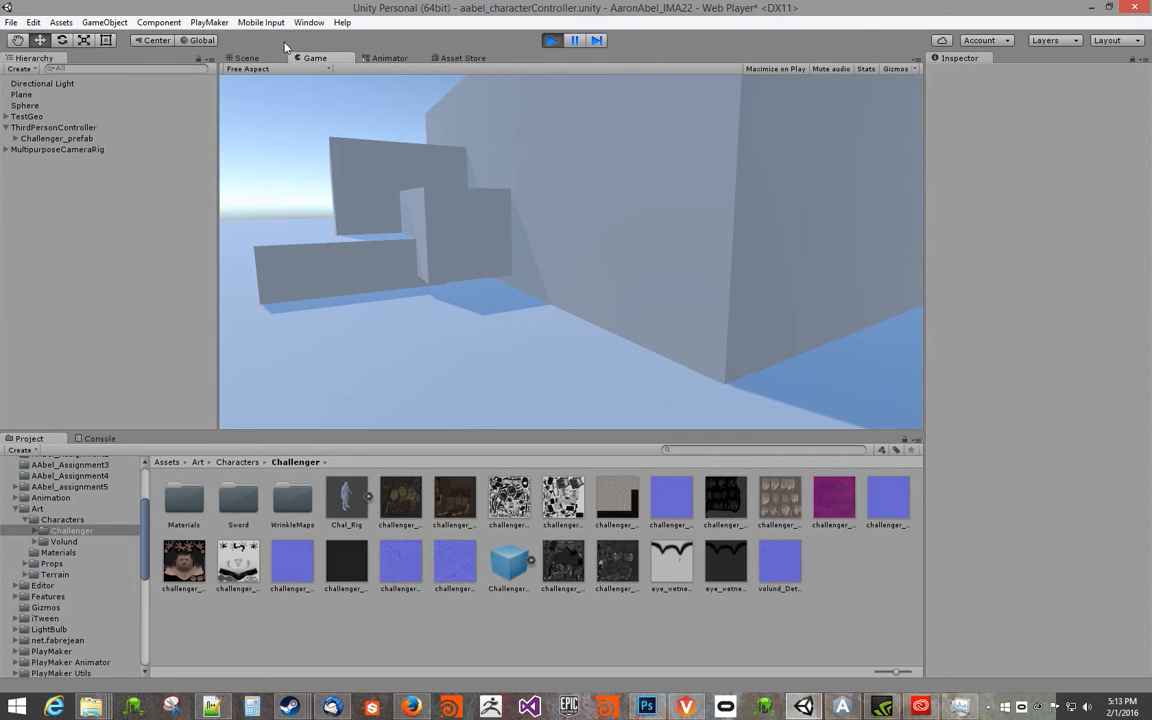
pyautogui.click(551, 40)
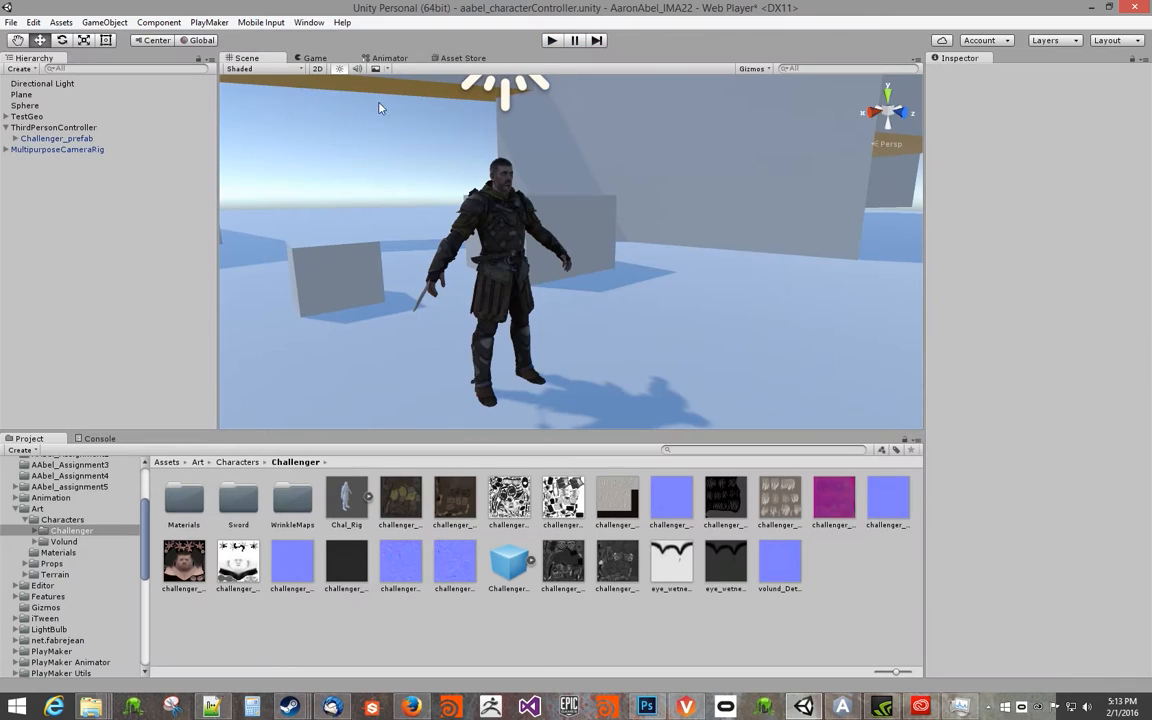
pyautogui.click(45, 126)
pyautogui.click(990, 84)
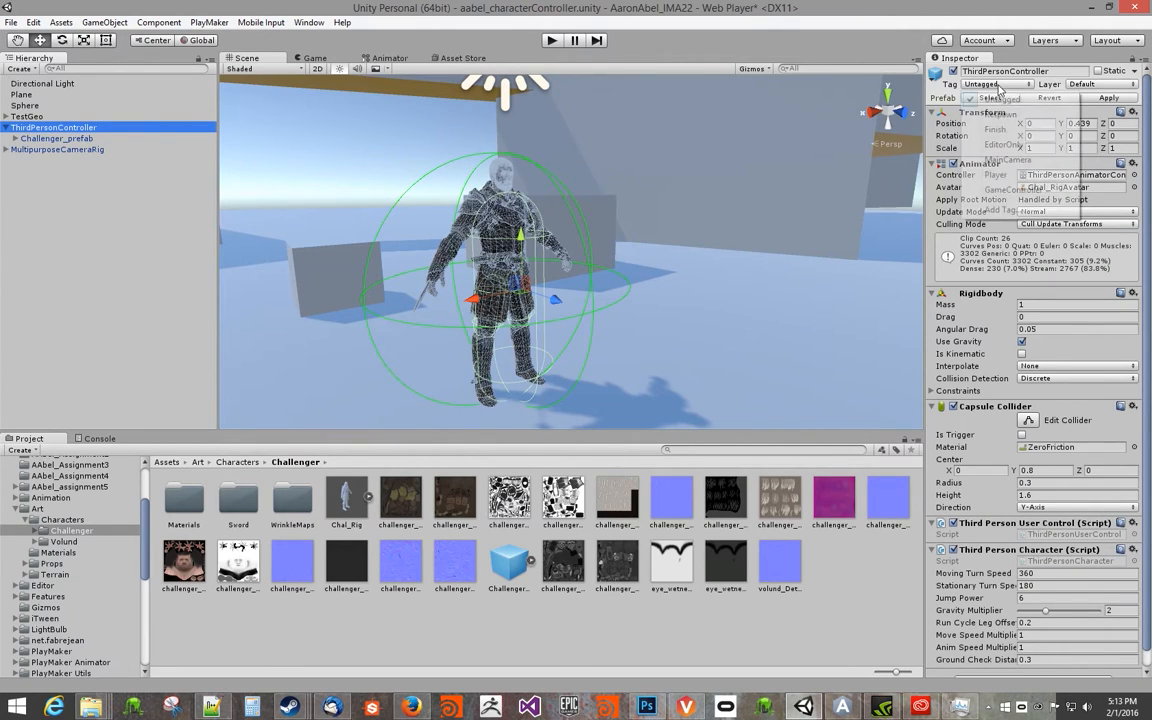
pyautogui.click(996, 176)
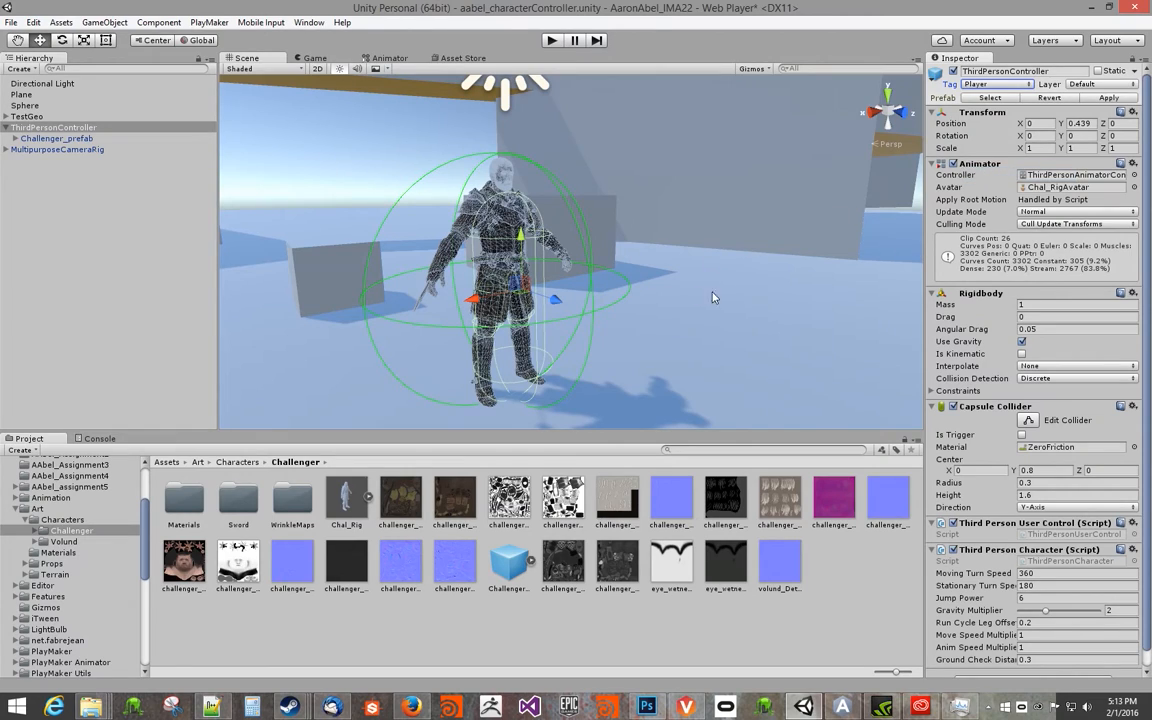
# Play-test the scene by steering the Challenger character around, stop the test, and examine Challenger_prefab's components.
pyautogui.scroll(-6, 767, 288)
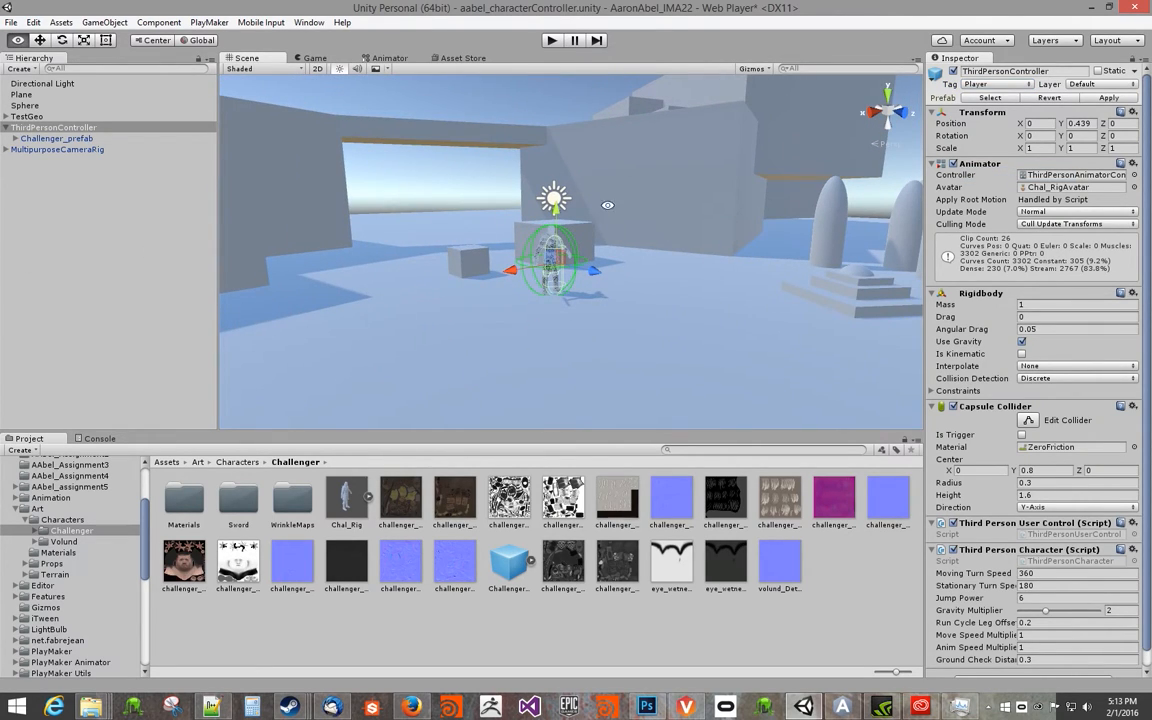
pyautogui.click(552, 41)
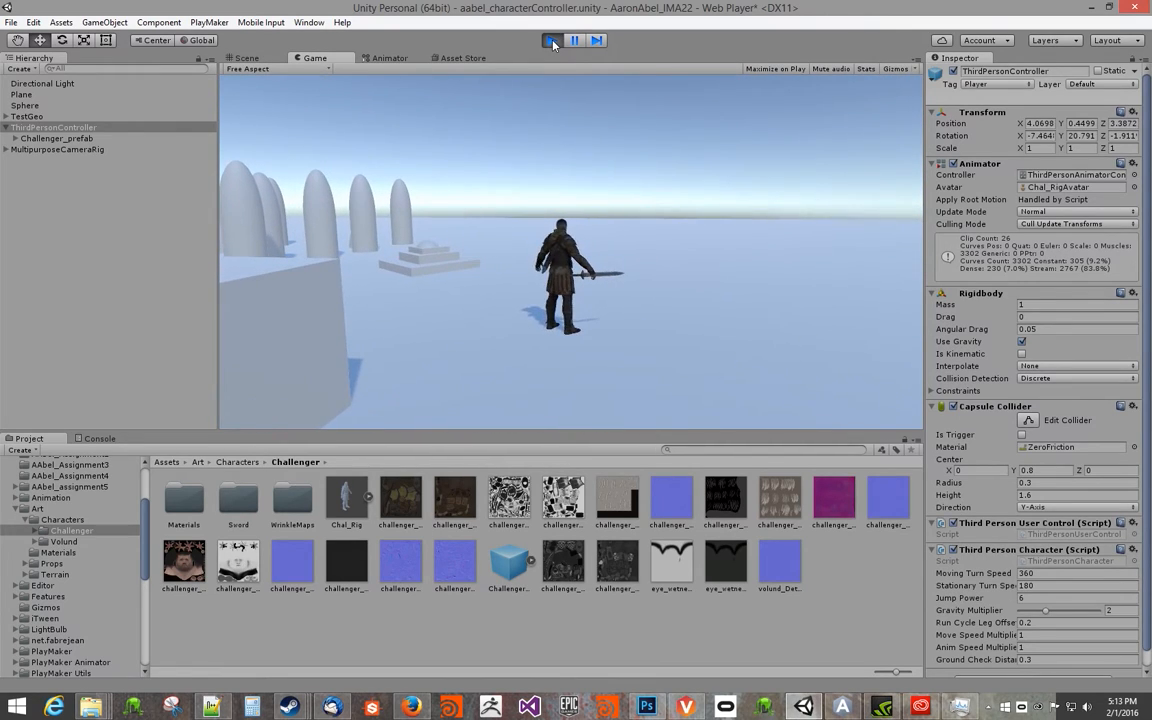
pyautogui.press('d')
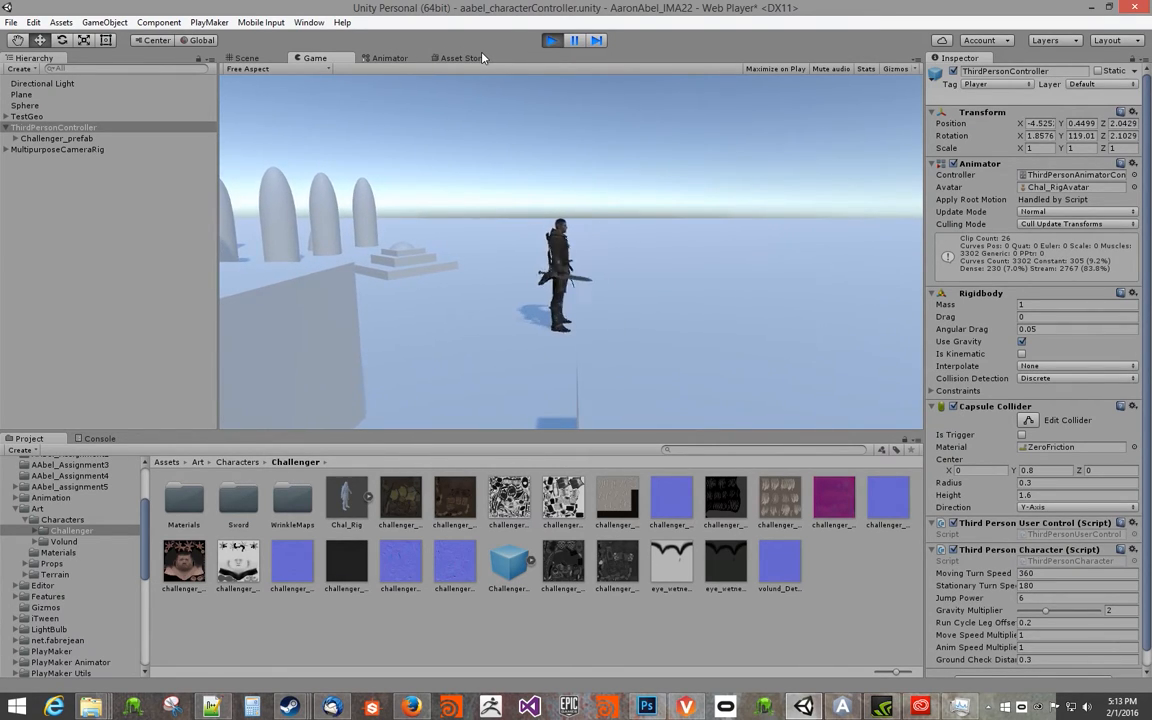
pyautogui.click(553, 41)
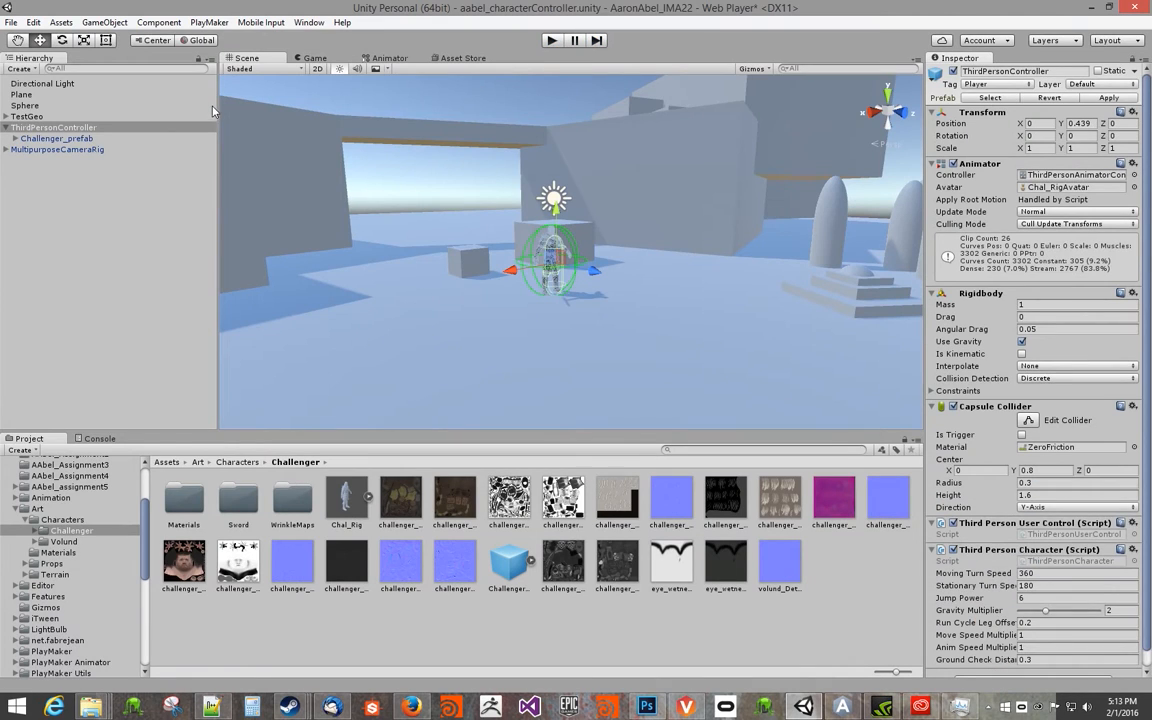
pyautogui.click(85, 139)
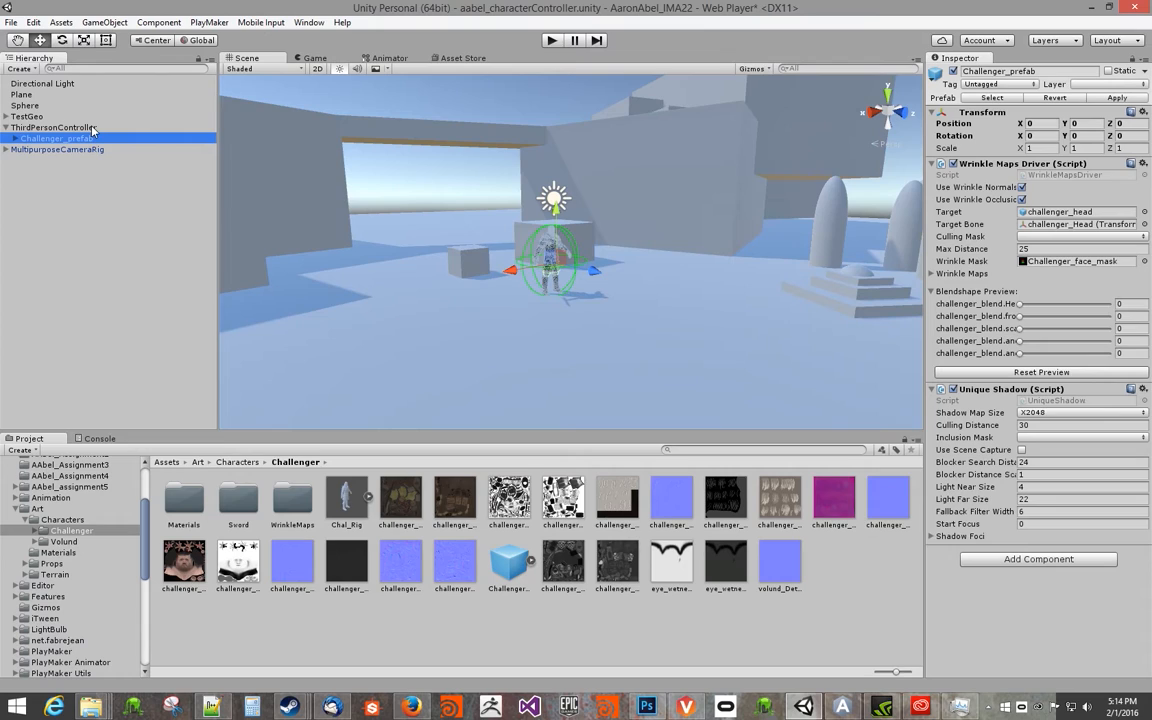
# Try challenger_swordAvatar as the Avatar of ThirdPersonController's Animator in a brief play test.
pyautogui.click(90, 128)
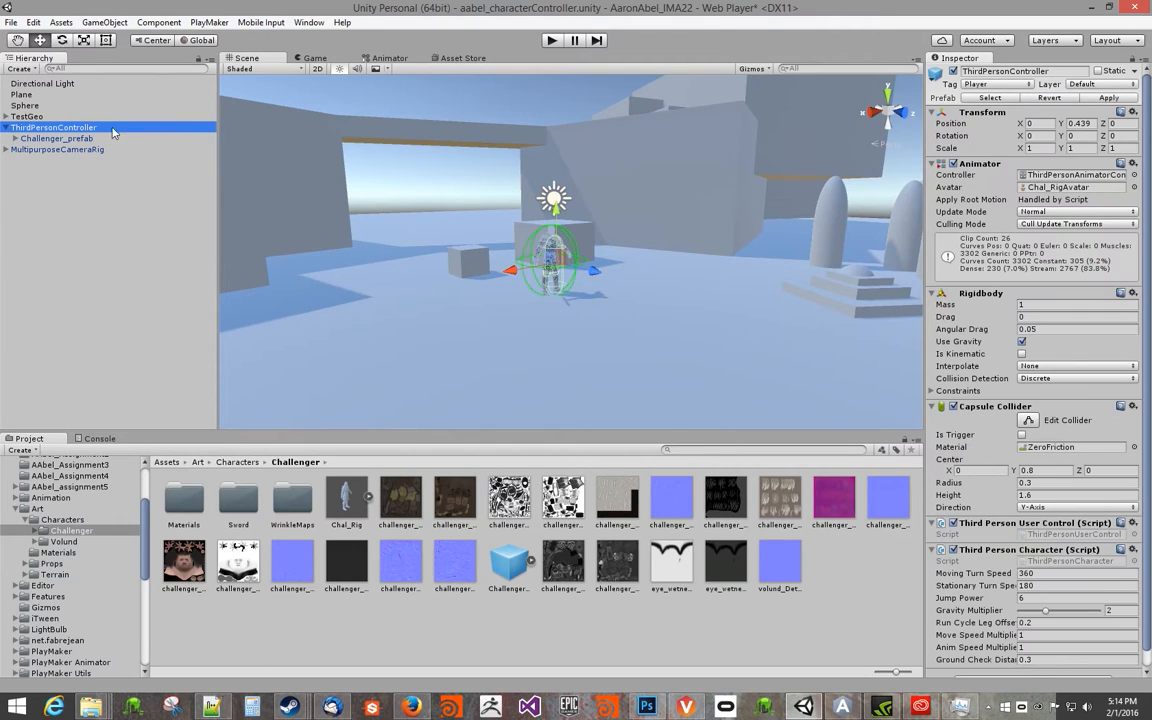
pyautogui.click(57, 138)
pyautogui.click(57, 127)
pyautogui.click(1134, 187)
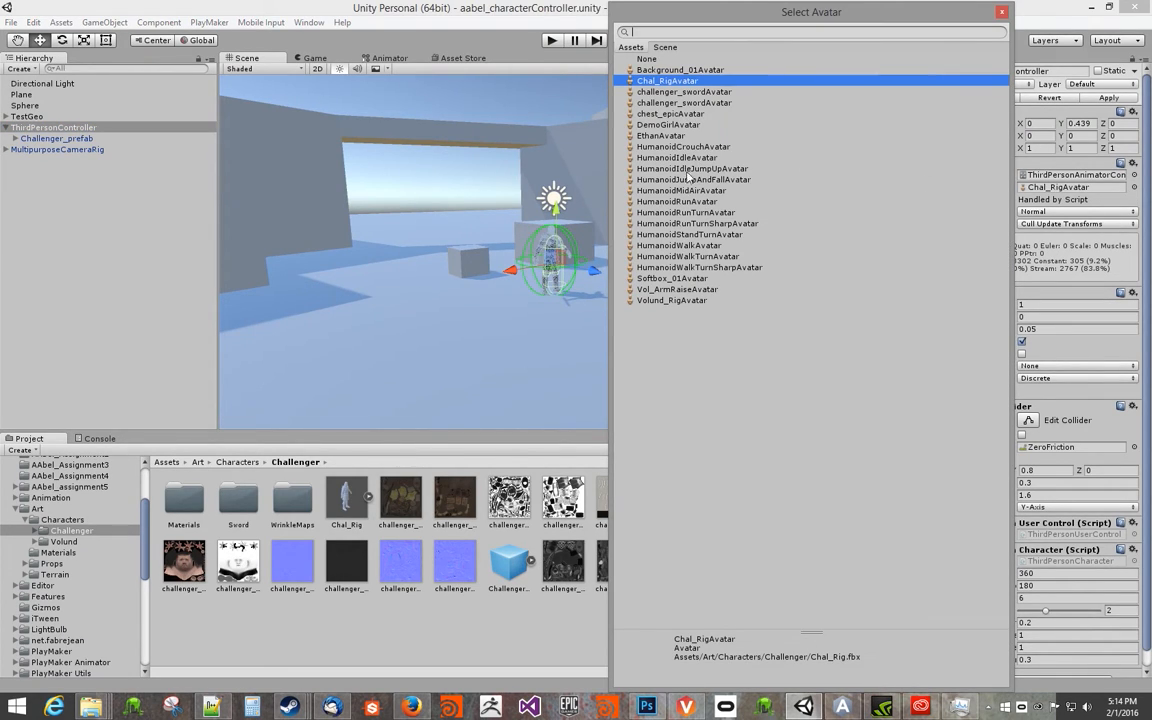
pyautogui.doubleClick(692, 95)
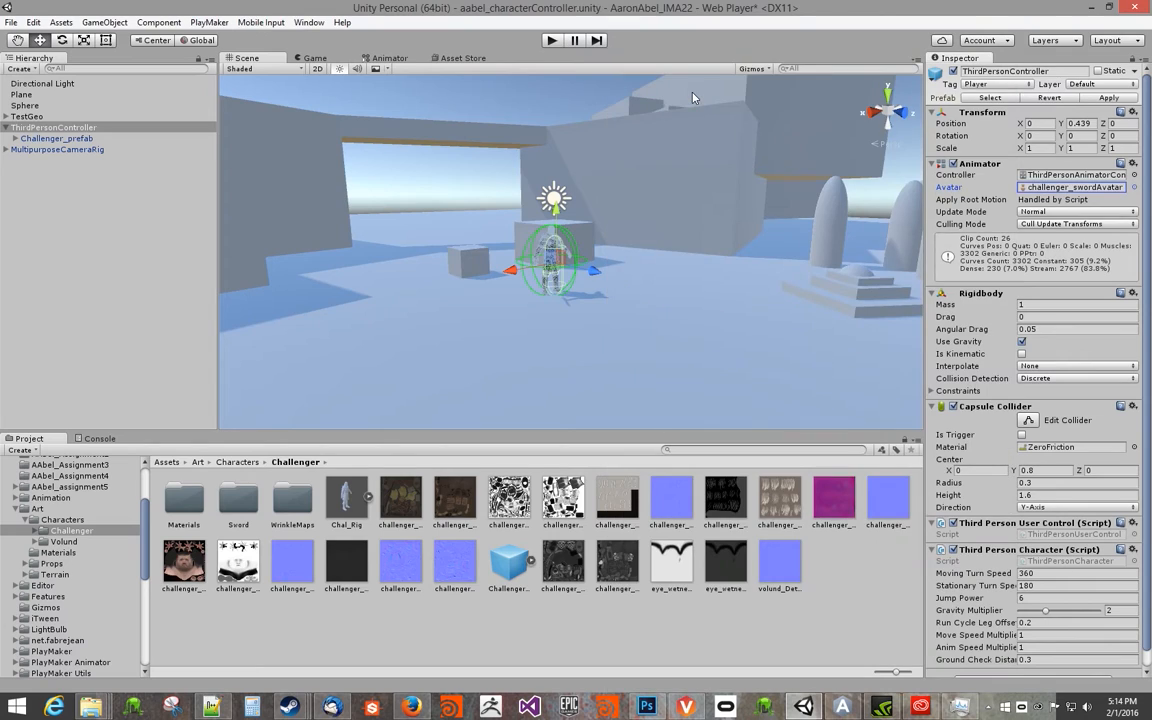
pyautogui.click(553, 41)
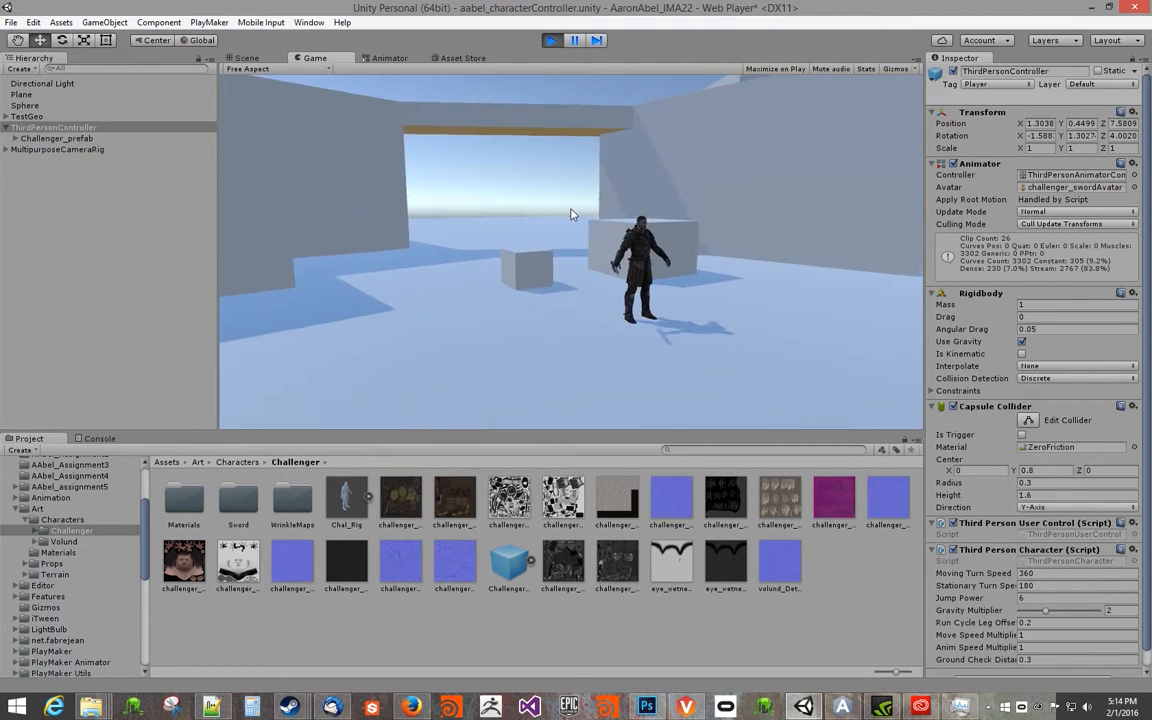
pyautogui.click(552, 40)
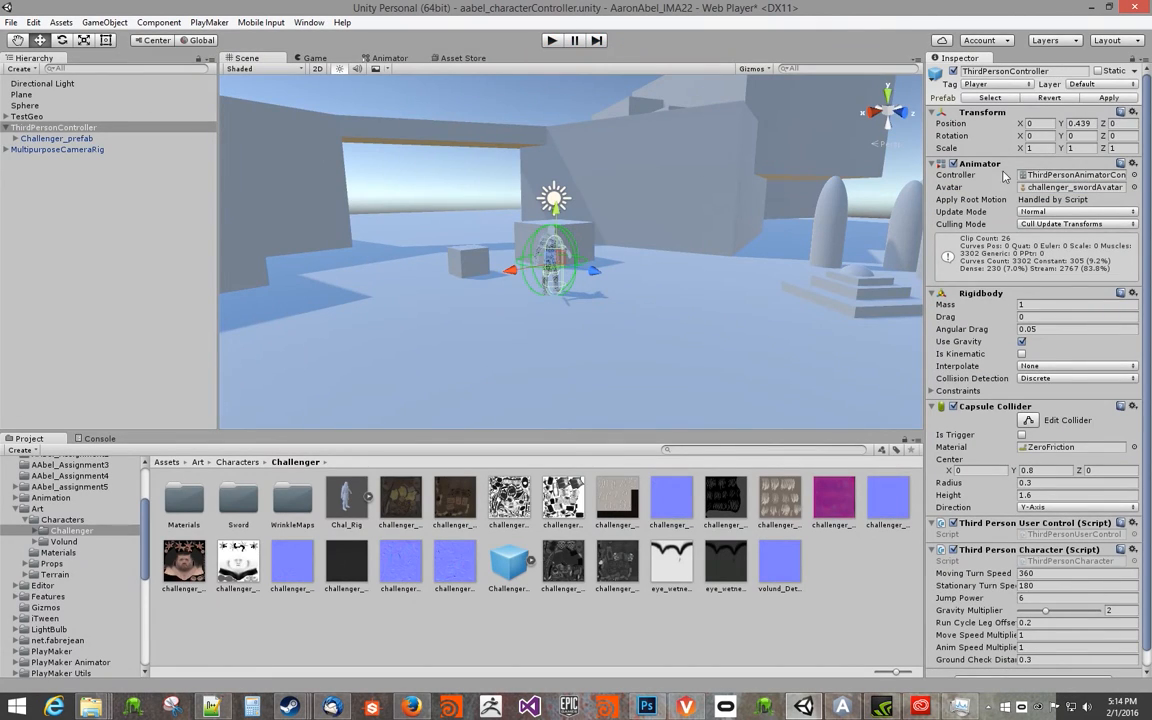
# Restore Chal_RigAvatar as the Avatar of ThirdPersonController's Animator.
pyautogui.click(1134, 187)
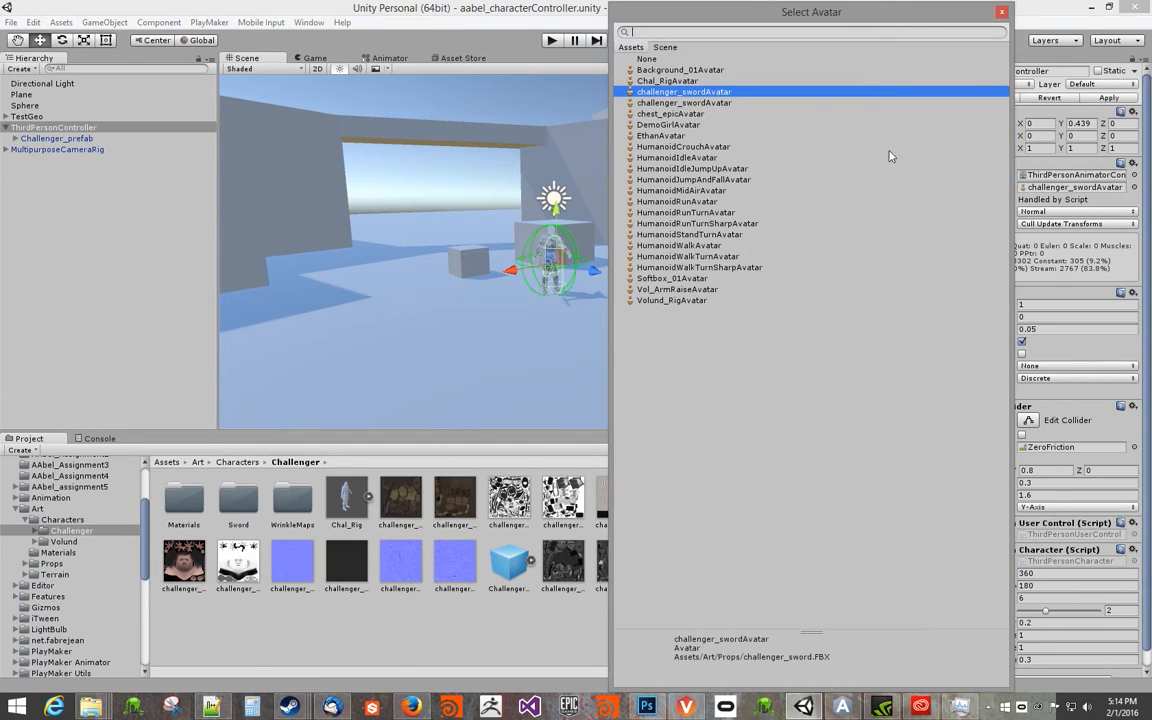
pyautogui.click(668, 81)
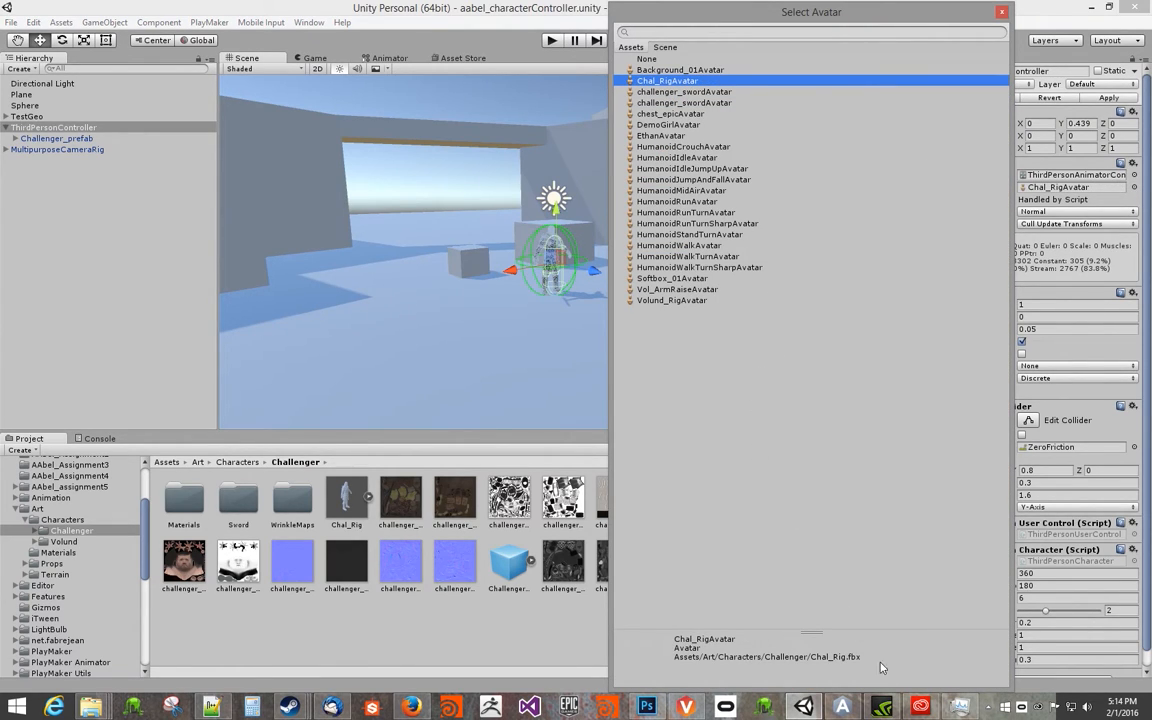
pyautogui.doubleClick(669, 82)
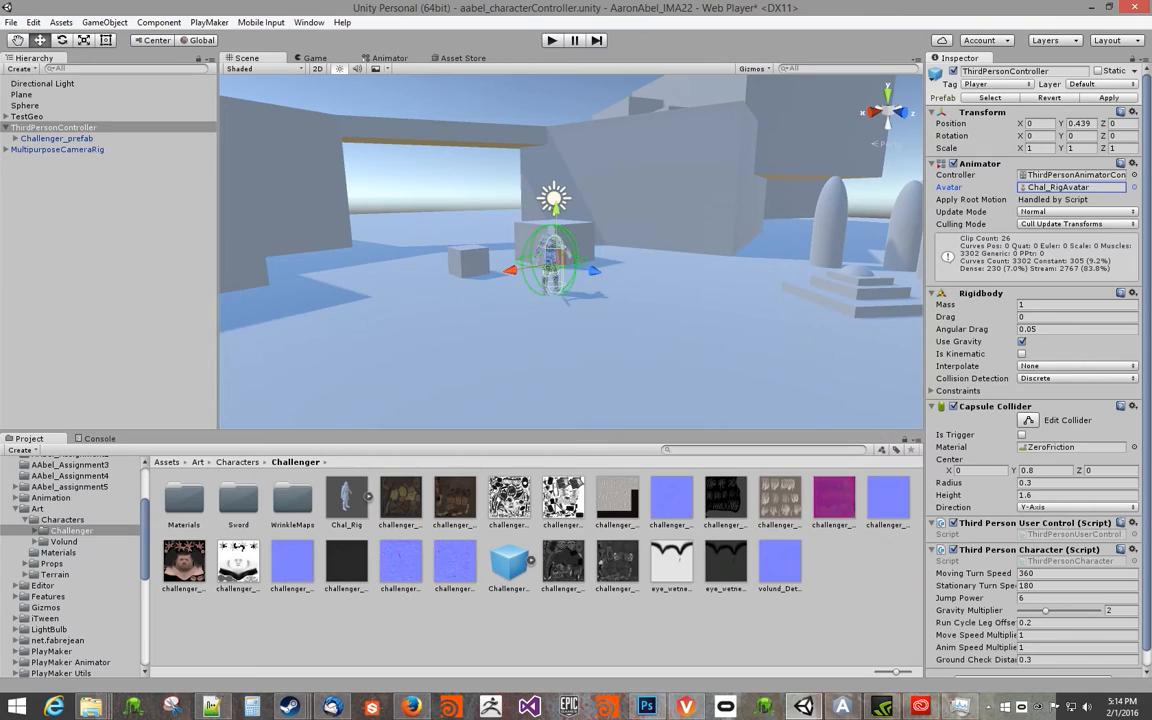
# Set the Chal_Rig model's rig Animation Type to Humanoid, apply it, and play-test the scene briefly.
pyautogui.click(346, 497)
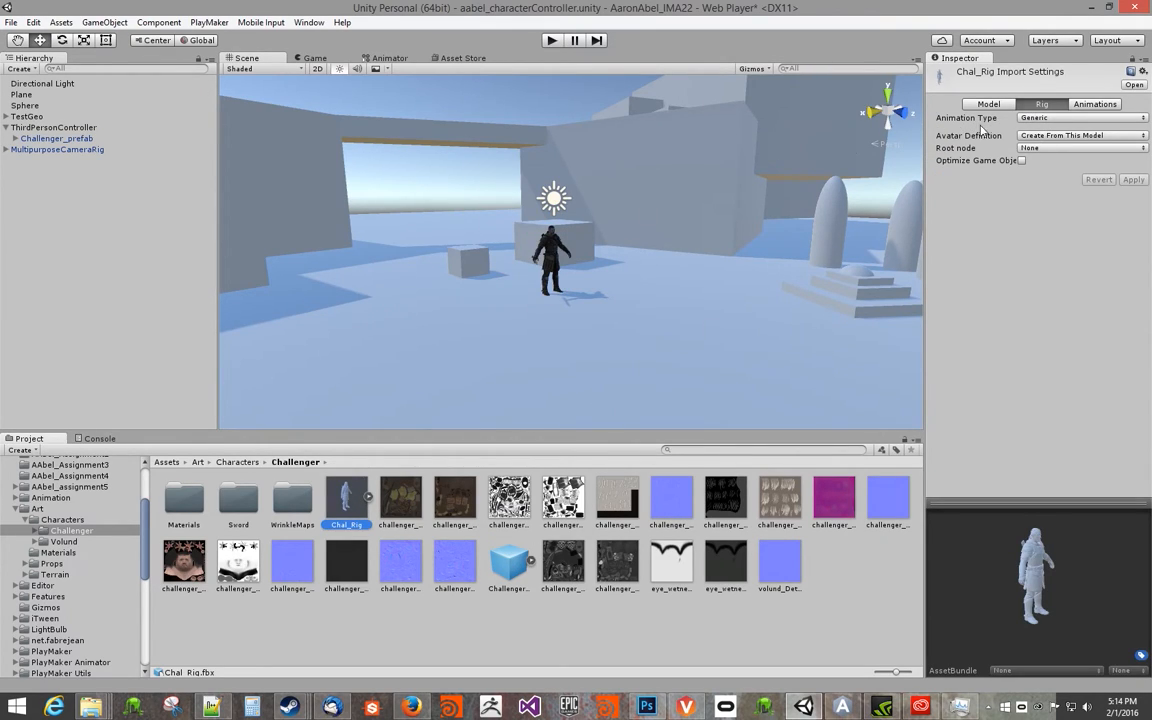
pyautogui.click(1045, 118)
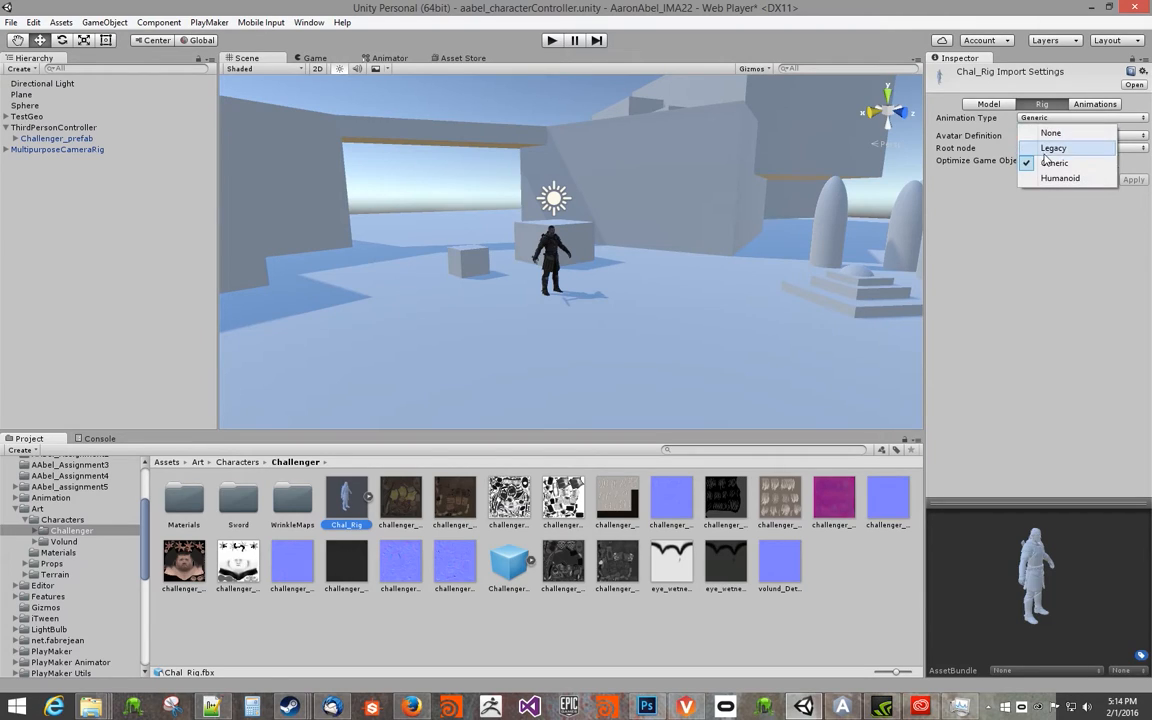
pyautogui.click(1045, 168)
pyautogui.click(1141, 212)
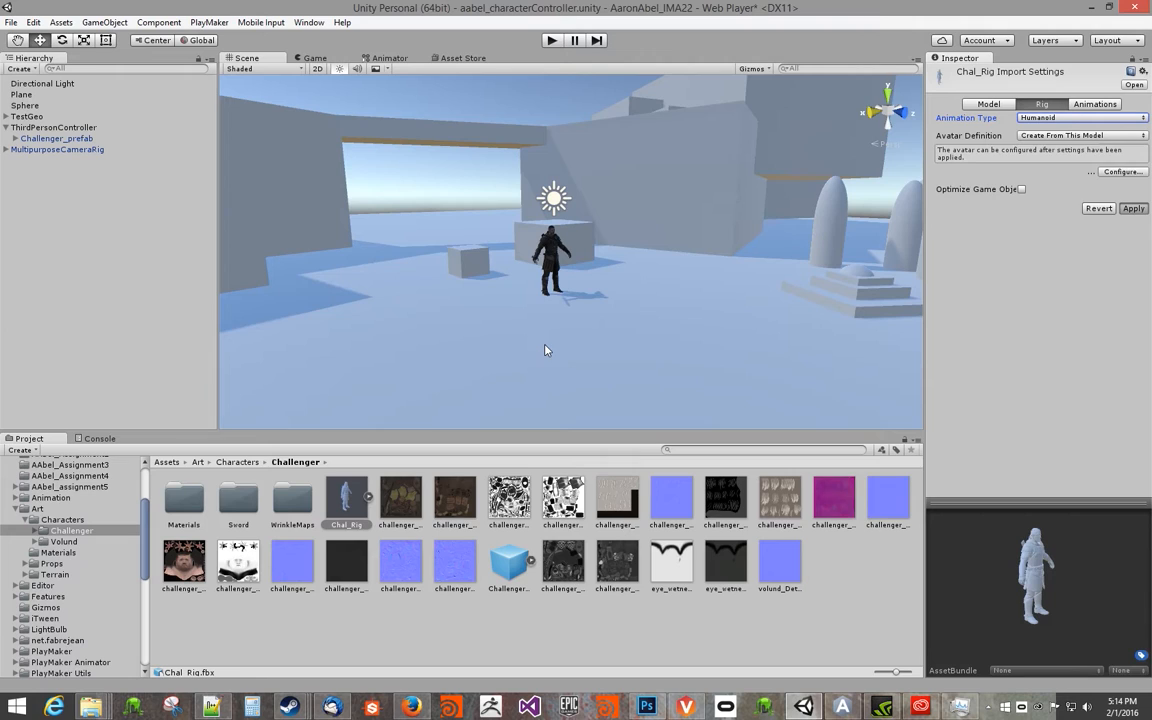
pyautogui.click(547, 42)
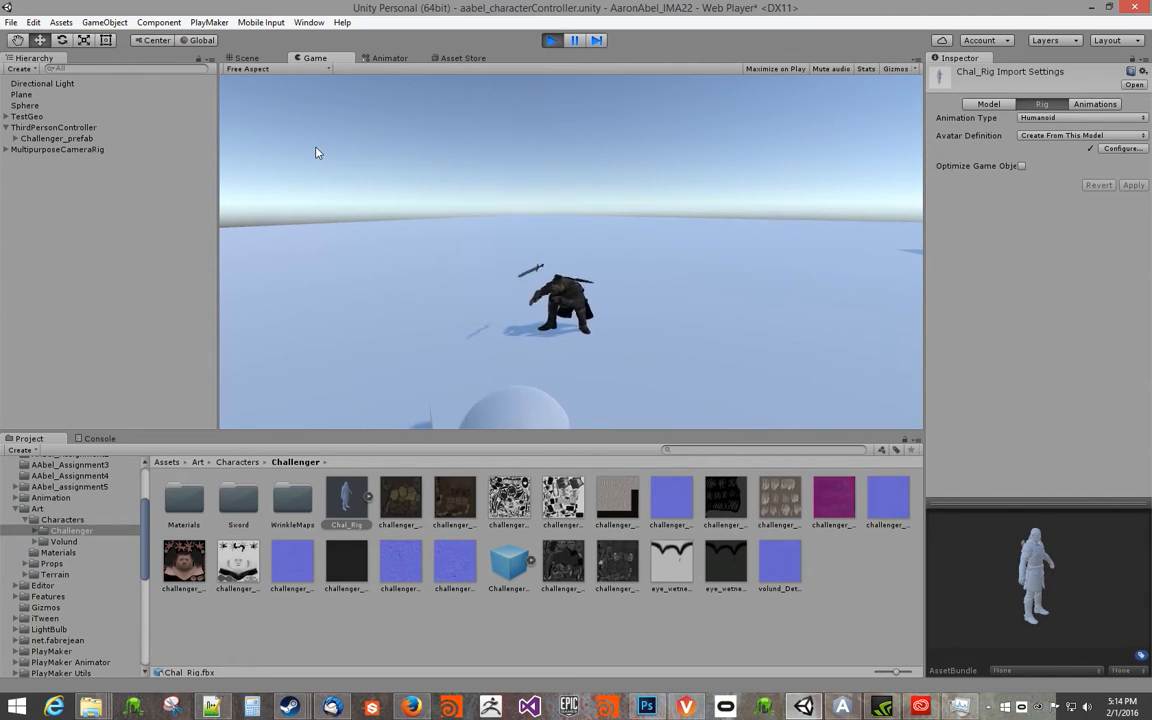
pyautogui.click(552, 44)
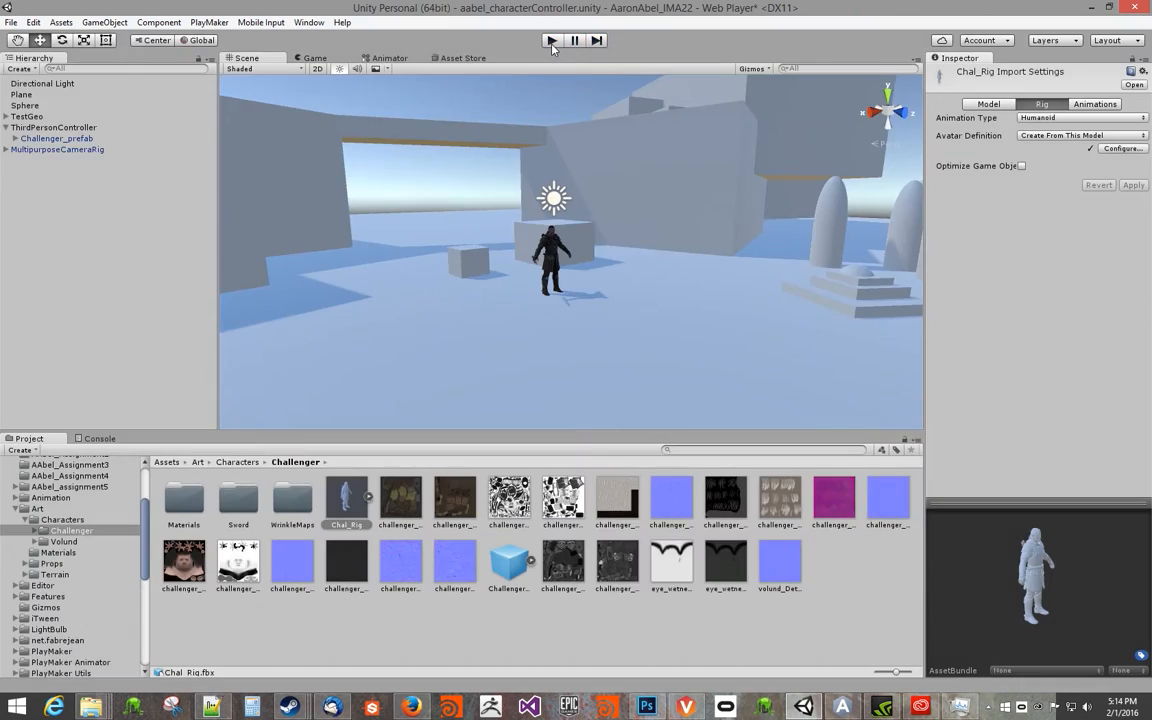
# Examine ThirdPersonController's components and the geometry and skeleton objects inside Challenger_prefab, viewing the character from several sides.
pyautogui.click(58, 139)
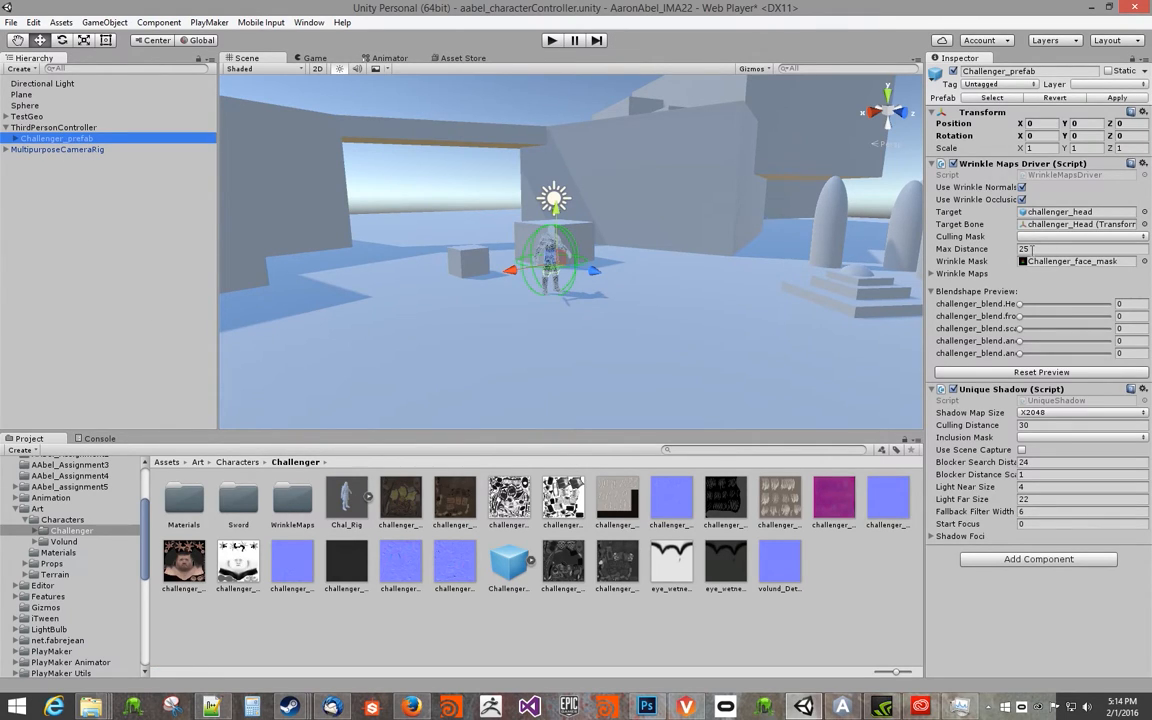
pyautogui.click(46, 128)
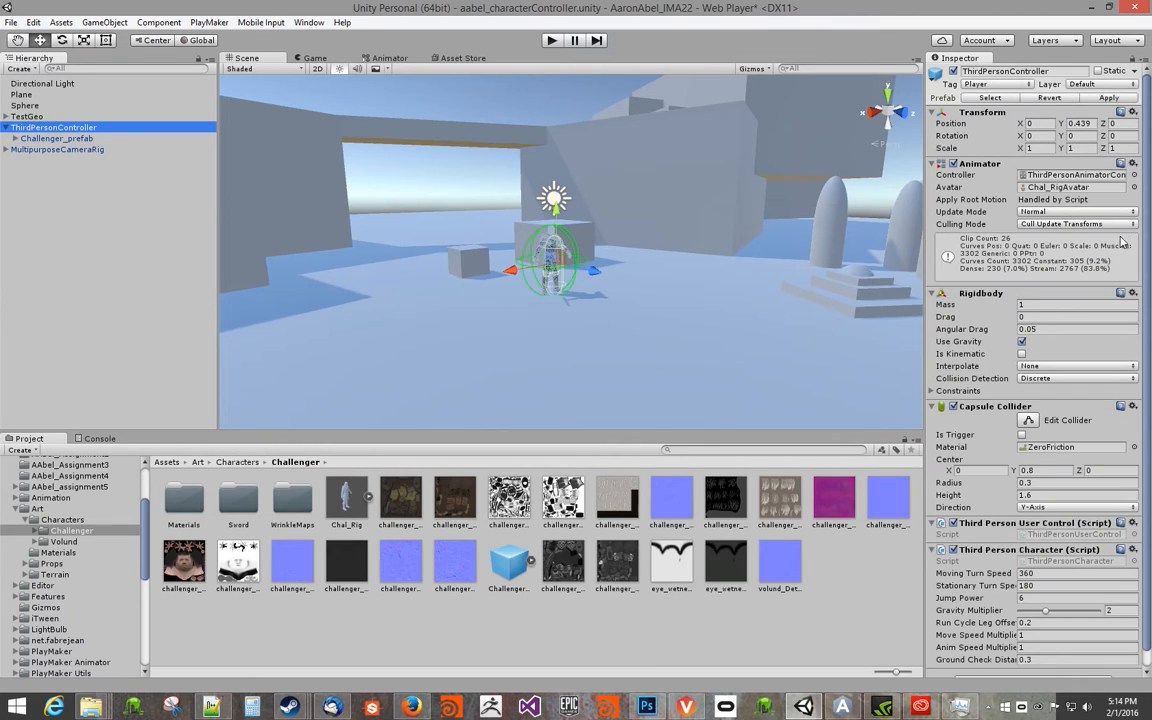
pyautogui.scroll(-1, 958, 480)
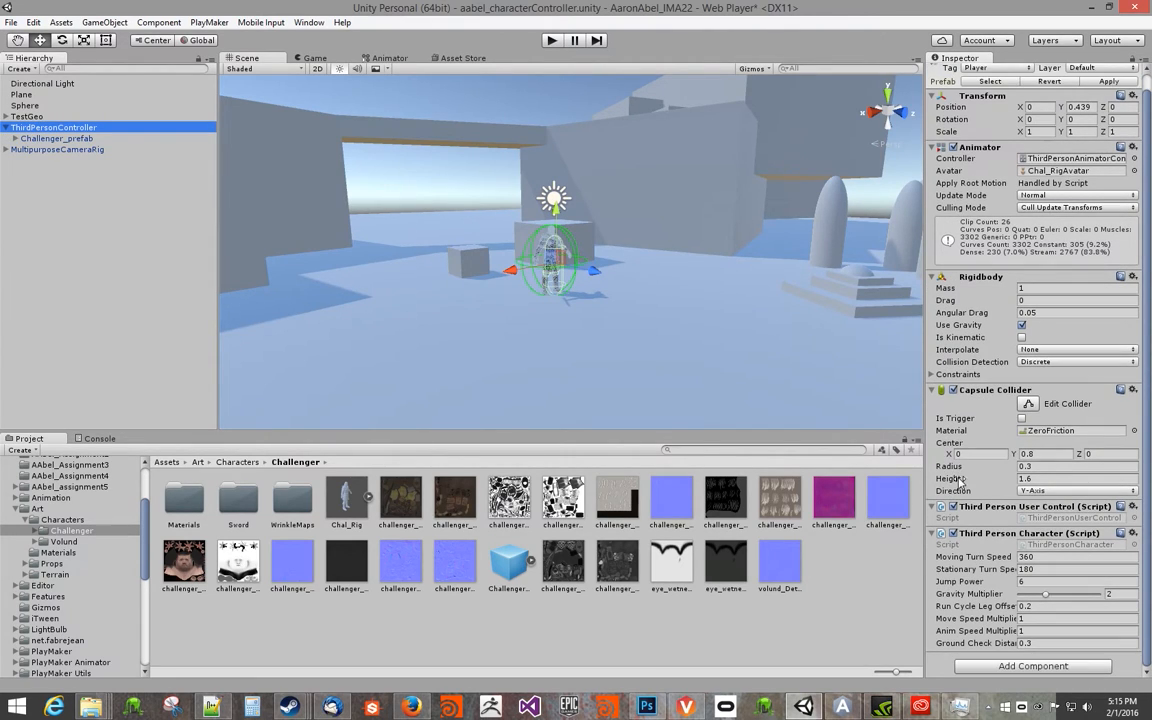
pyautogui.keyDown('alt'); pyautogui.moveTo(612, 349); pyautogui.dragTo(105, 316, button='right'); pyautogui.keyUp('alt')
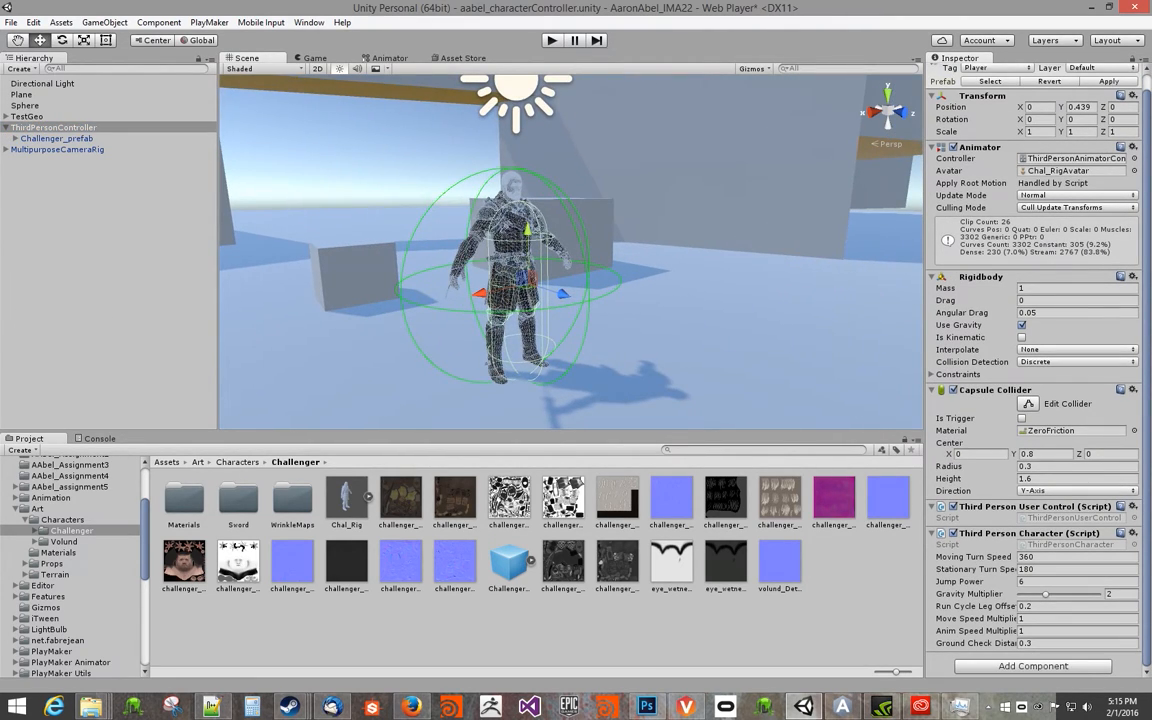
pyautogui.click(15, 138)
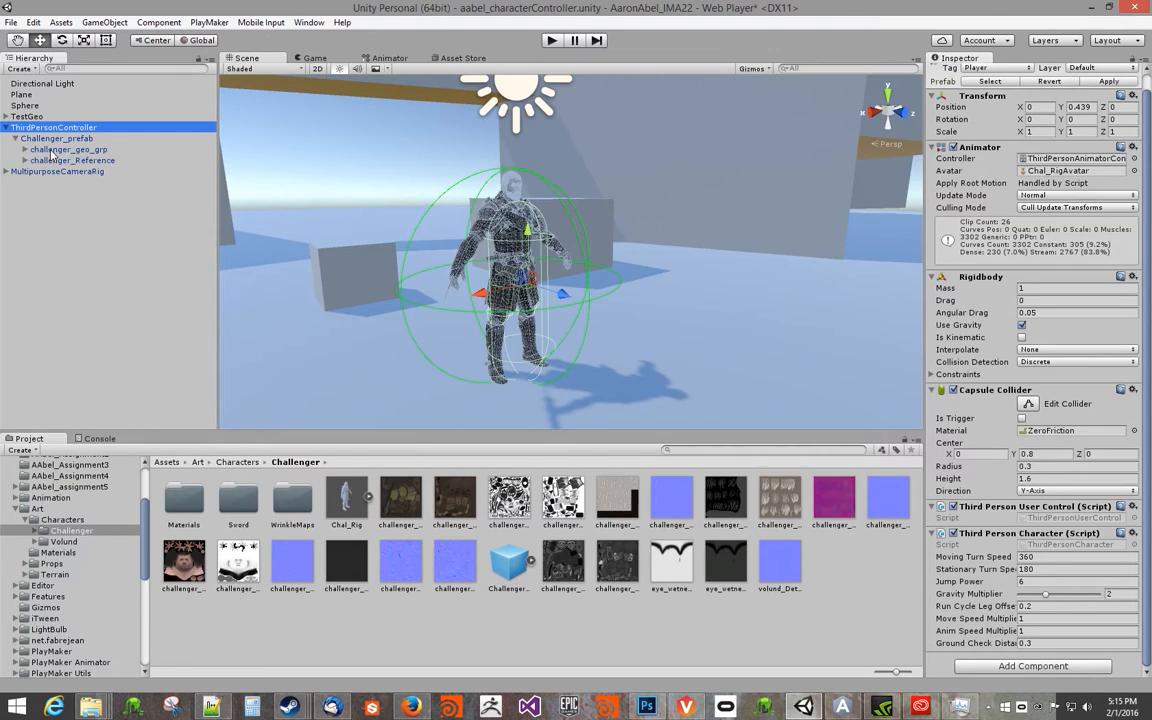
pyautogui.click(50, 150)
pyautogui.click(52, 160)
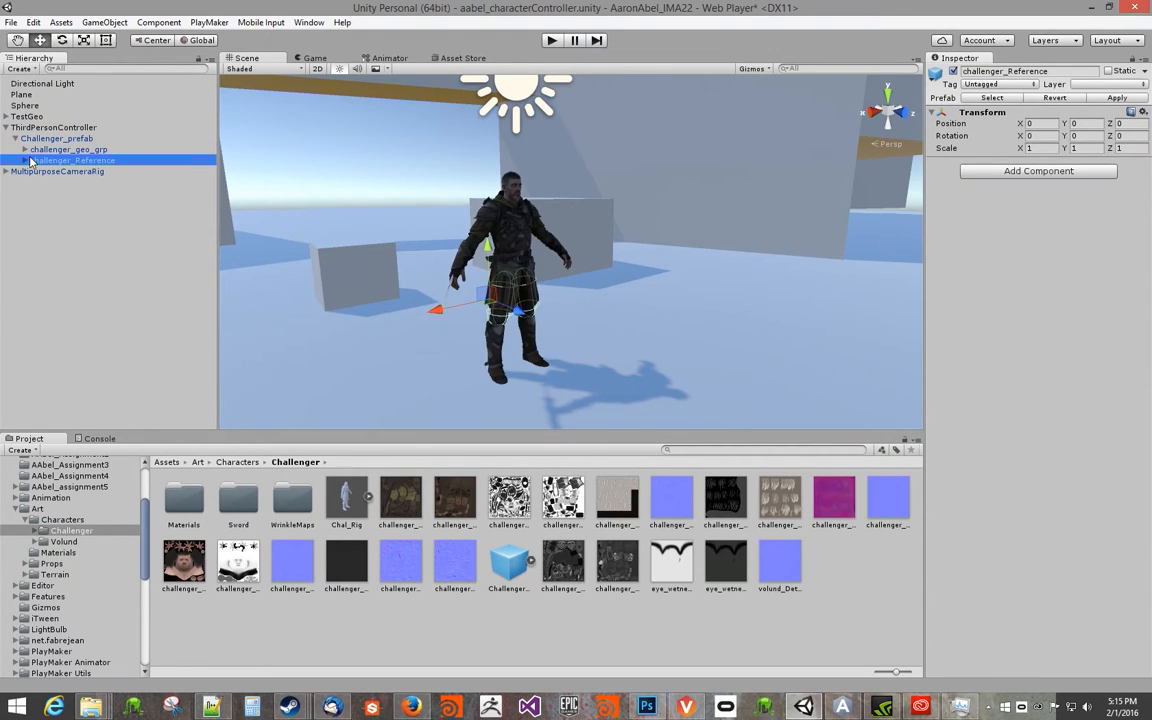
pyautogui.click(24, 161)
pyautogui.click(25, 149)
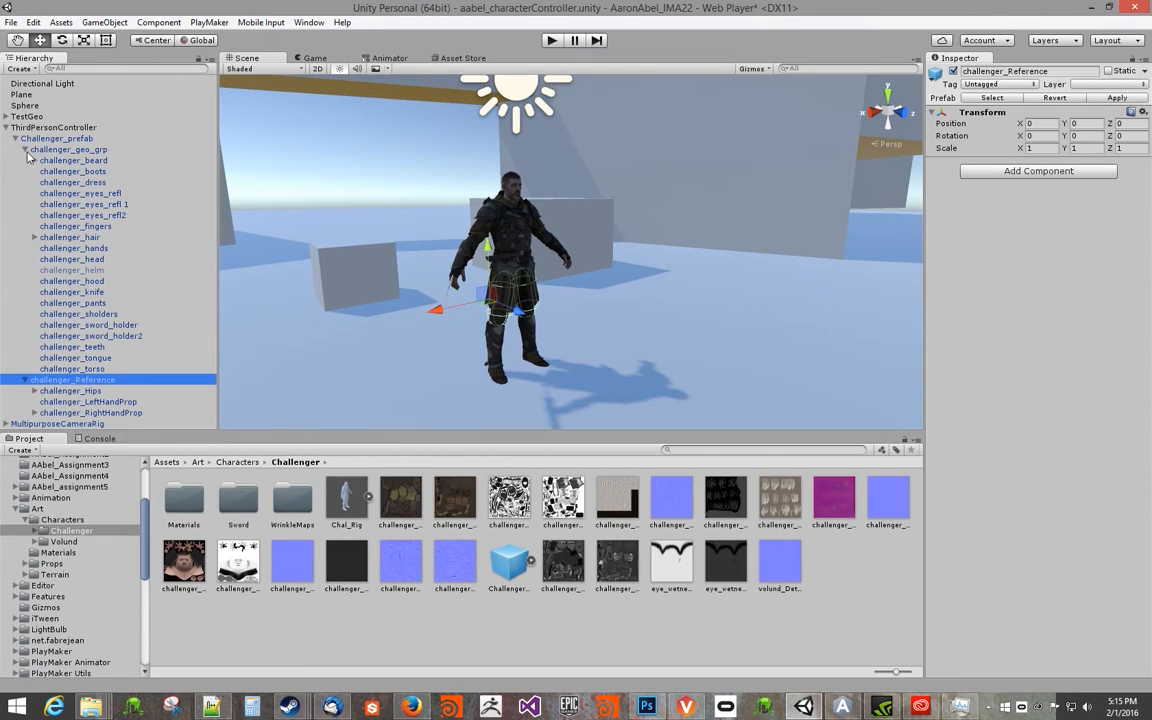
pyautogui.click(25, 149)
pyautogui.click(31, 139)
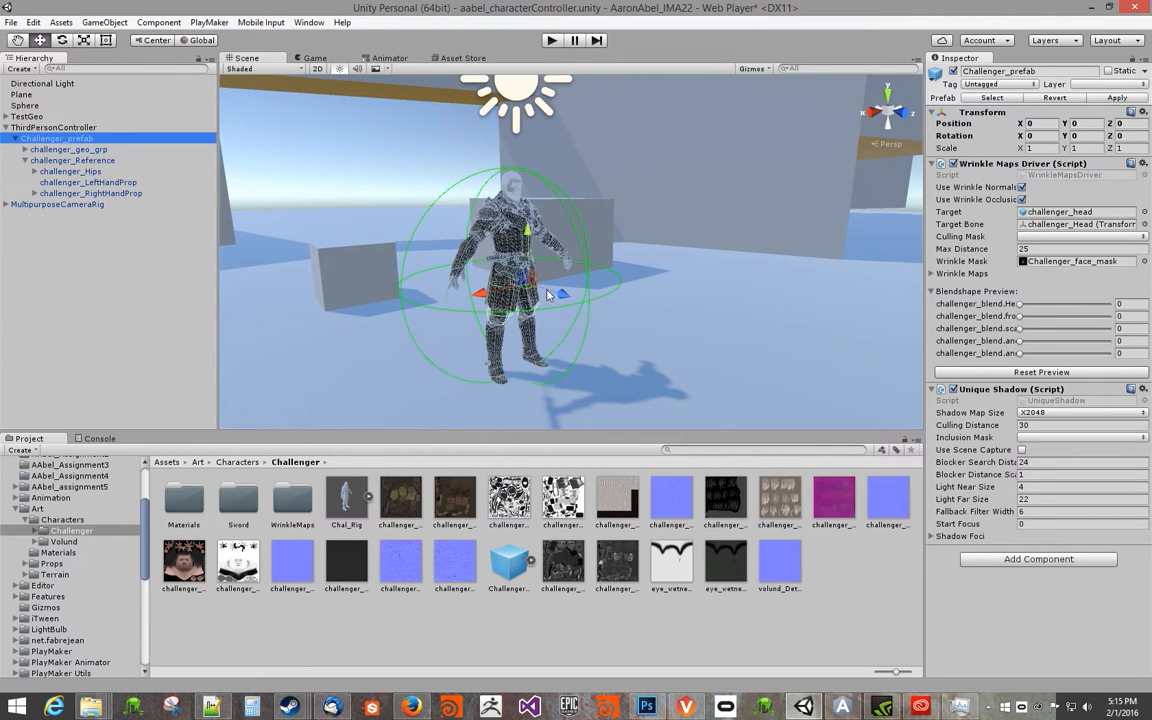
pyautogui.keyDown('alt'); pyautogui.moveTo(716, 205); pyautogui.dragTo(818, 238); pyautogui.keyUp('alt')
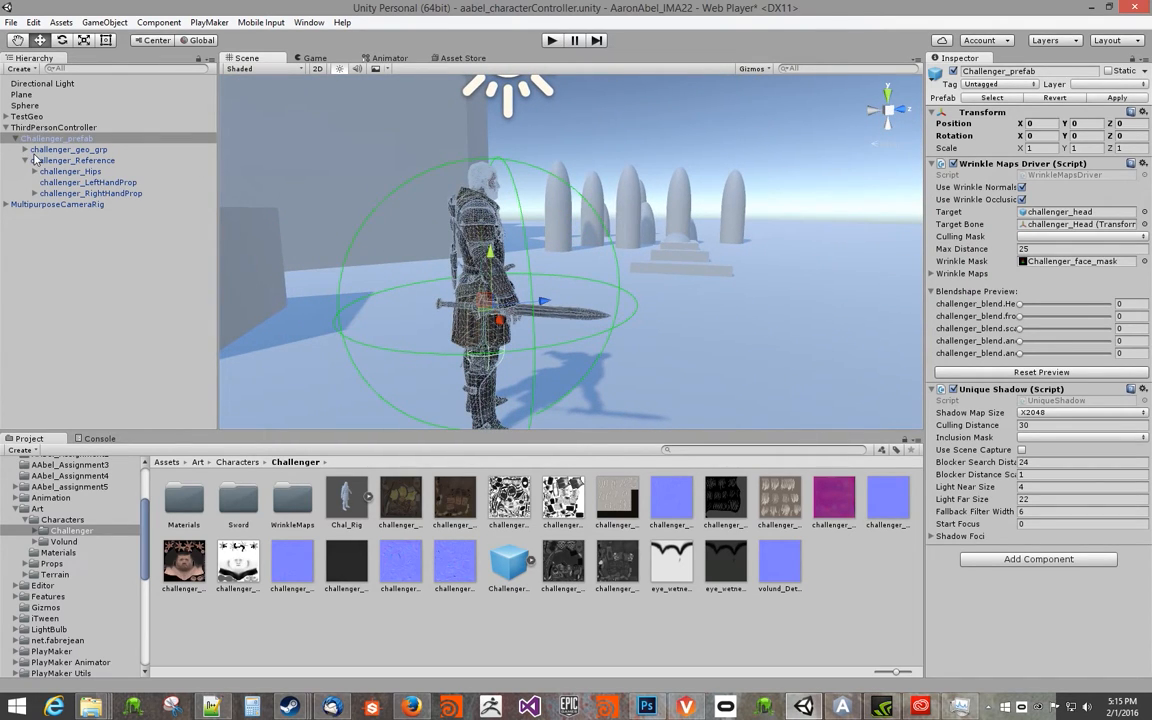
# Deactivate challenger_RightHandProp under challenger_Reference to hide the sword in the character's hand.
pyautogui.click(90, 193)
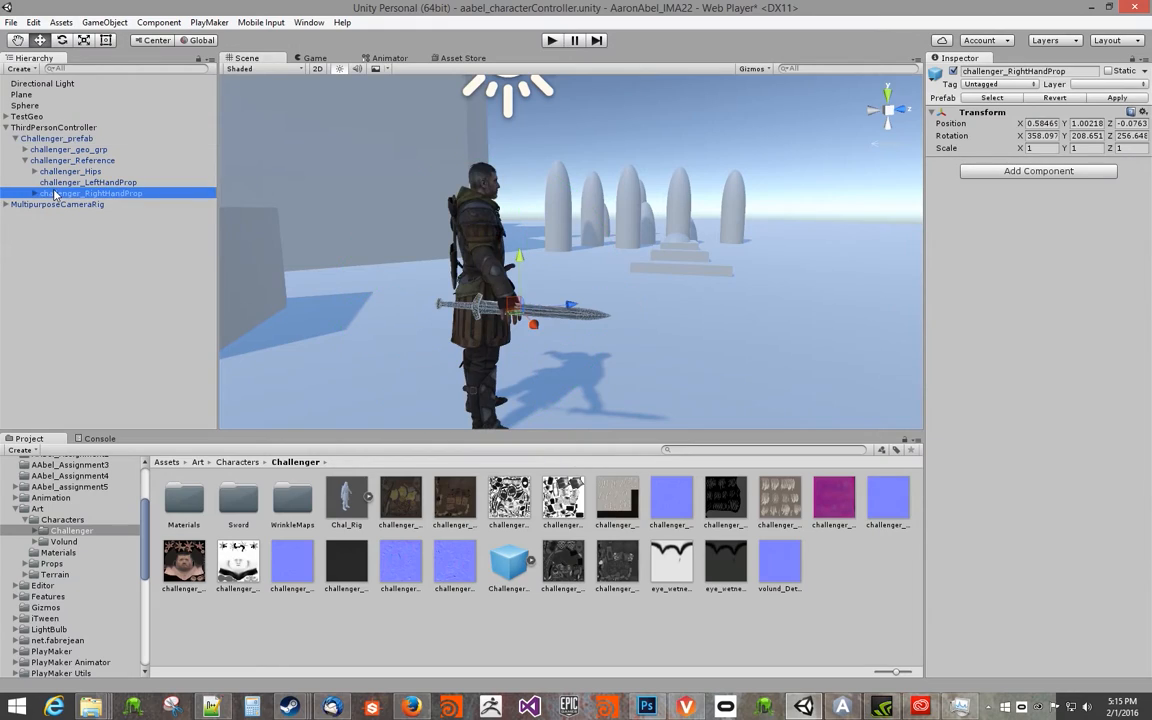
pyautogui.moveTo(592, 313); pyautogui.dragTo(641, 321)
pyautogui.hotkey('ctrl', 'z')
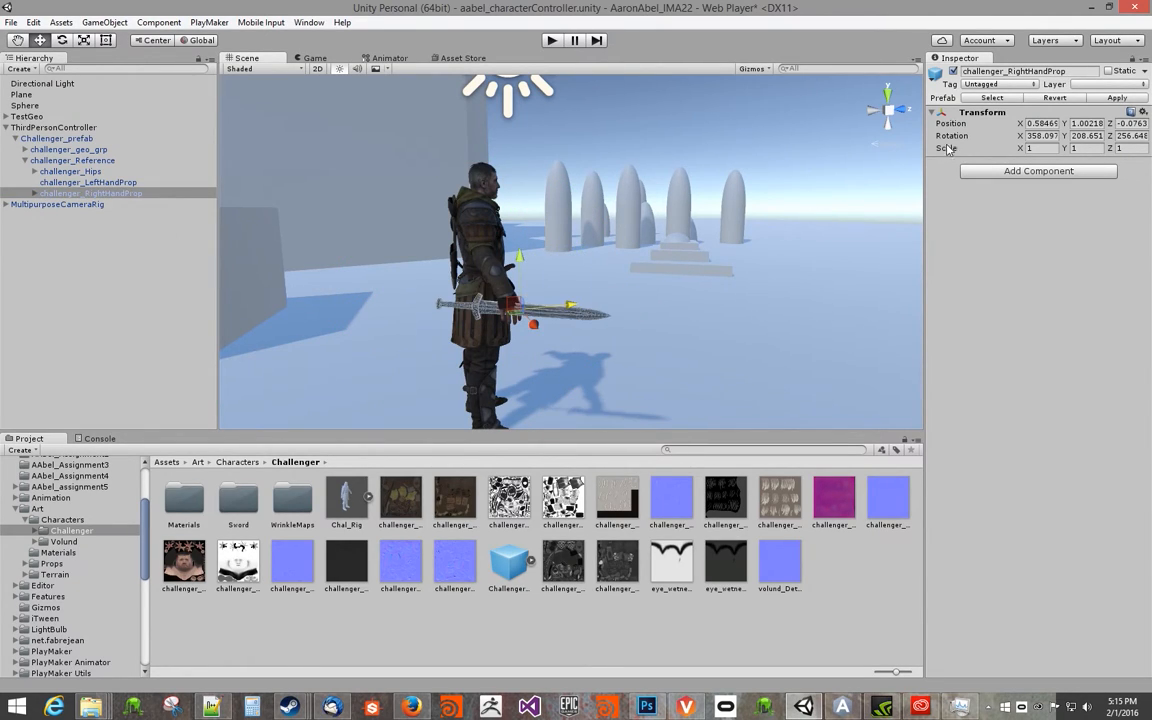
pyautogui.click(954, 72)
pyautogui.keyDown('alt'); pyautogui.moveTo(441, 257); pyautogui.dragTo(222, 264); pyautogui.keyUp('alt')
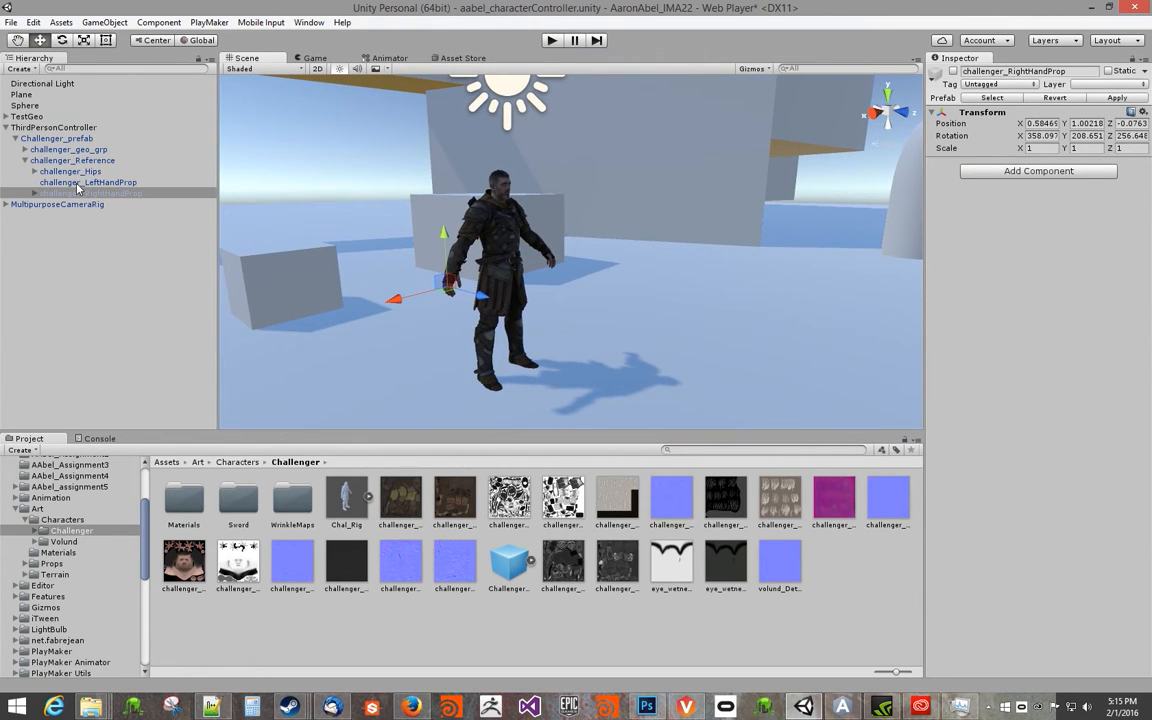
pyautogui.click(77, 183)
pyautogui.keyDown('alt'); pyautogui.moveTo(513, 189); pyautogui.dragTo(225, 215); pyautogui.keyUp('alt')
# Set ThirdPersonController's Capsule Collider center to Y 1.02 and Z -0.15, and its height to 1.87.
pyautogui.click(31, 128)
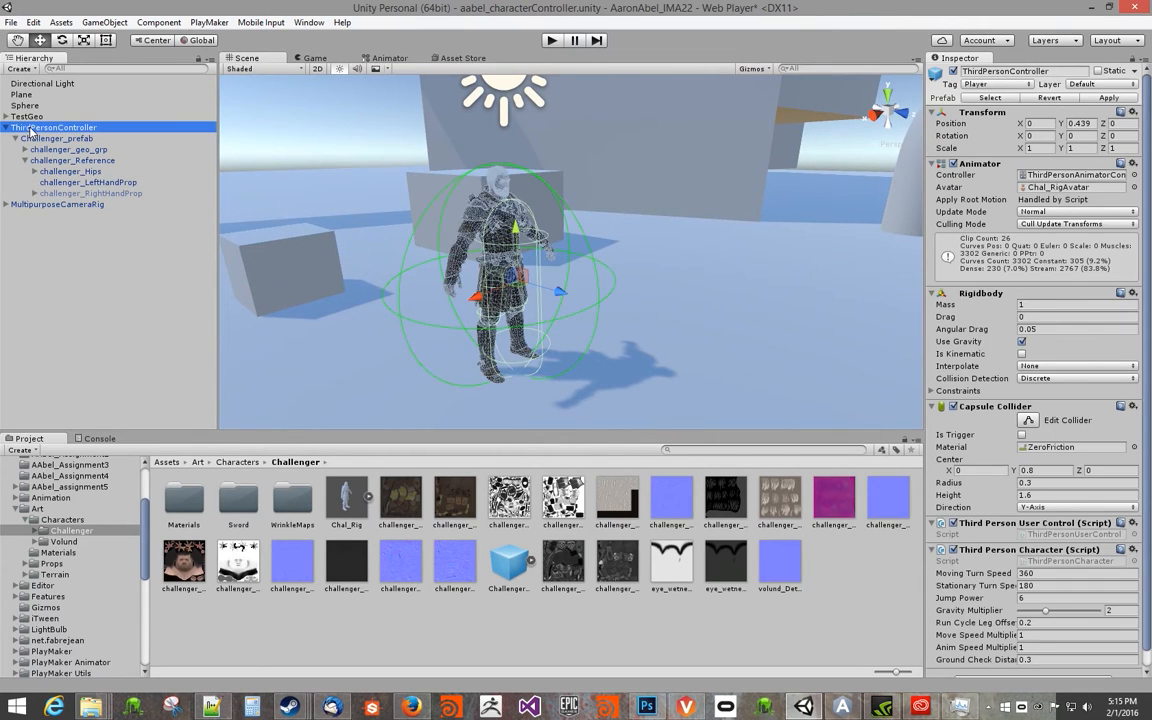
pyautogui.keyDown('alt'); pyautogui.moveTo(798, 402); pyautogui.dragTo(724, 261); pyautogui.keyUp('alt')
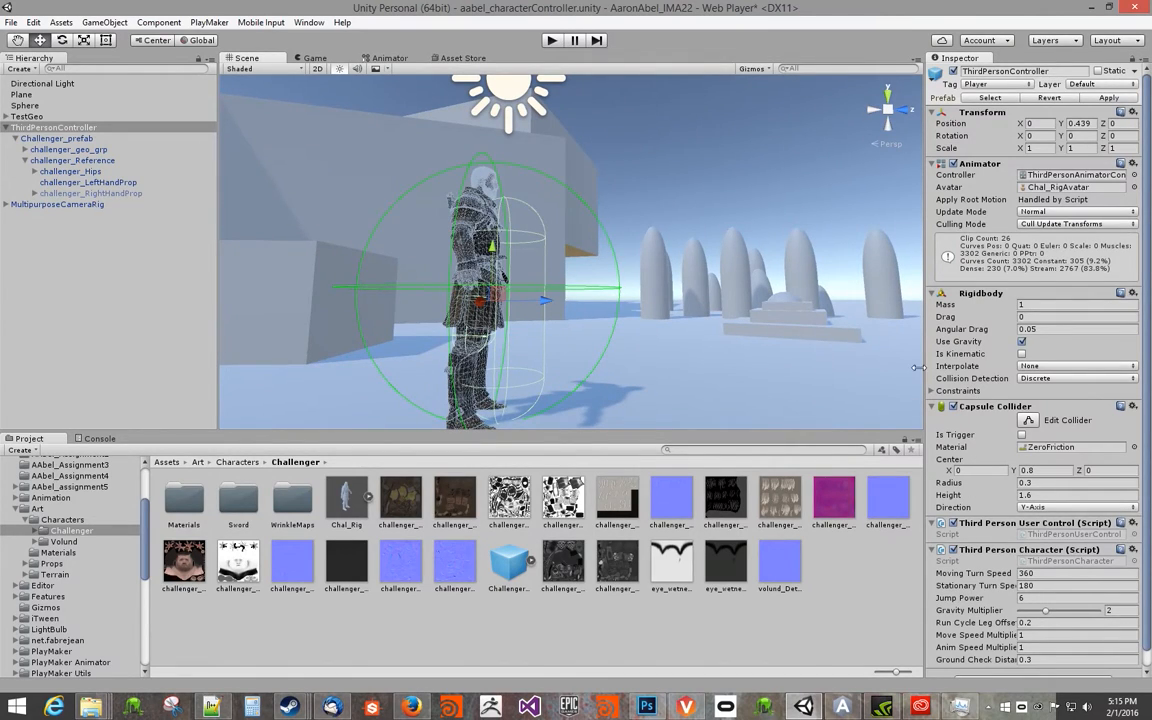
pyautogui.keyDown('alt'); pyautogui.moveTo(728, 337); pyautogui.dragTo(720, 260, button='middle'); pyautogui.keyUp('alt')
pyautogui.keyDown('alt'); pyautogui.moveTo(720, 260); pyautogui.dragTo(628, 339); pyautogui.keyUp('alt')
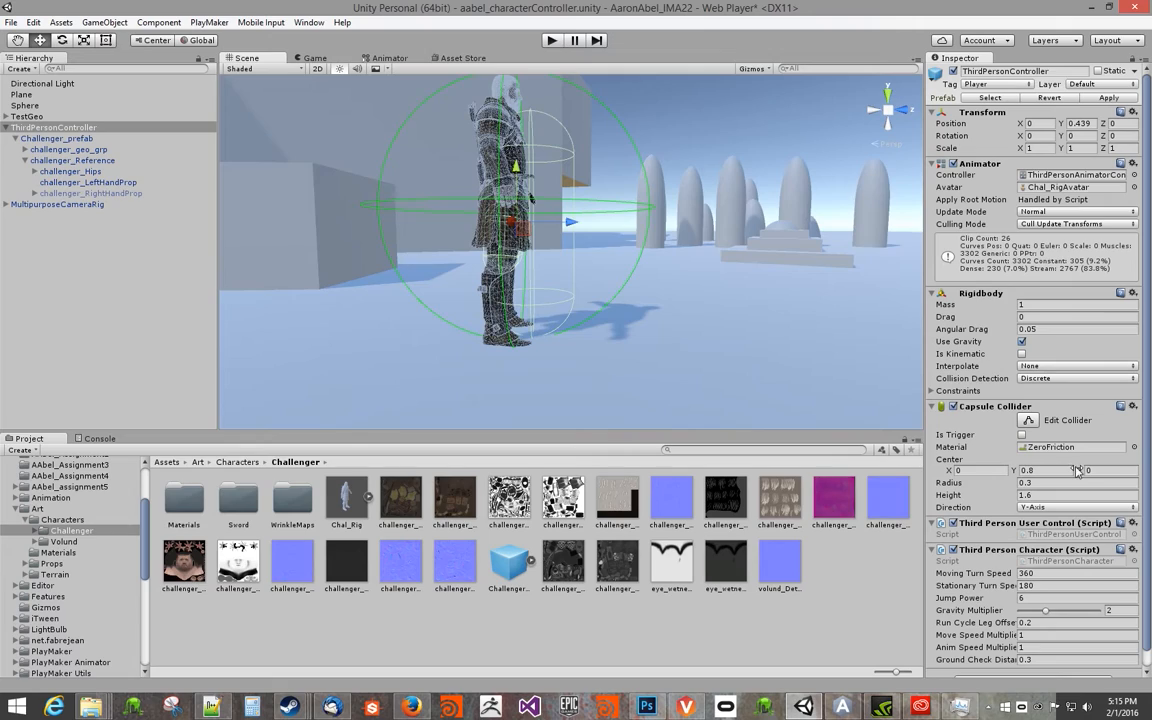
pyautogui.moveTo(1079, 477); pyautogui.dragTo(1026, 495)
pyautogui.keyDown('alt'); pyautogui.moveTo(648, 318); pyautogui.dragTo(830, 398); pyautogui.keyUp('alt')
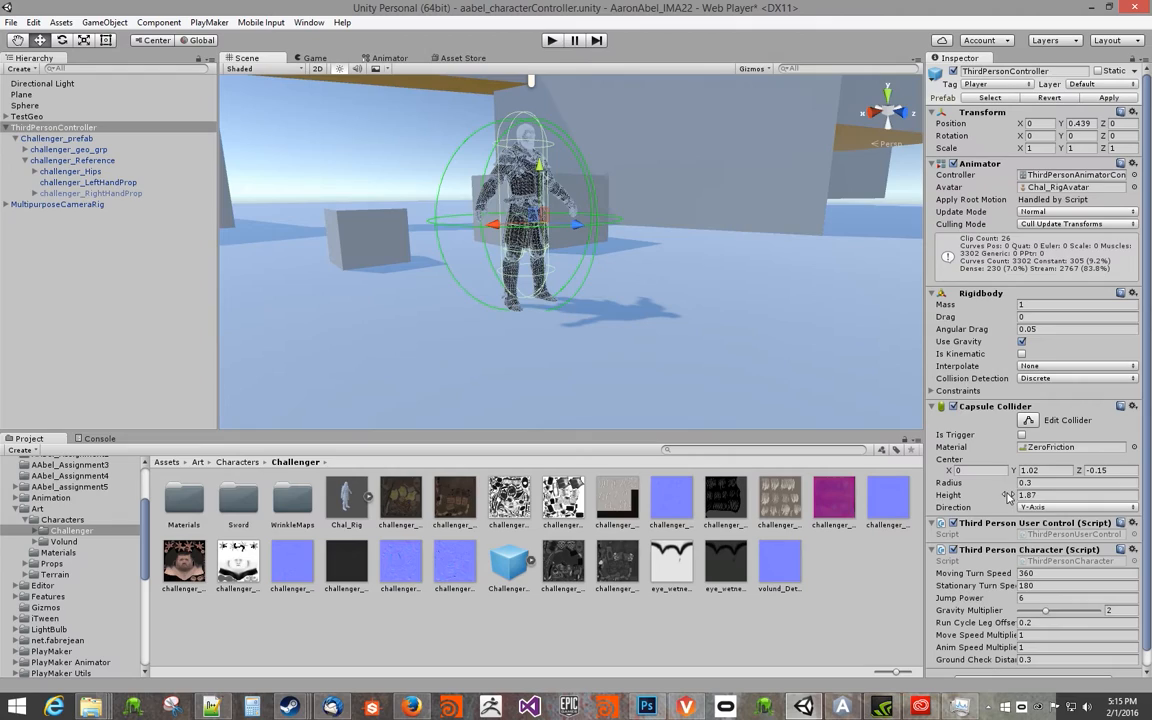
# Enlarge the Capsule Collider around the Challenger character to a height of 2.02 and a radius of 0.38.
pyautogui.moveTo(1008, 497); pyautogui.dragTo(1004, 500)
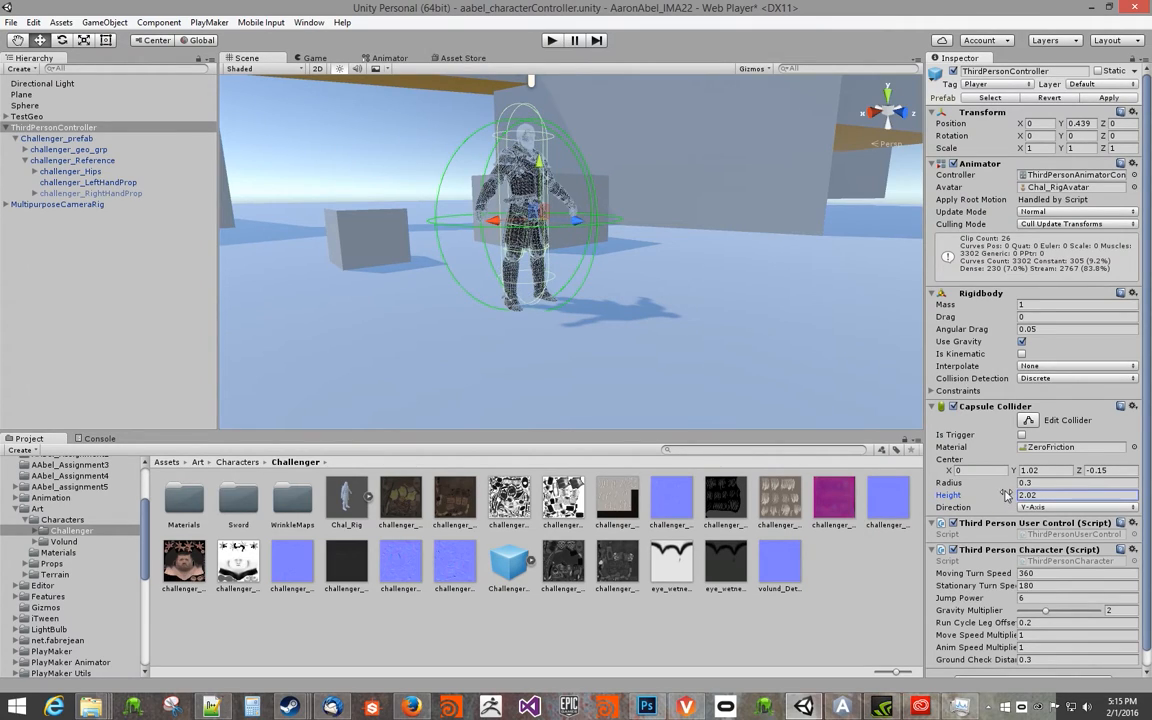
pyautogui.moveTo(1000, 483); pyautogui.dragTo(990, 484)
pyautogui.keyDown('alt'); pyautogui.moveTo(620, 380); pyautogui.dragTo(485, 338); pyautogui.keyUp('alt')
pyautogui.keyDown('alt'); pyautogui.moveTo(485, 338); pyautogui.dragTo(725, 332, button='right'); pyautogui.keyUp('alt')
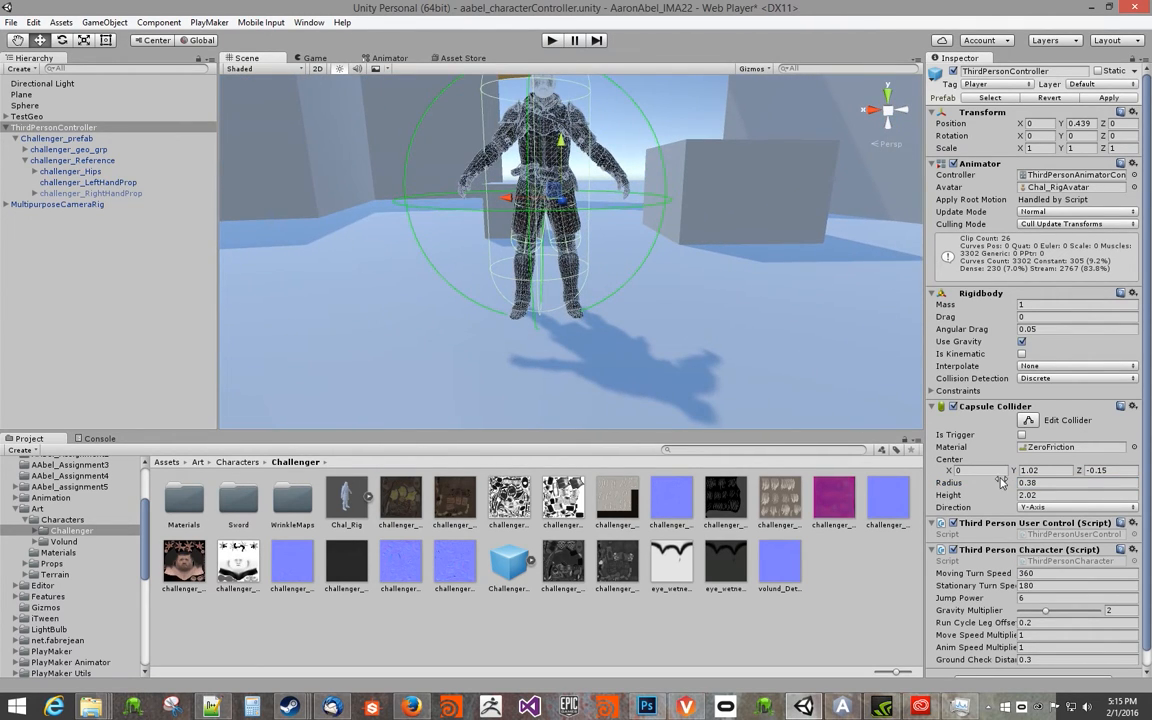
pyautogui.keyDown('alt'); pyautogui.moveTo(822, 407); pyautogui.dragTo(757, 198); pyautogui.keyUp('alt')
# Play-test the Challenger with the refitted capsule collider, stop the test, and start another one.
pyautogui.click(552, 42)
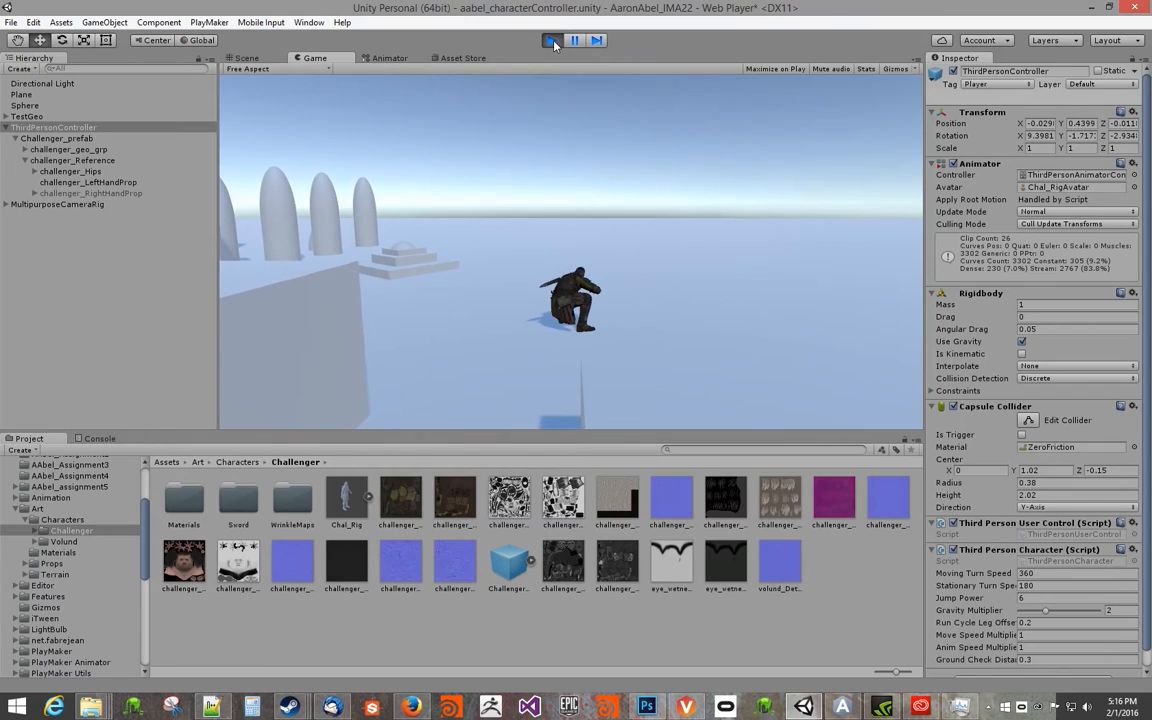
pyautogui.click(552, 41)
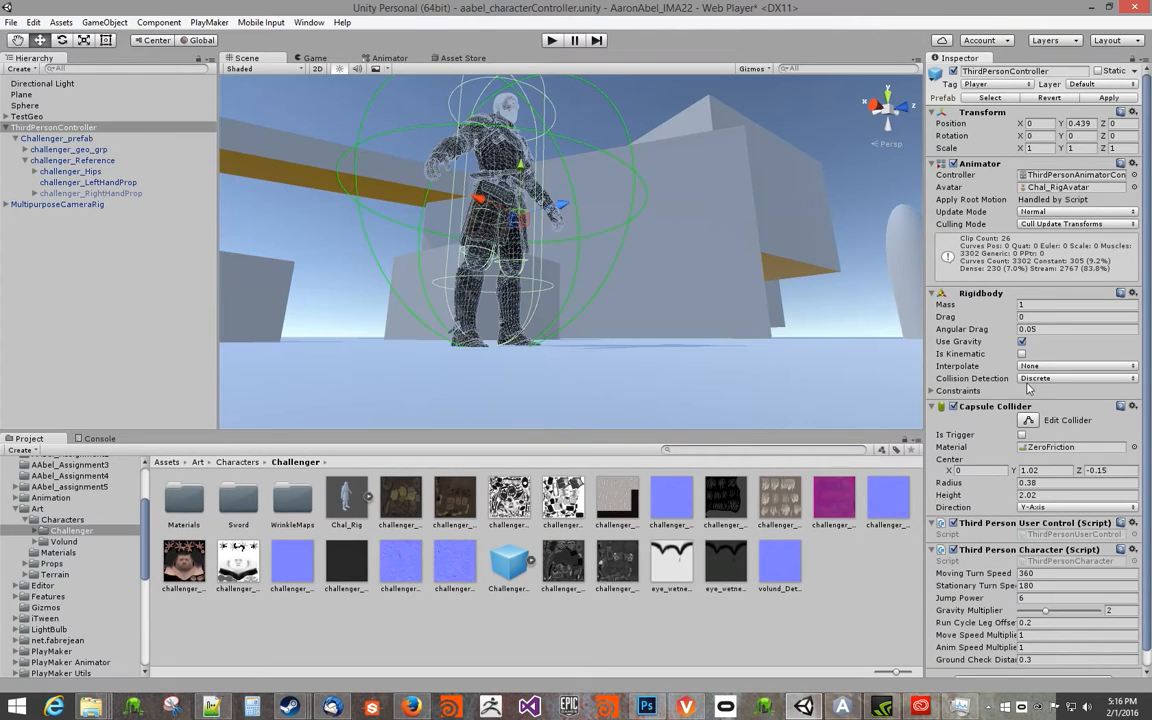
pyautogui.moveTo(1146, 423); pyautogui.dragTo(1138, 467)
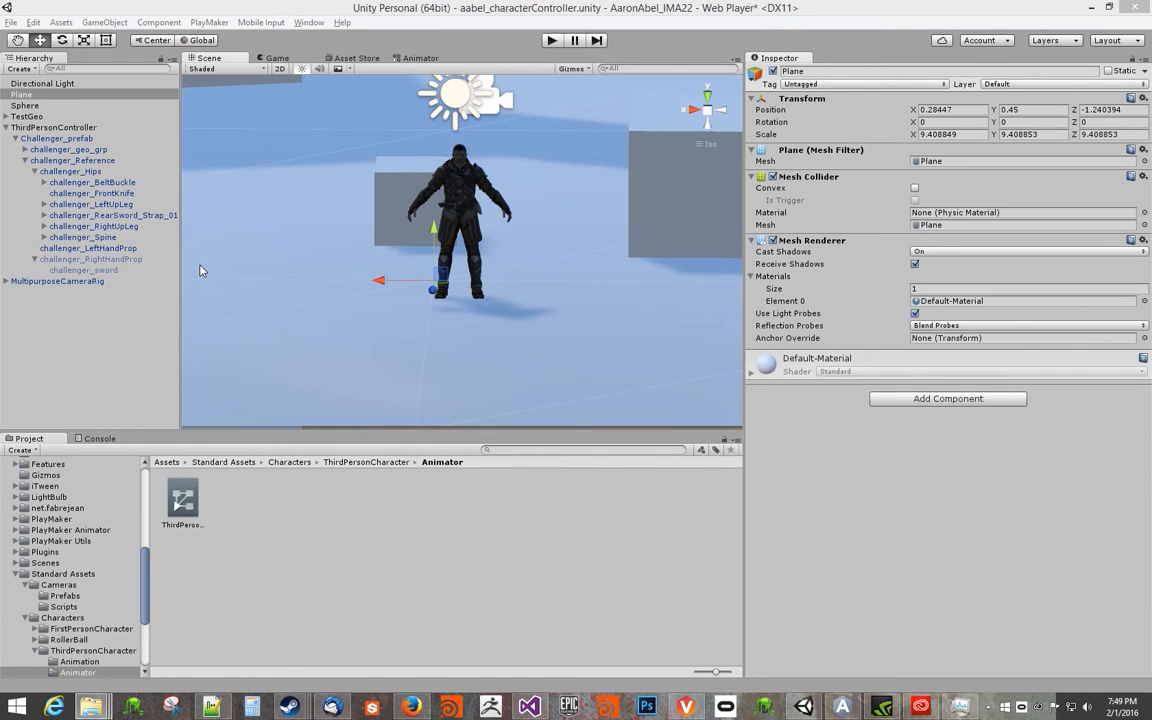
pyautogui.click(552, 42)
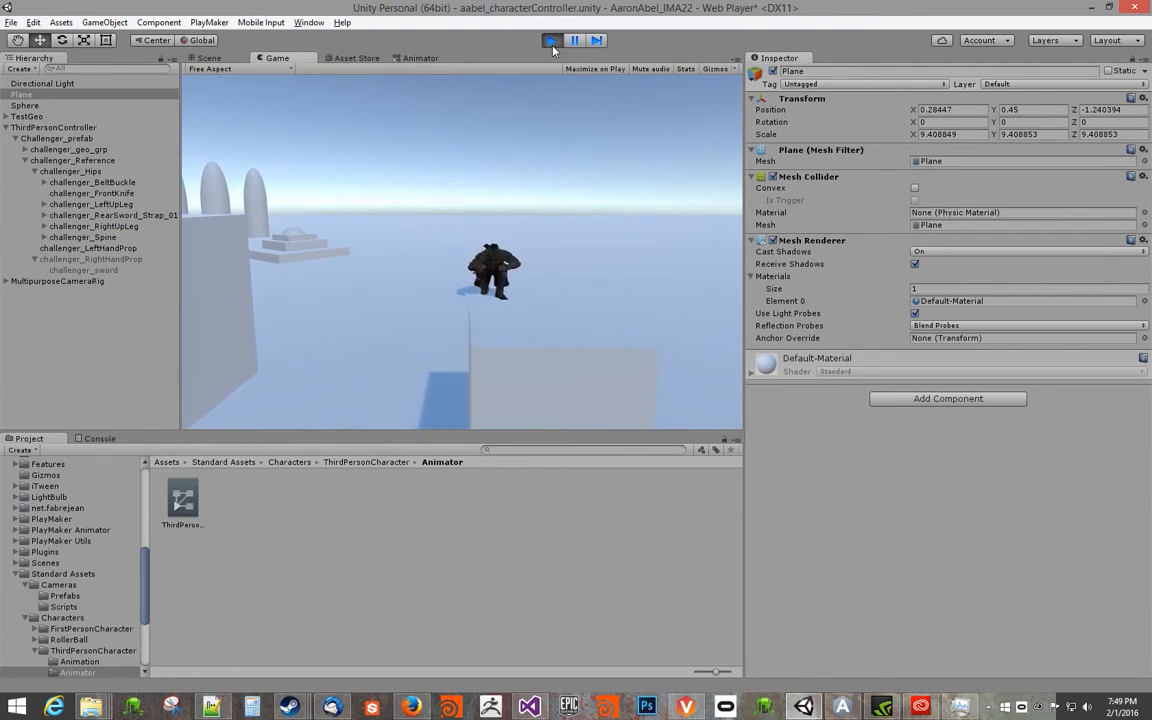
# Stop the play test and disable the Capsule Collider on challenger_LeftUpLeg under challenger_Hips.
pyautogui.click(552, 41)
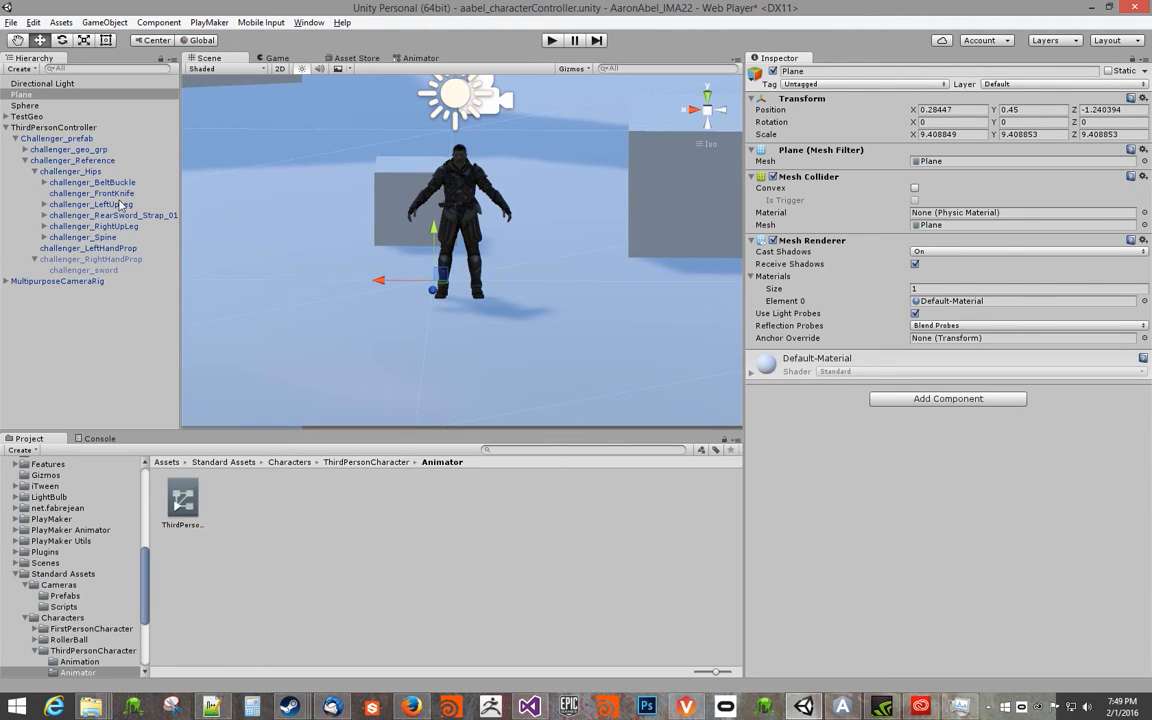
pyautogui.click(76, 139)
pyautogui.click(82, 127)
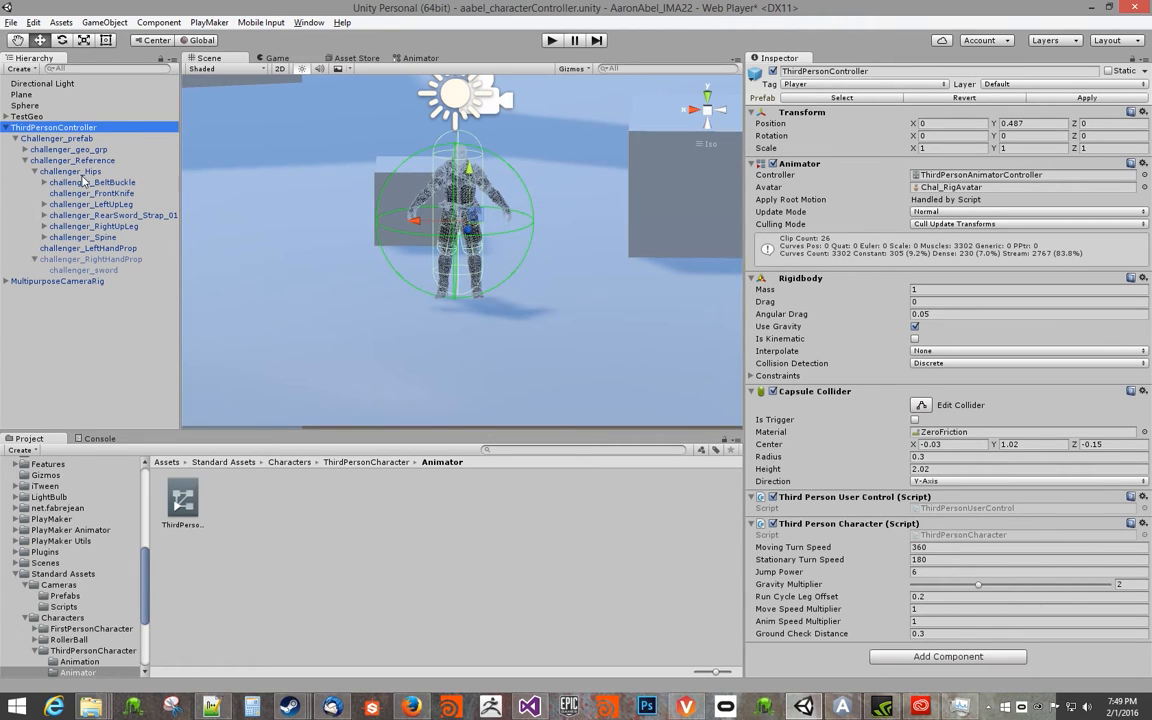
pyautogui.click(81, 208)
pyautogui.keyDown('alt'); pyautogui.moveTo(545, 230); pyautogui.dragTo(950, 216, button='right'); pyautogui.keyUp('alt')
pyautogui.keyDown('alt'); pyautogui.moveTo(533, 225); pyautogui.dragTo(410, 204); pyautogui.keyUp('alt')
pyautogui.keyDown('alt'); pyautogui.moveTo(410, 204); pyautogui.dragTo(810, 250, button='right'); pyautogui.keyUp('alt')
pyautogui.keyDown('alt'); pyautogui.moveTo(810, 250); pyautogui.dragTo(715, 242); pyautogui.keyUp('alt')
pyautogui.click(772, 163)
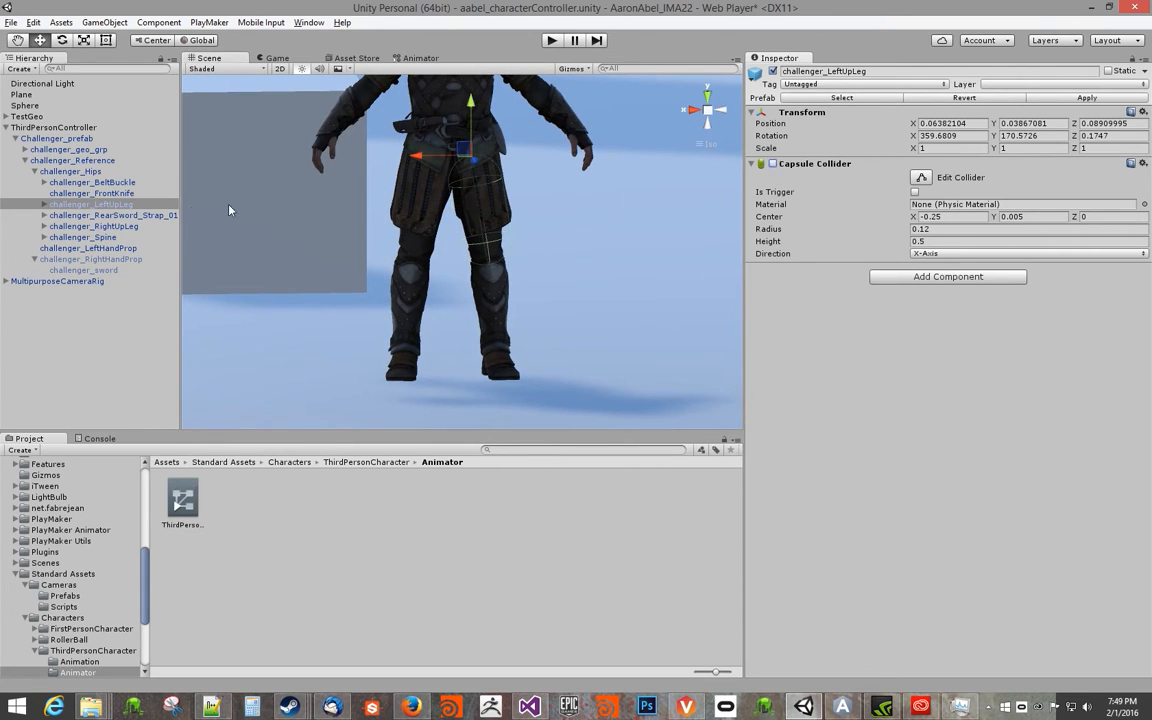
# Disable the Capsule Collider on challenger_RightUpLeg under challenger_Hips.
pyautogui.click(80, 226)
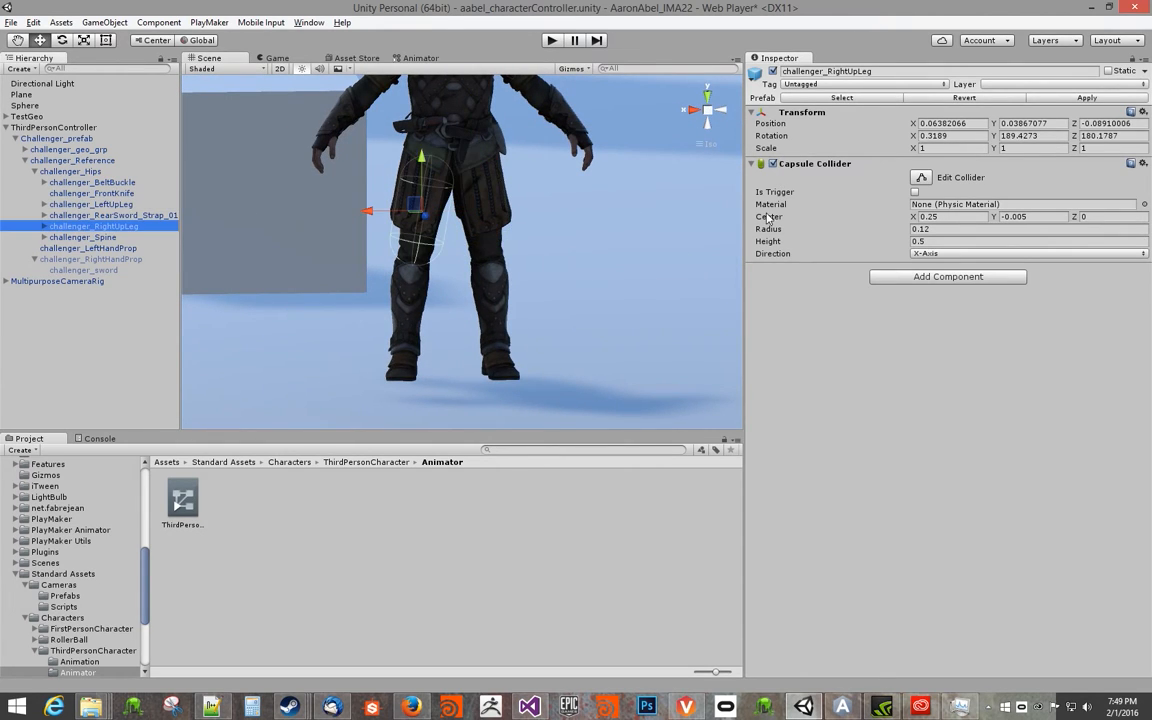
pyautogui.click(772, 163)
pyautogui.scroll(-3, 540, 244)
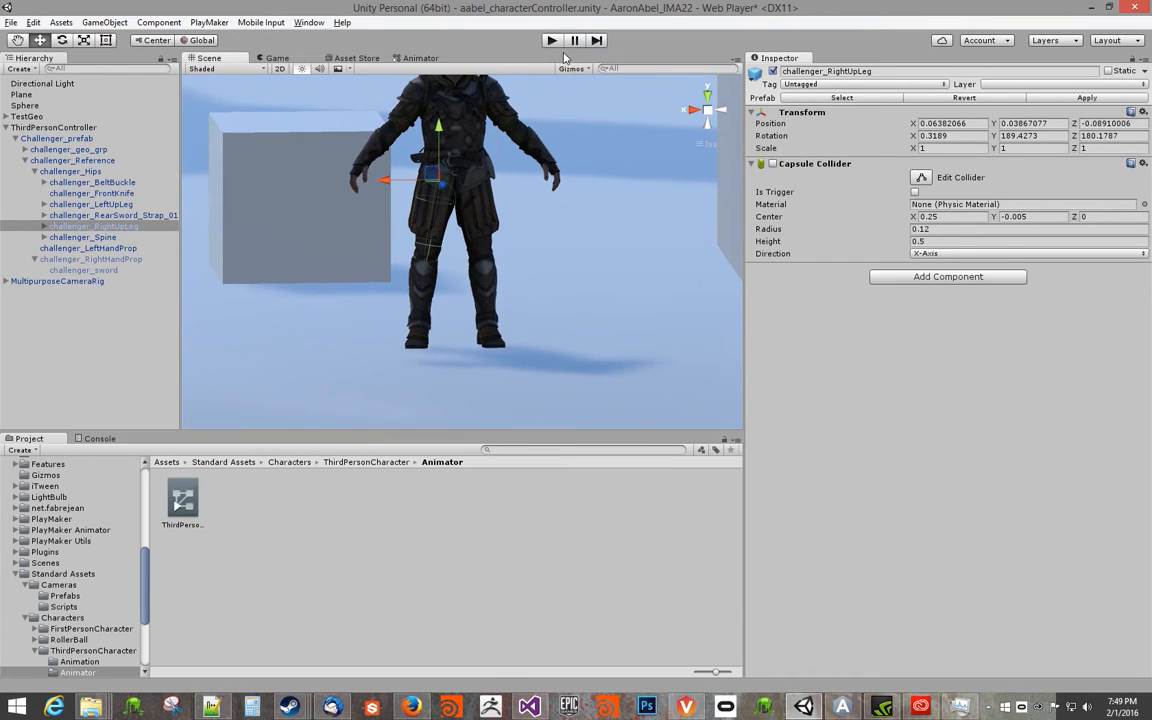
# Play-test the Challenger's movement with both upper-leg colliders disabled.
pyautogui.click(551, 40)
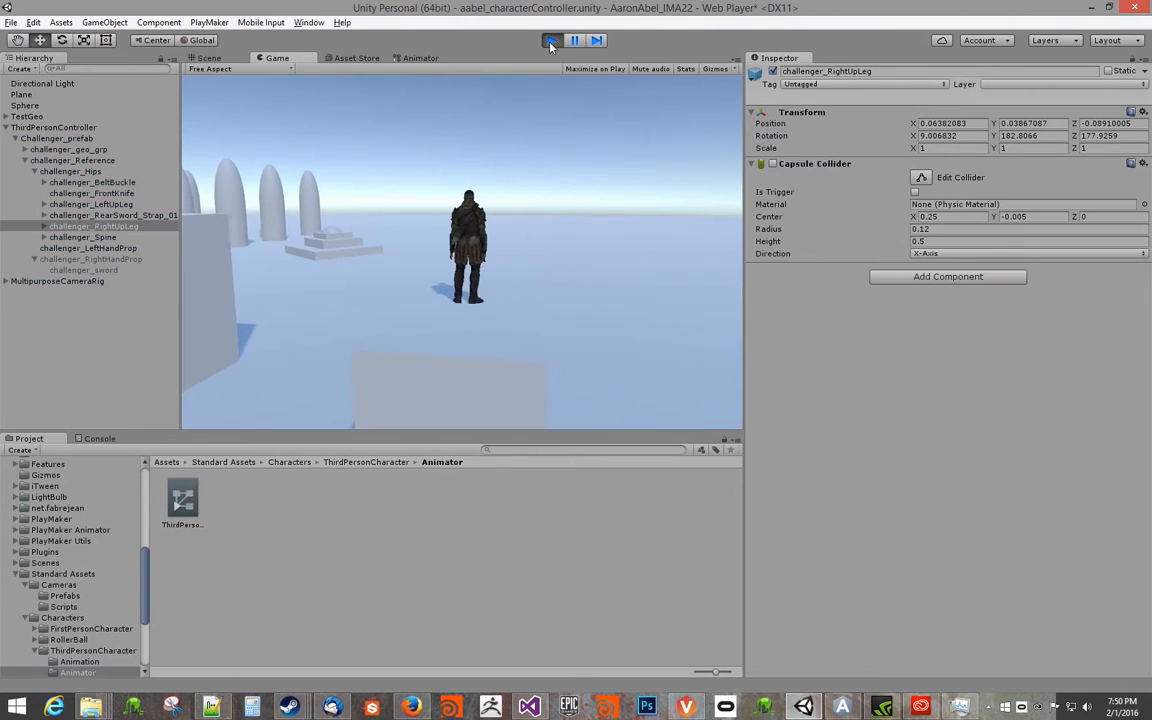
pyautogui.press('s')
pyautogui.press('d')
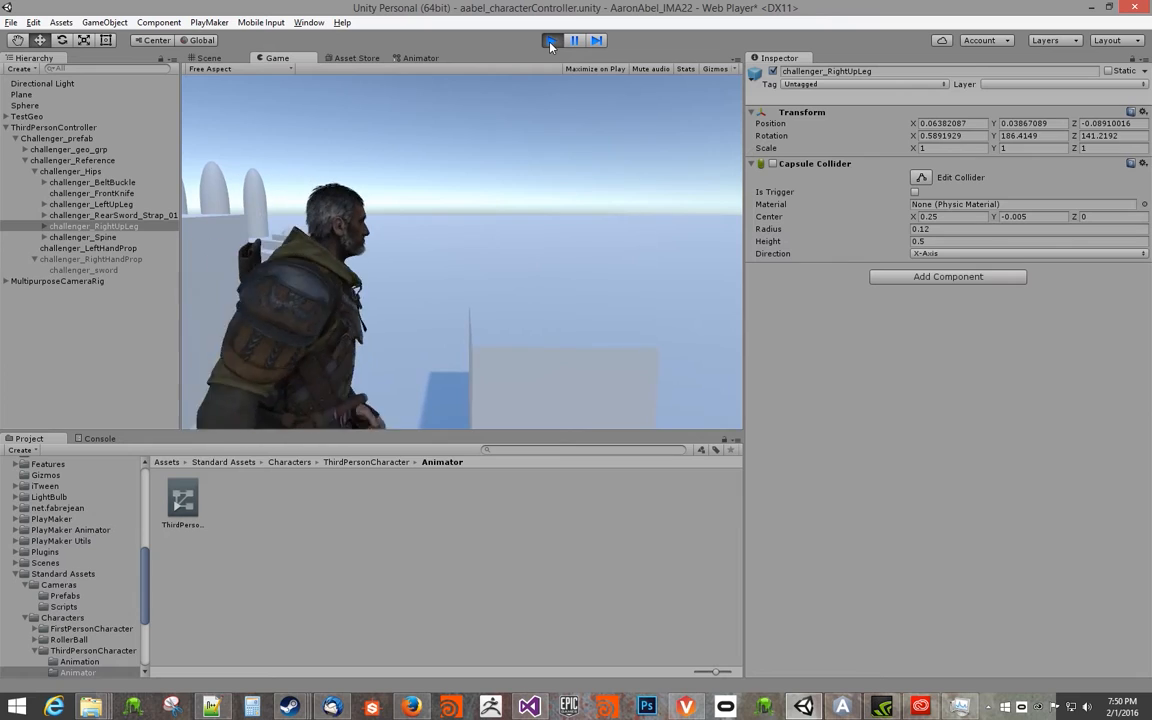
pyautogui.press('s')
pyautogui.press('w')
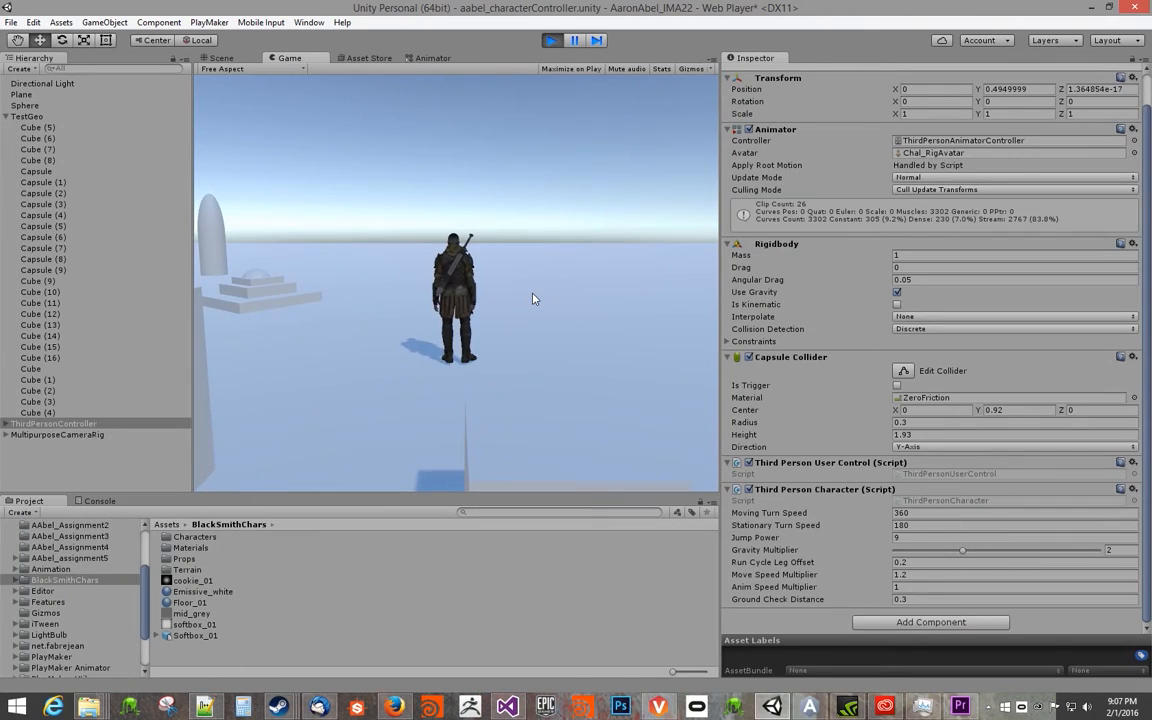
# Test running, turning and jumping with the Challenger on the open ground plane.
pyautogui.press('d')
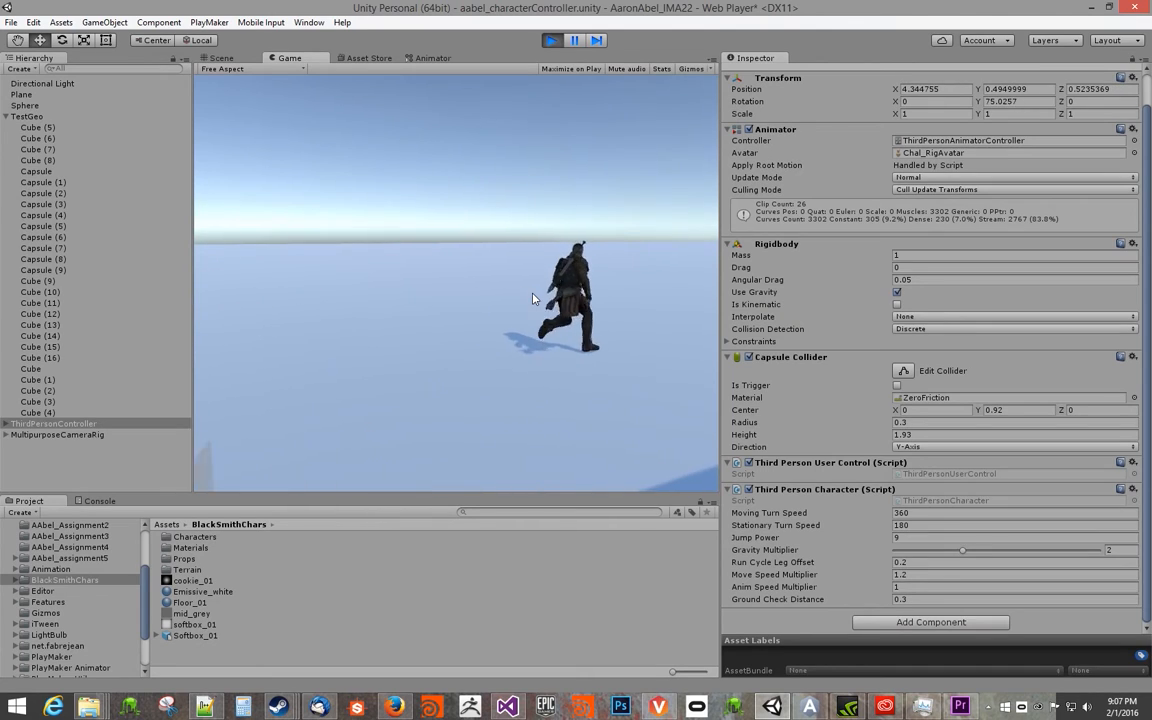
pyautogui.press('w')
pyautogui.press('d')
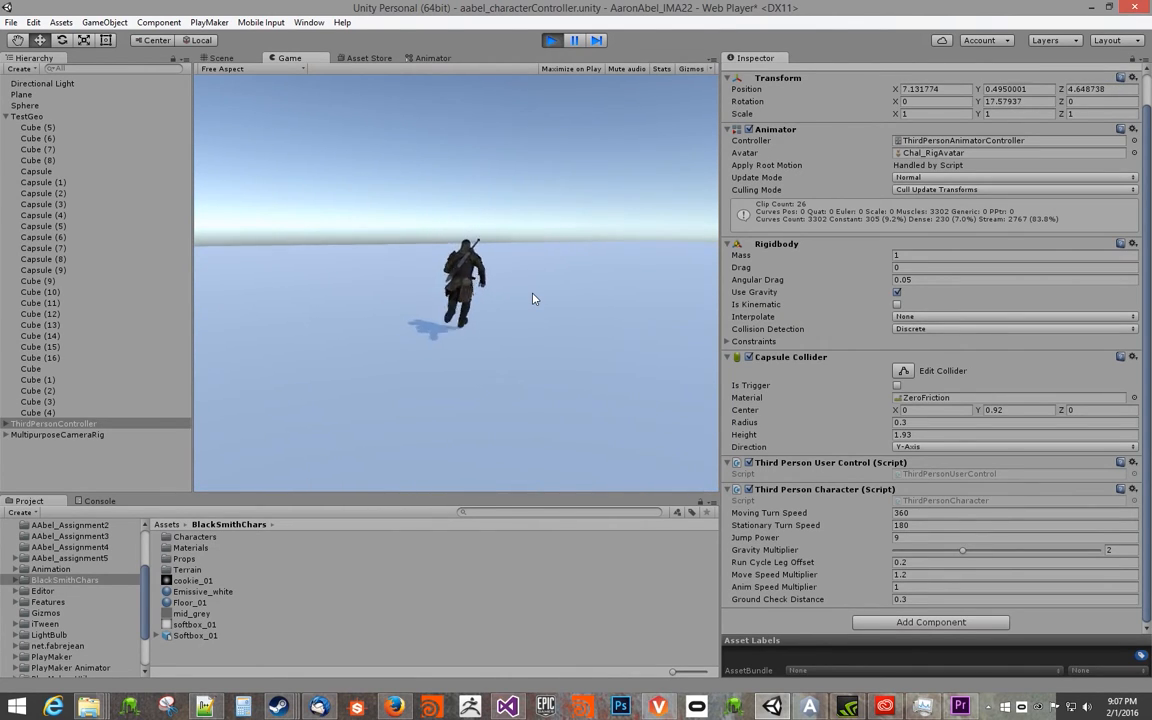
pyautogui.press('s')
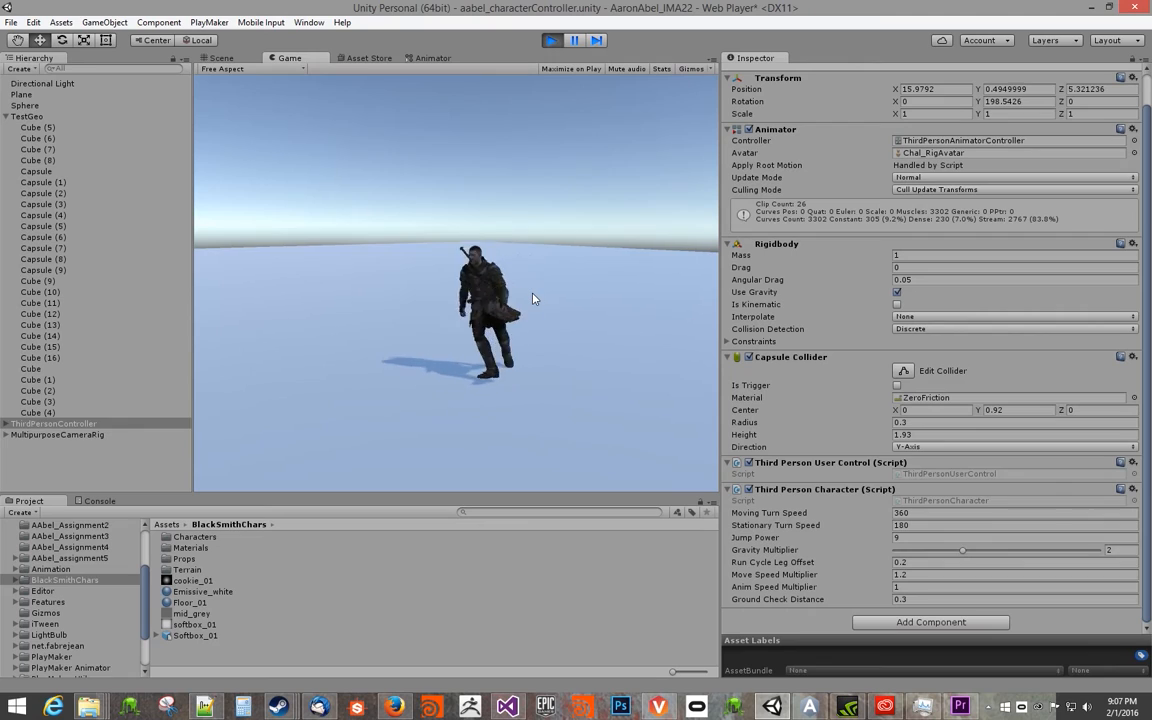
pyautogui.press('d')
pyautogui.press('space')
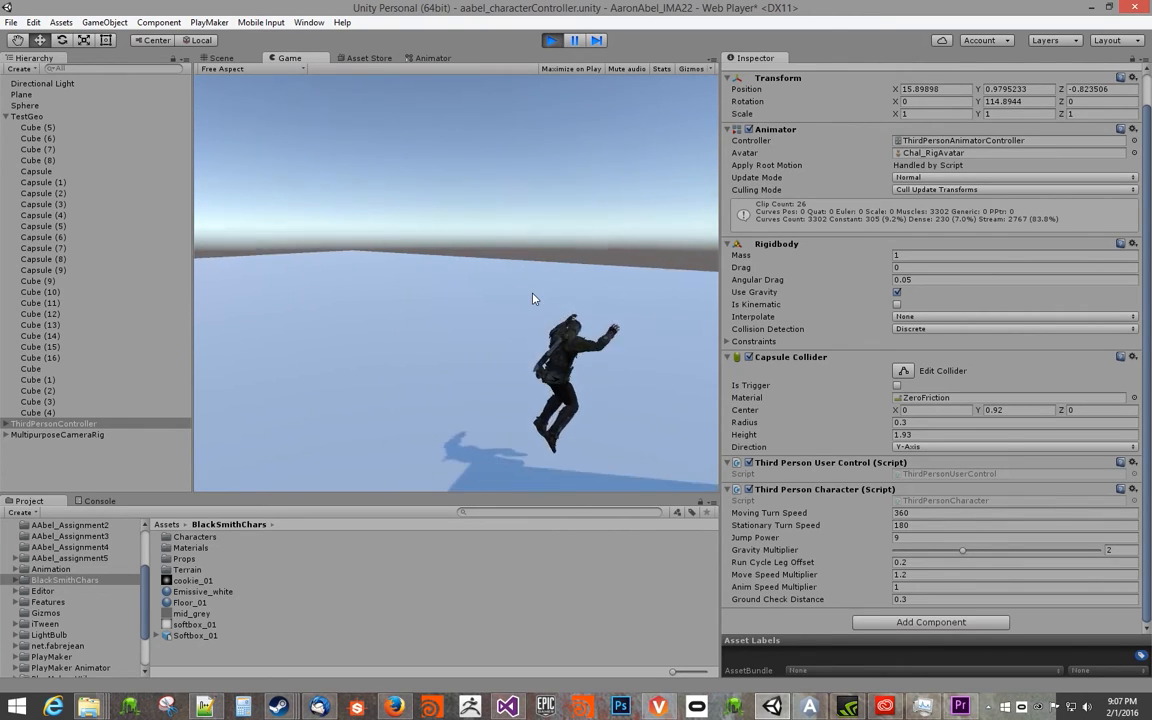
pyautogui.press('w')
pyautogui.press('d')
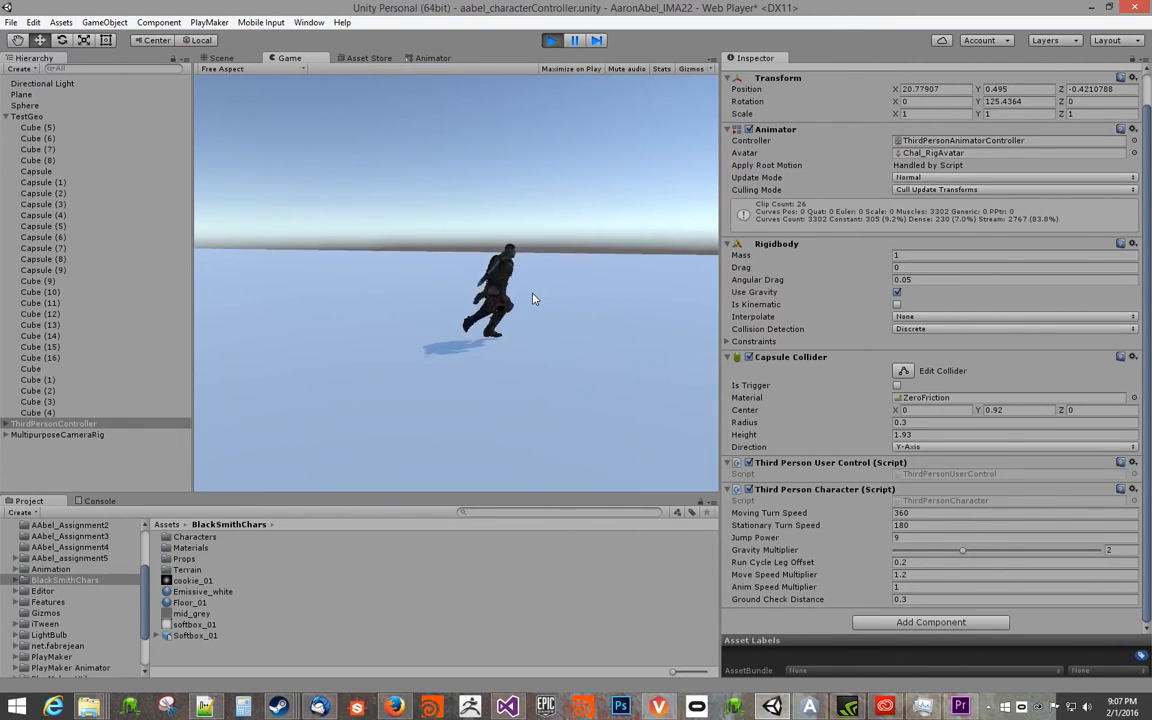
pyautogui.press('w')
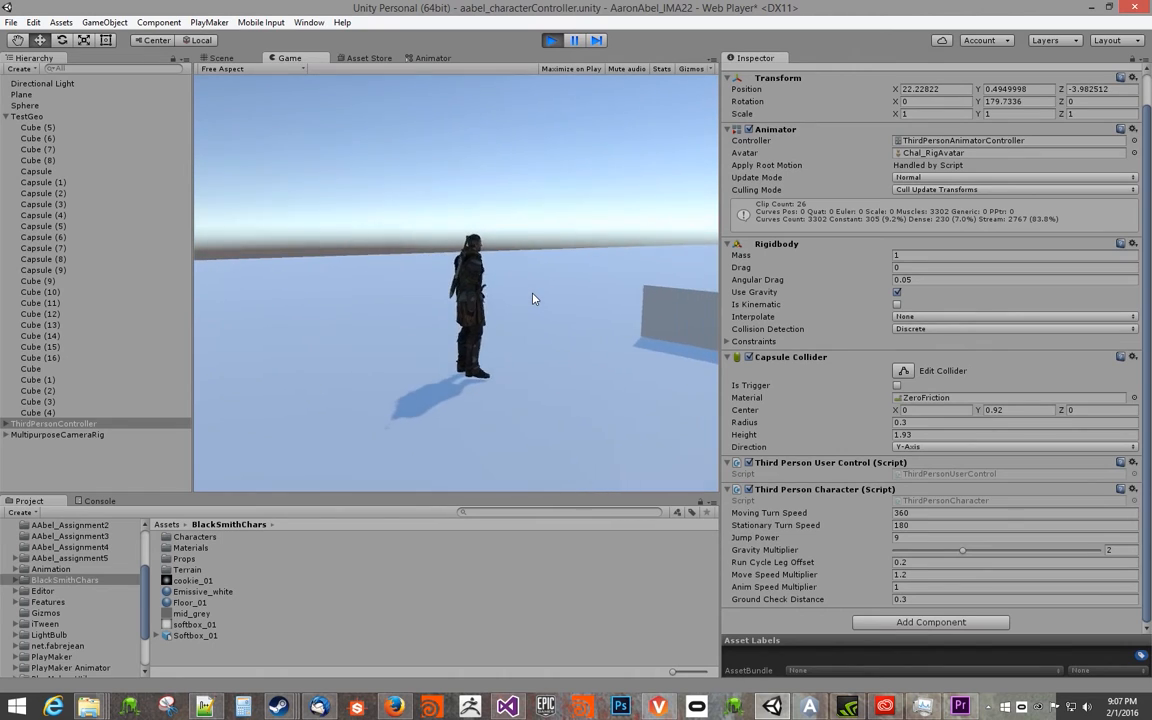
# Test the Challenger's jumps against and onto the low cubes at the start of the stepped course.
pyautogui.press('space')
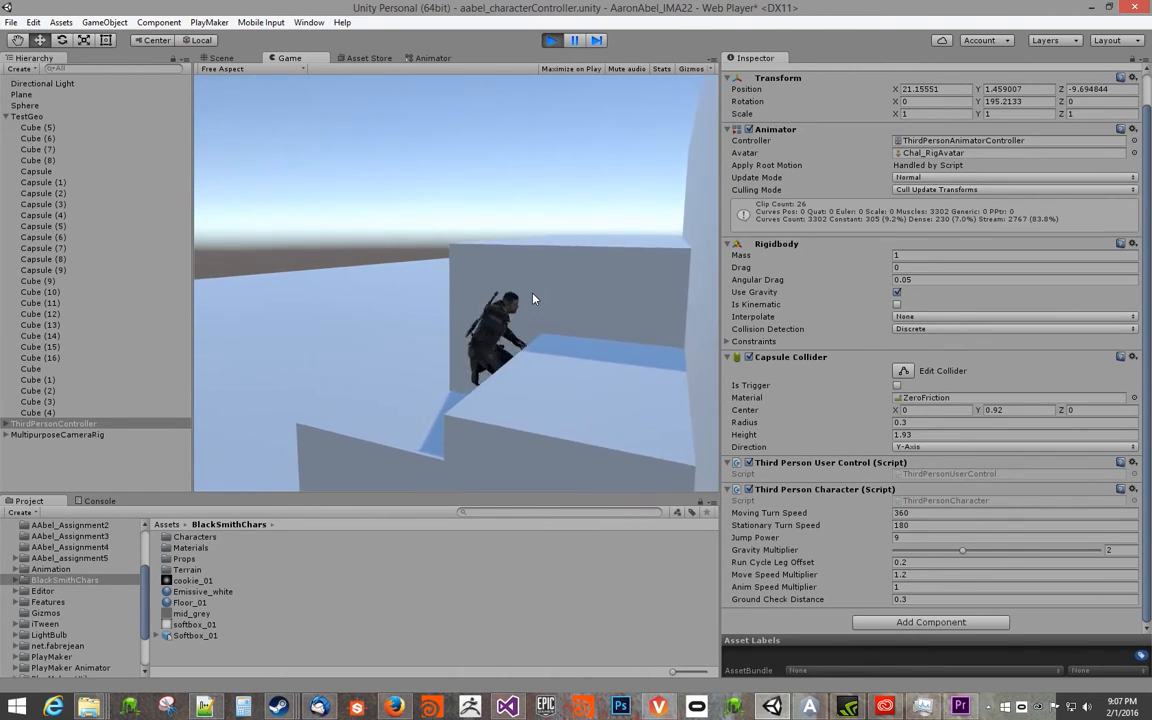
pyautogui.press('s')
pyautogui.press('space')
pyautogui.press('w')
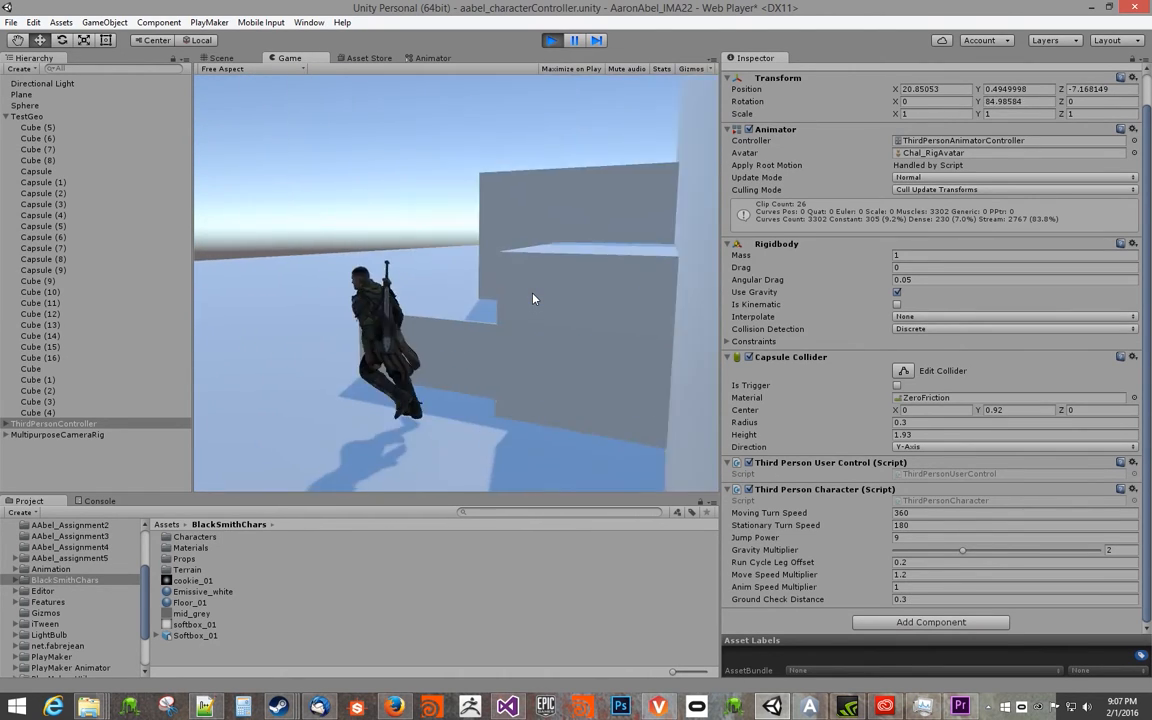
pyautogui.press('space')
pyautogui.press('d')
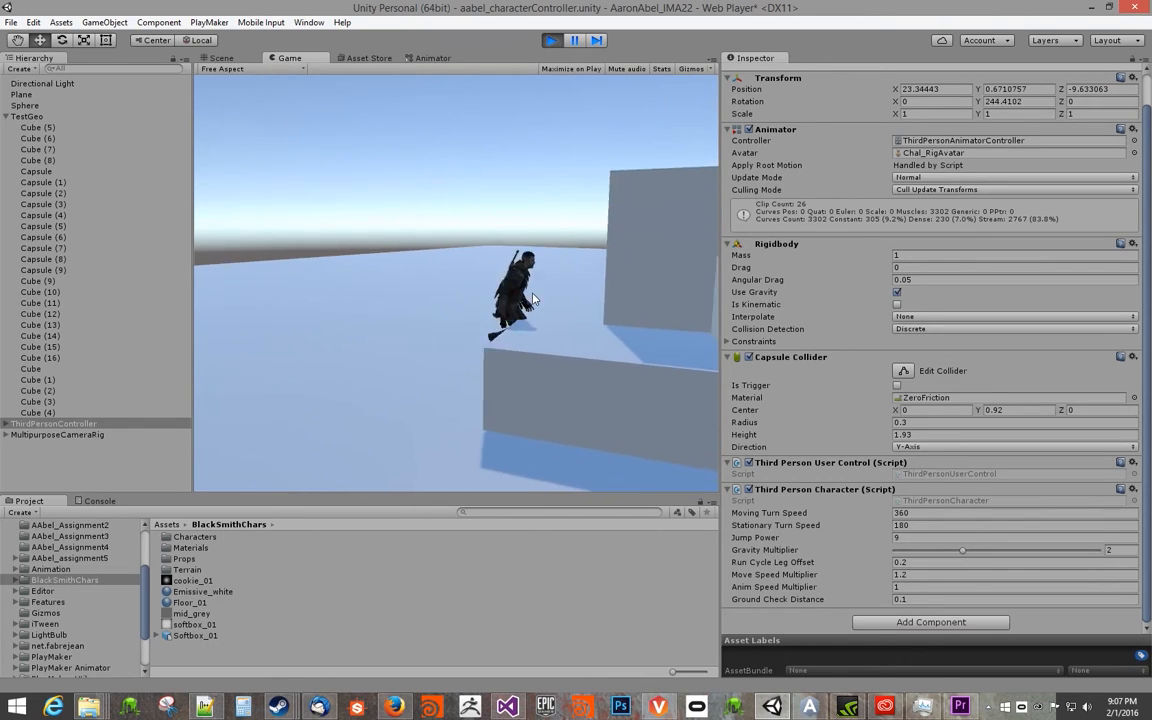
pyautogui.press('s')
pyautogui.press('space')
pyautogui.press('space')
pyautogui.press('w')
pyautogui.press('space')
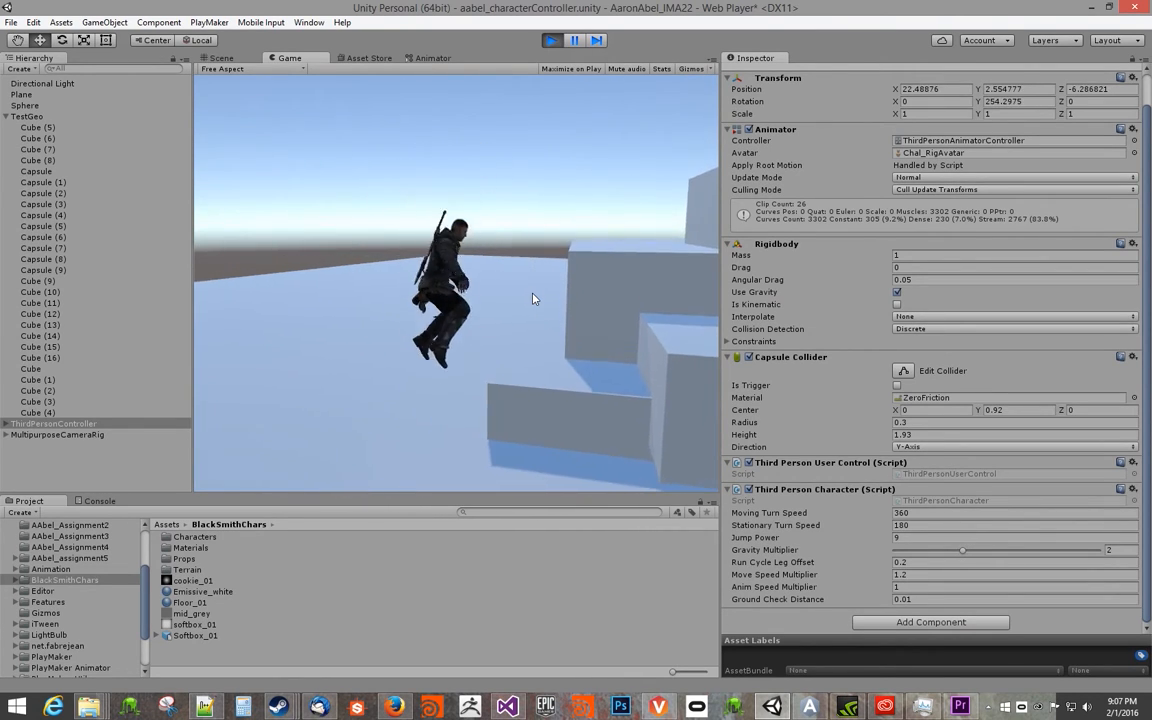
pyautogui.press('space')
pyautogui.press('space')
pyautogui.press('w')
pyautogui.press('space')
pyautogui.press('s')
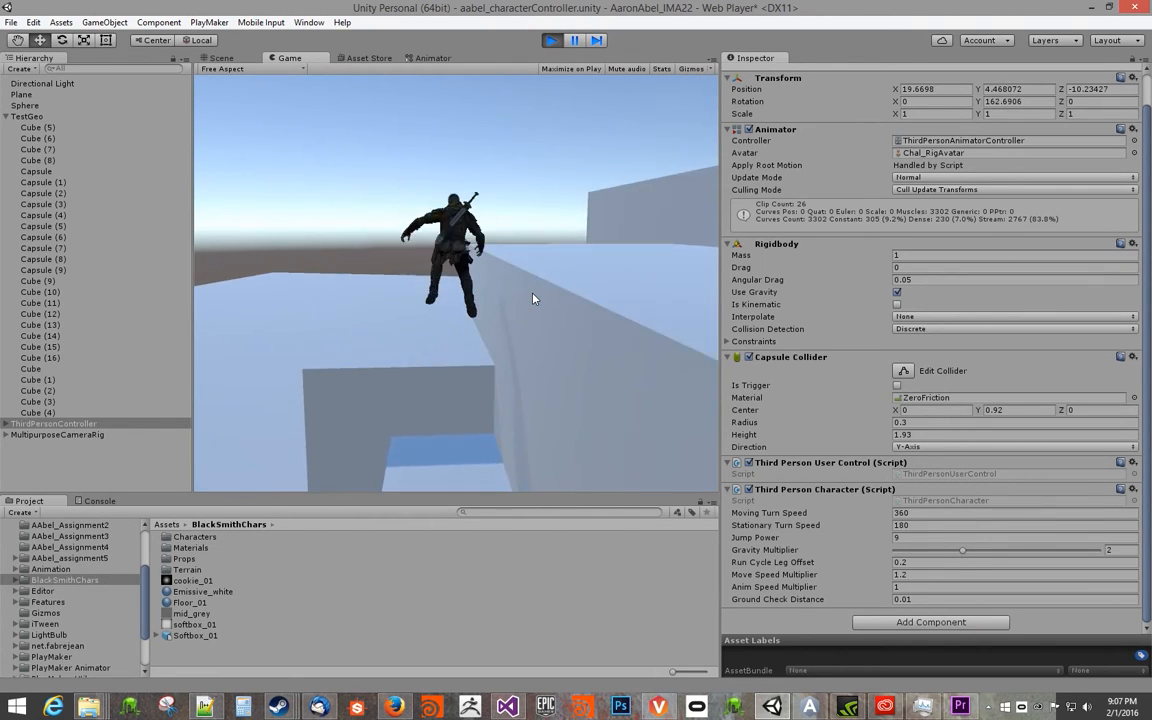
# Move the Challenger up the higher cubes of the first stack, testing turns and jumps between ledges.
pyautogui.press('d')
pyautogui.press('w')
pyautogui.press('space')
pyautogui.press('a')
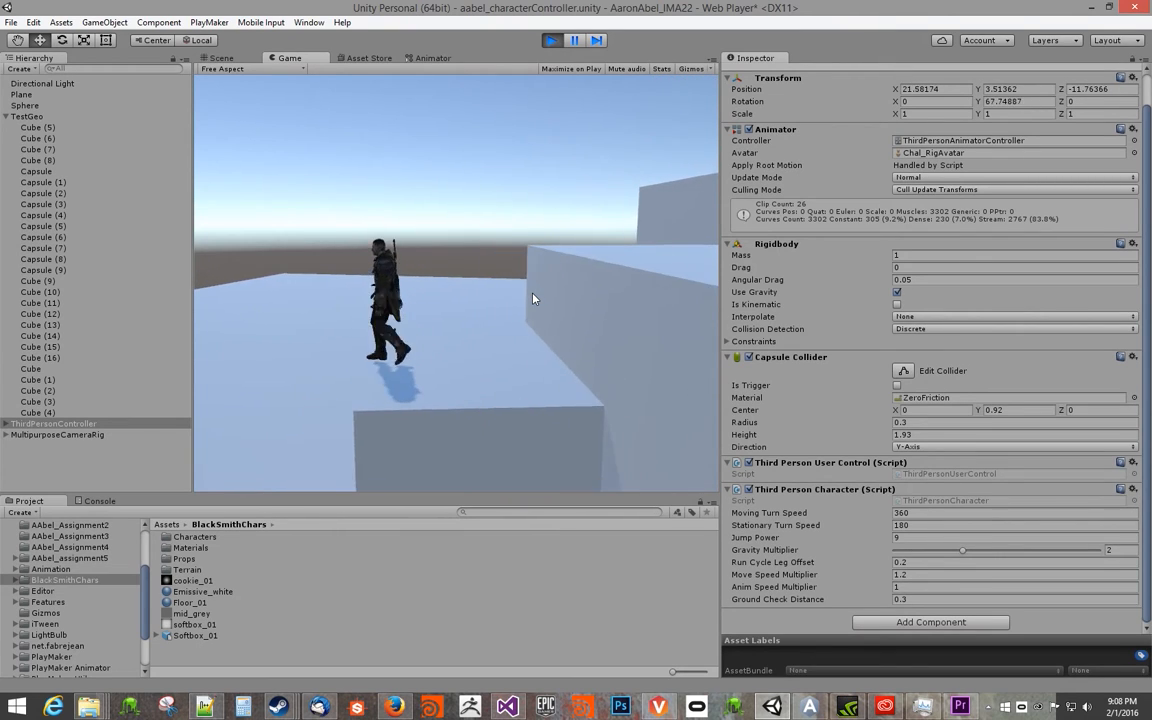
pyautogui.press('d')
pyautogui.press('space')
pyautogui.press('a')
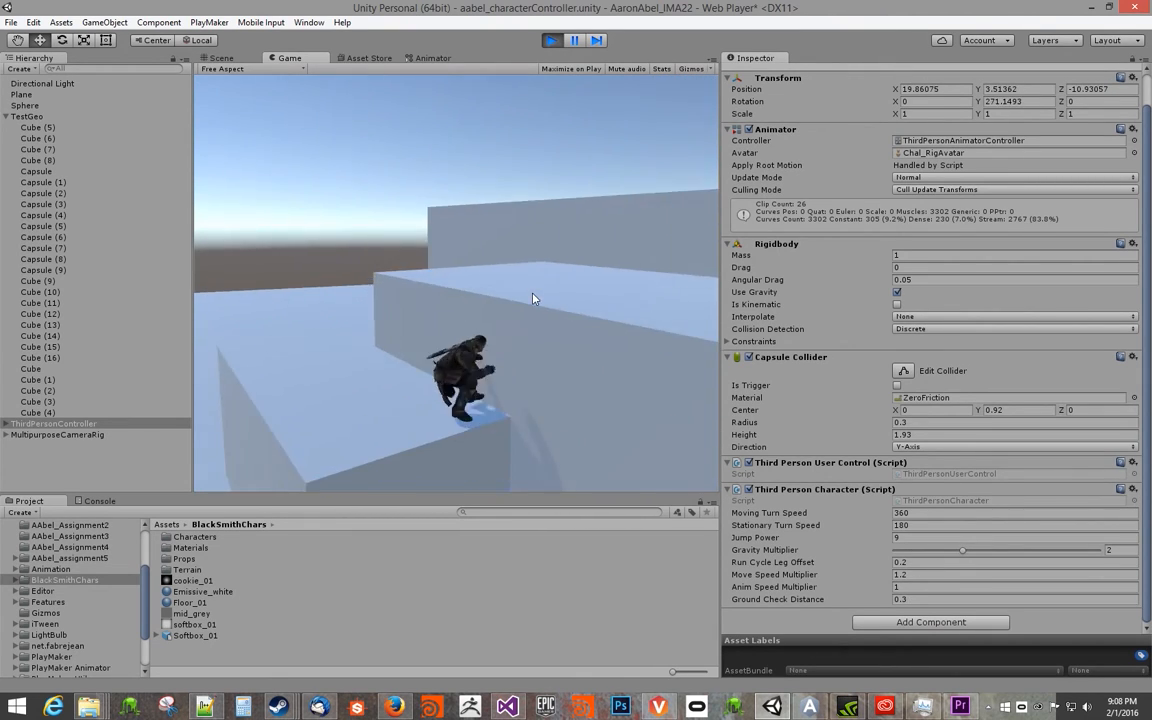
pyautogui.press('w')
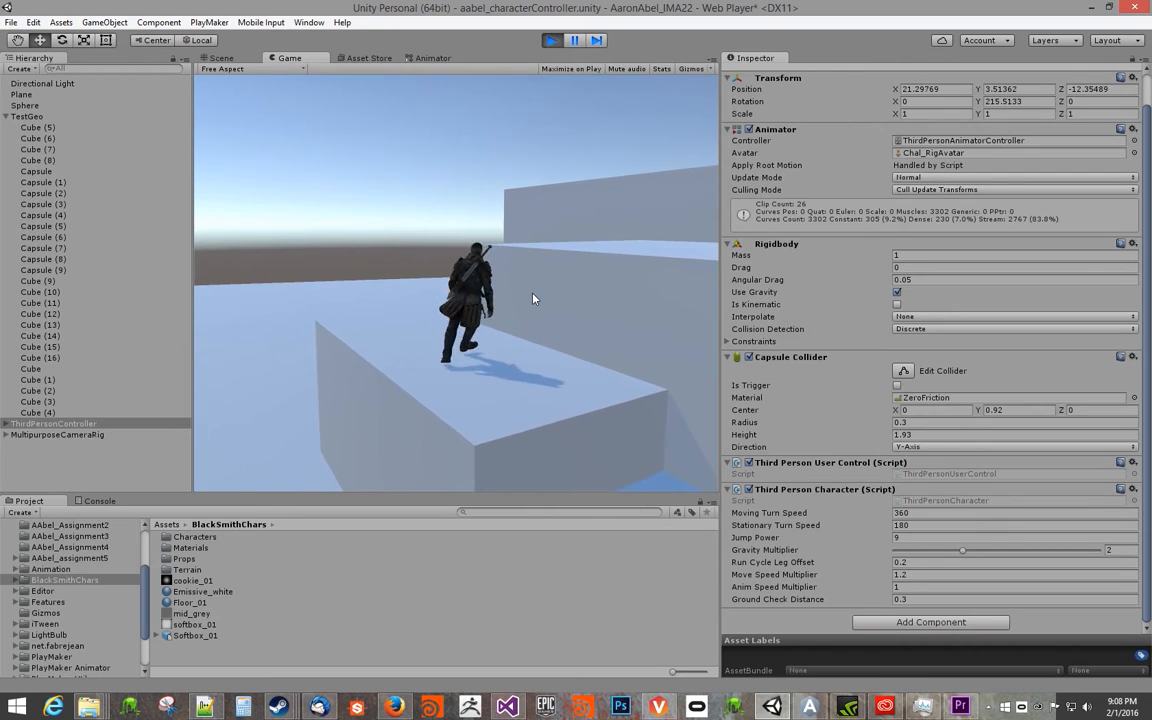
pyautogui.press('space')
pyautogui.press('d')
pyautogui.press('w')
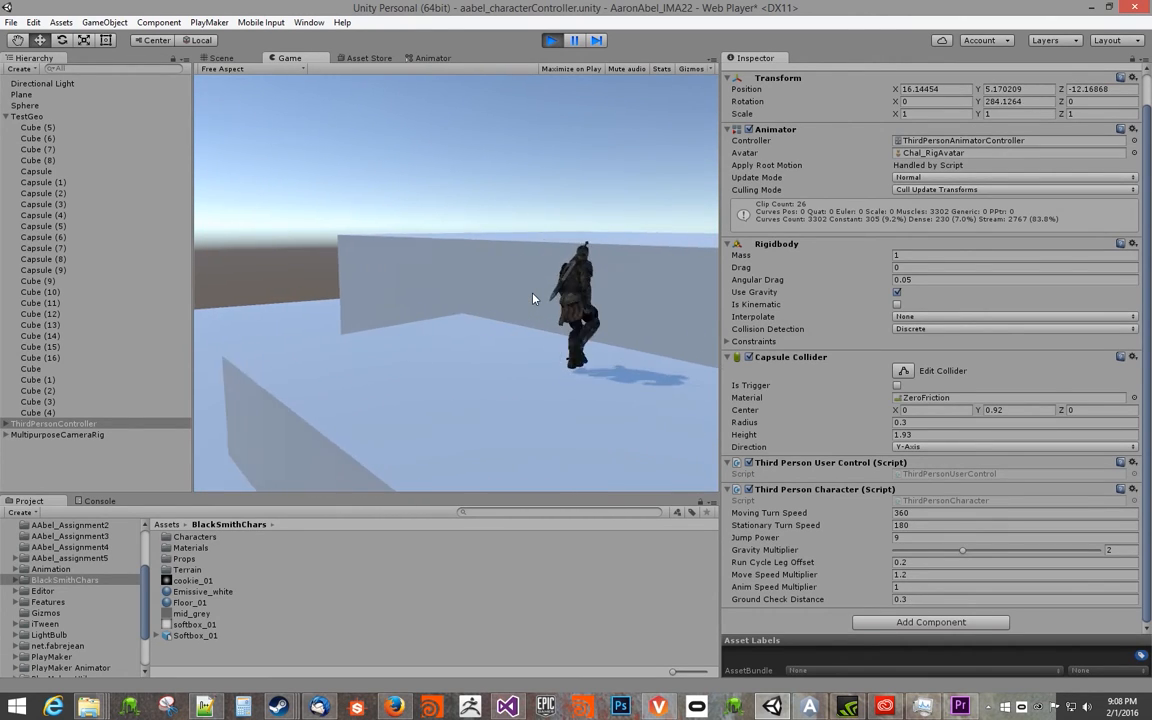
pyautogui.press('space')
pyautogui.press('d')
pyautogui.press('s')
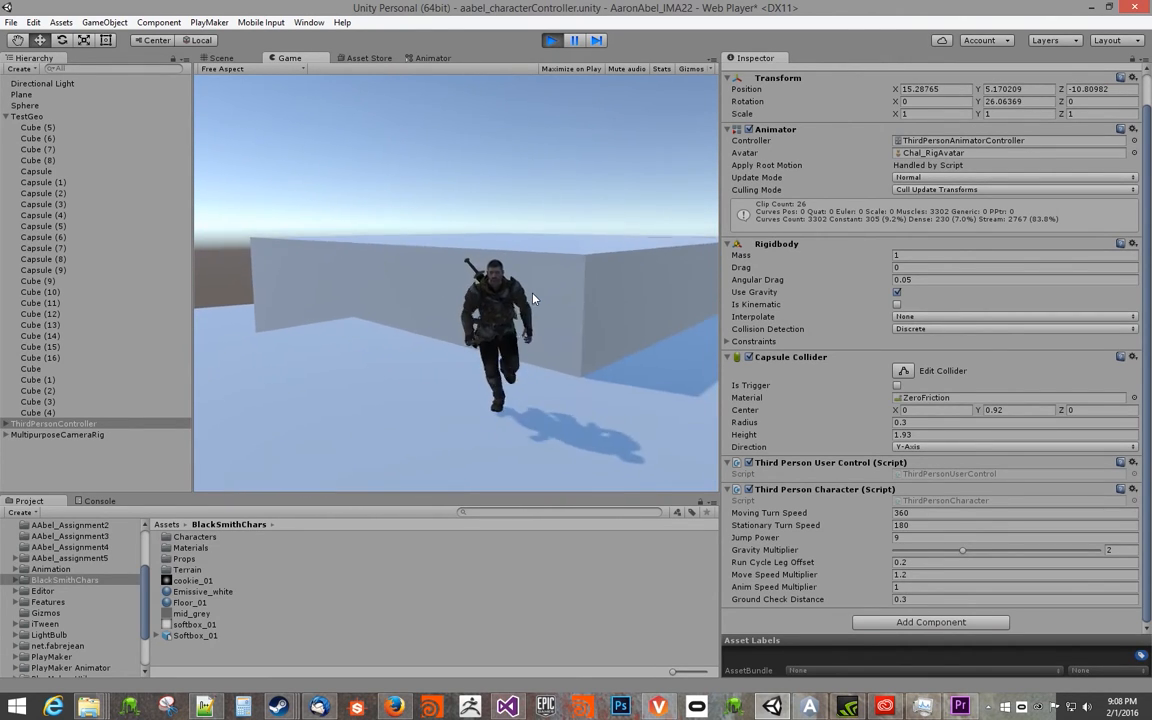
pyautogui.press('d')
pyautogui.press('w')
pyautogui.press('space')
pyautogui.press('a')
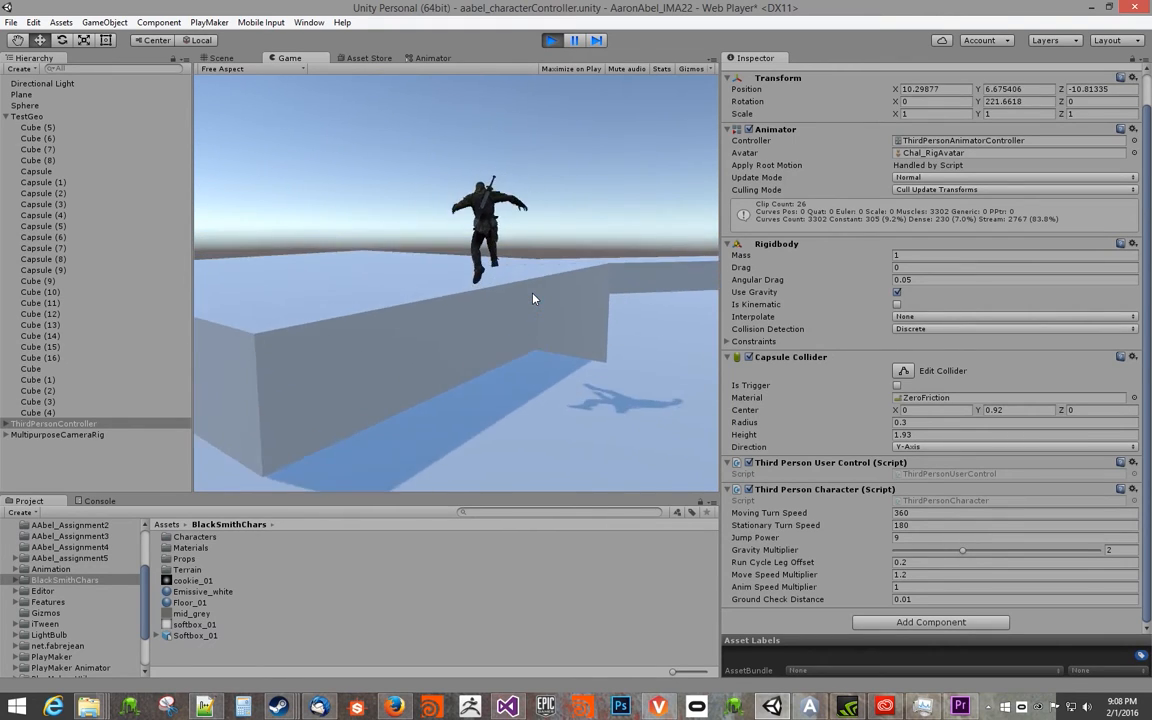
# Run the Challenger across the raised platform and jump onto the second stack of cubes.
pyautogui.press('d')
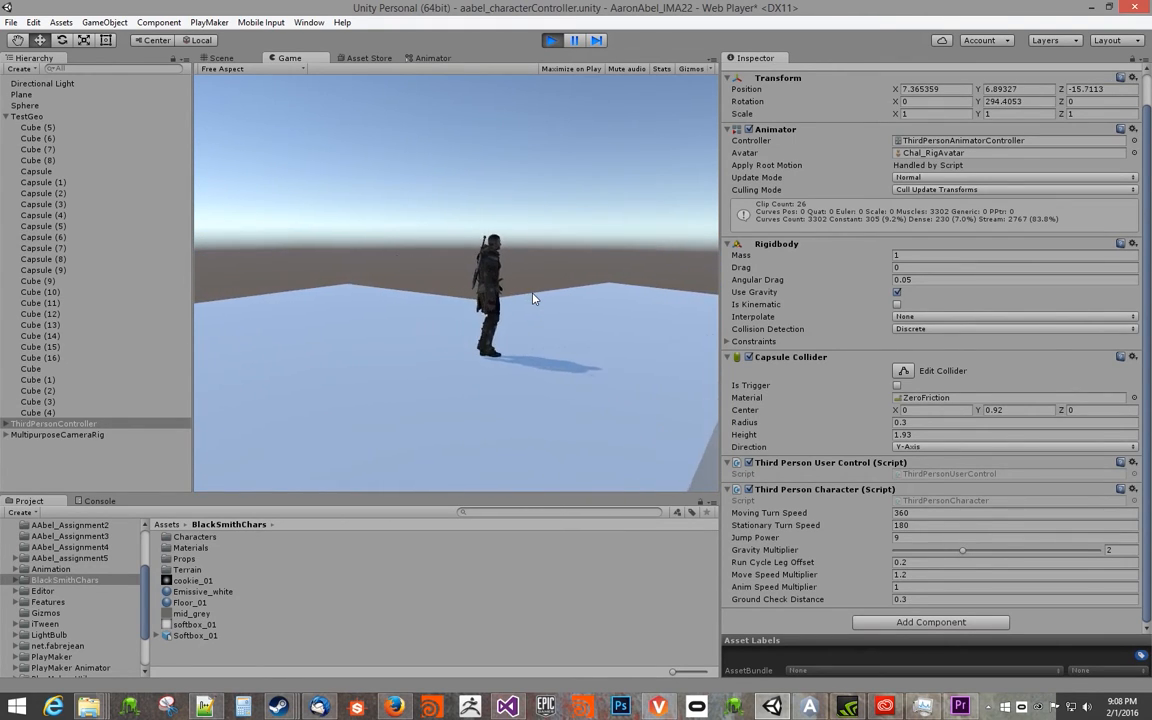
pyautogui.press('w')
pyautogui.press('a')
pyautogui.press('d')
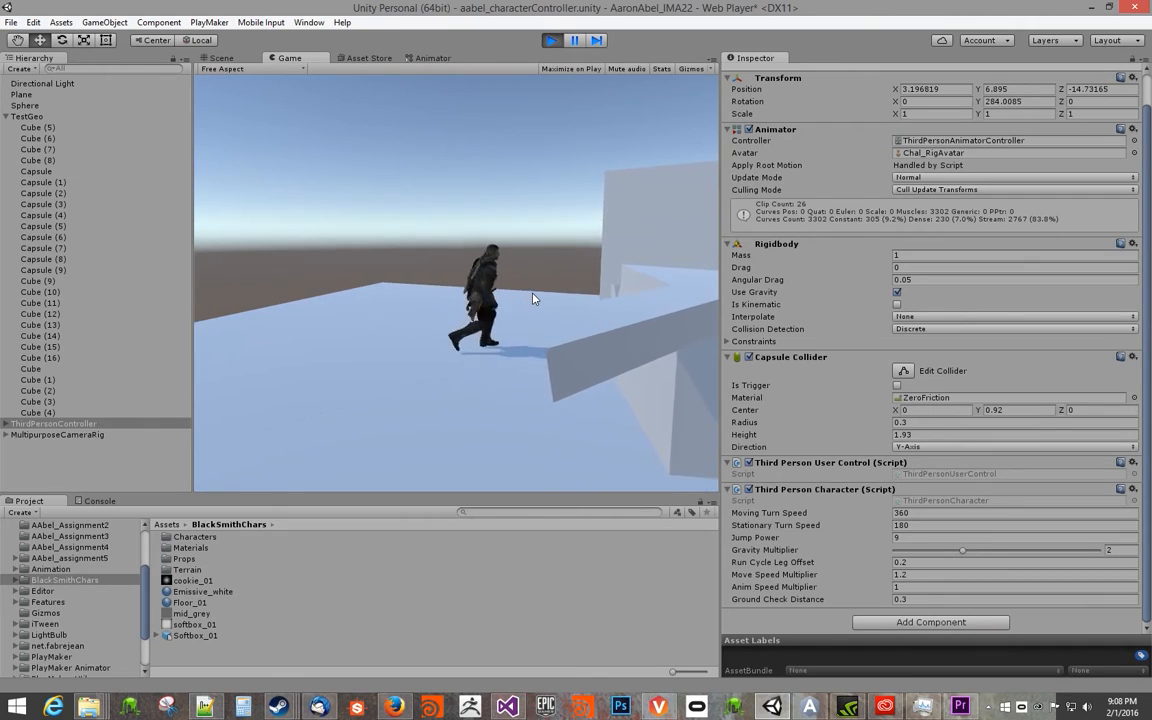
pyautogui.press('w')
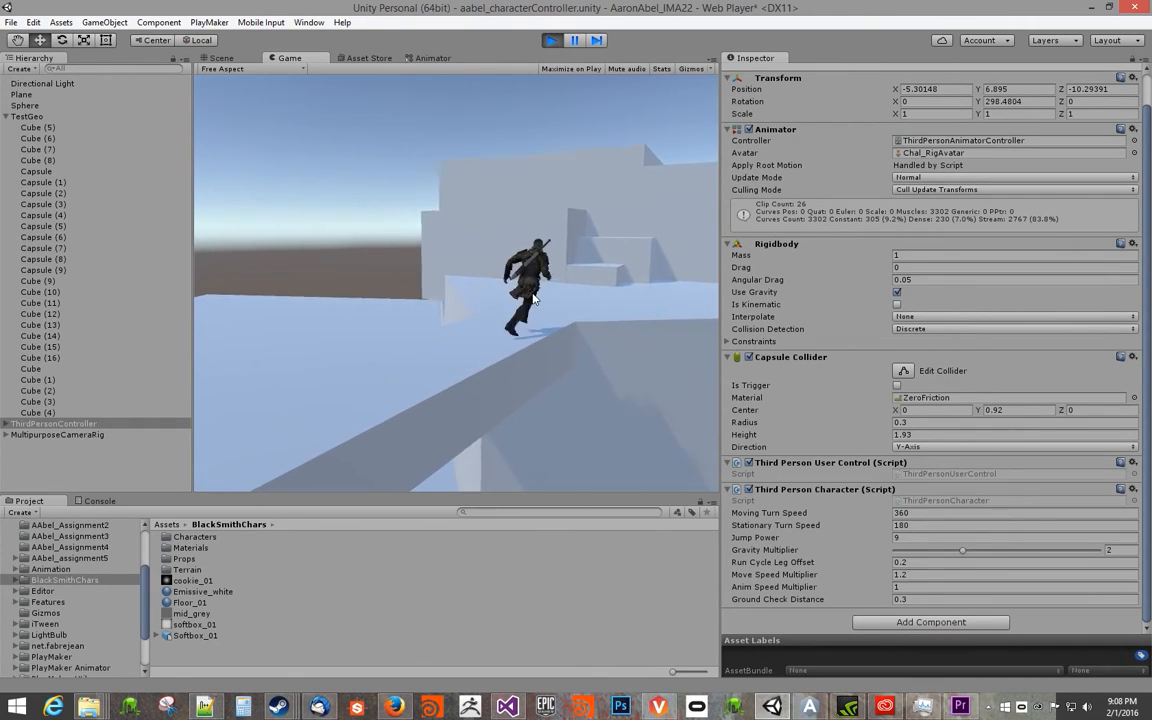
pyautogui.press('space')
pyautogui.press('a')
pyautogui.press('a')
pyautogui.press('space')
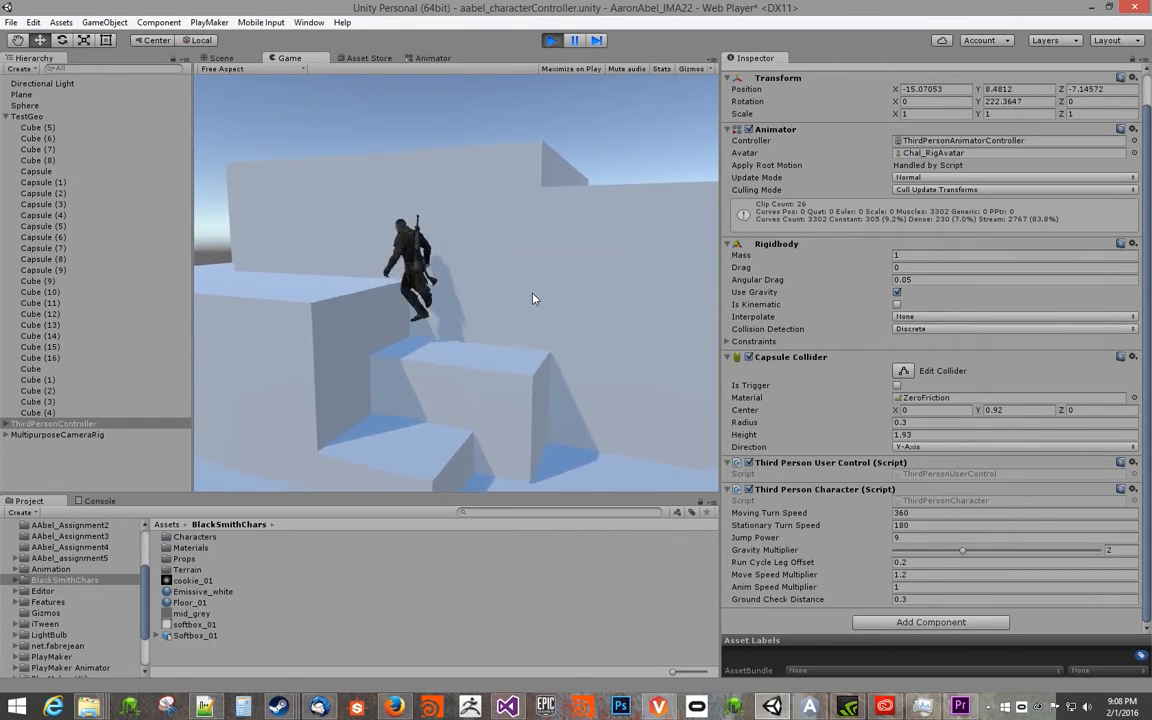
# Climb the second stack of cubes with the Challenger up to the top platform.
pyautogui.press('w')
pyautogui.press('d')
pyautogui.press('space')
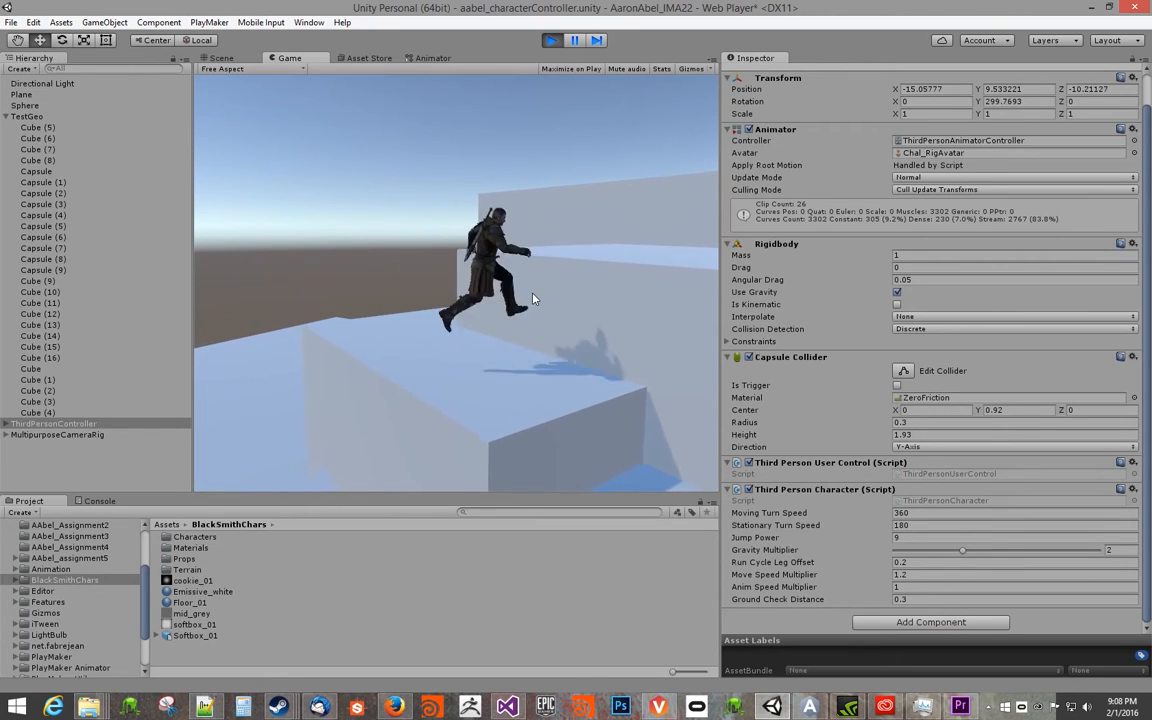
pyautogui.press('w')
pyautogui.press('a')
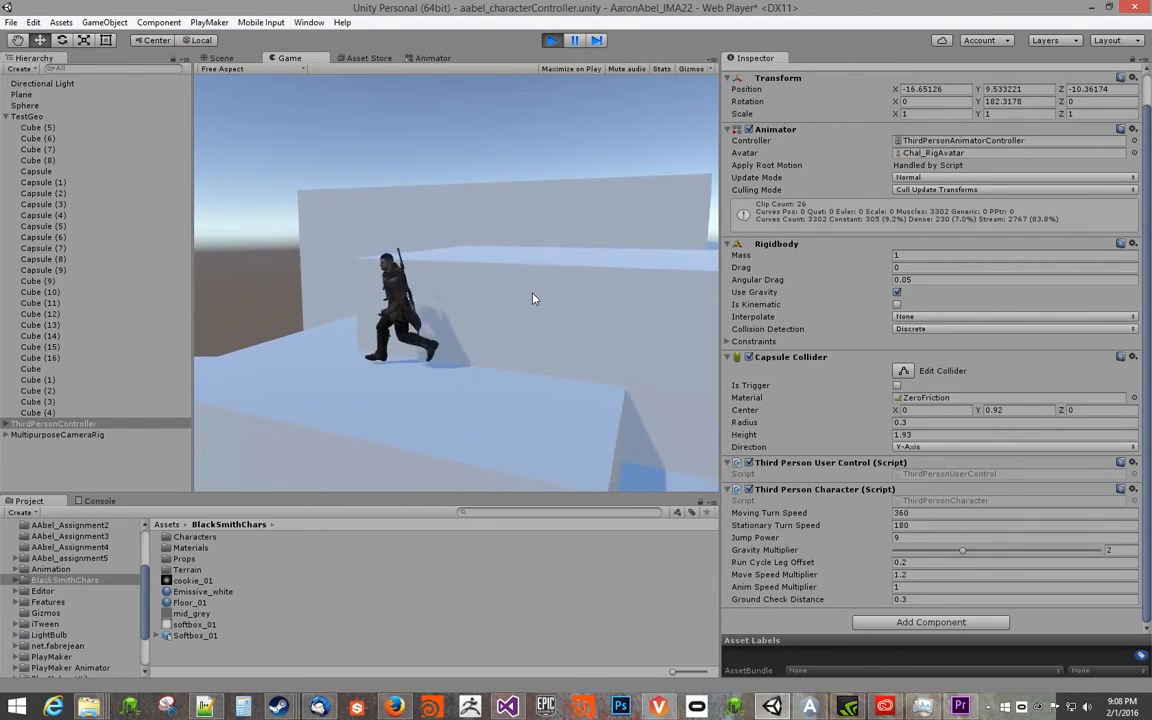
pyautogui.press('s')
pyautogui.press('w')
pyautogui.press('space')
pyautogui.press('d')
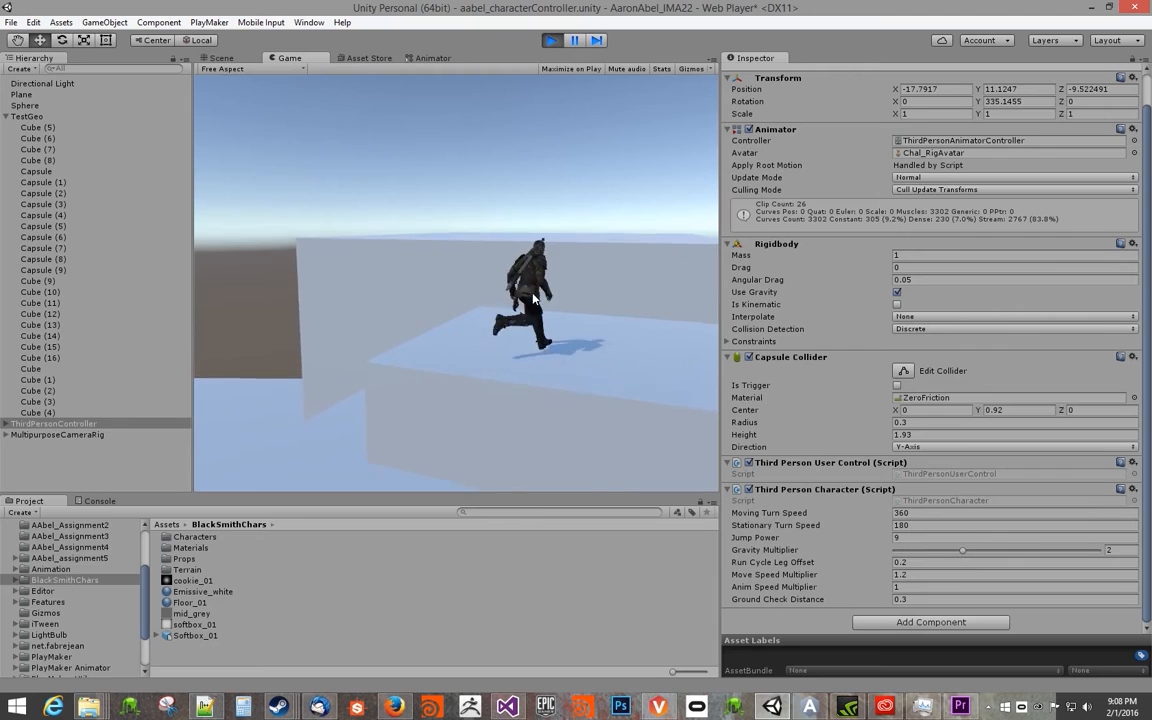
pyautogui.press('w')
pyautogui.press('space')
pyautogui.press('a')
pyautogui.press('d')
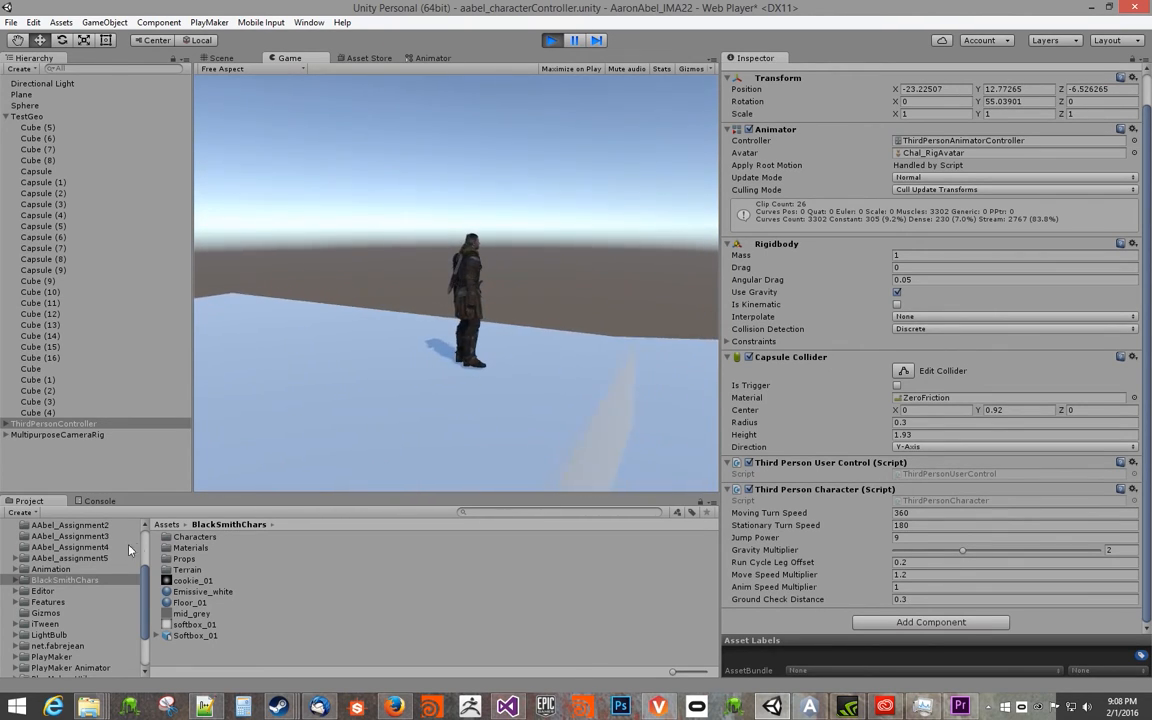
# Inspect the rig import settings of the DemoGirl model in the AAbel_assignment5 folder.
pyautogui.click(100, 558)
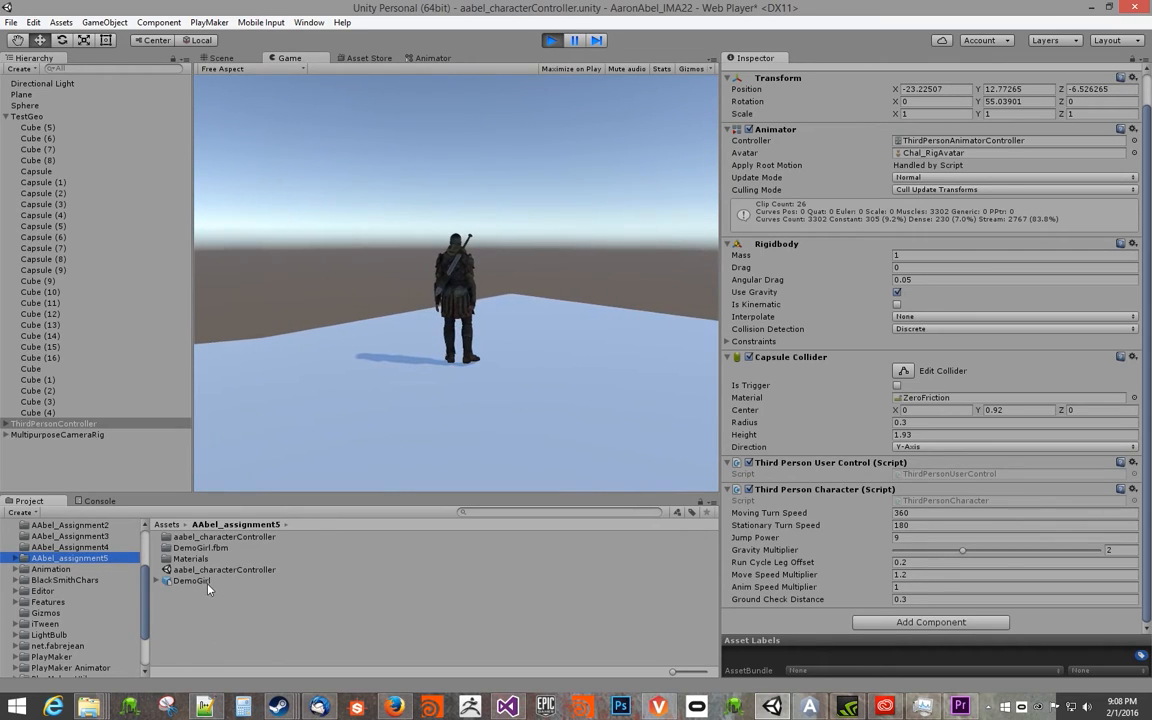
pyautogui.click(190, 581)
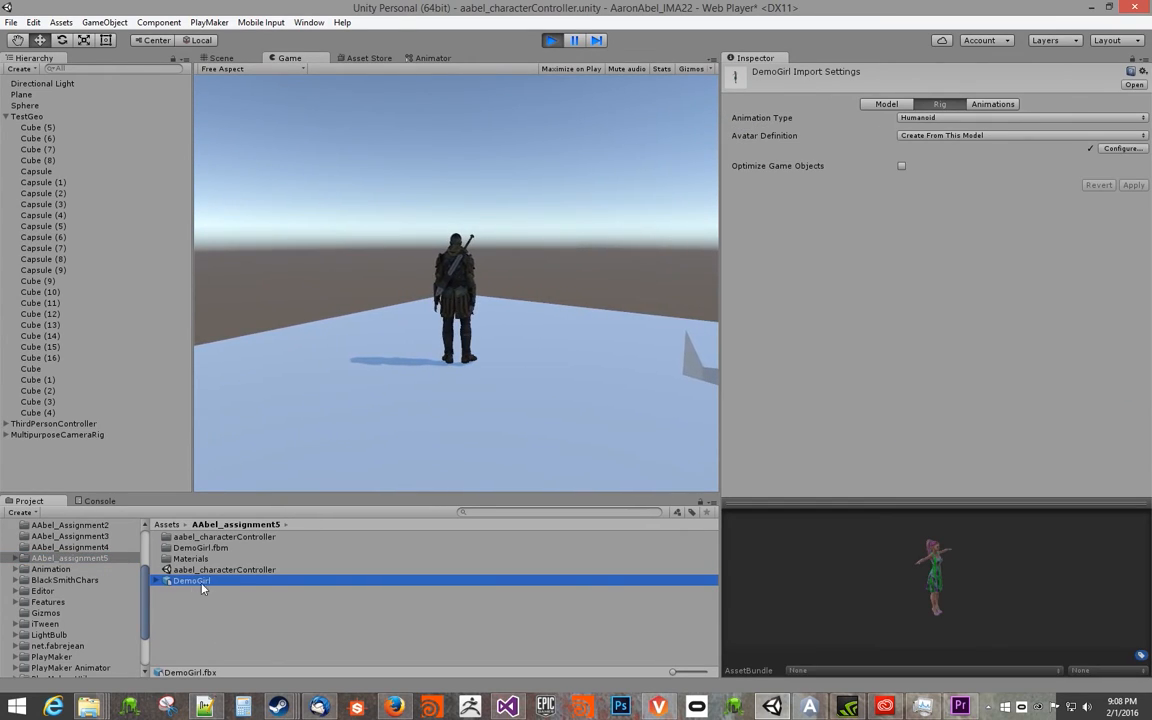
# Check the contents of the AAbel_Assignment4 folder, and reopen the AAbel_assignment5 folder.
pyautogui.click(938, 578)
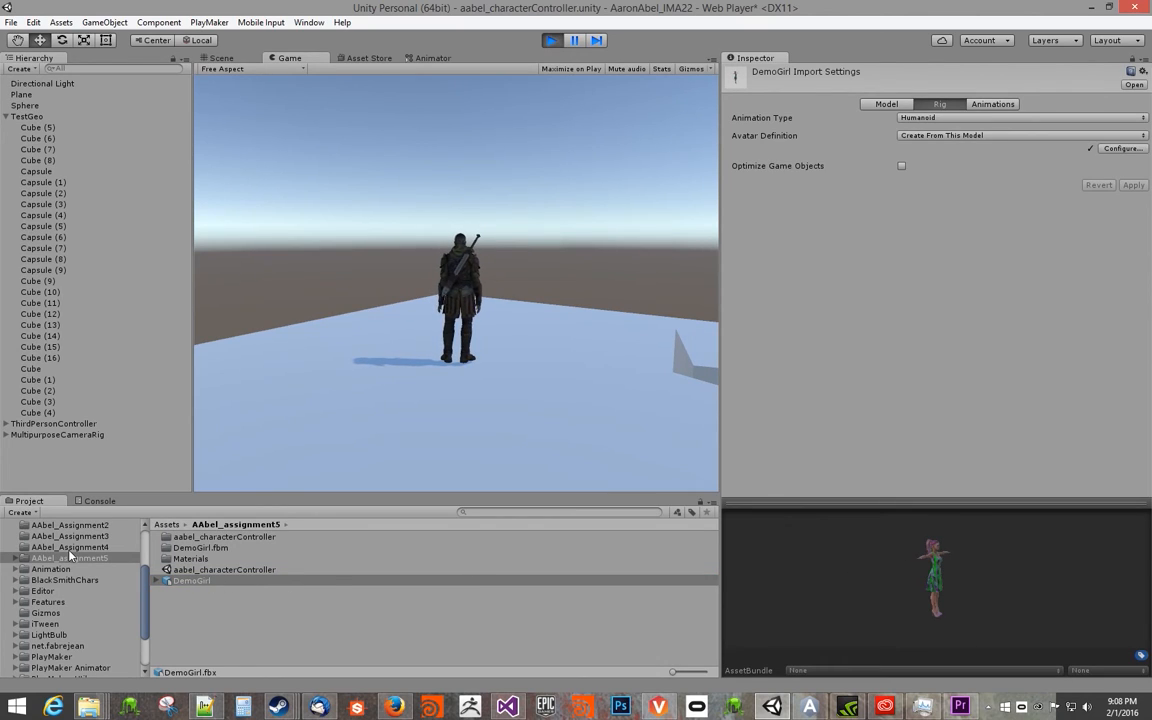
pyautogui.click(213, 626)
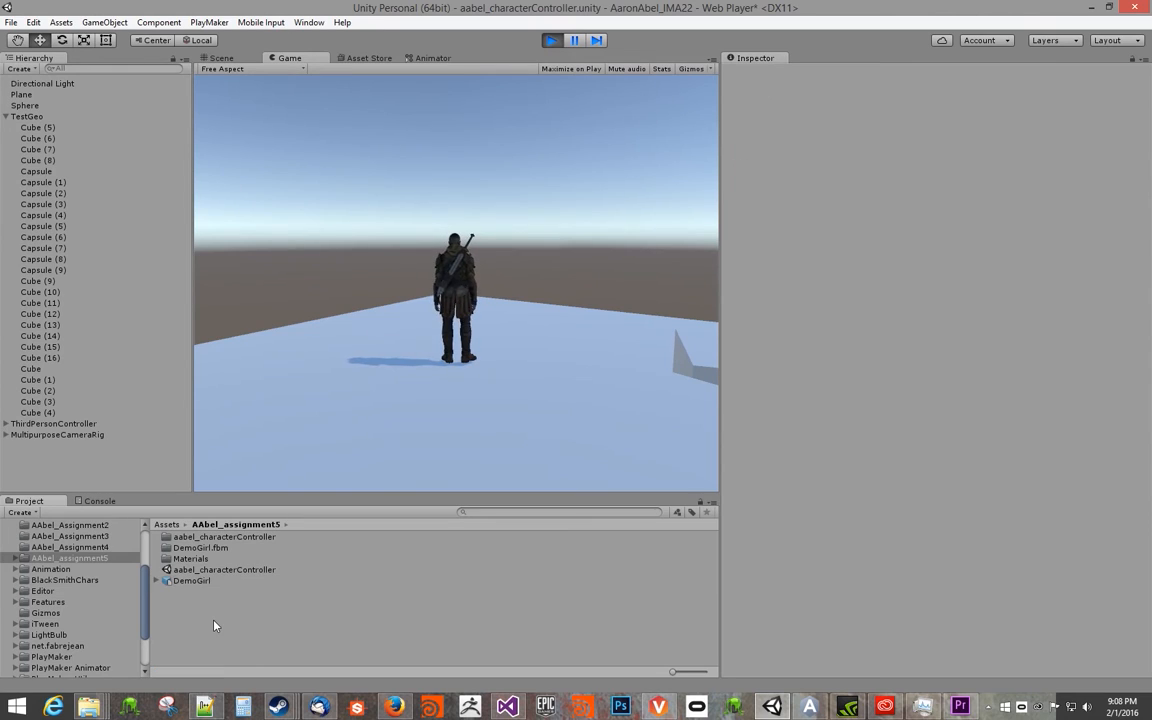
pyautogui.click(75, 551)
pyautogui.moveTo(145, 578)
pyautogui.mouseDown()
pyautogui.moveTo(147, 593)
pyautogui.moveTo(164, 573)
pyautogui.mouseUp()
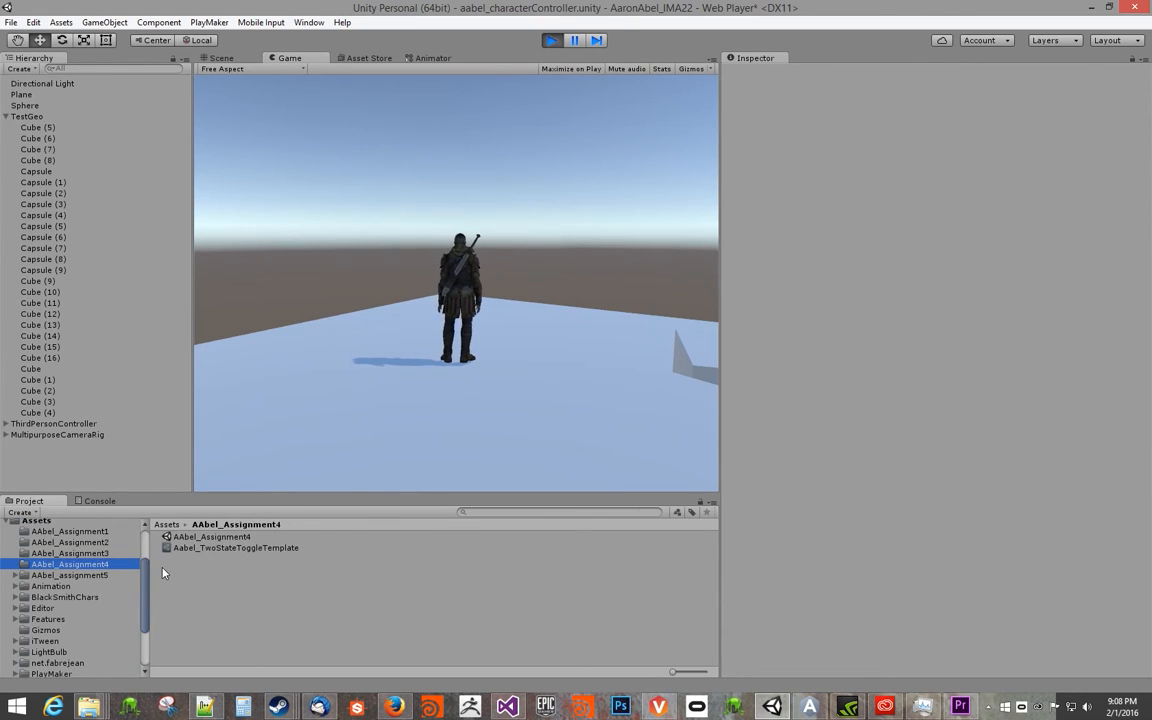
pyautogui.click(140, 575)
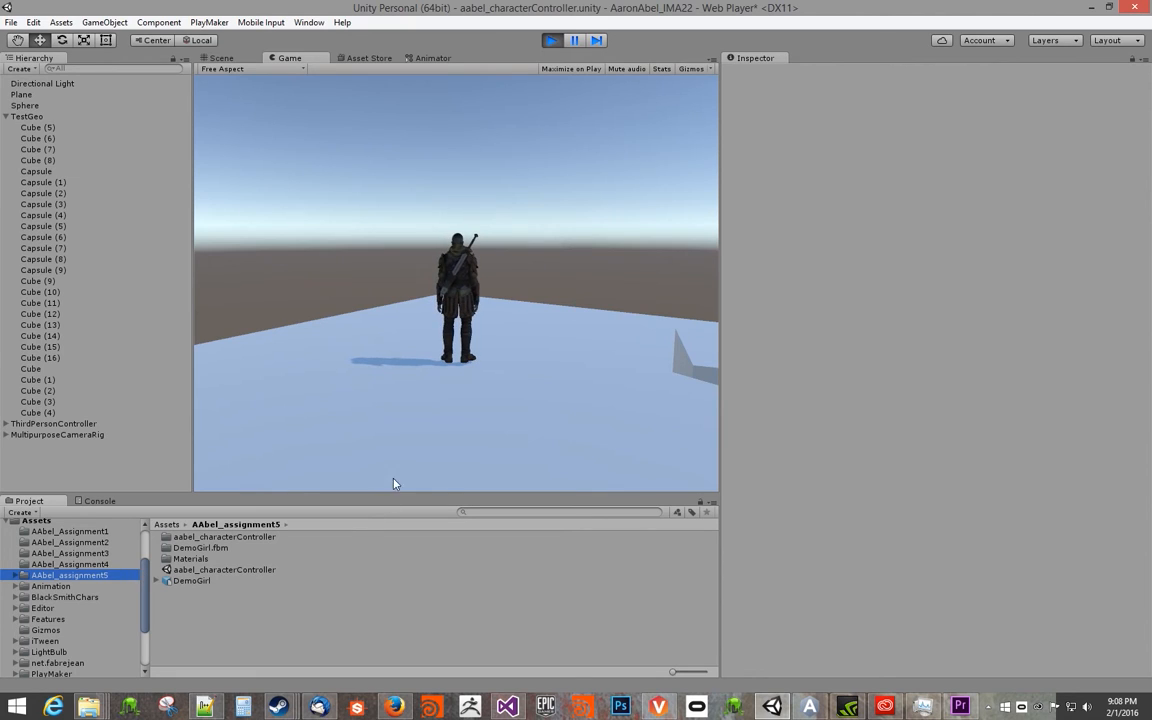
# Turn the Challenger and run it along the top platform of the second stack.
pyautogui.press('d')
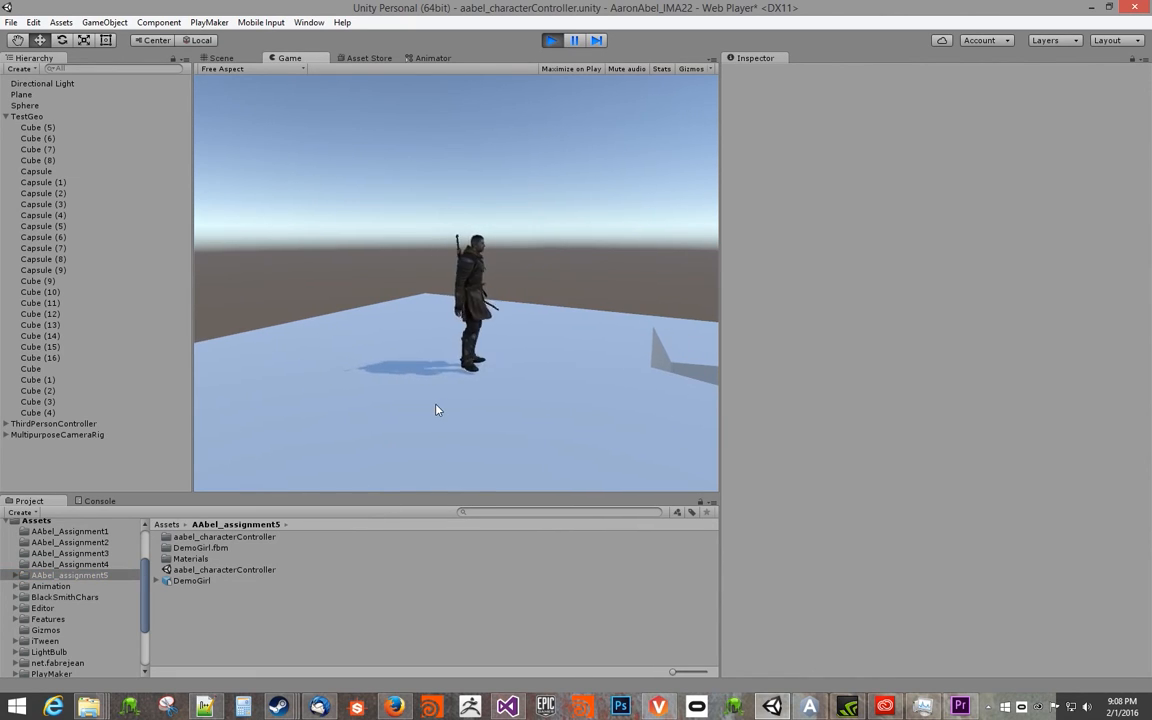
pyautogui.press('d')
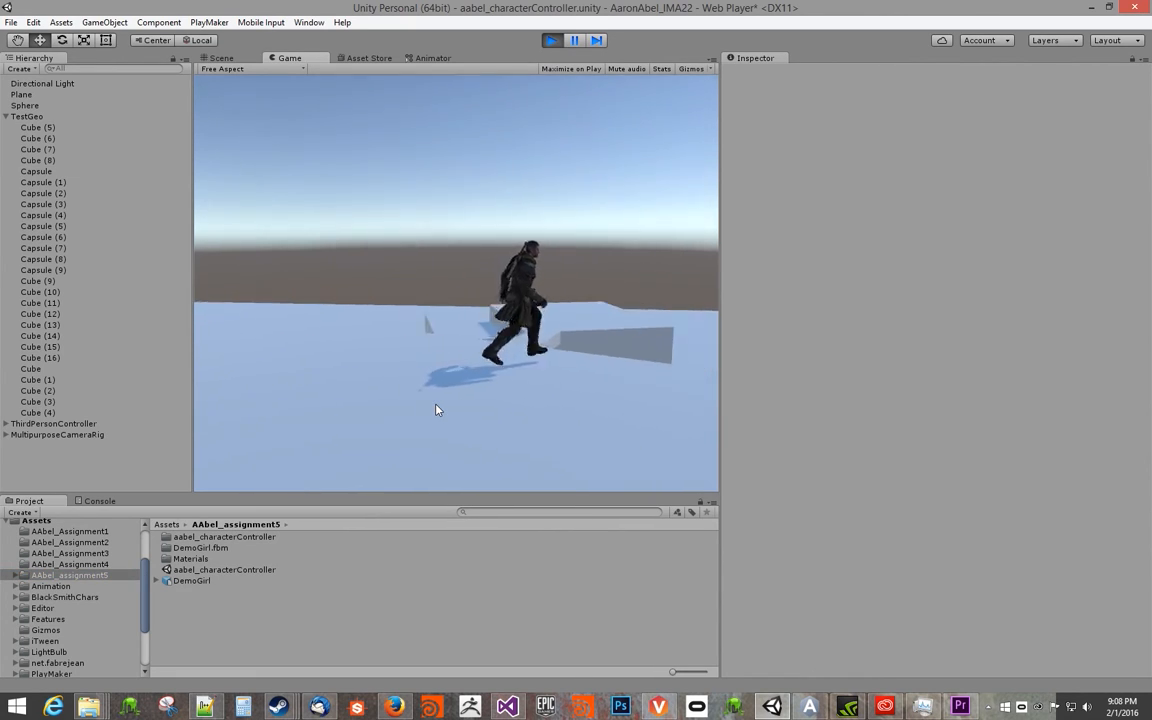
pyautogui.press('a')
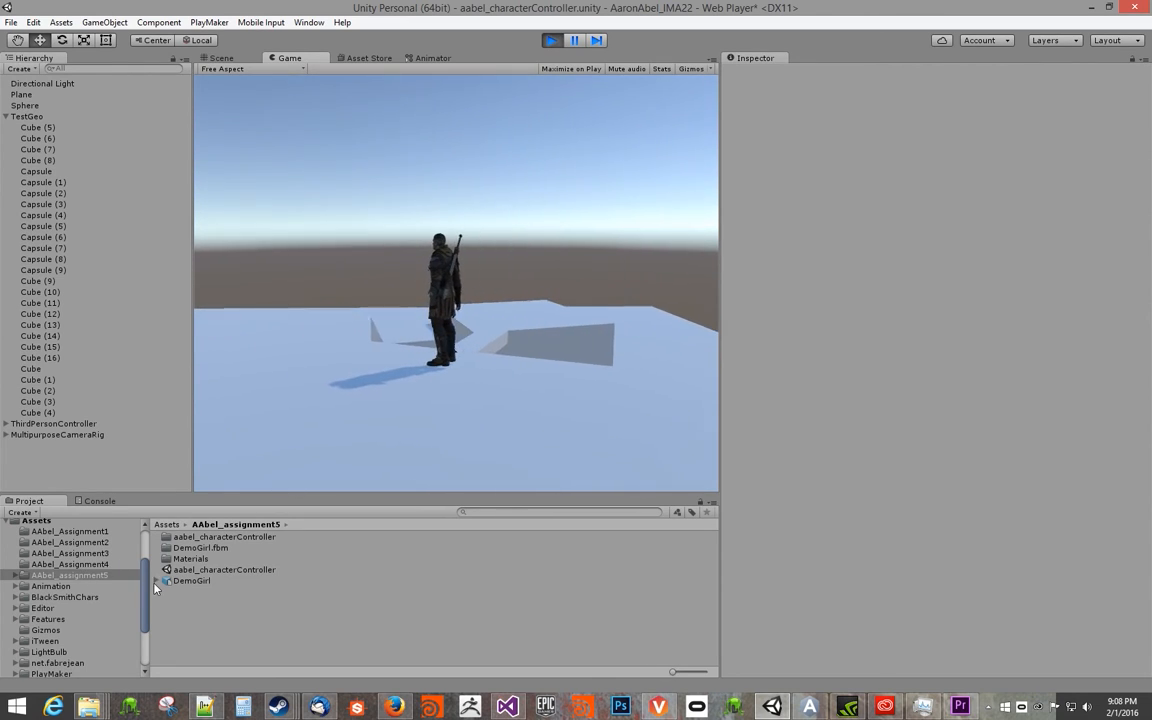
pyautogui.moveTo(144, 585); pyautogui.dragTo(143, 626)
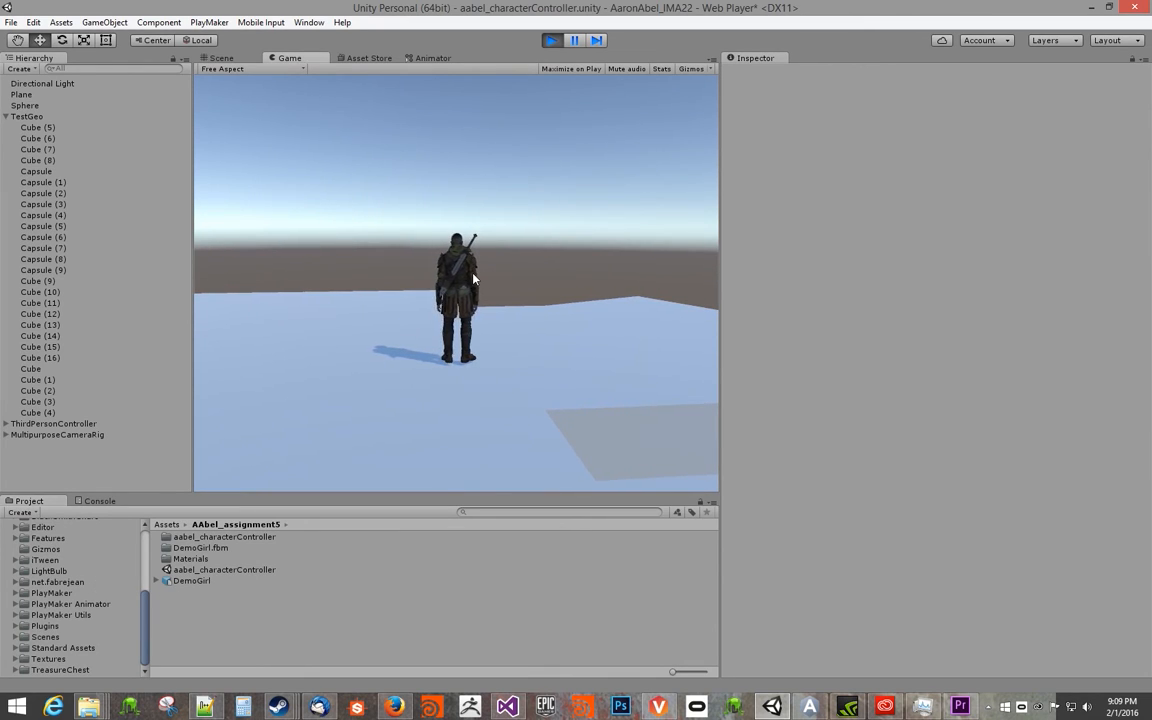
# Test repeated jumps in changing directions with the Challenger on the top platform.
pyautogui.press('a')
pyautogui.press('d')
pyautogui.press('space')
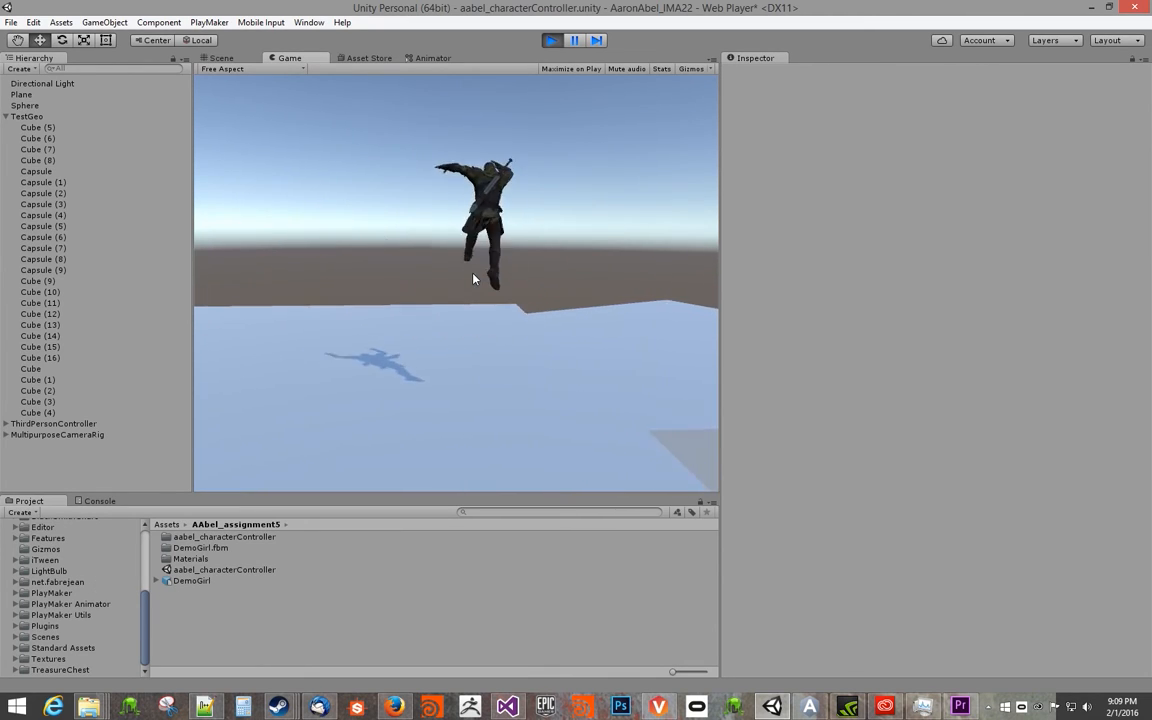
pyautogui.press('s')
pyautogui.press('d')
pyautogui.press('space')
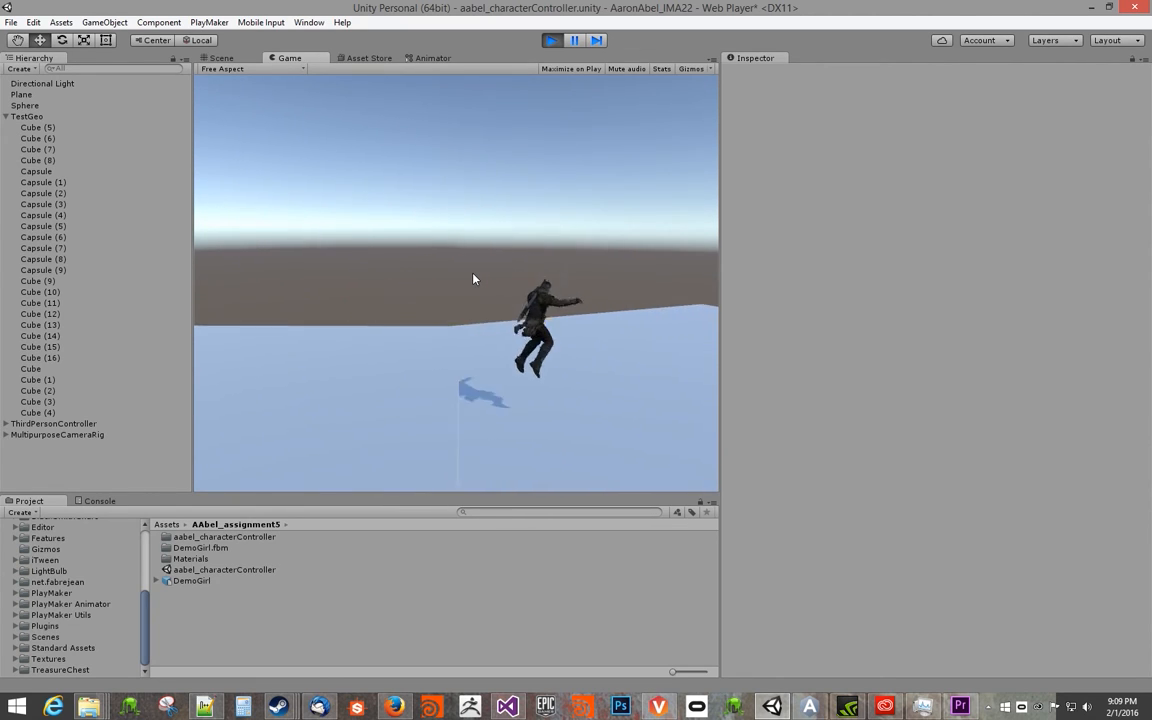
pyautogui.press('w')
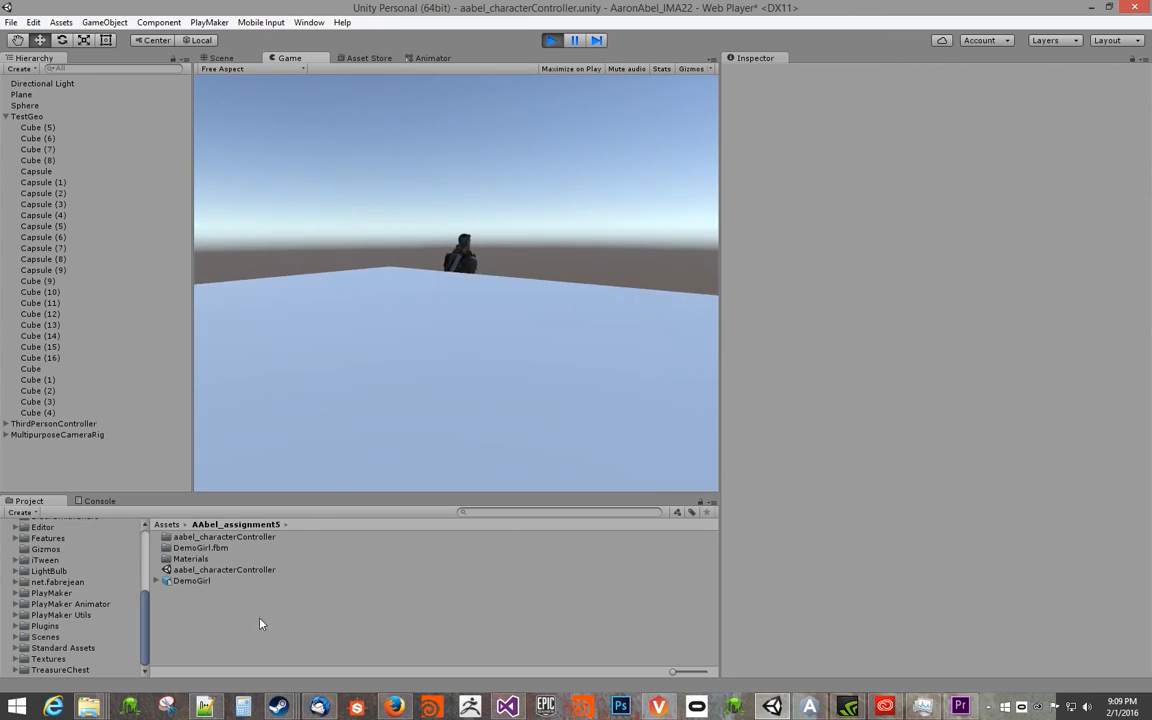
# Run the Challenger across the raised platform and jump down over its edge.
pyautogui.moveTo(147, 634); pyautogui.dragTo(170, 603)
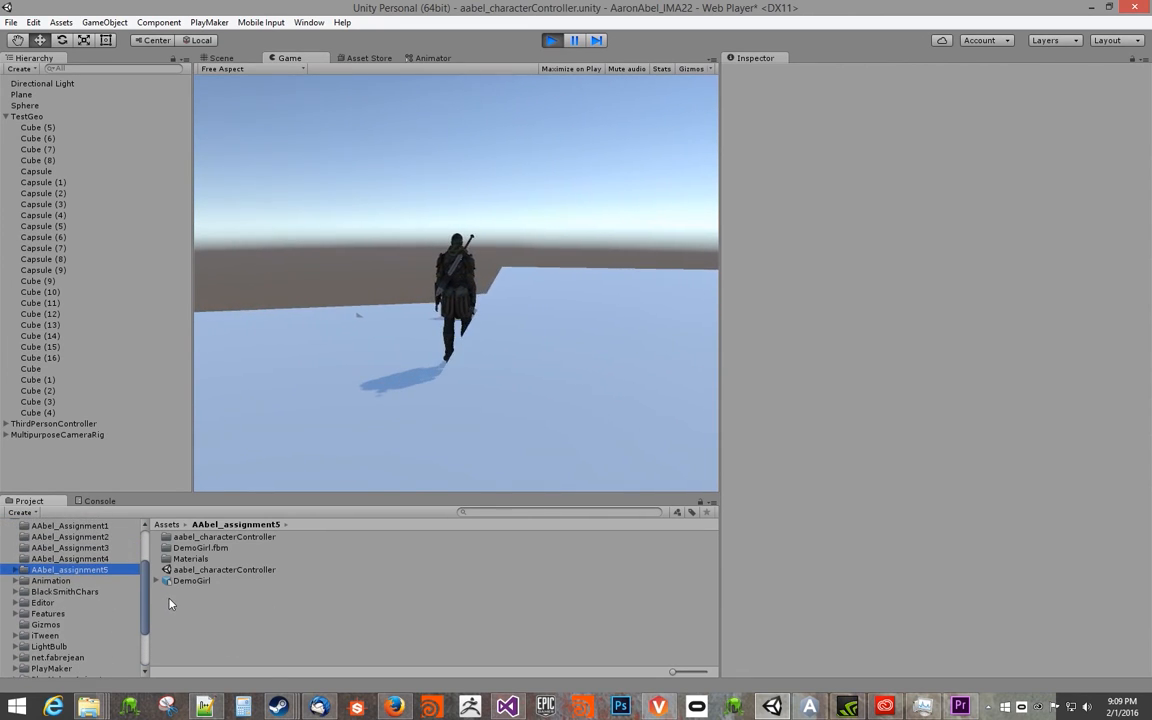
pyautogui.click(426, 378)
pyautogui.press('a')
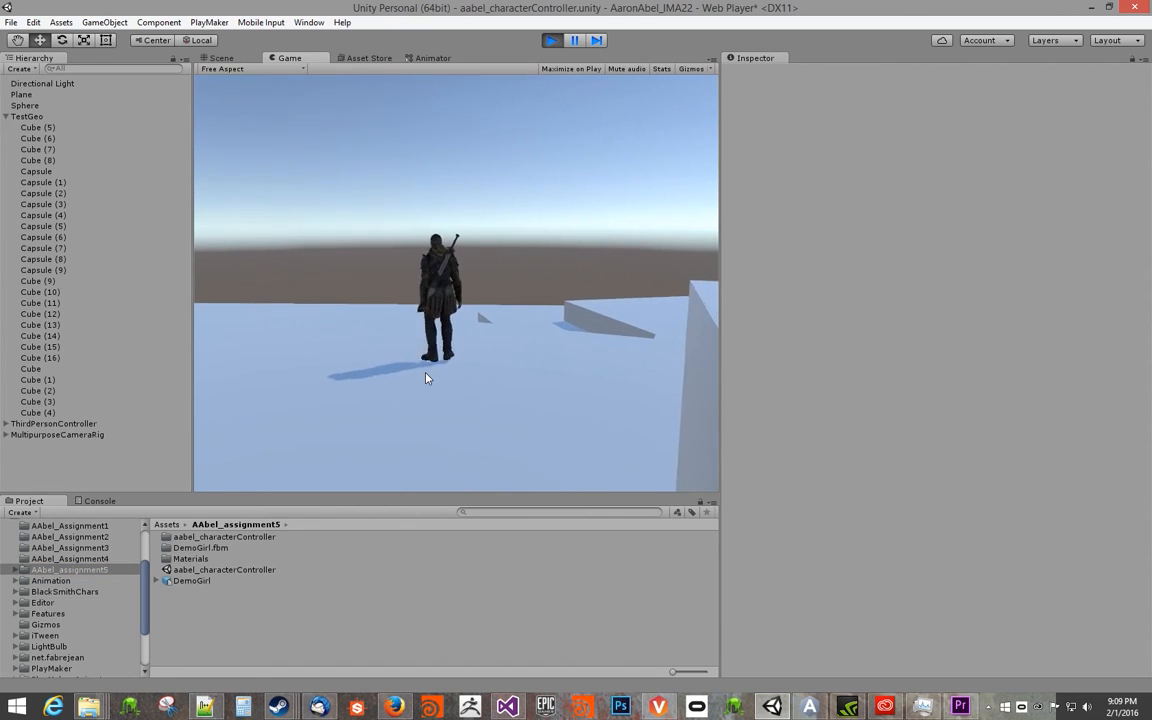
pyautogui.press('d')
pyautogui.press('w')
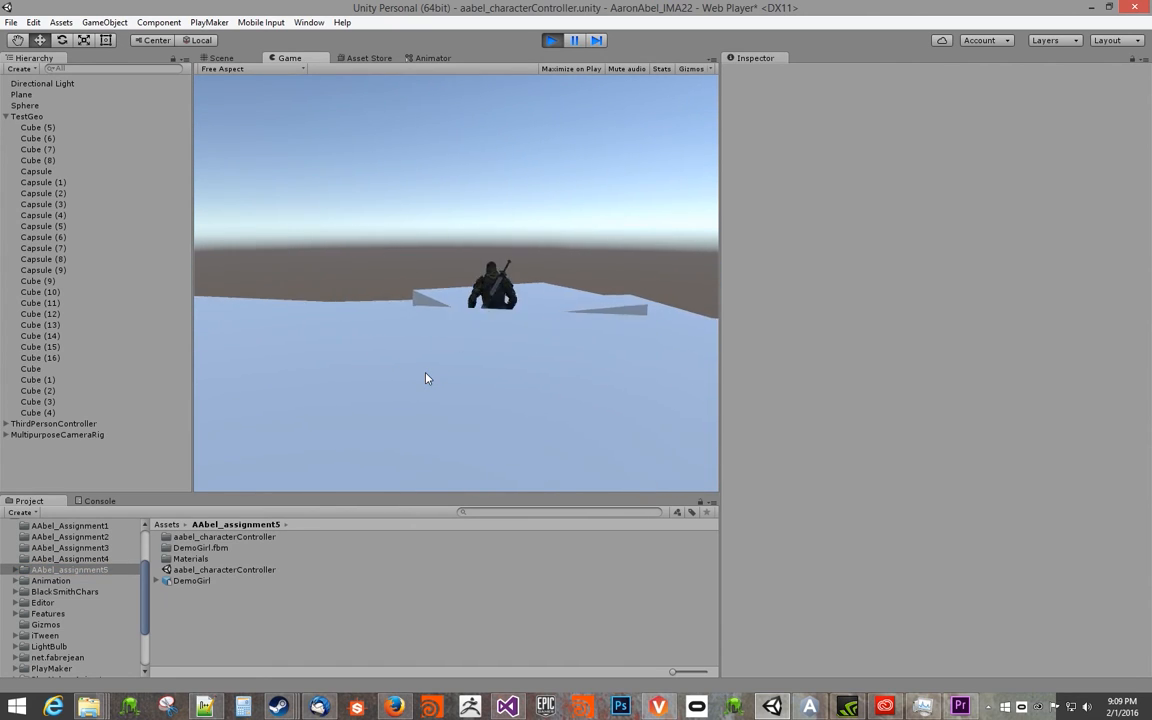
pyautogui.press('w')
pyautogui.press('space')
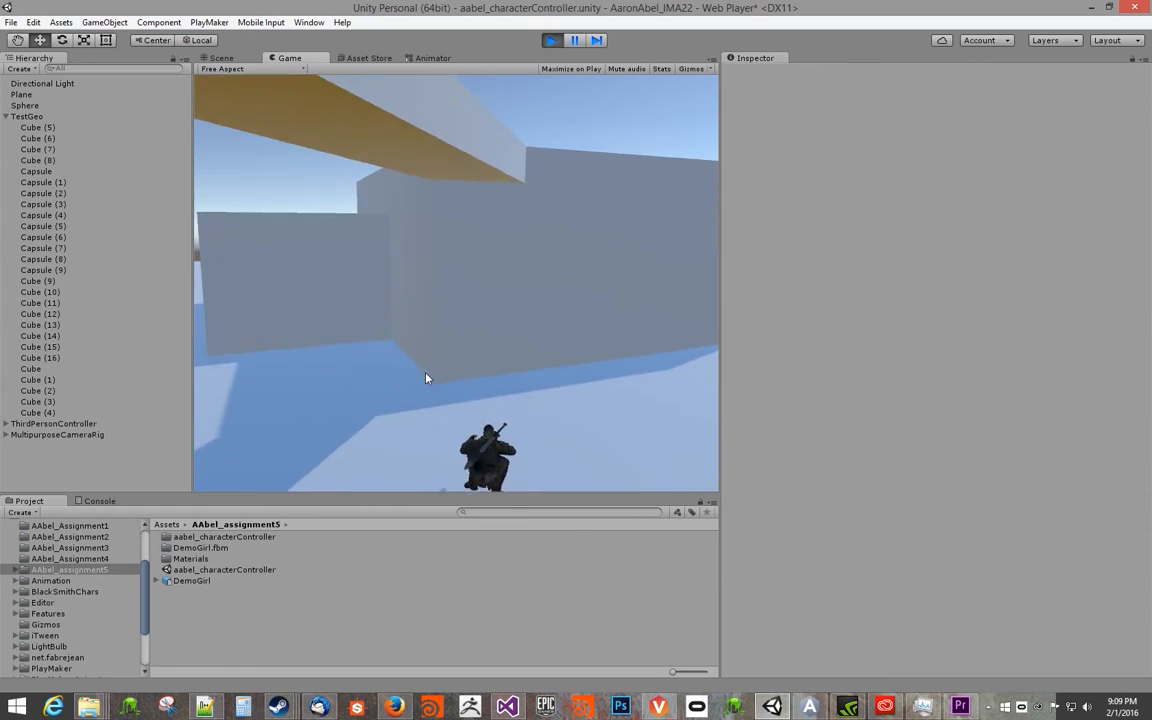
# Jump the Challenger past the lower cubes toward the group of capsules.
pyautogui.press('a')
pyautogui.press('space')
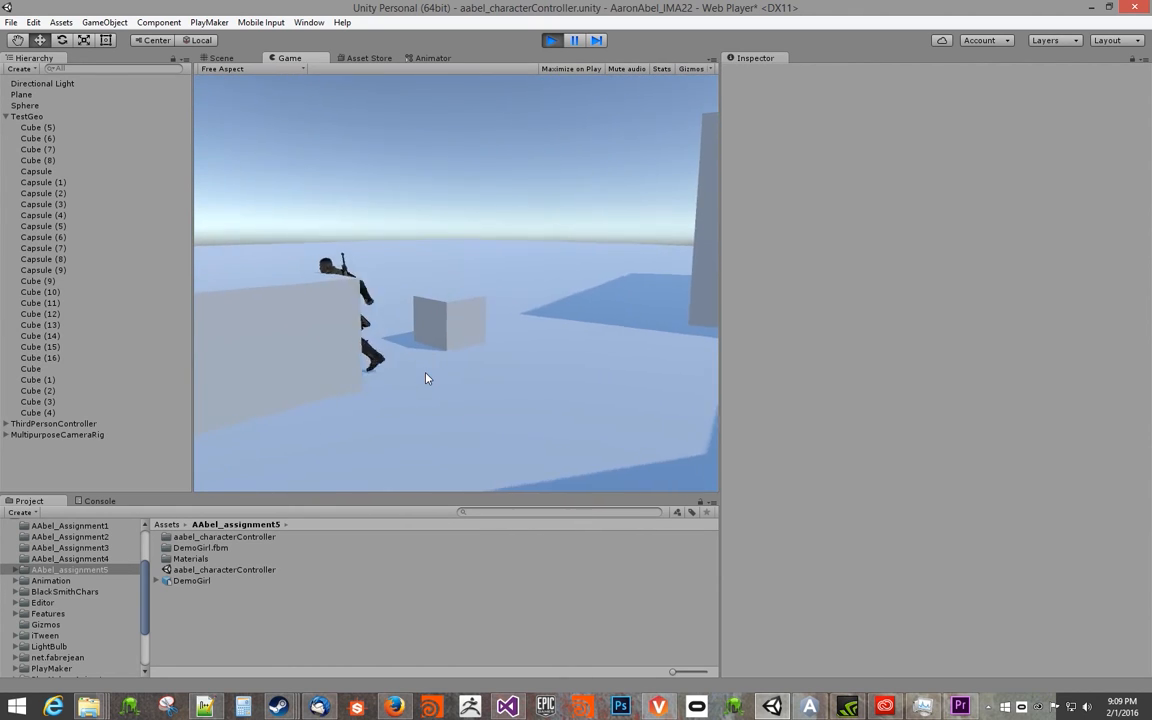
pyautogui.press('space')
pyautogui.press('w')
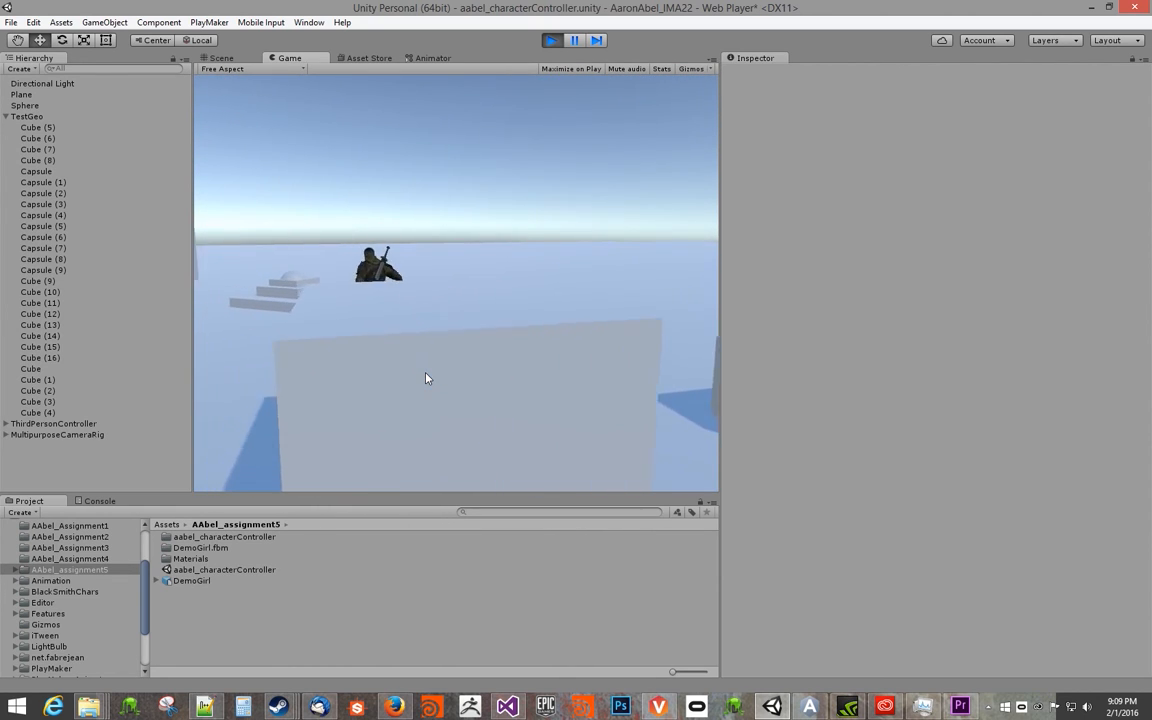
pyautogui.press('a')
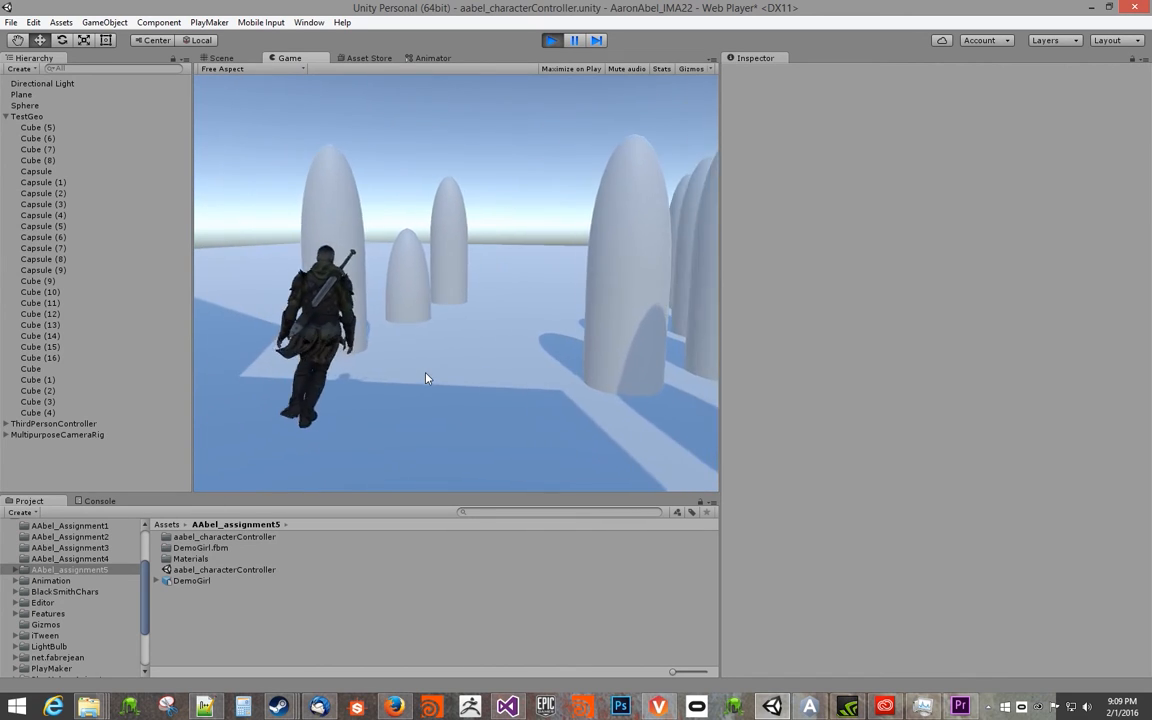
# Run and jump the Challenger between the capsules and out onto the open plane.
pyautogui.press('w')
pyautogui.press('space')
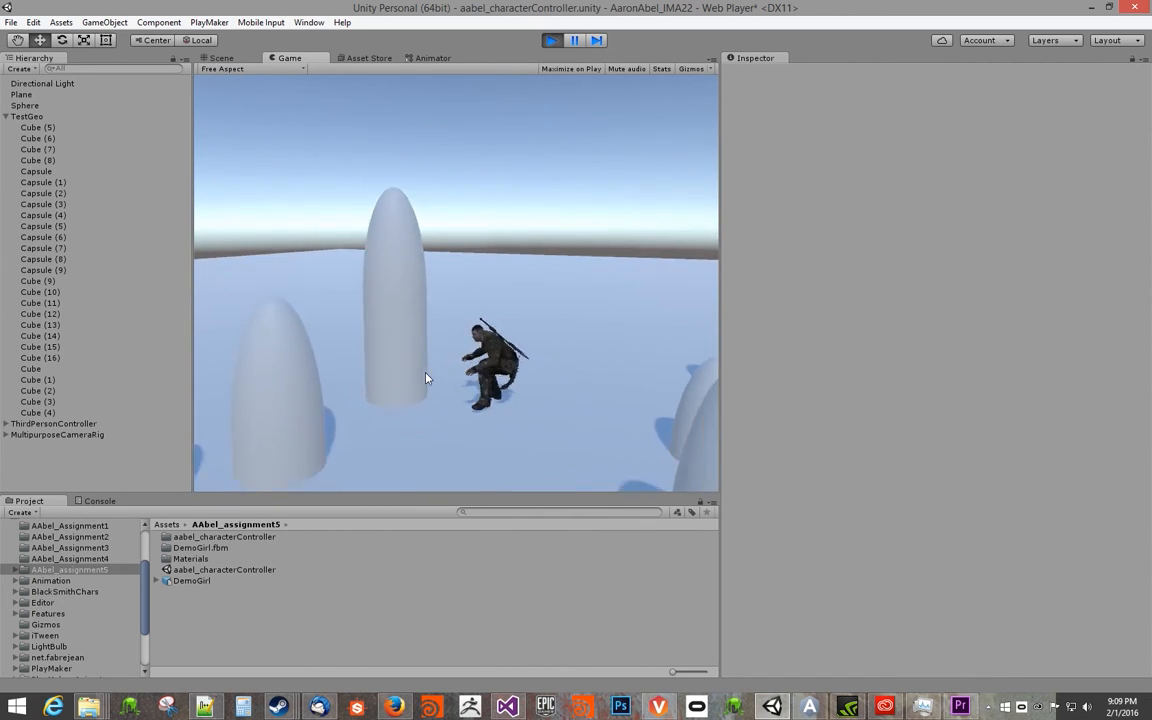
pyautogui.press('s')
pyautogui.press('space')
pyautogui.press('w')
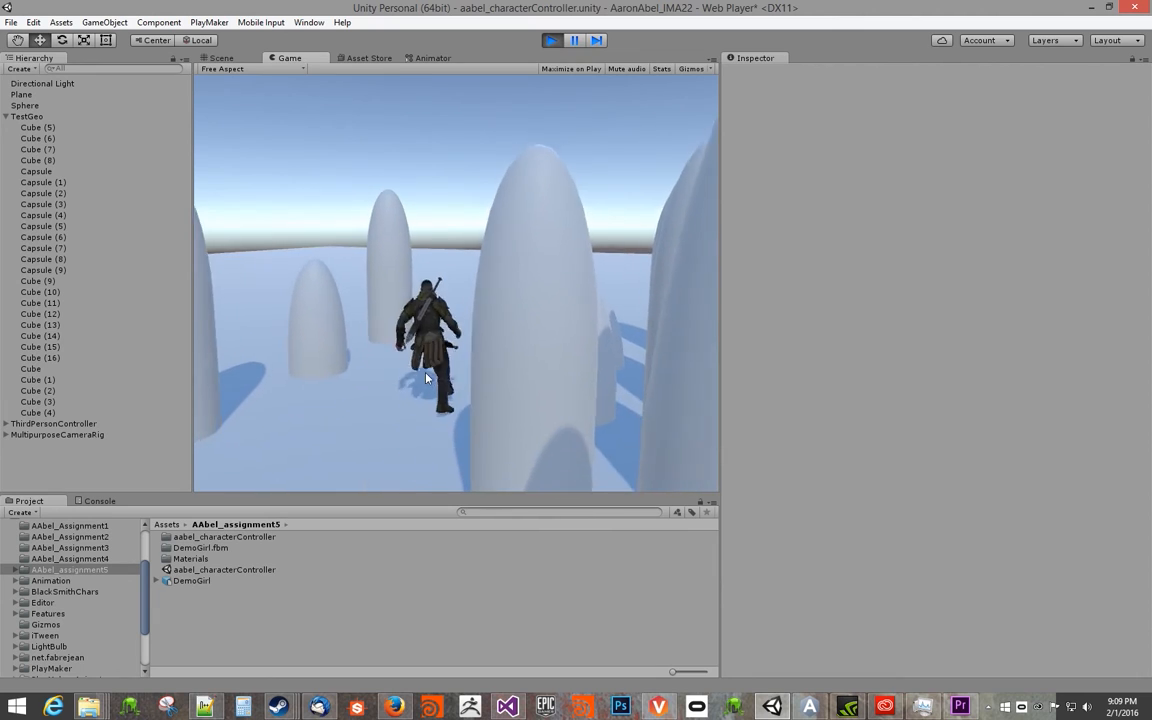
pyautogui.press('d')
pyautogui.press('space')
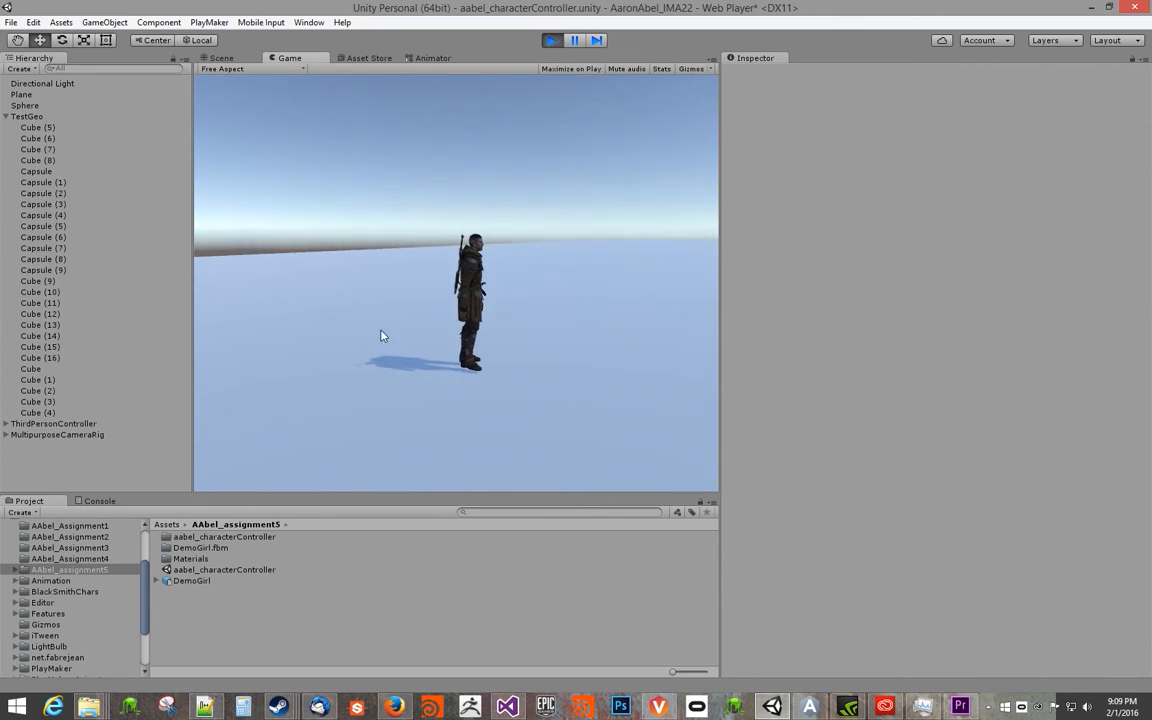
# Stop the play test and check the aabel_characterController folder's location in File Explorer.
pyautogui.hotkey('ctrl', 'p')
pyautogui.rightClick(352, 538)
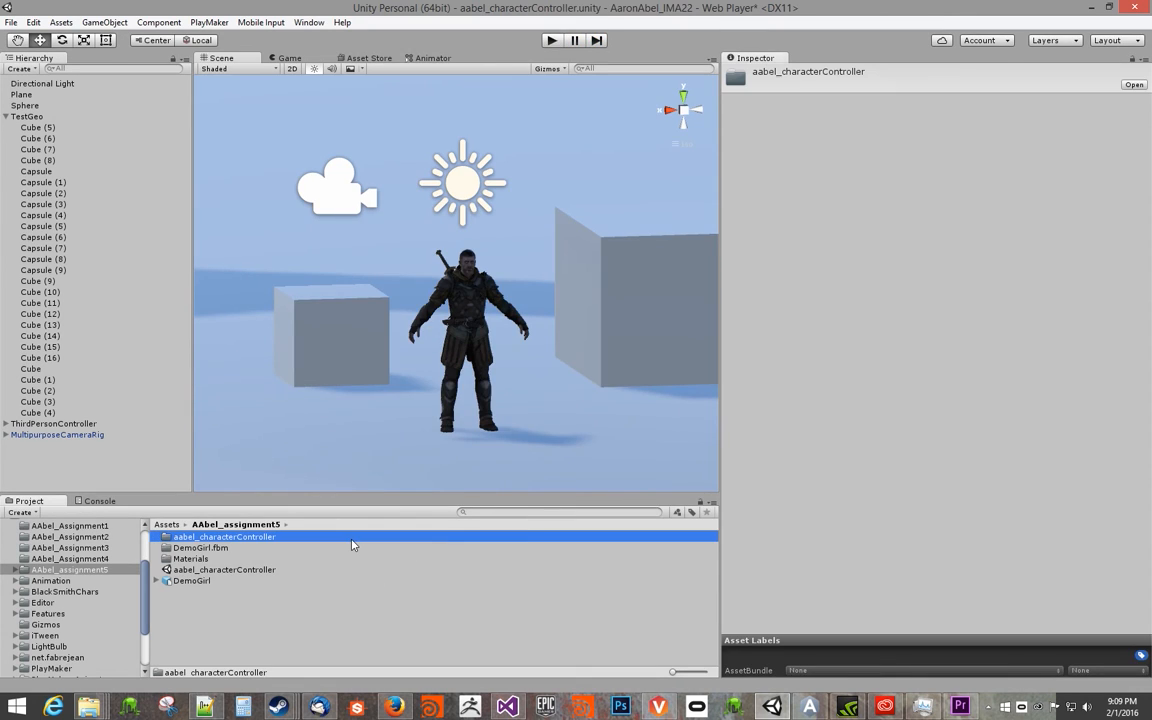
pyautogui.click(412, 306)
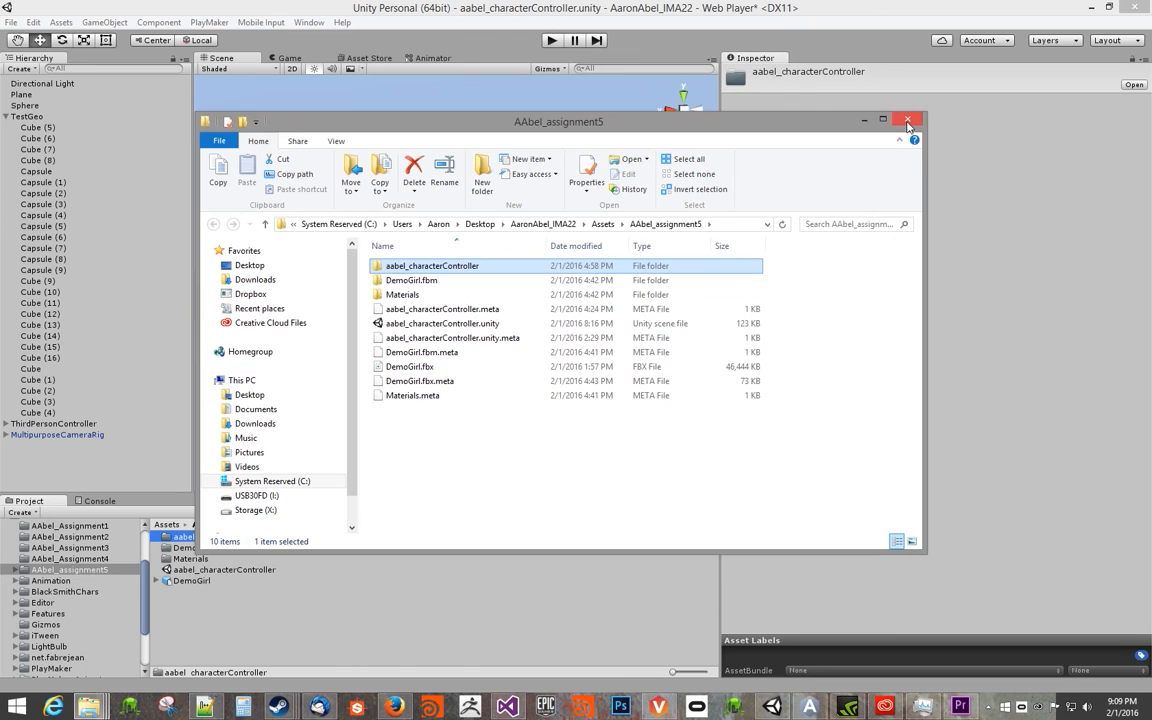
pyautogui.click(907, 121)
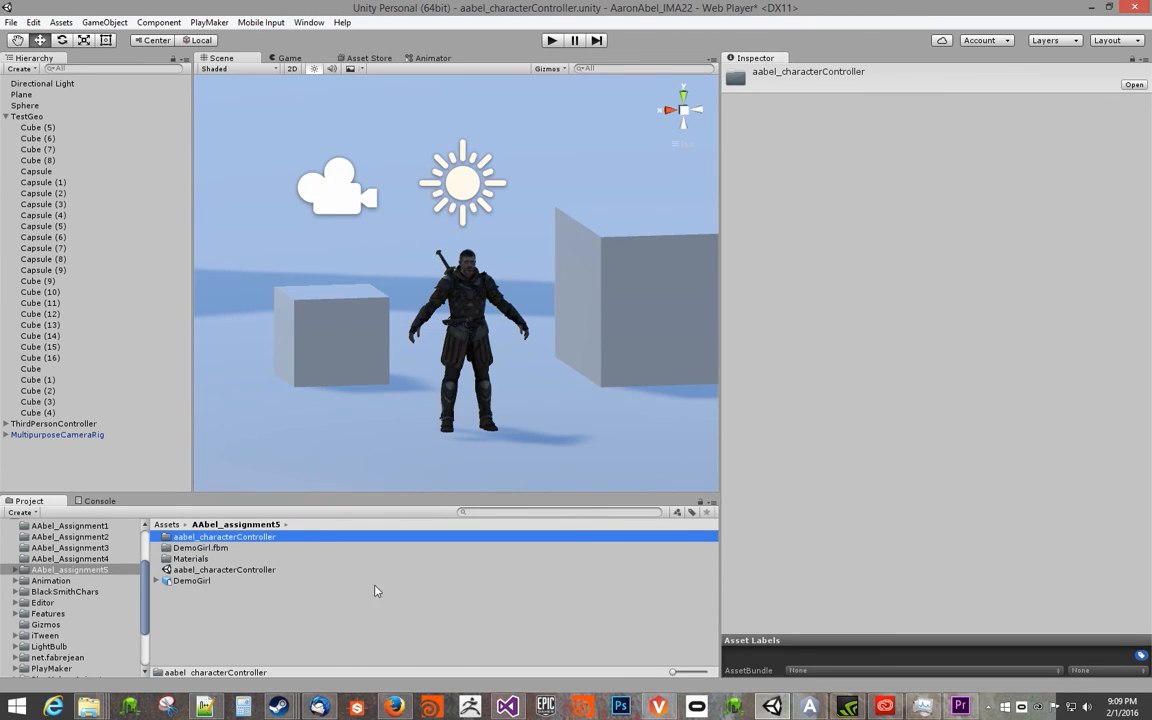
# Show the AAbel_assignment5 folder within the project's Assets directory in File Explorer.
pyautogui.rightClick(346, 614)
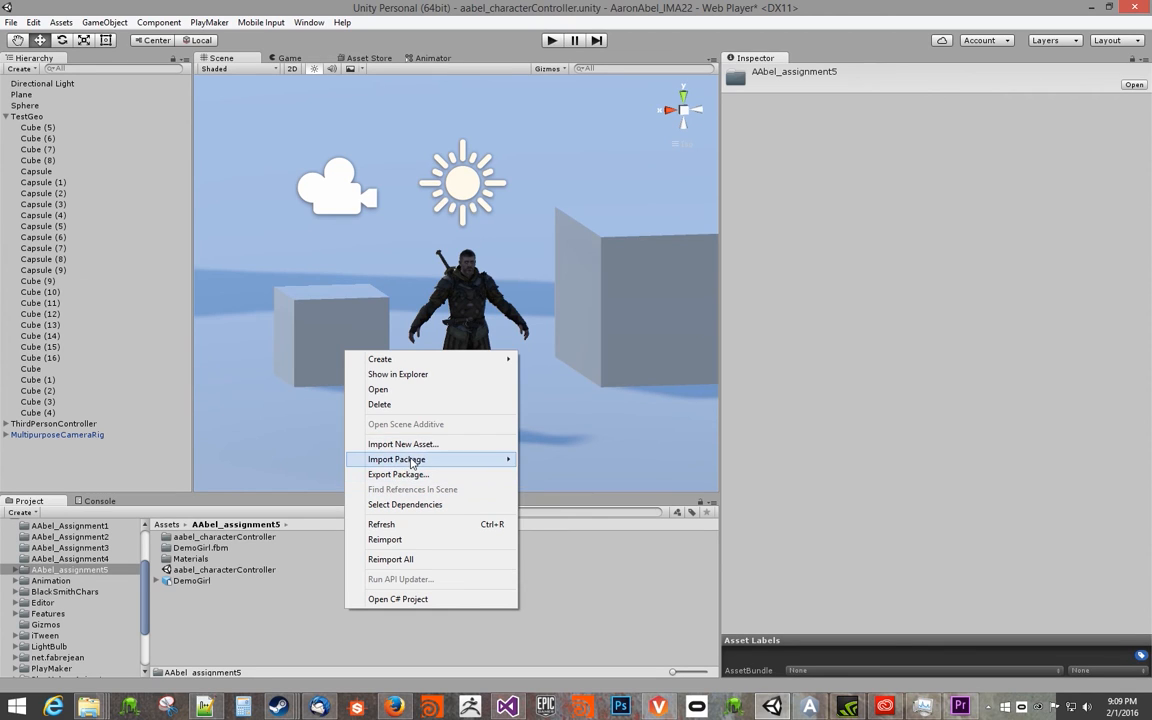
pyautogui.click(412, 375)
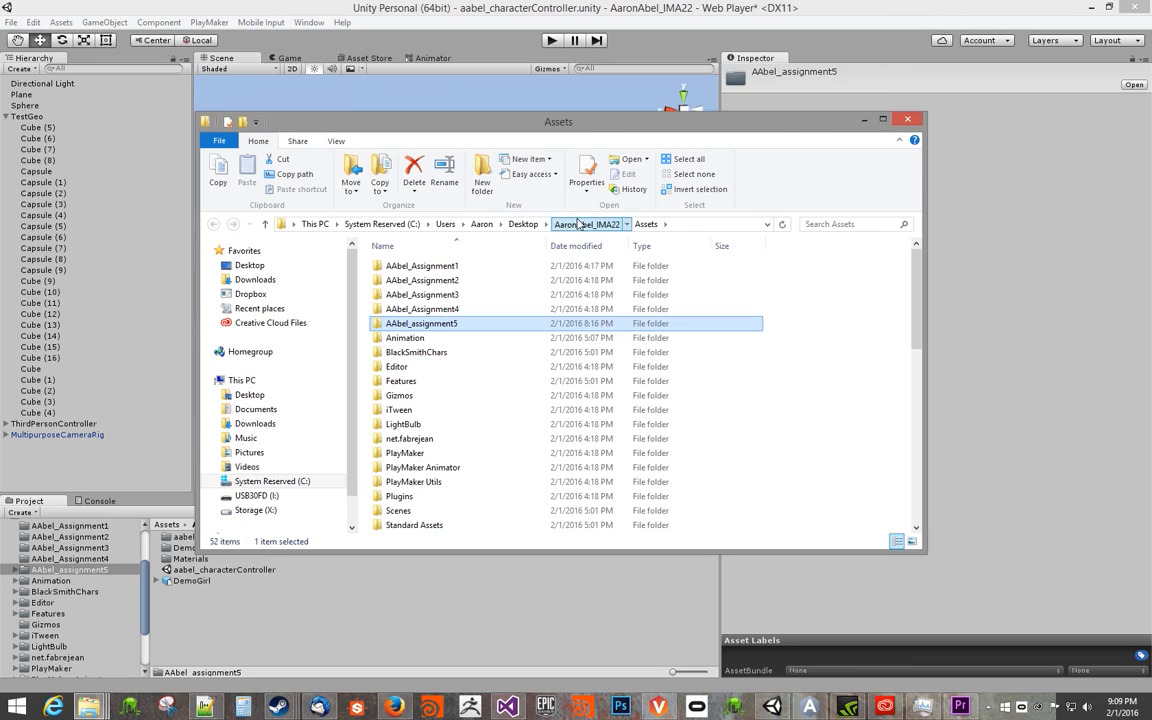
pyautogui.moveTo(587, 287); pyautogui.dragTo(587, 233)
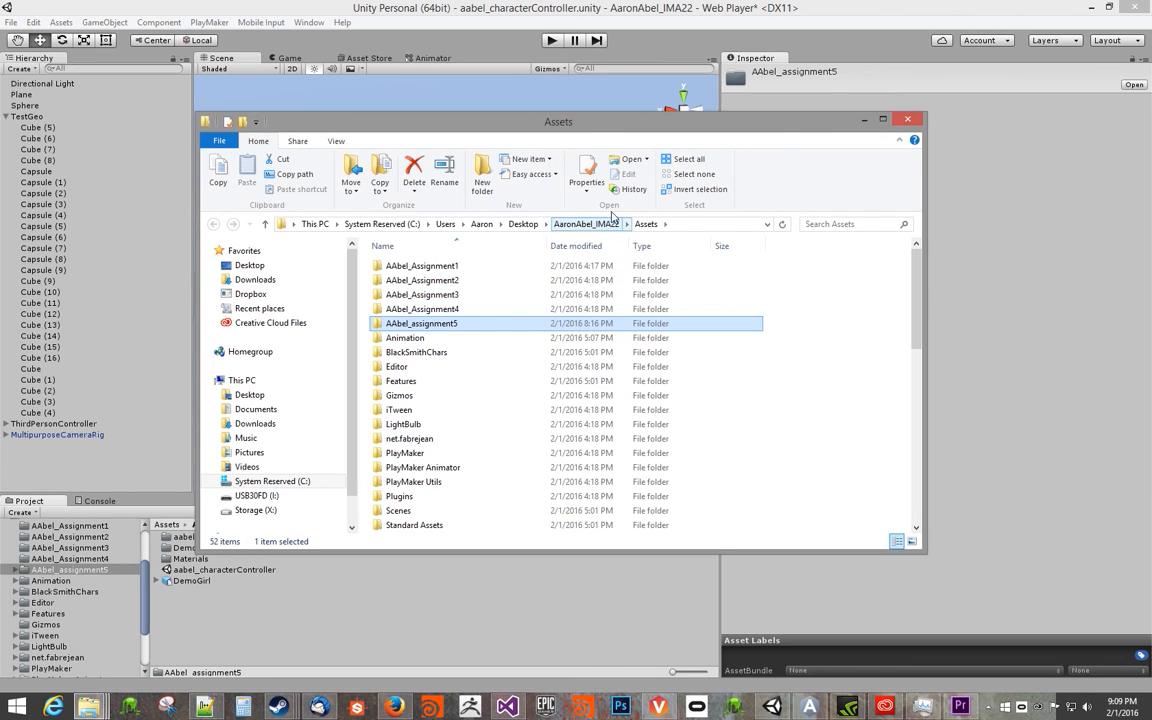
pyautogui.click(645, 224)
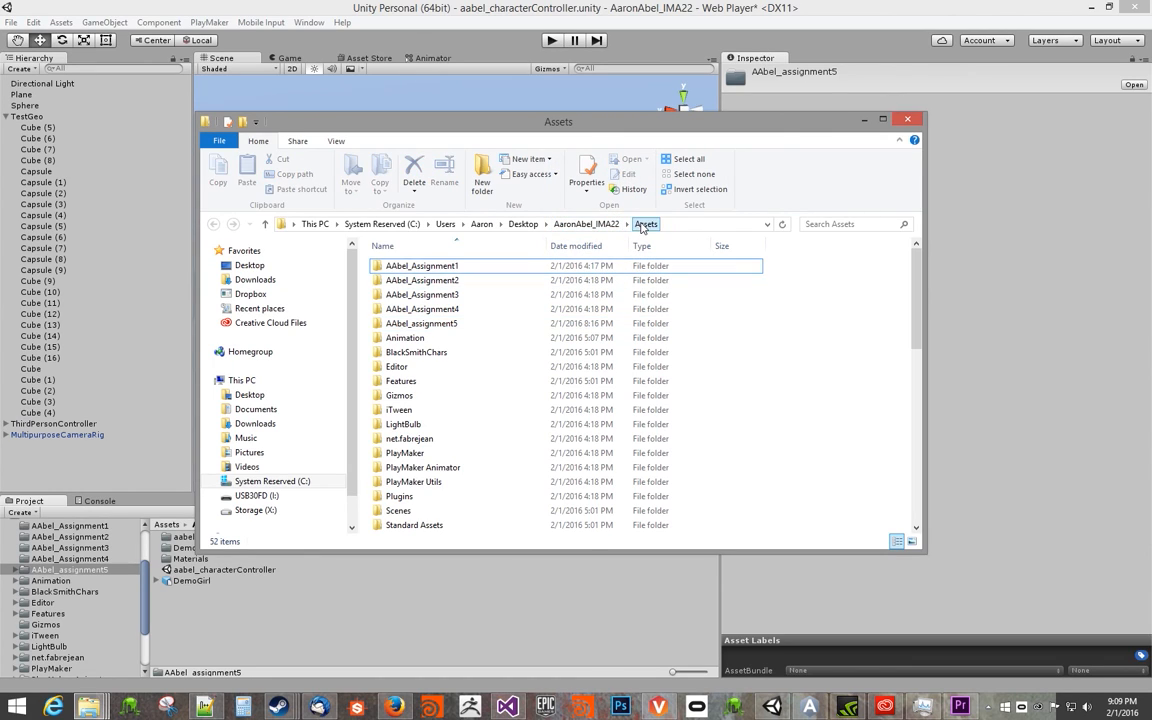
# Select the AAbel_assignment5 folder together with the AAbel_assignment5.meta file.
pyautogui.click(447, 331)
pyautogui.scroll(-5, 450, 330)
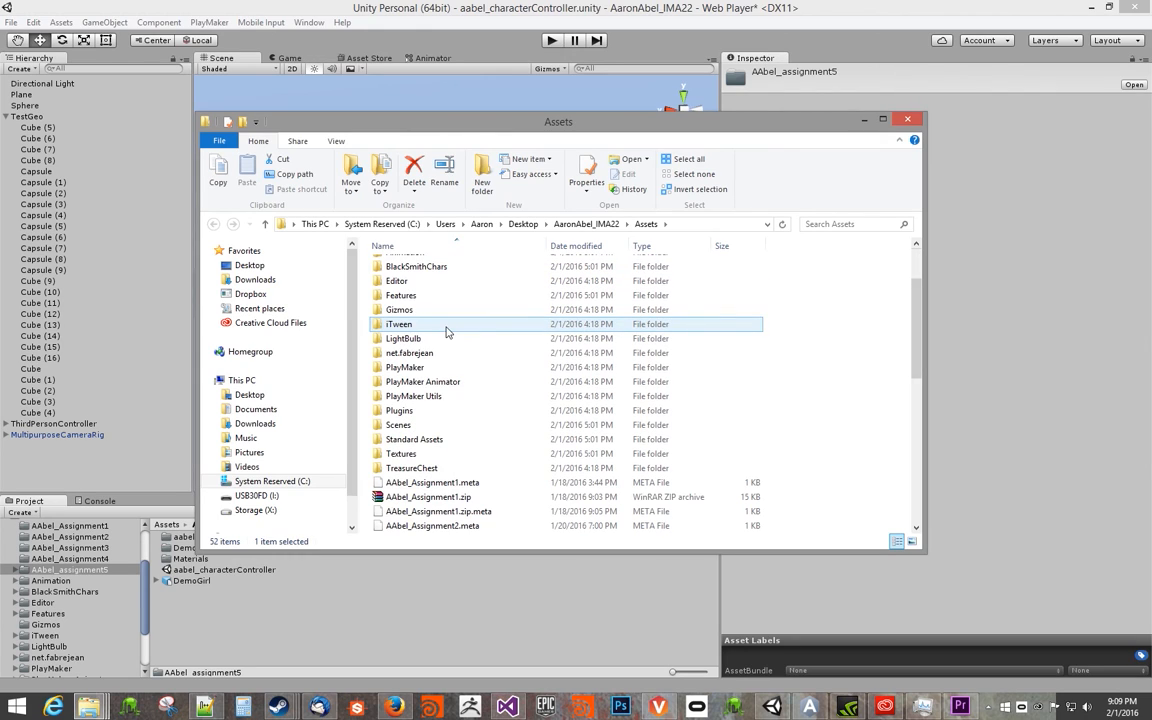
pyautogui.click(465, 497)
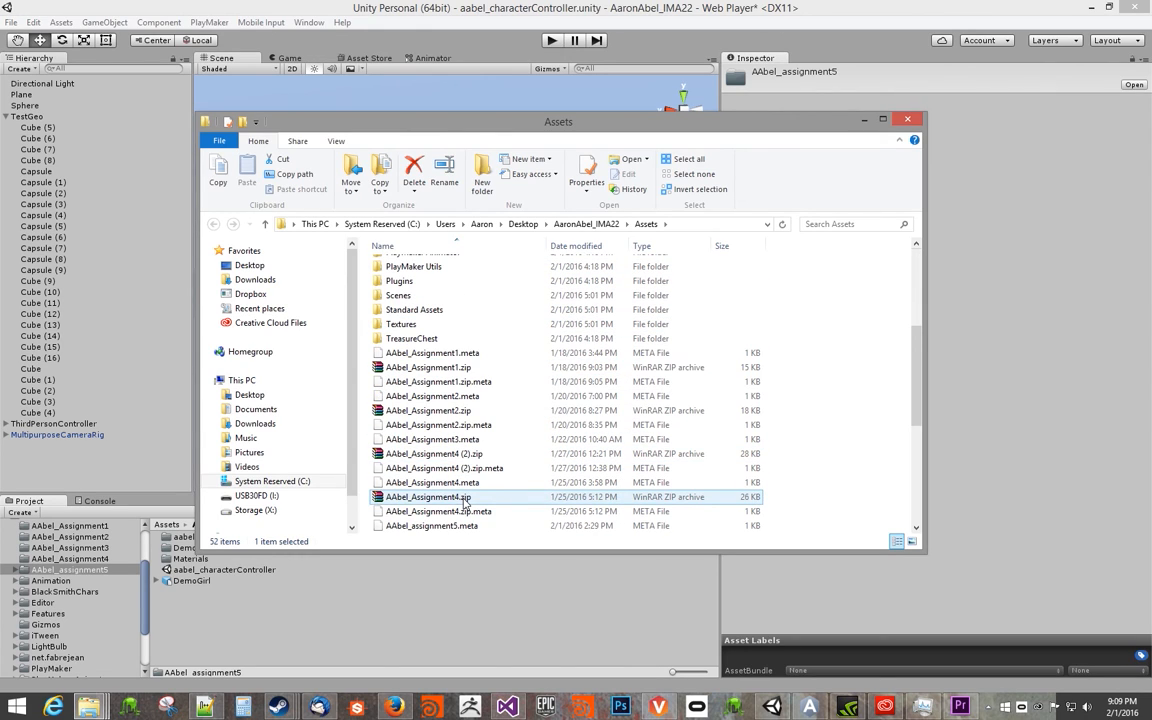
pyautogui.scroll(-1, 465, 500)
pyautogui.click(473, 484)
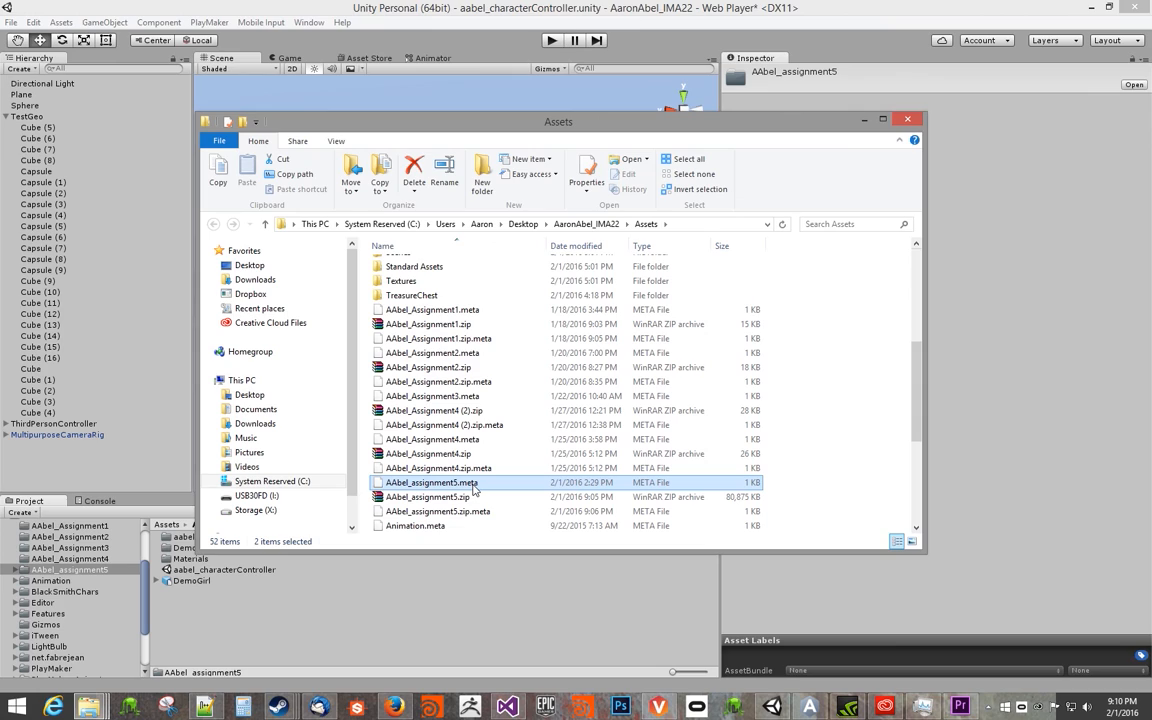
# Review the Send to destinations for the two selected items, including Compressed (zipped) folder, and dismiss them.
pyautogui.rightClick(474, 487)
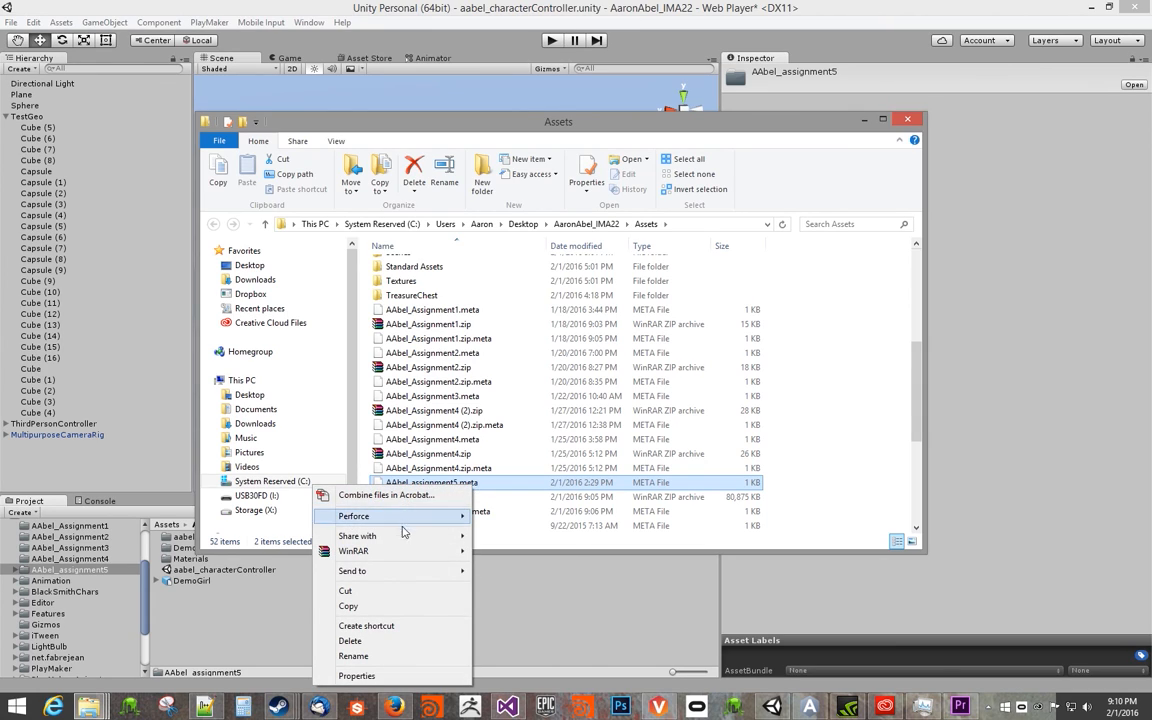
pyautogui.moveTo(400, 578)
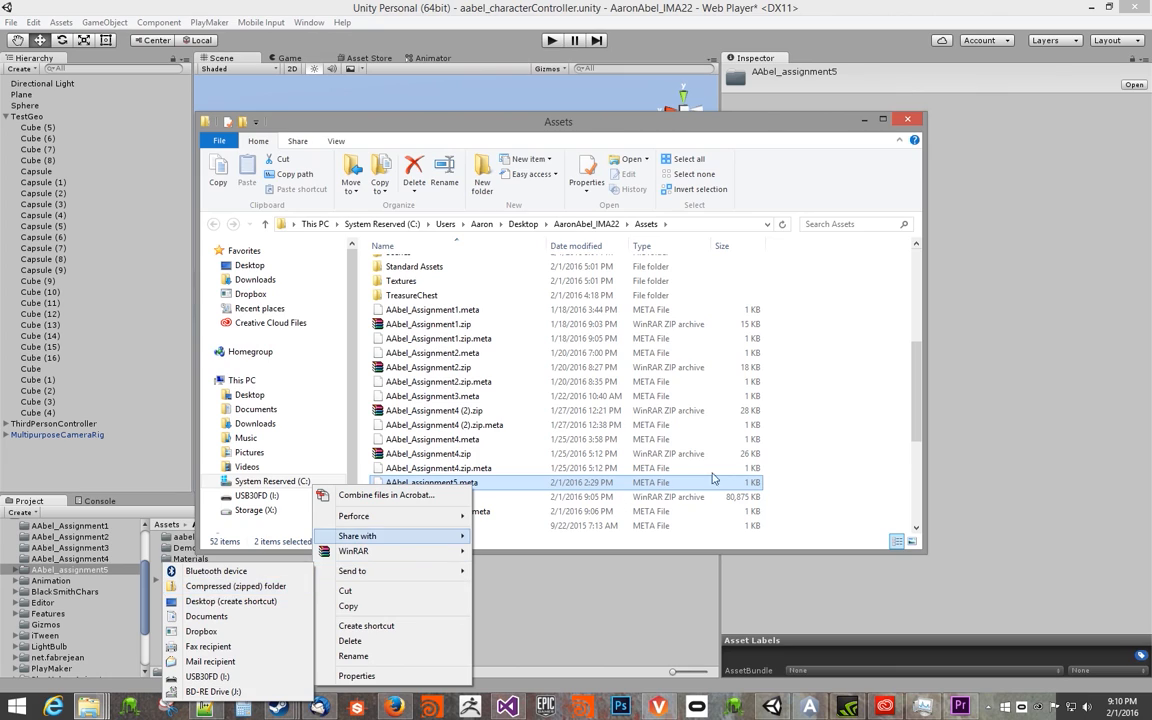
pyautogui.click(917, 431)
pyautogui.moveTo(917, 431)
pyautogui.mouseDown()
pyautogui.moveTo(912, 404)
pyautogui.moveTo(910, 418)
pyautogui.mouseUp()
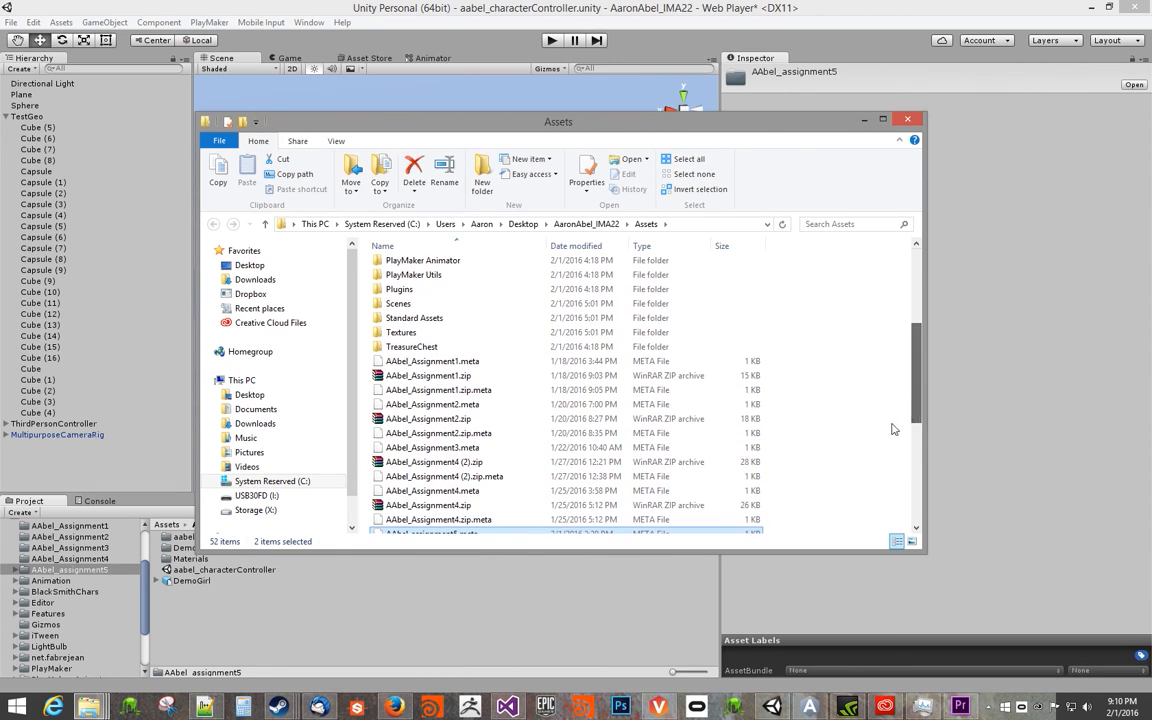